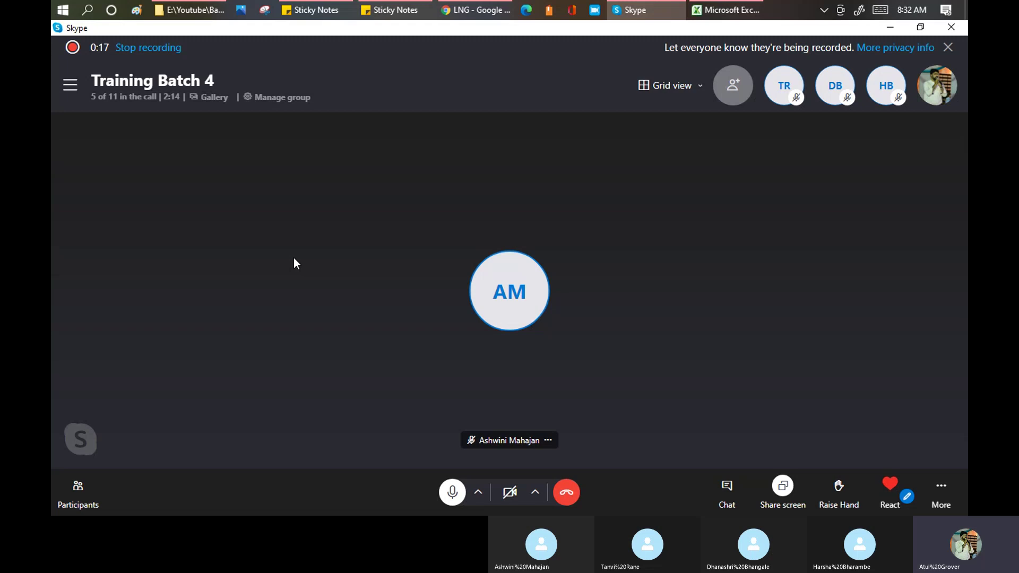
# - Search the computer for "note" and open a blank Notepad document
pyautogui.click(62, 12)
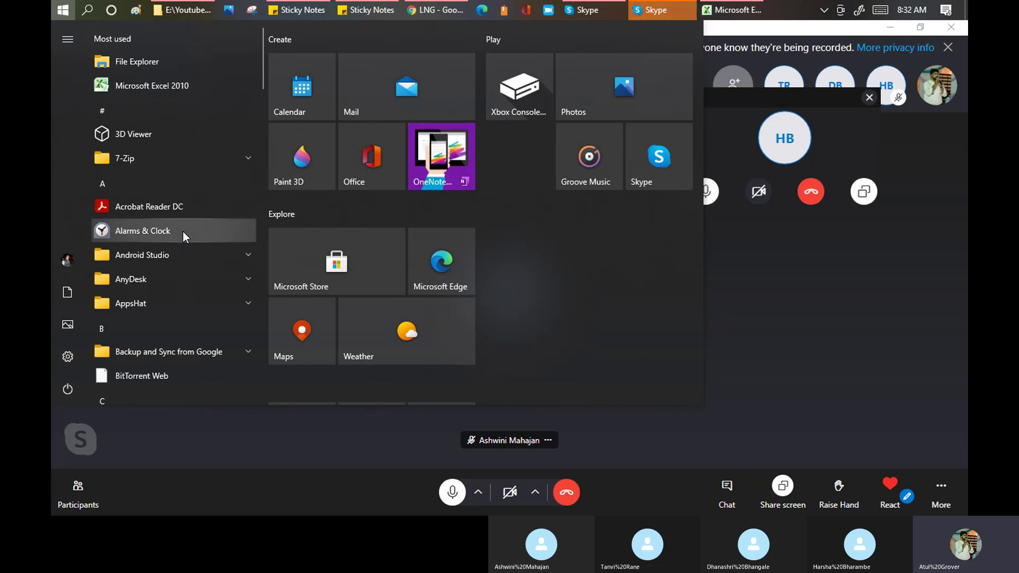
pyautogui.click(60, 14)
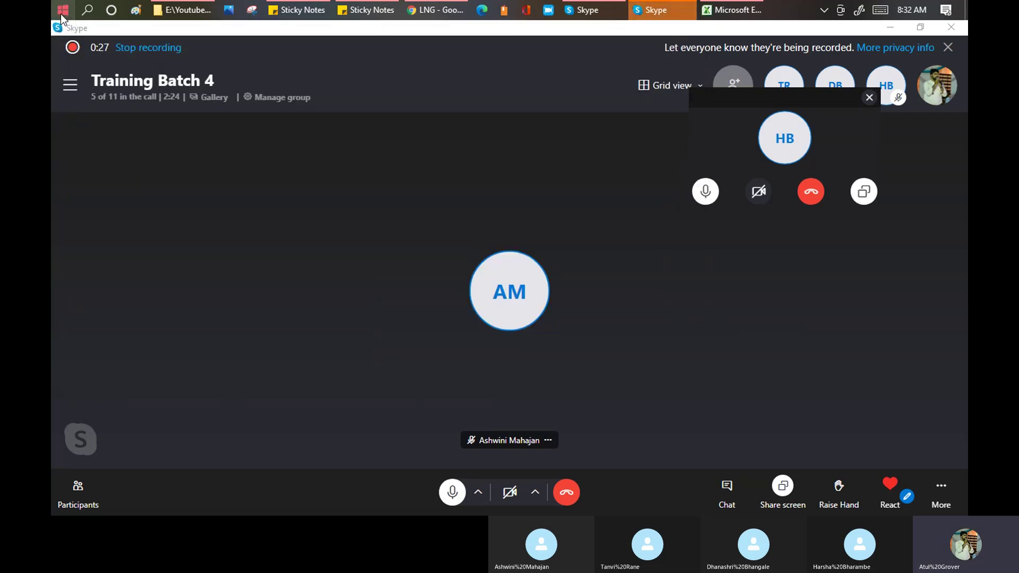
pyautogui.click(60, 14)
pyautogui.write('note')
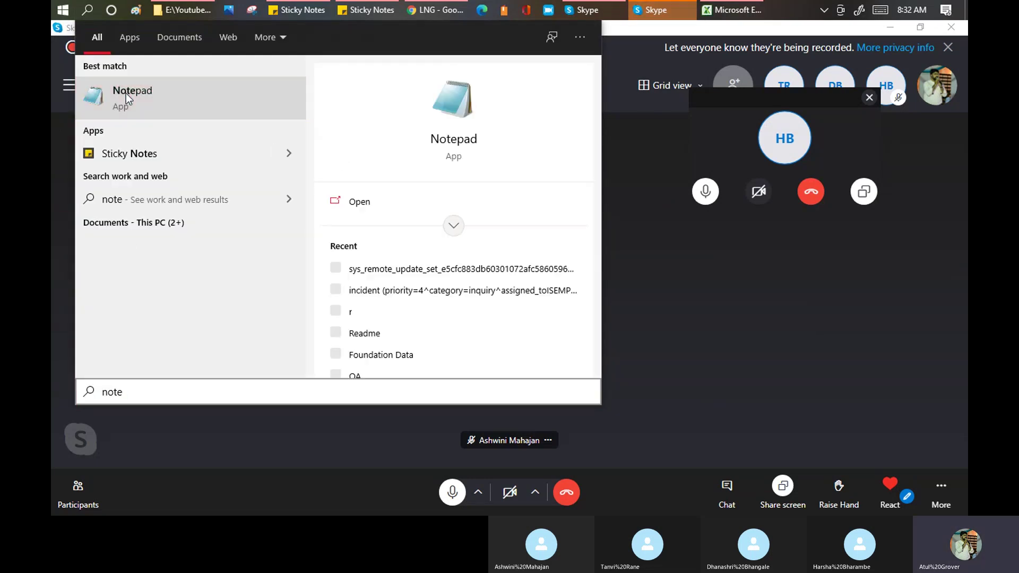
pyautogui.click(126, 93)
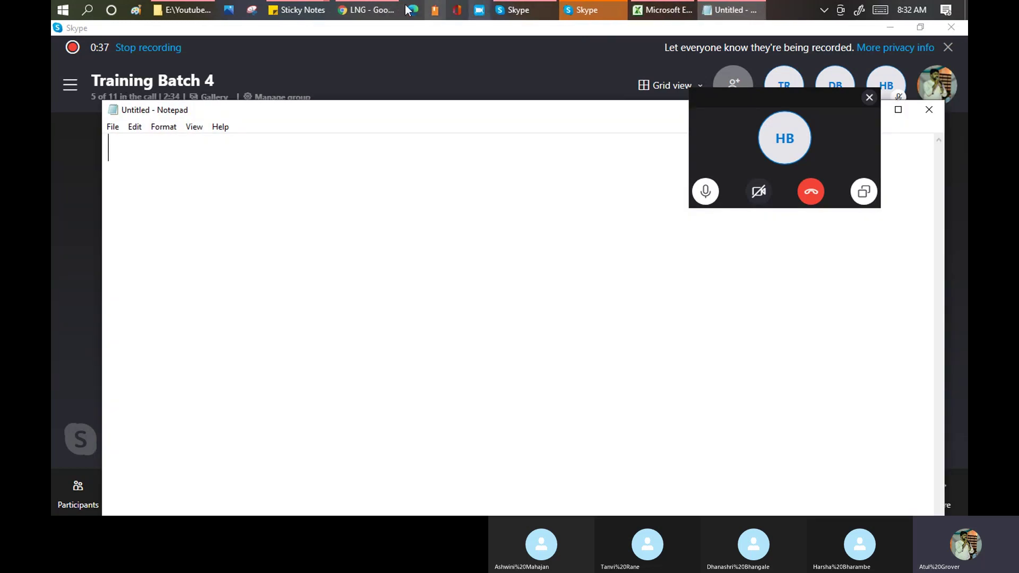
# - Switch to ServiceNow in Chrome, move the call window out of the way, and open a new incident form by filtering the navigator for "incident"
pyautogui.click(377, 8)
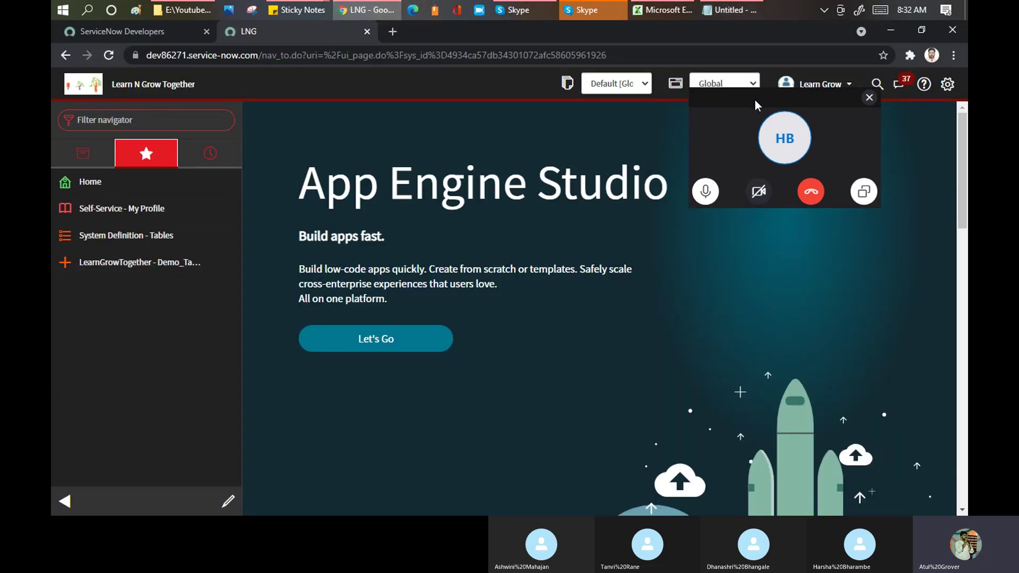
pyautogui.moveTo(747, 105); pyautogui.dragTo(175, 522)
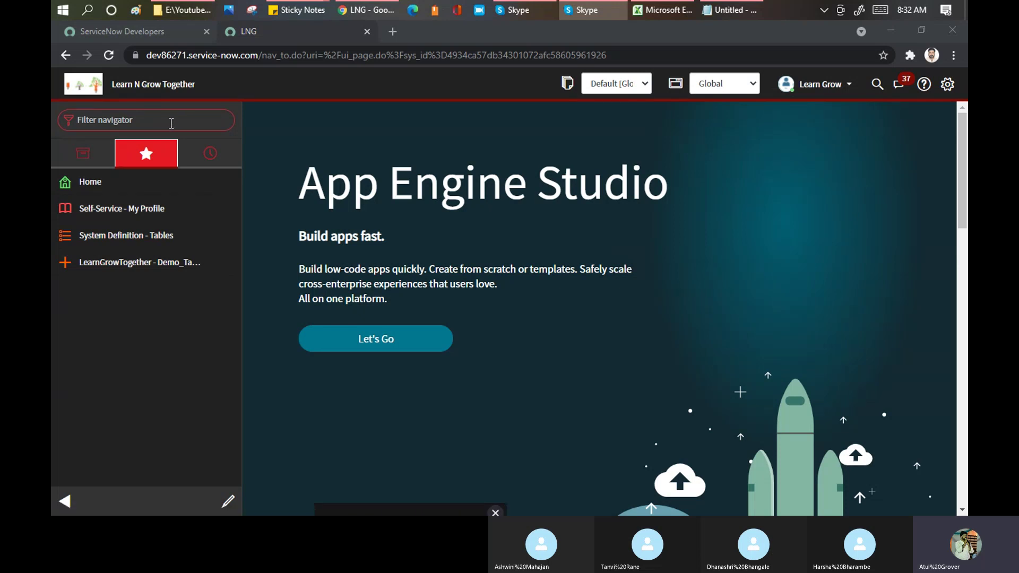
pyautogui.click(171, 123)
pyautogui.write('in')
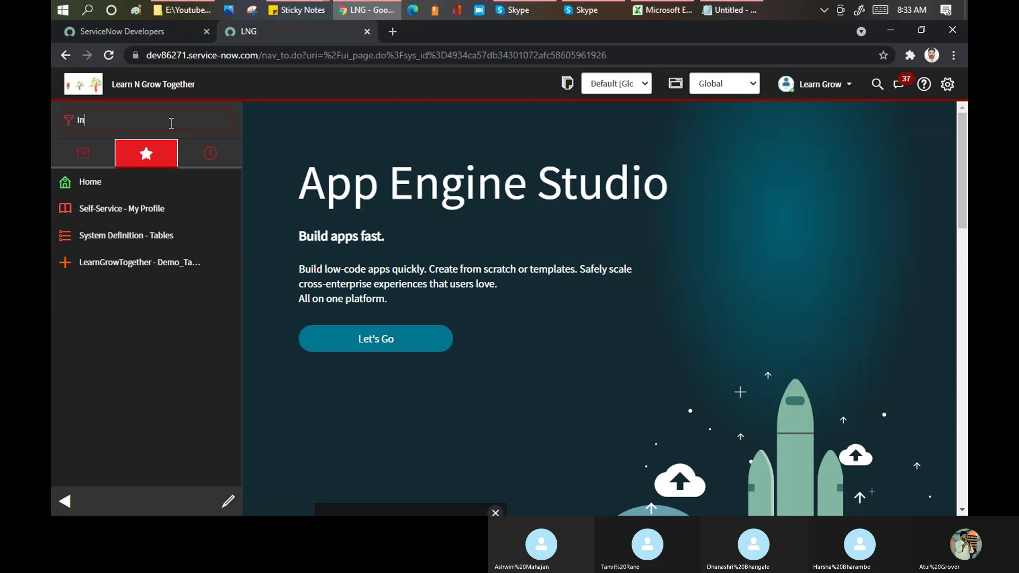
pyautogui.write('cident')
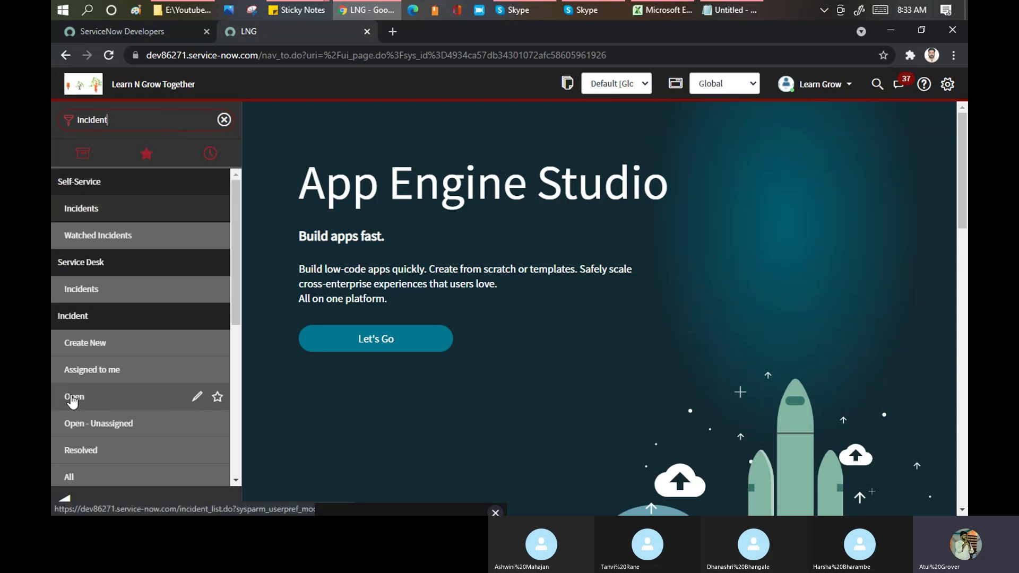
pyautogui.click(102, 346)
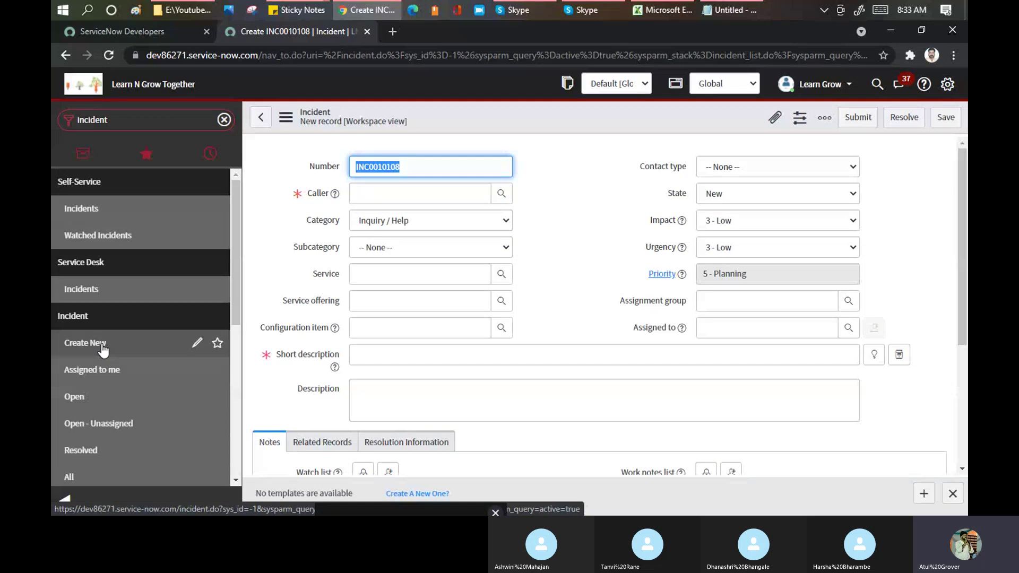
# - Set Impact and then Urgency to 1 - High on the new incident, checking the calculated Priority after each change
pyautogui.click(754, 222)
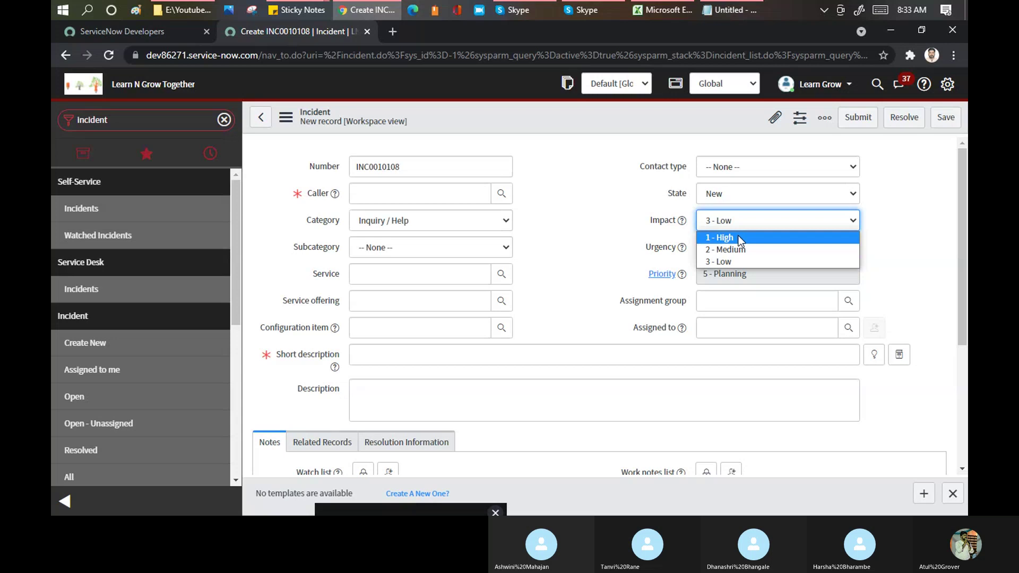
pyautogui.click(737, 237)
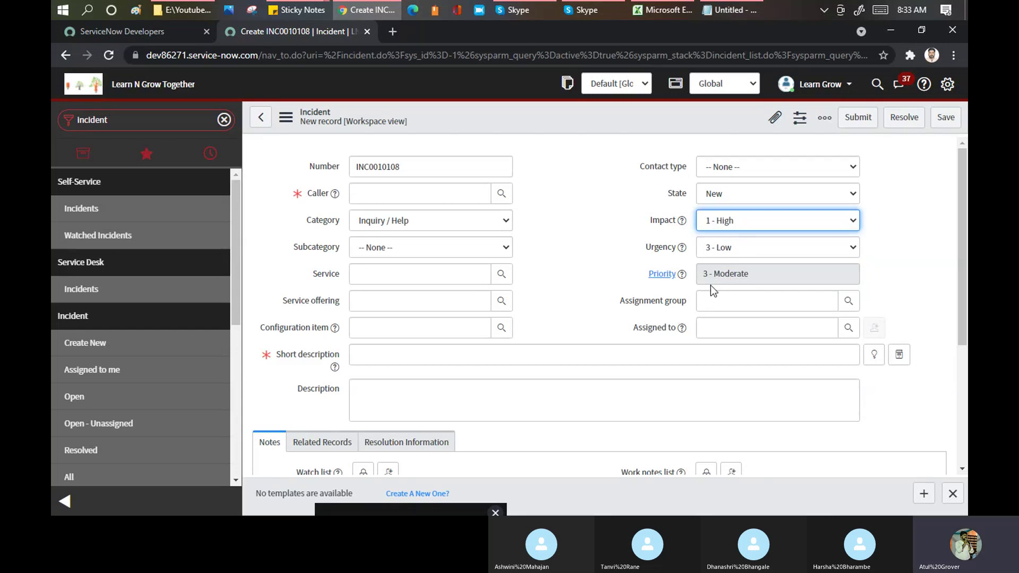
pyautogui.click(770, 274)
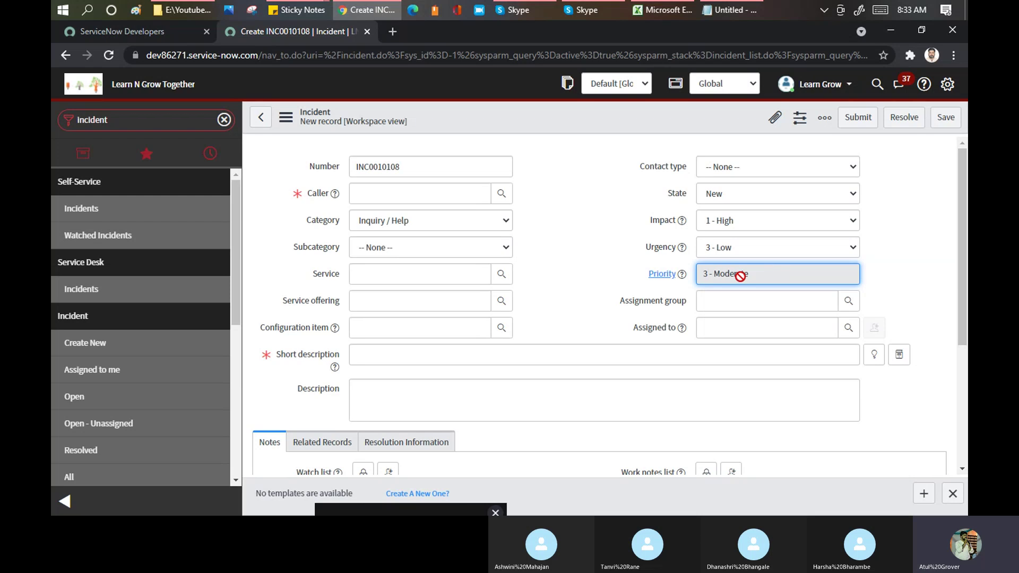
pyautogui.click(750, 250)
pyautogui.click(739, 264)
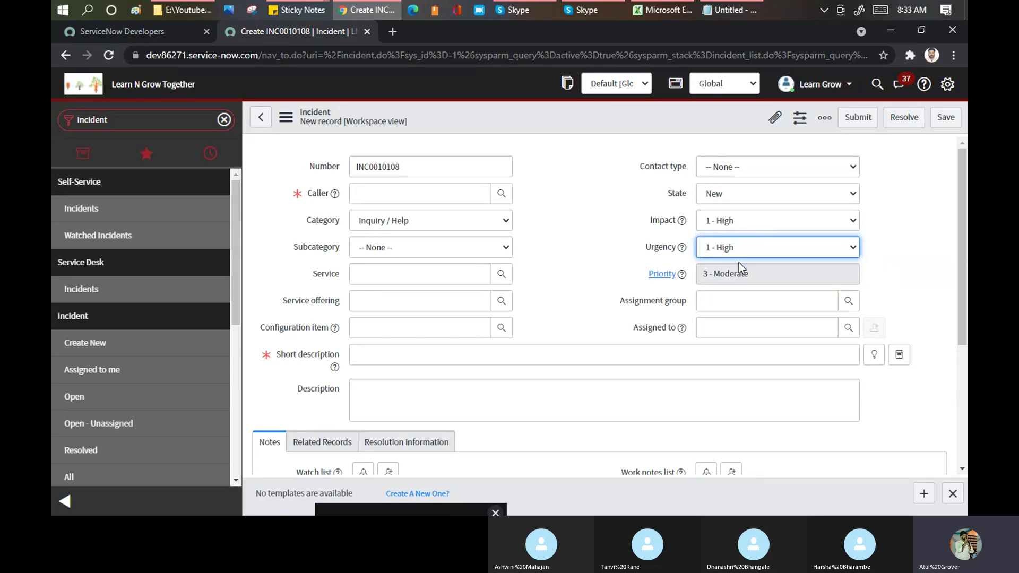
pyautogui.click(775, 272)
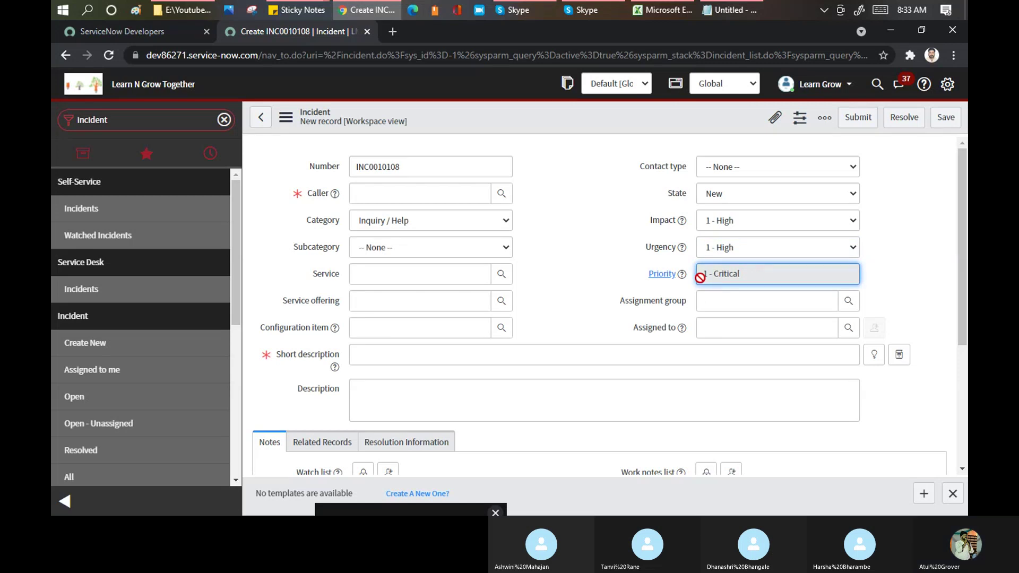
# - Set both Impact and Urgency to 2 - Medium on the new incident
pyautogui.click(731, 221)
pyautogui.click(721, 250)
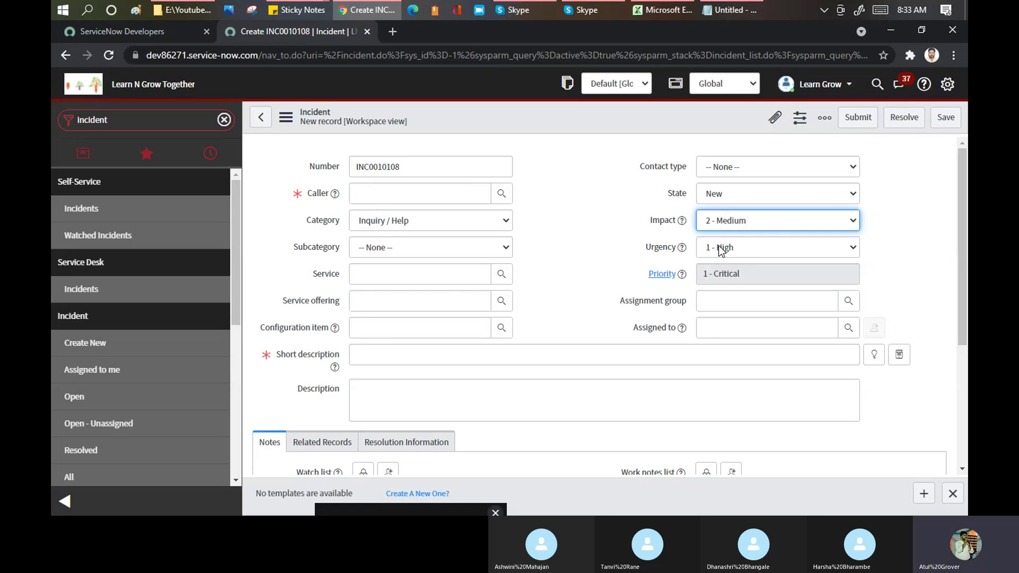
pyautogui.click(727, 249)
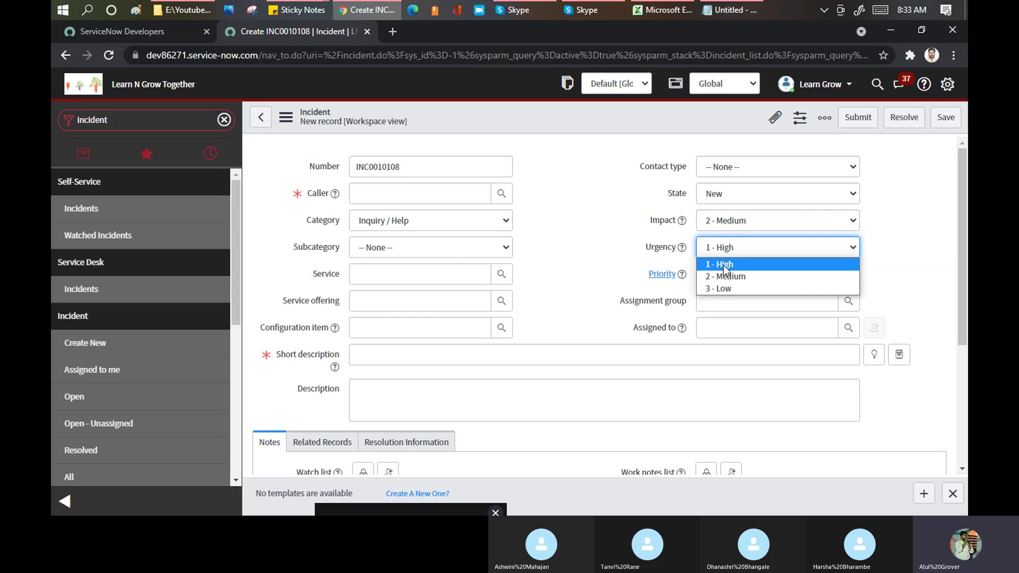
pyautogui.click(730, 275)
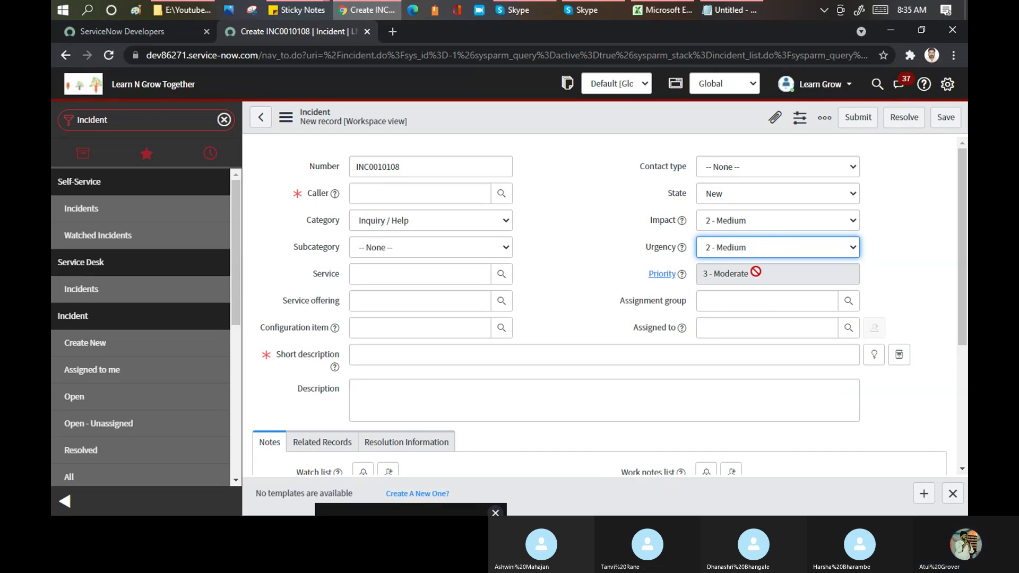
# - Leave the unsaved incident, find Data Lookup Definitions with the filter "data lo", and open the Priority Lookup record
pyautogui.doubleClick(137, 123)
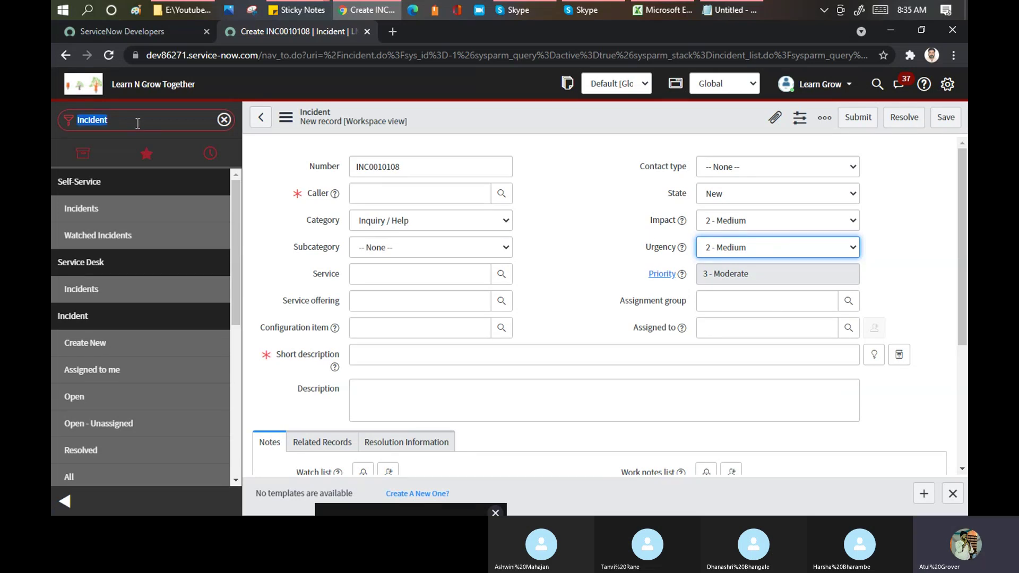
pyautogui.write('data lo')
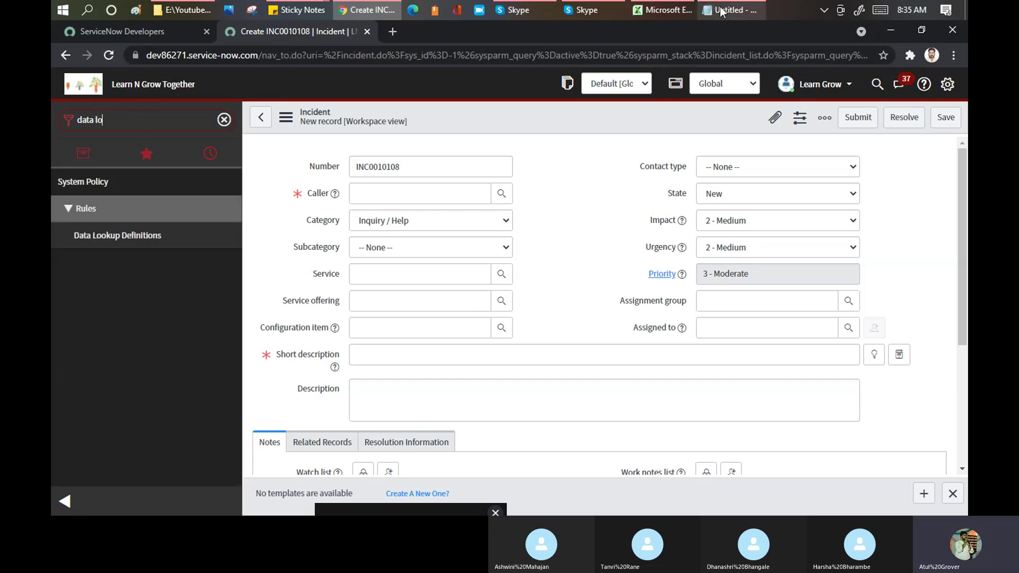
pyautogui.click(129, 238)
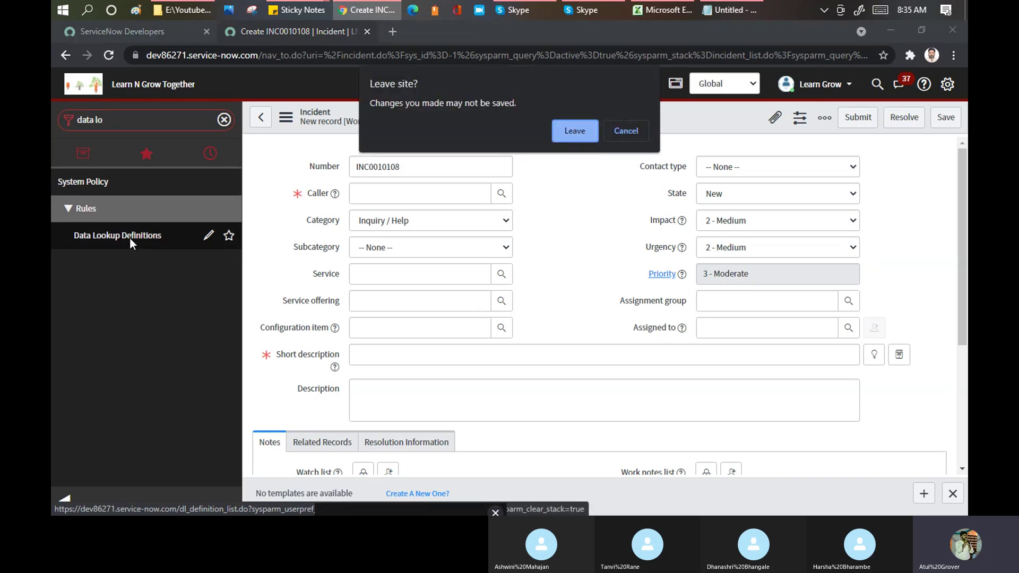
pyautogui.press('Return')
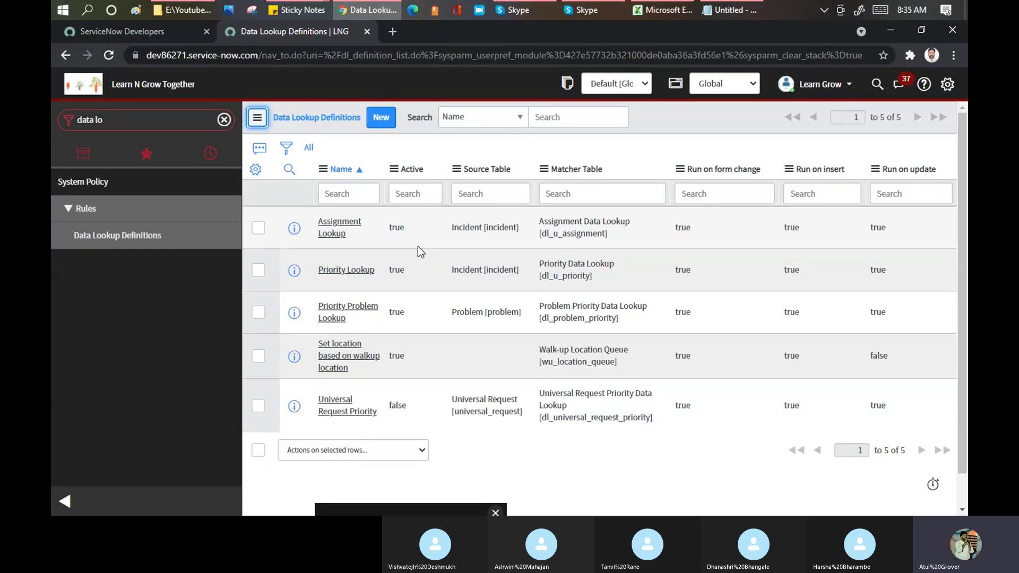
pyautogui.click(366, 274)
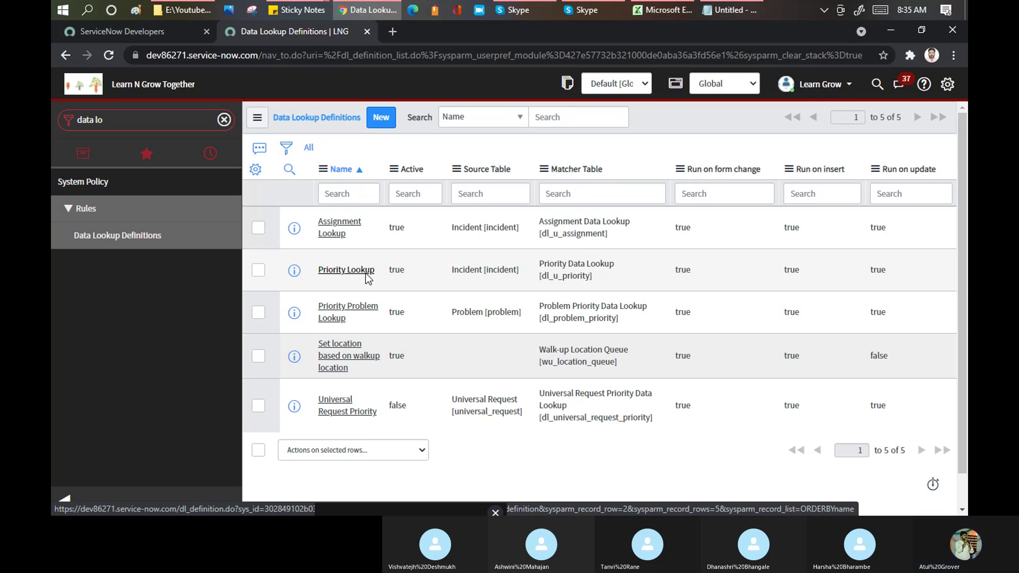
pyautogui.click(353, 272)
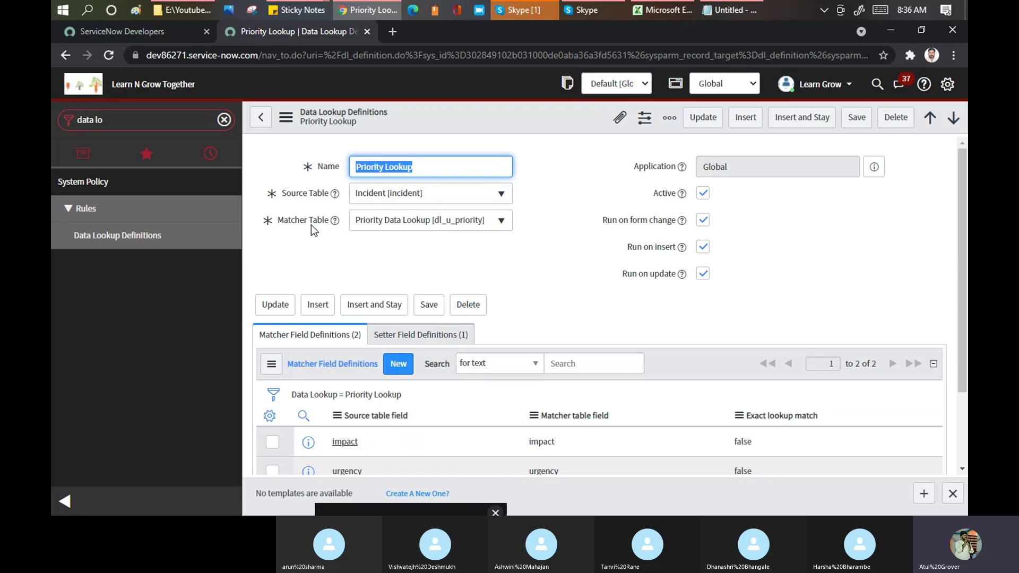
# - Switch to Notepad and write "1. Lookup (Matcher)" as the first line
pyautogui.click(729, 10)
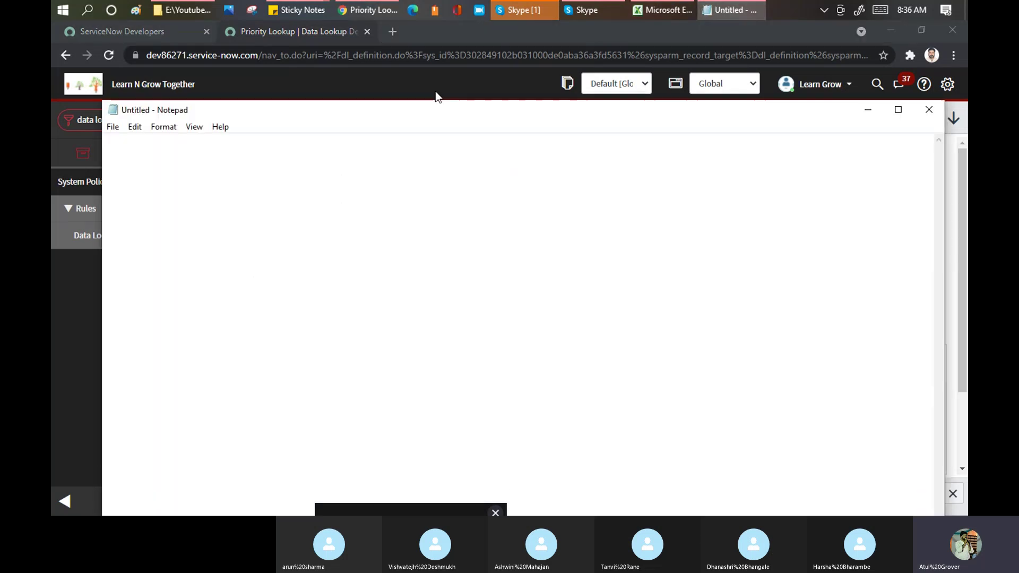
pyautogui.write('1')
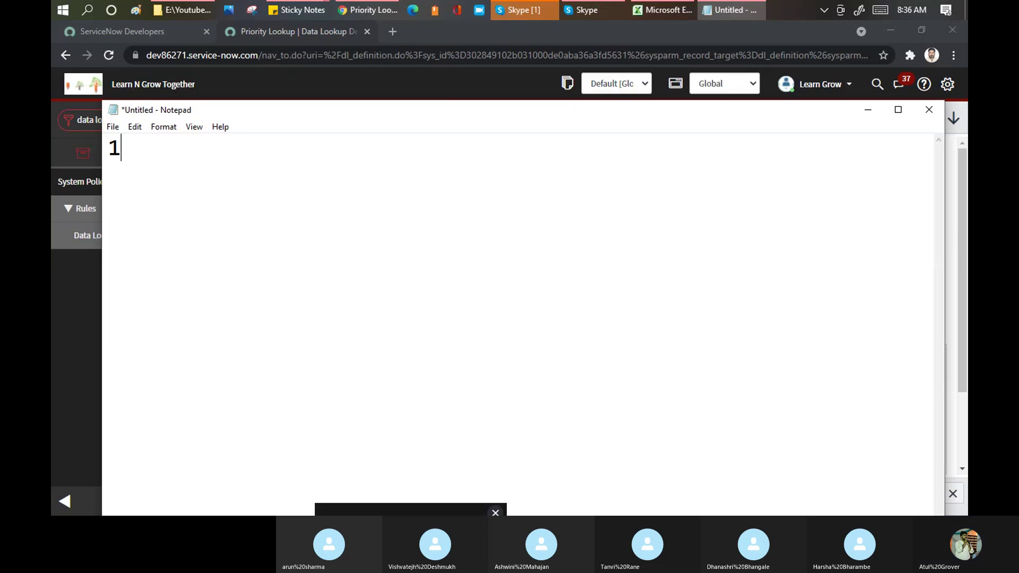
pyautogui.write('.')
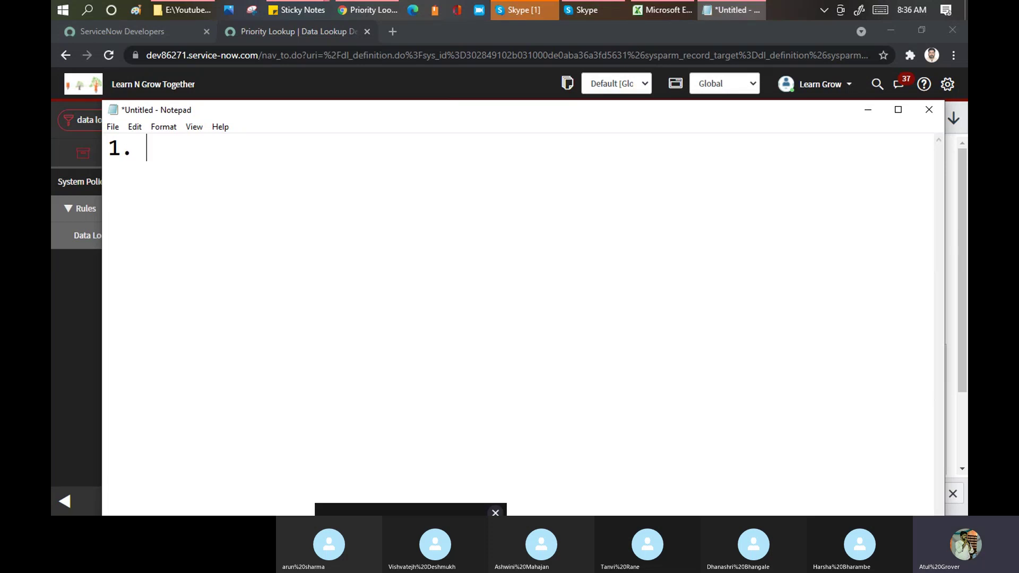
pyautogui.write(' Lookup ')
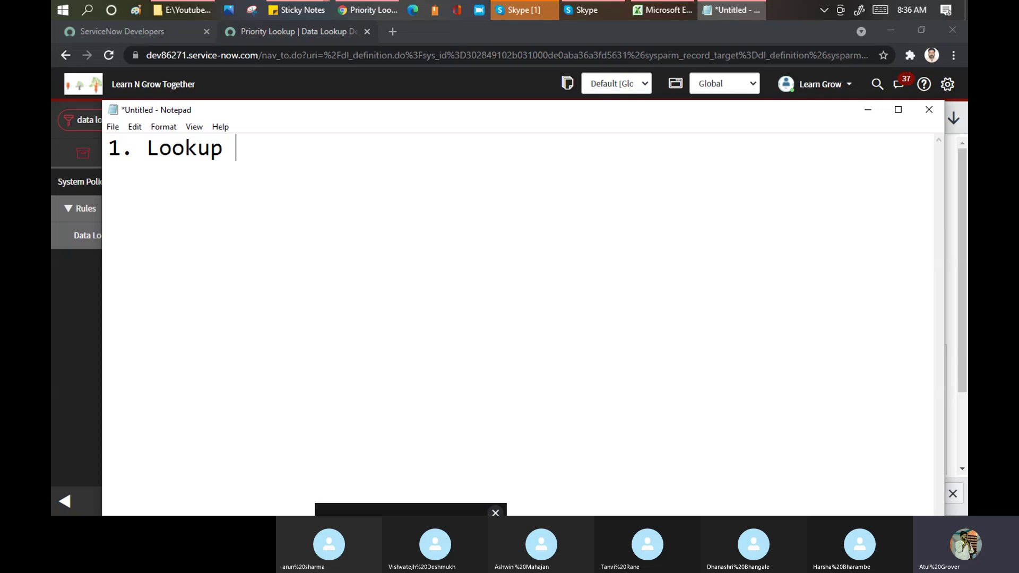
pyautogui.write('(Matche')
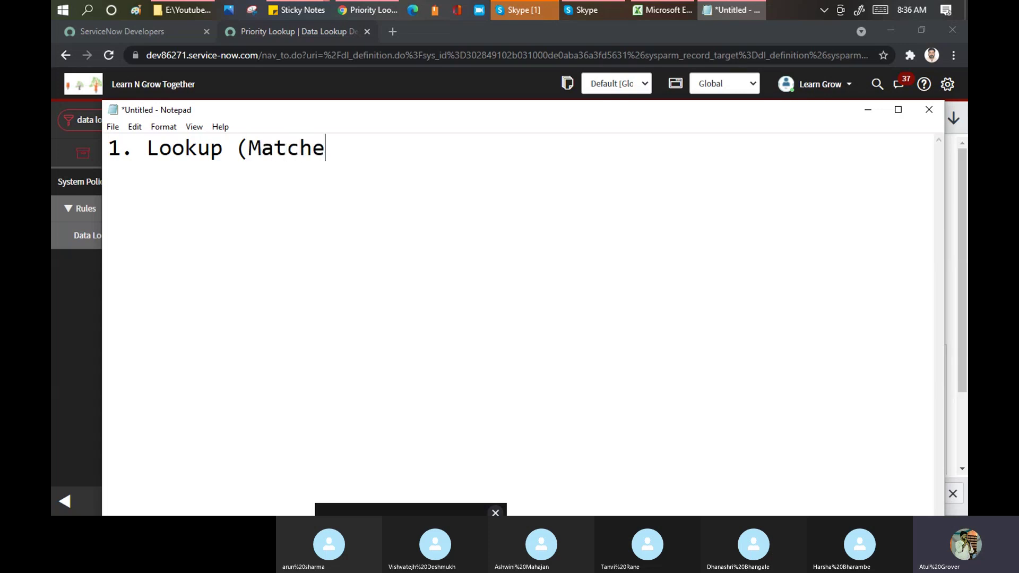
pyautogui.write('r)')
pyautogui.press('Return')
# - Write the example "I =2, U= 3 --> P=3" beneath the Lookup (Matcher) line and select it
pyautogui.write('P -')
pyautogui.press('BackSpace')
pyautogui.write('=2')
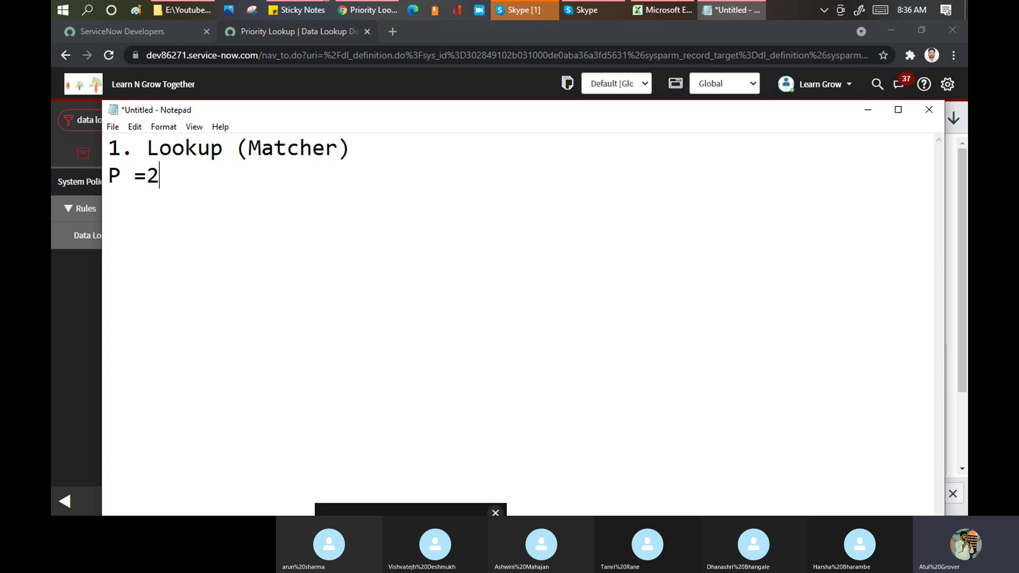
pyautogui.write(', U= 3 -->')
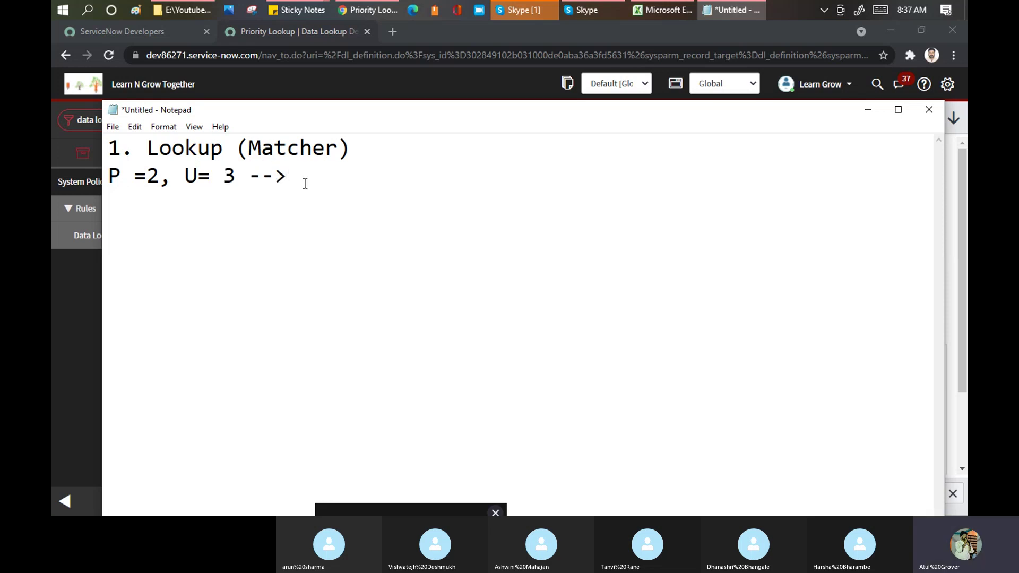
pyautogui.click(131, 176)
pyautogui.press('BackSpace')
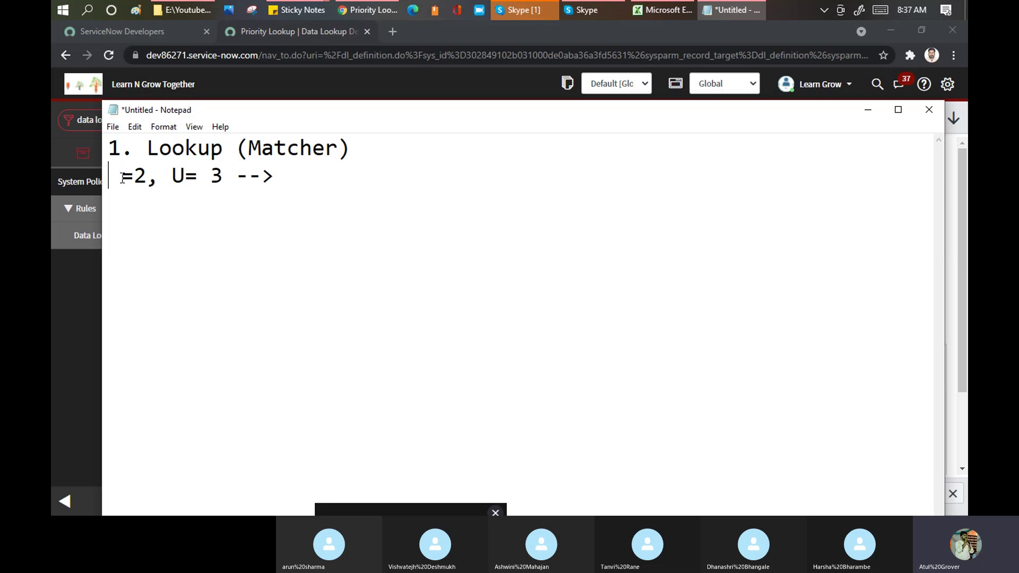
pyautogui.write('I')
pyautogui.click(287, 176)
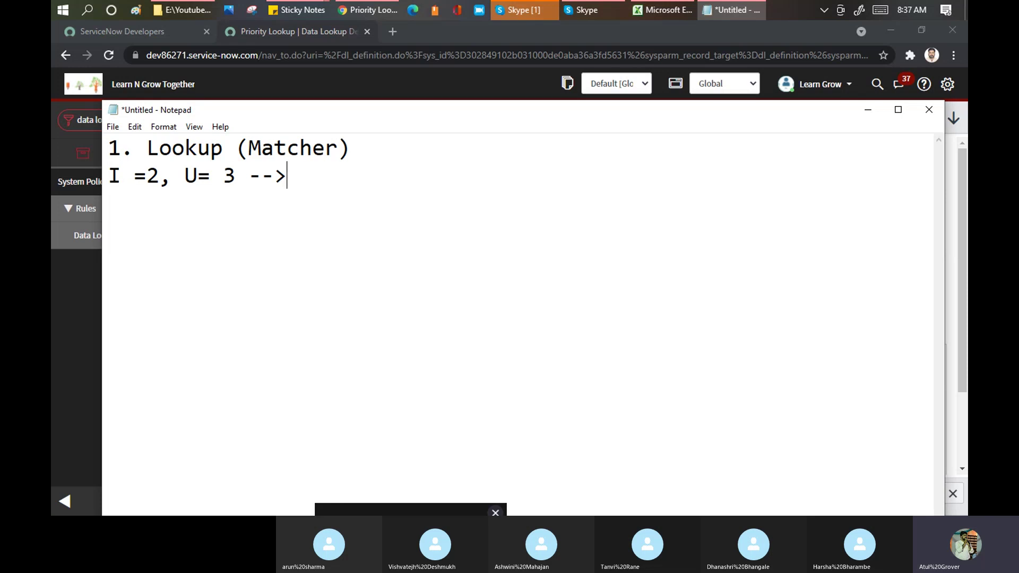
pyautogui.write('P=3')
pyautogui.moveTo(353, 177); pyautogui.dragTo(79, 168)
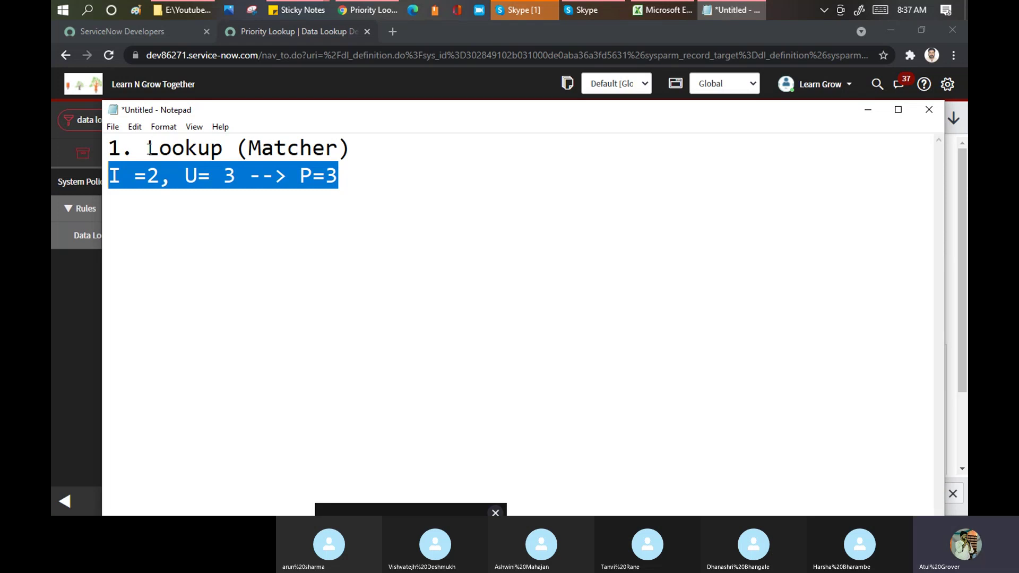
# - Switch back to the browser and try to open the matcher table's list with the navigator filter "dl_u_pripority.list"
pyautogui.hotkey('alt', 'Tab')
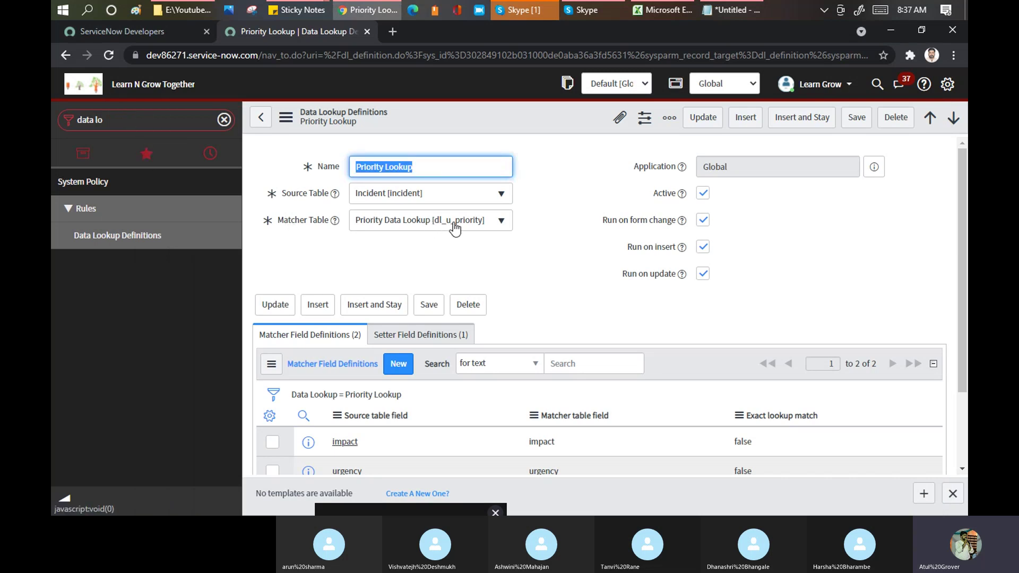
pyautogui.click(133, 125)
pyautogui.write('dl_')
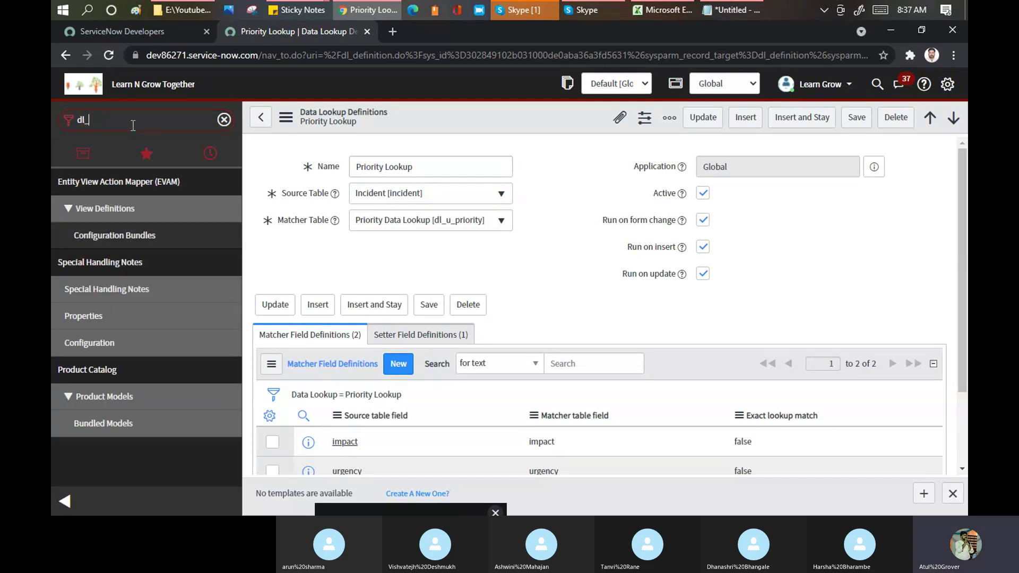
pyautogui.write('u_')
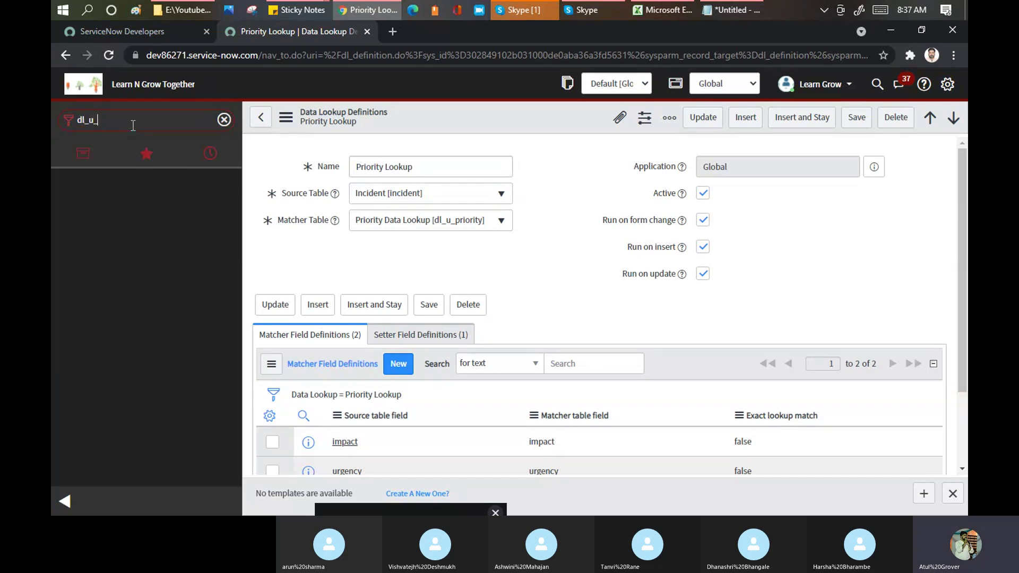
pyautogui.write('pripo')
pyautogui.press('BackSpace')
pyautogui.write('porty.list')
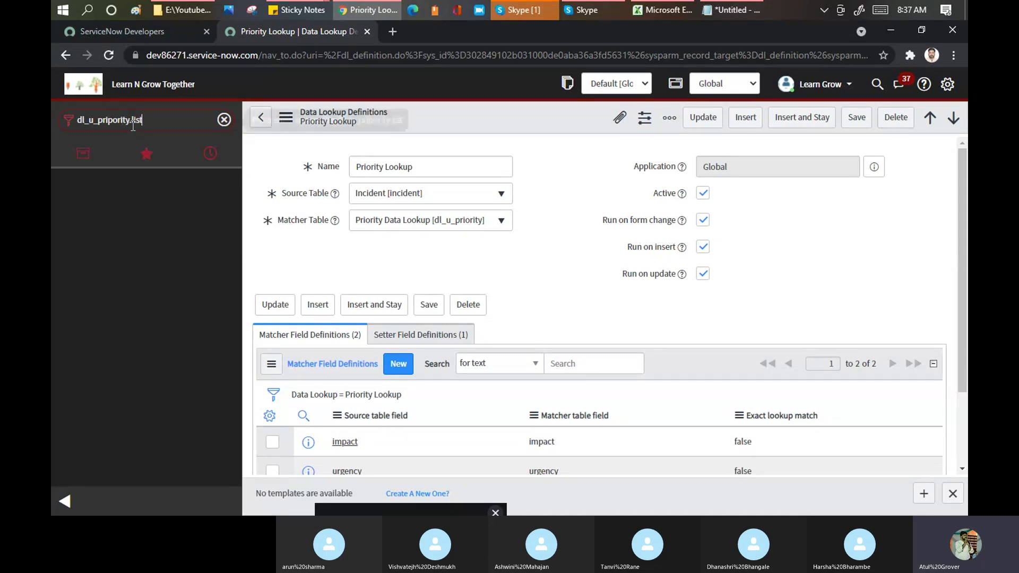
pyautogui.press('BackSpace')
pyautogui.press('BackSpace')
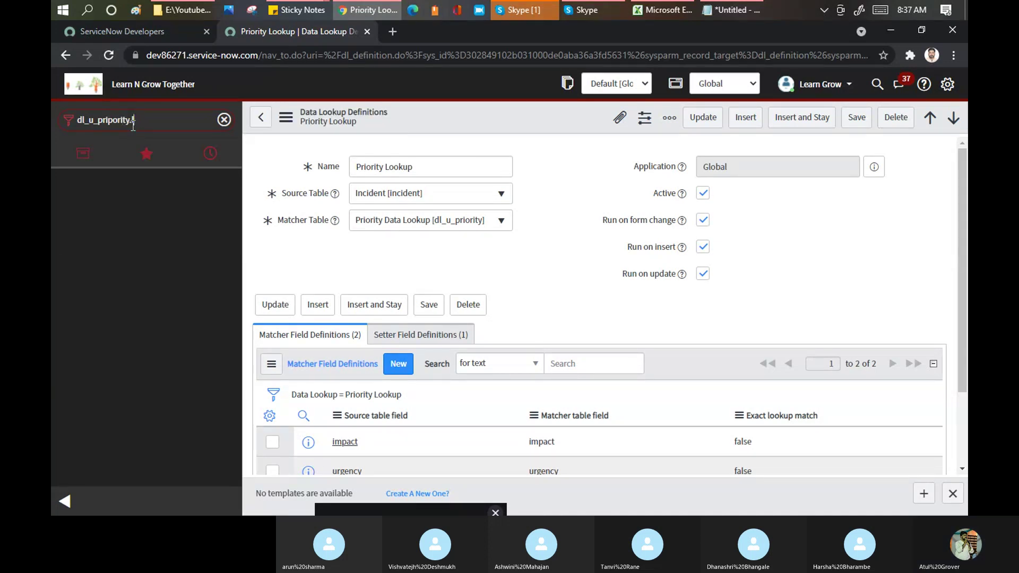
pyautogui.write('ist')
pyautogui.press('Return')
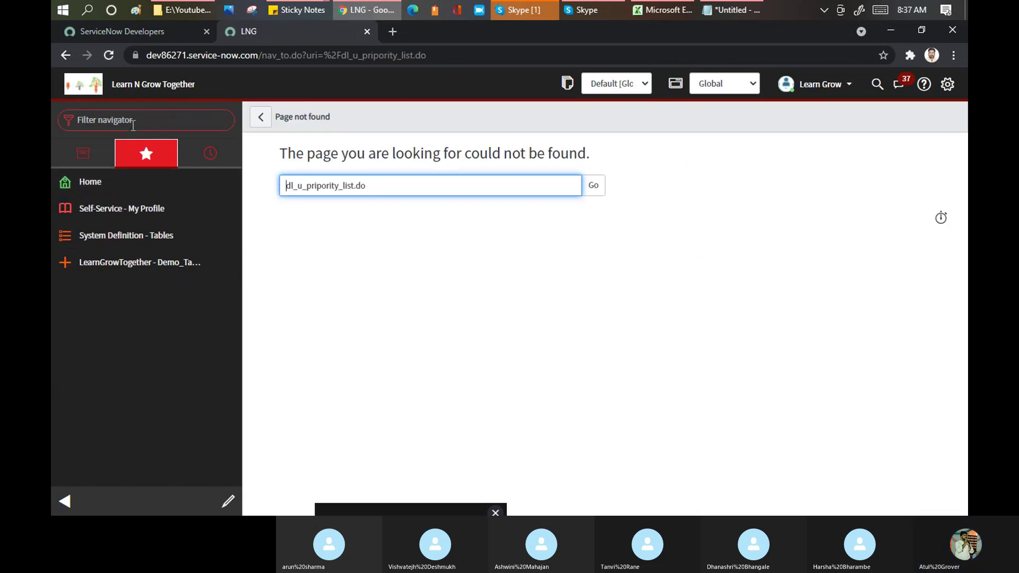
# - Retry opening the table list by entering "dl_u_priporty.list" in the navigator filter
pyautogui.click(133, 122)
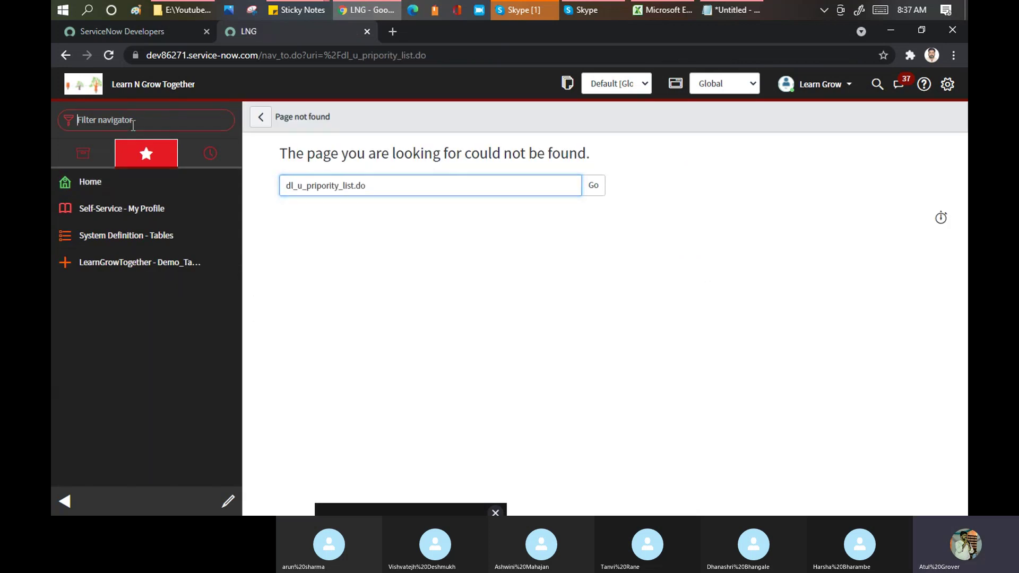
pyautogui.write('dl_')
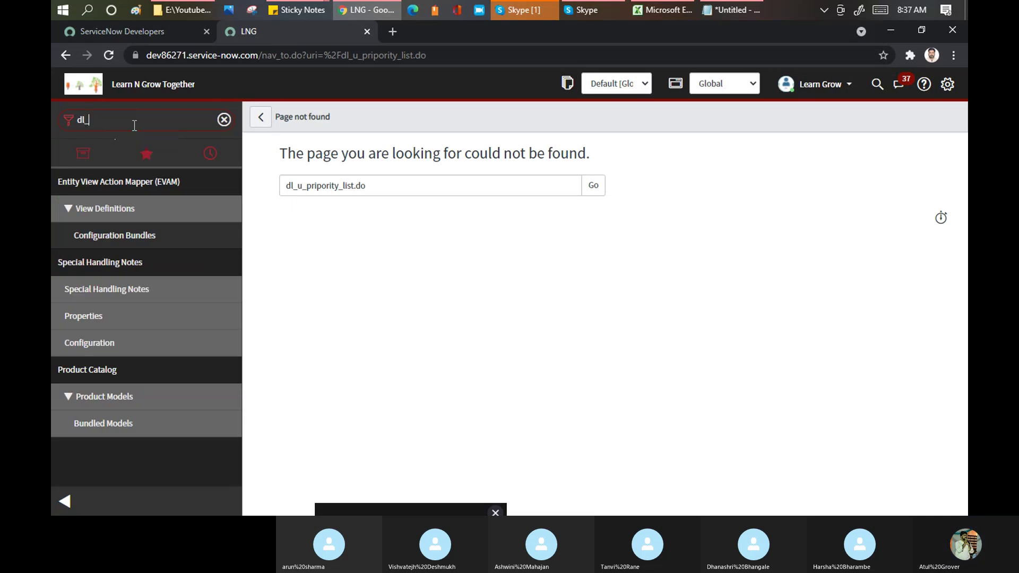
pyautogui.write('u_prip')
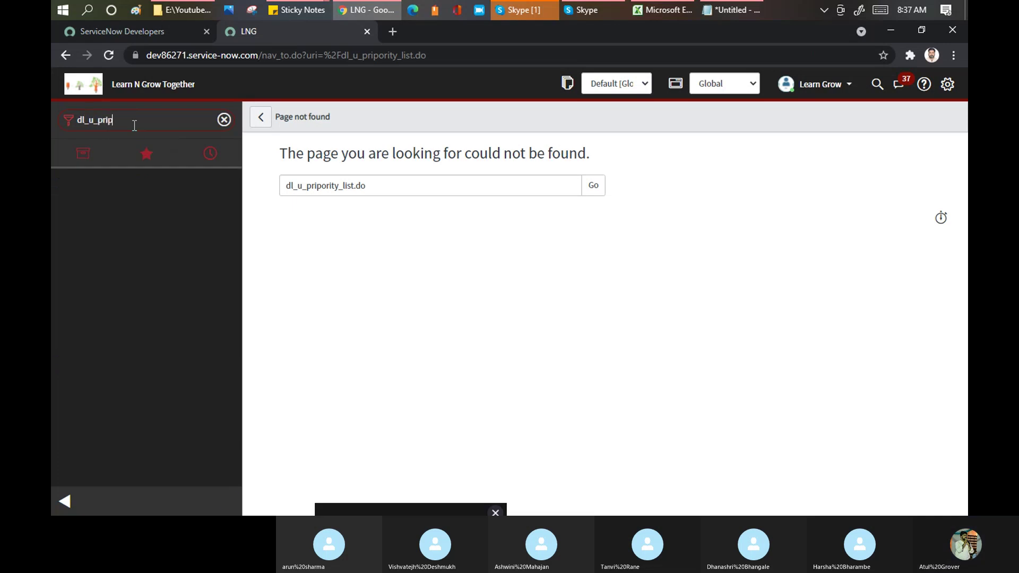
pyautogui.write('orty.list')
pyautogui.press('Return')
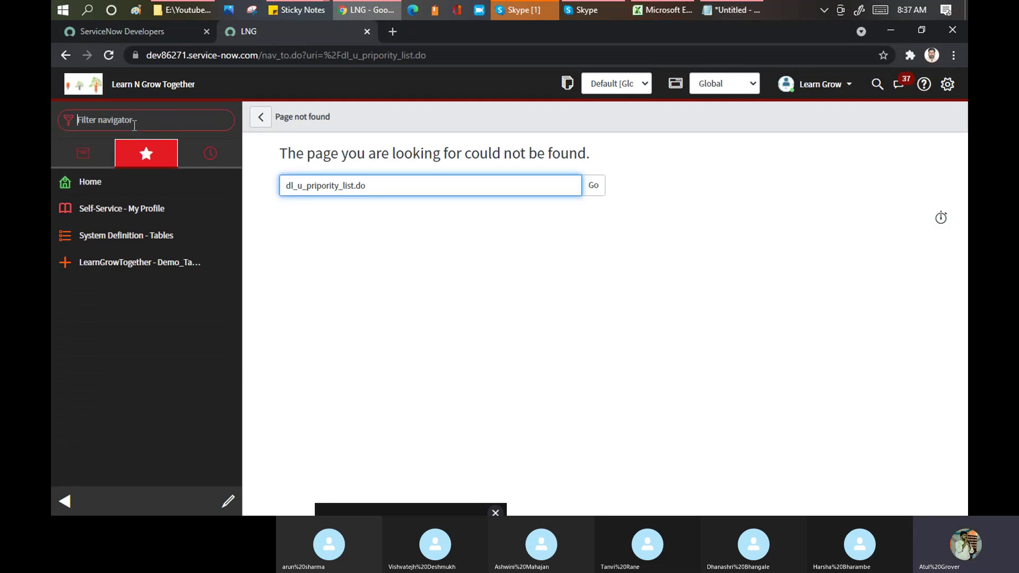
# - Find Data Lookup Definitions with the filter "data look", open the list, and select the Priority Lookup row's matcher table name
pyautogui.click(135, 125)
pyautogui.write('data')
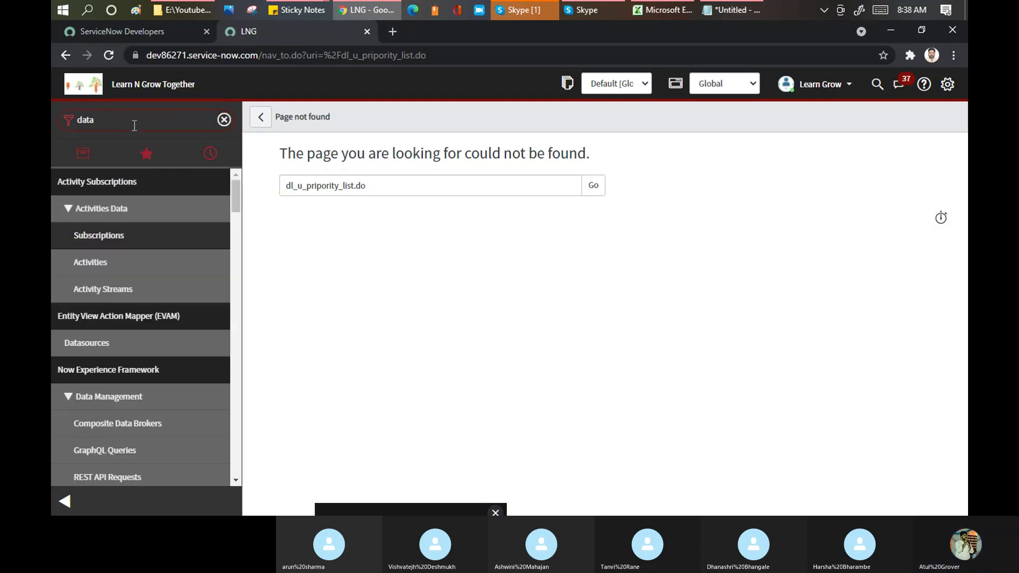
pyautogui.write(' look')
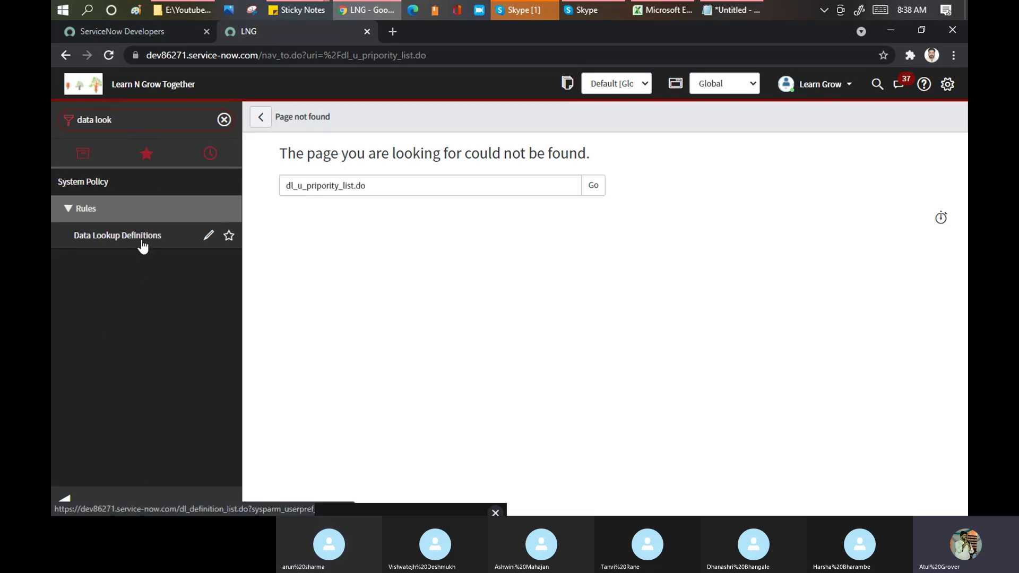
pyautogui.click(141, 236)
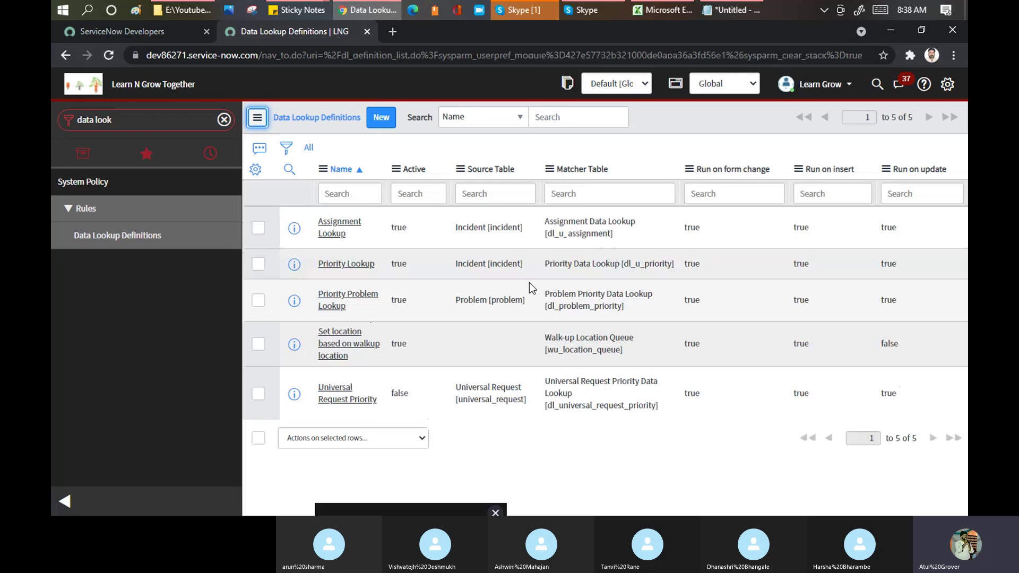
pyautogui.moveTo(592, 276); pyautogui.dragTo(544, 277)
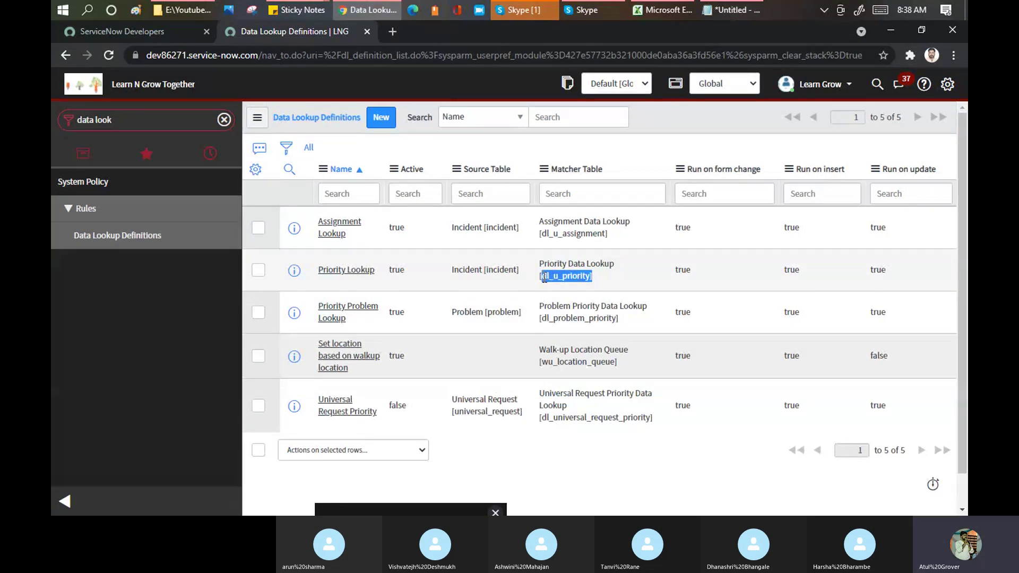
# - Open the Priority Data Lookups list by entering "dl_u_priority.list" in the navigator filter
pyautogui.click(139, 129)
pyautogui.write('dl_u_priority')
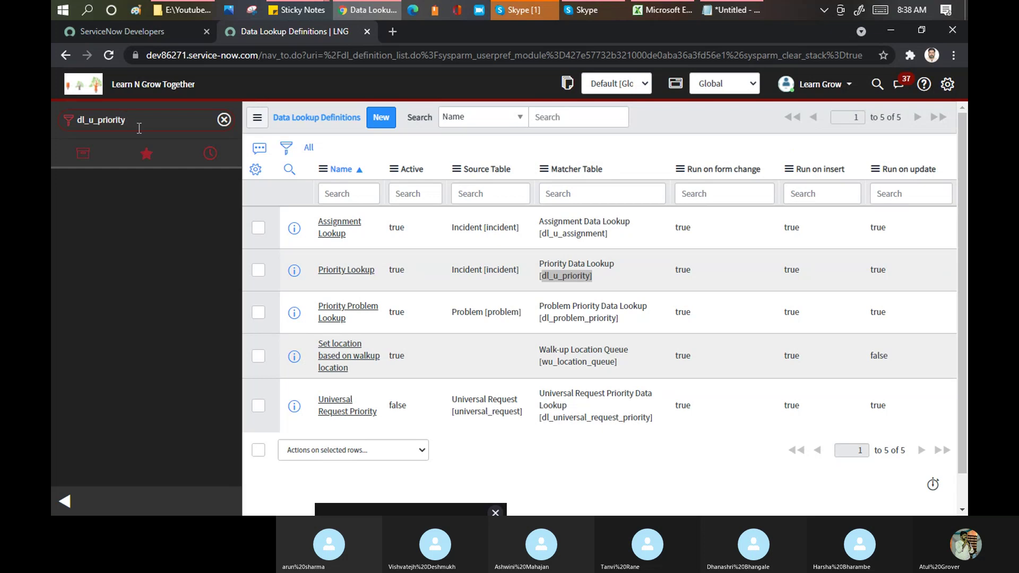
pyautogui.write('.list')
pyautogui.press('Return')
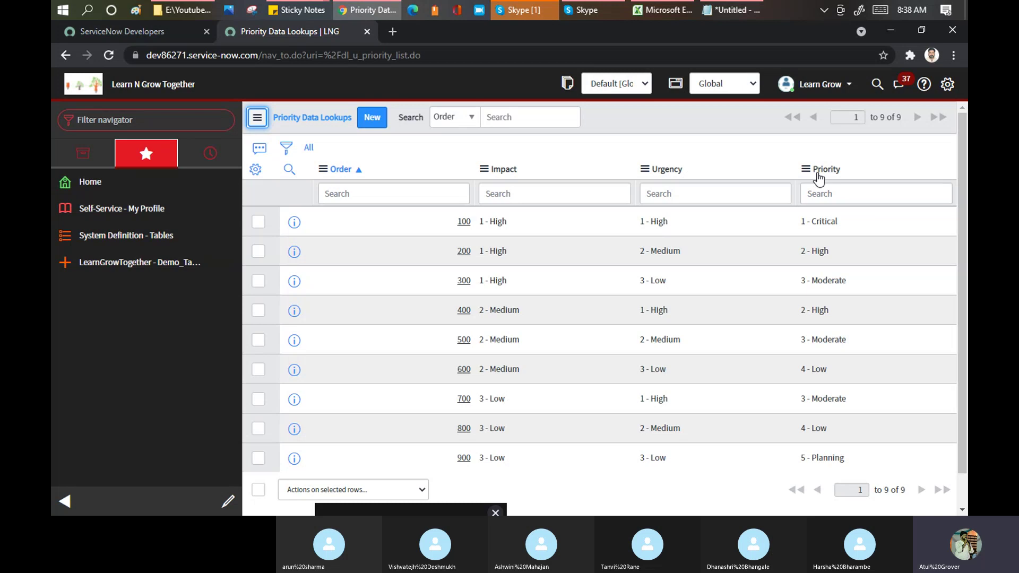
# - Open a new Priority Data Lookup record and examine its Priority and Impact choices
pyautogui.click(367, 123)
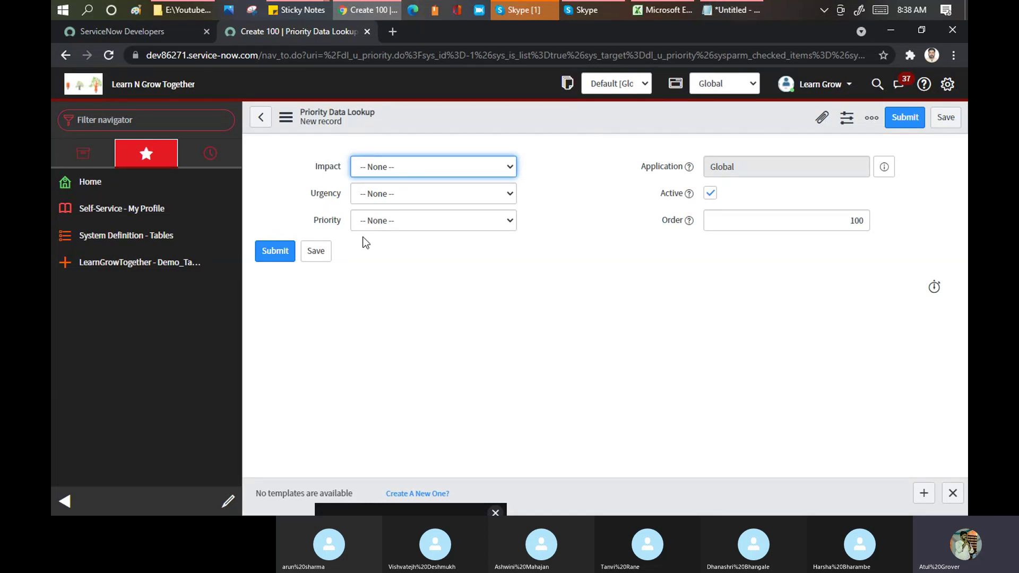
pyautogui.click(382, 228)
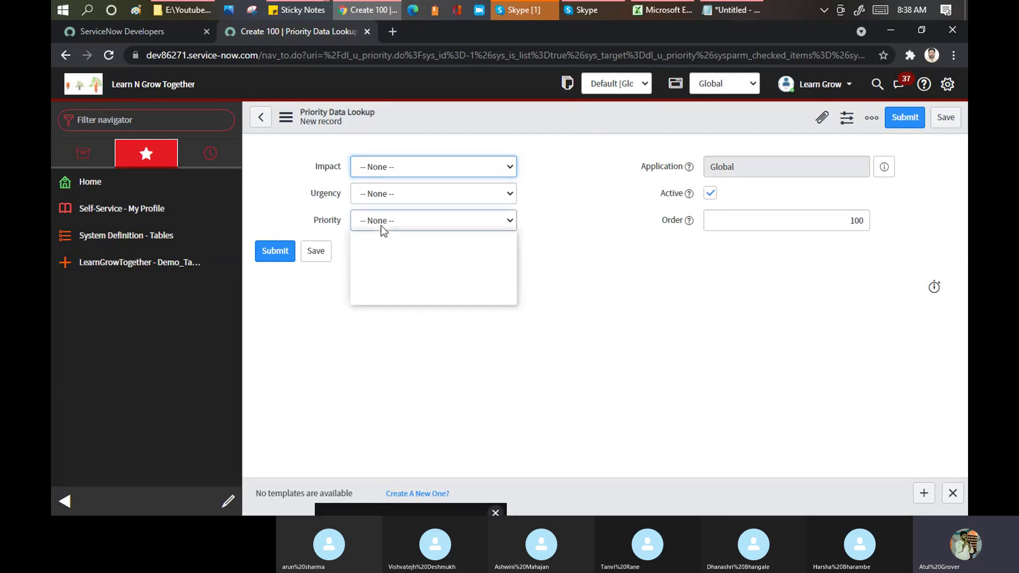
pyautogui.click(418, 169)
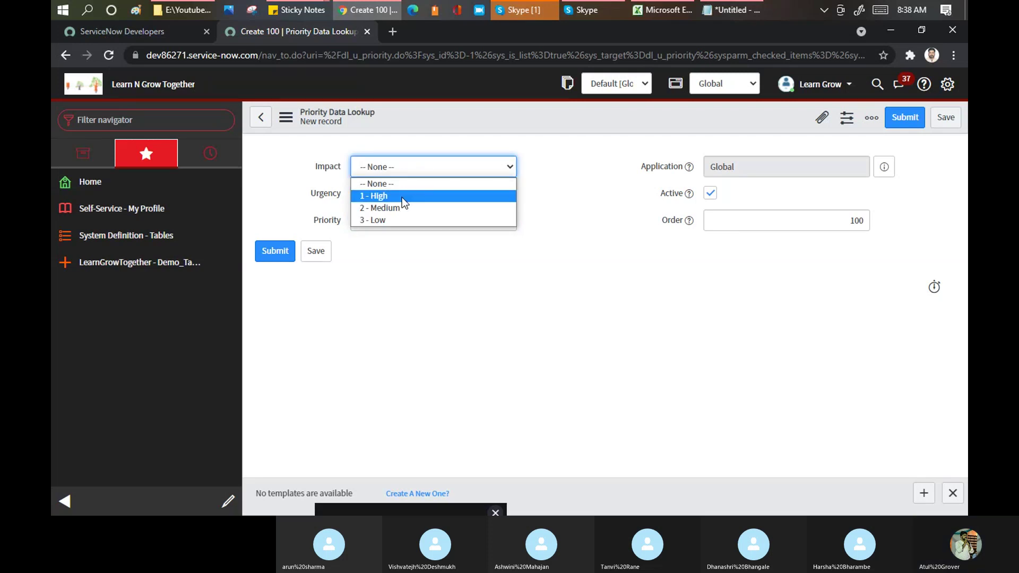
# - Switch to Notepad and add the heading "2. Data lookup def." one blank line below the first example
pyautogui.click(730, 12)
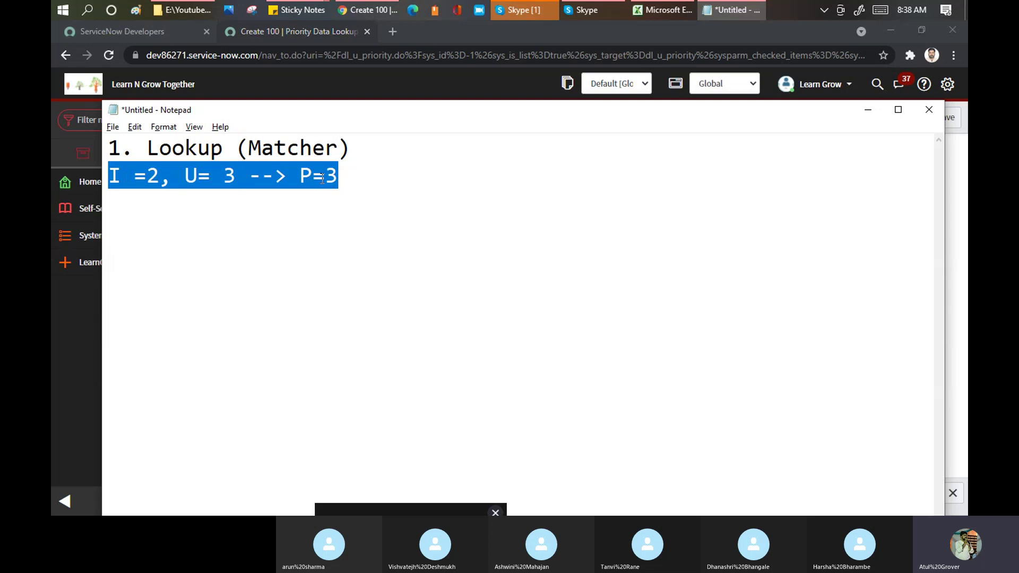
pyautogui.click(348, 184)
pyautogui.press('Return')
pyautogui.press('Return')
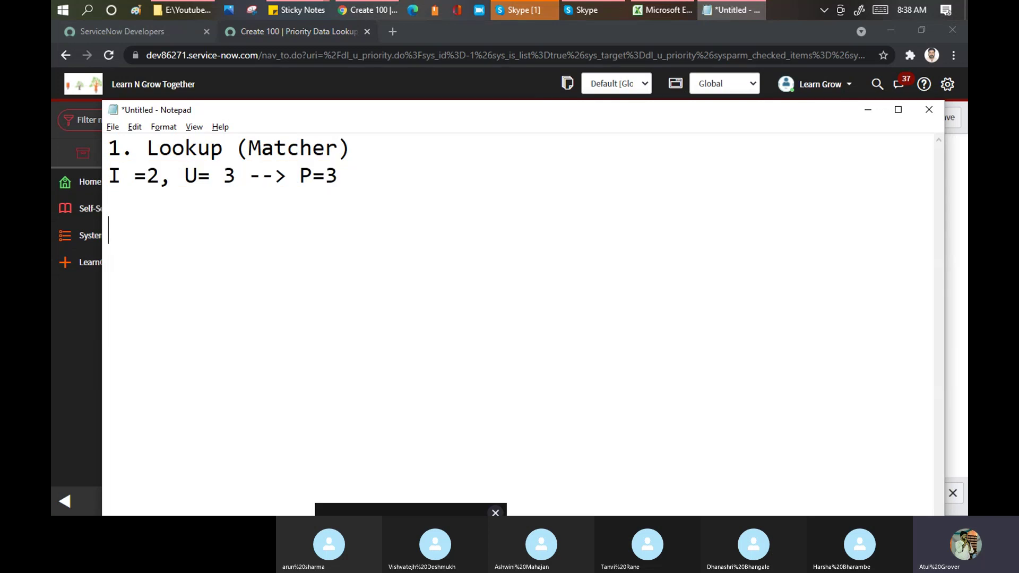
pyautogui.write('2. Data  lookup ef')
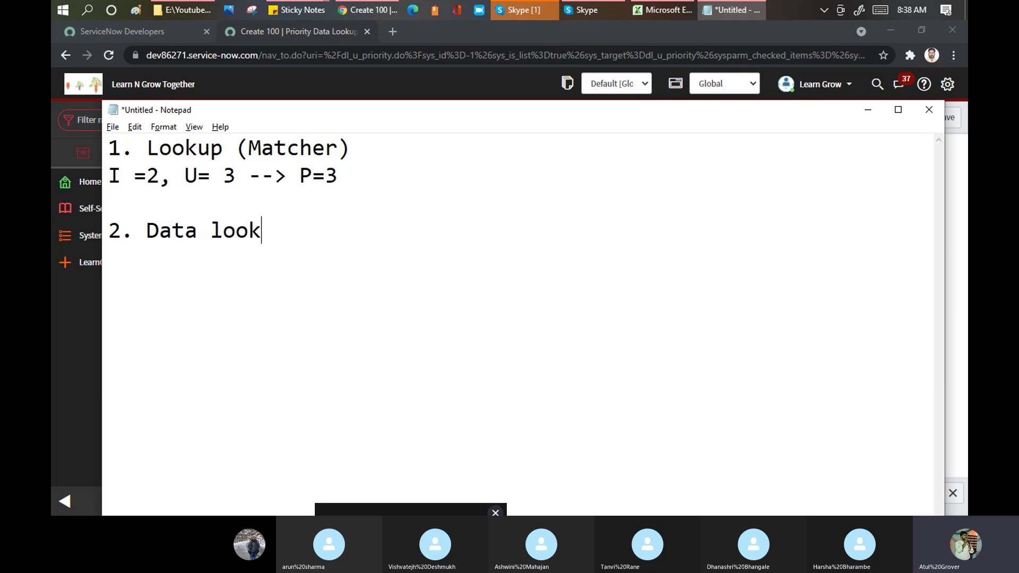
pyautogui.press('BackSpace')
pyautogui.press('BackSpace')
pyautogui.write('def.')
pyautogui.press('Return')
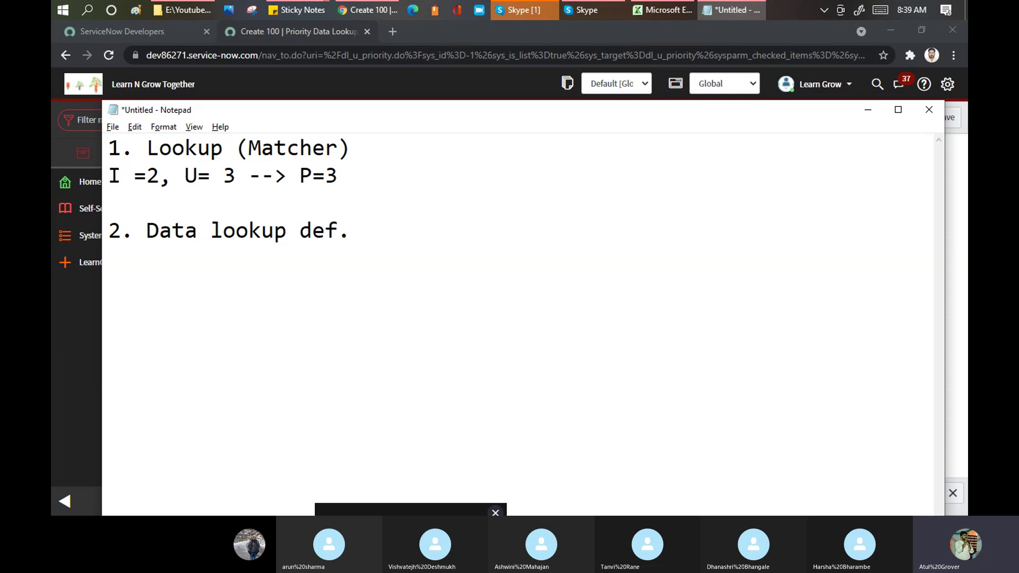
# - Write "S-- D" and "S.f -- D.f" on separate lines under the data lookup heading and select the second line
pyautogui.write('Sou')
pyautogui.press('BackSpace')
pyautogui.press('BackSpace')
pyautogui.write('--')
pyautogui.press('Return')
pyautogui.write('S.f -- D.f')
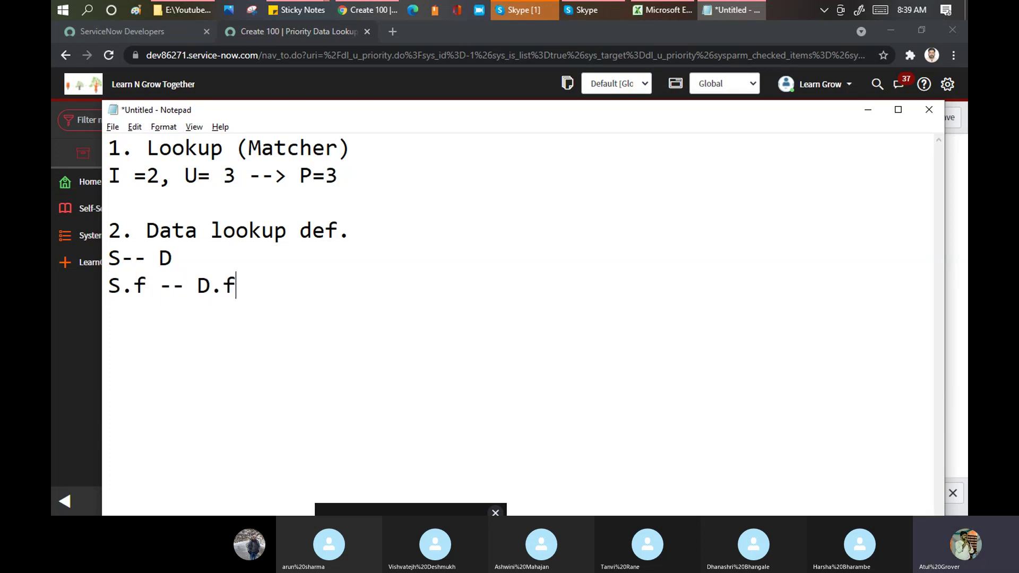
pyautogui.press('Return')
pyautogui.moveTo(244, 285); pyautogui.dragTo(107, 276)
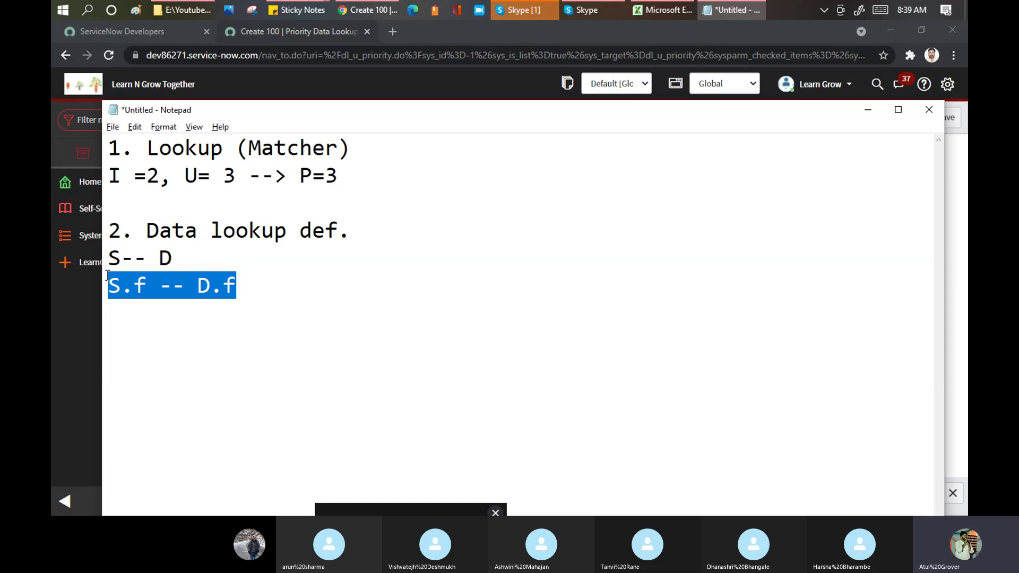
# - Add the line "3. execute" below the field mapping, and select all the notes above it
pyautogui.click(266, 282)
pyautogui.press('Down')
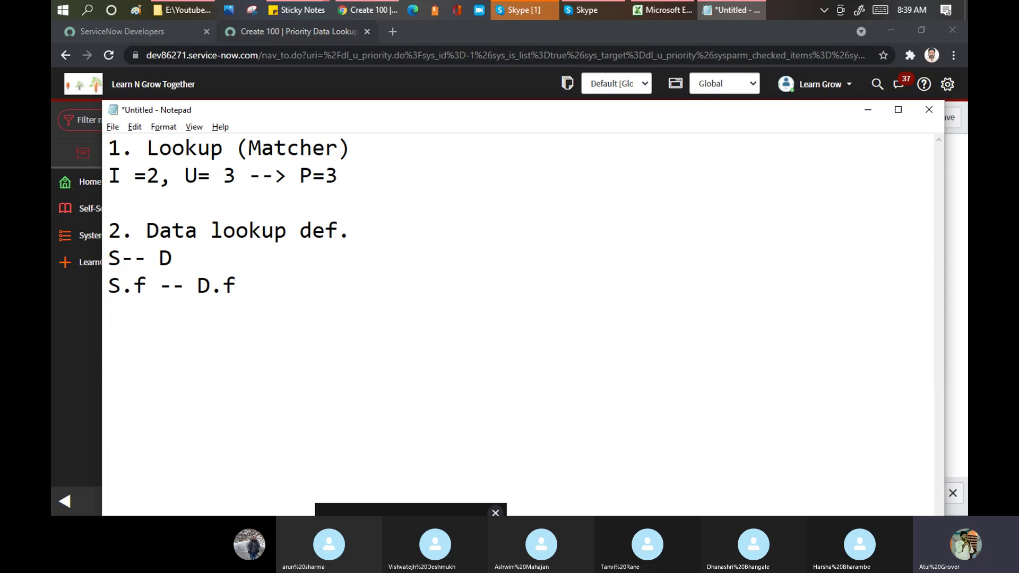
pyautogui.write('3. execute')
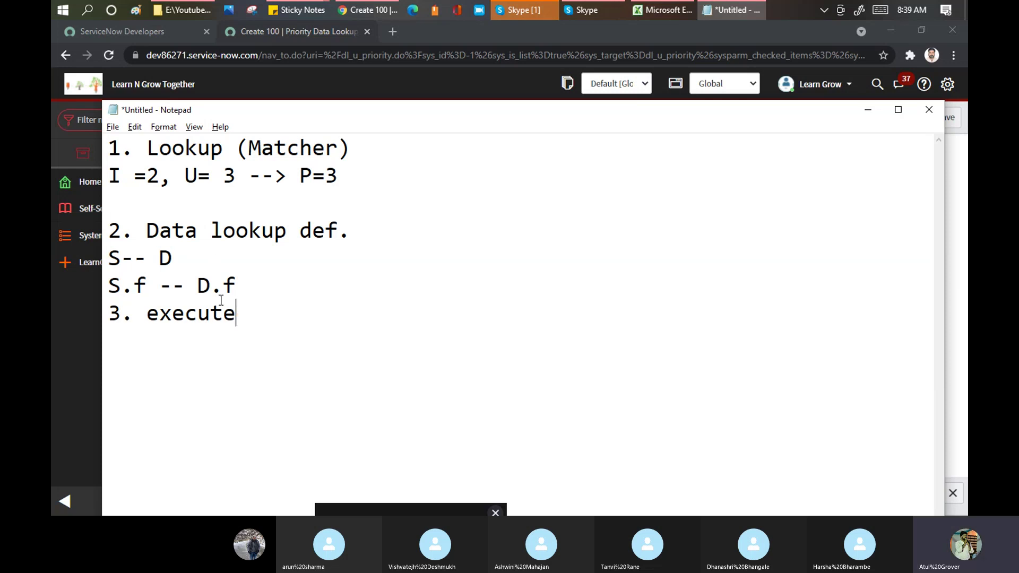
pyautogui.moveTo(252, 292); pyautogui.dragTo(93, 147)
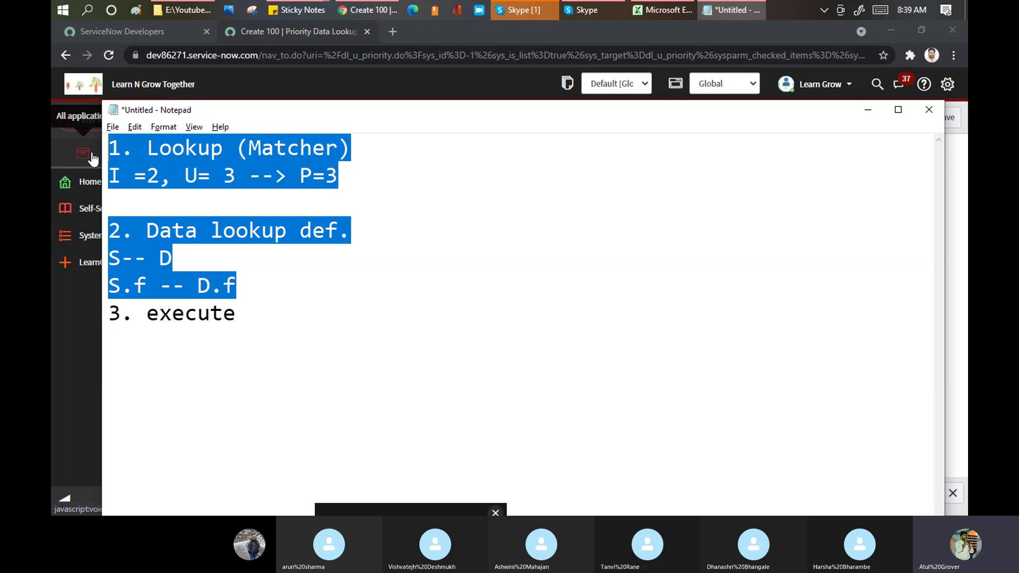
# - Return to the browser and open the Tables list under System Definition using the navigator filter "tables"
pyautogui.click(73, 333)
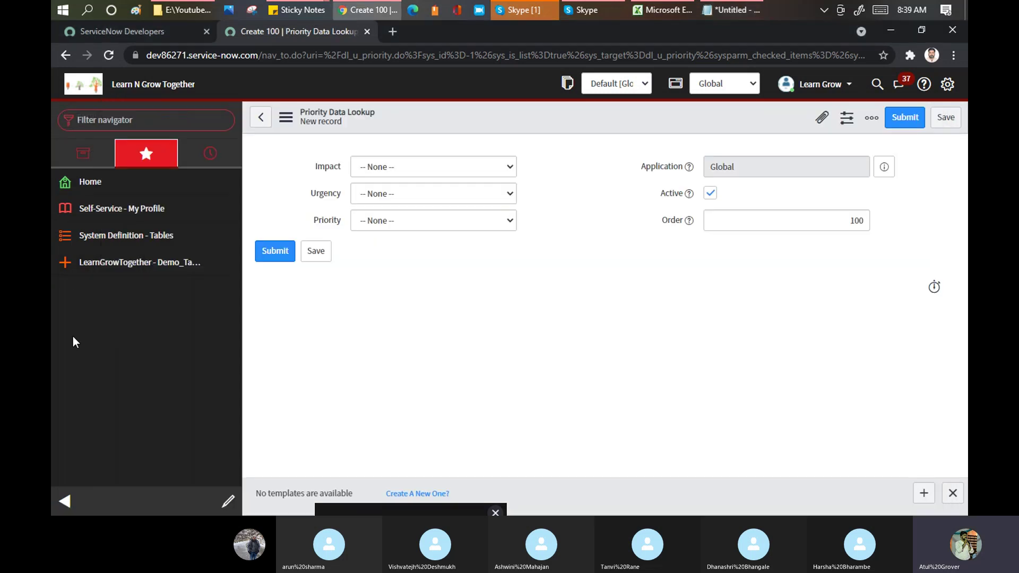
pyautogui.click(157, 122)
pyautogui.write('t')
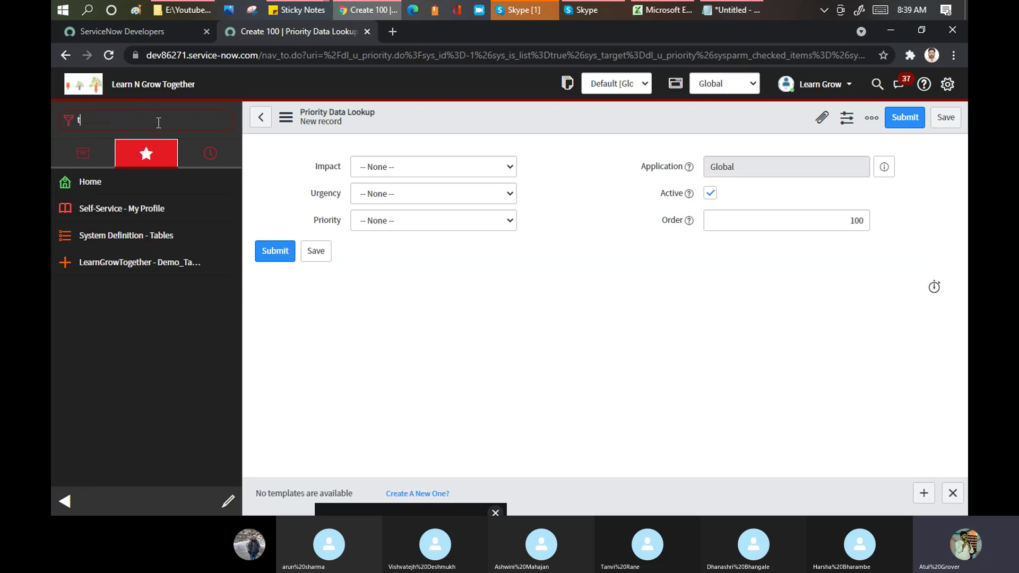
pyautogui.write('ables')
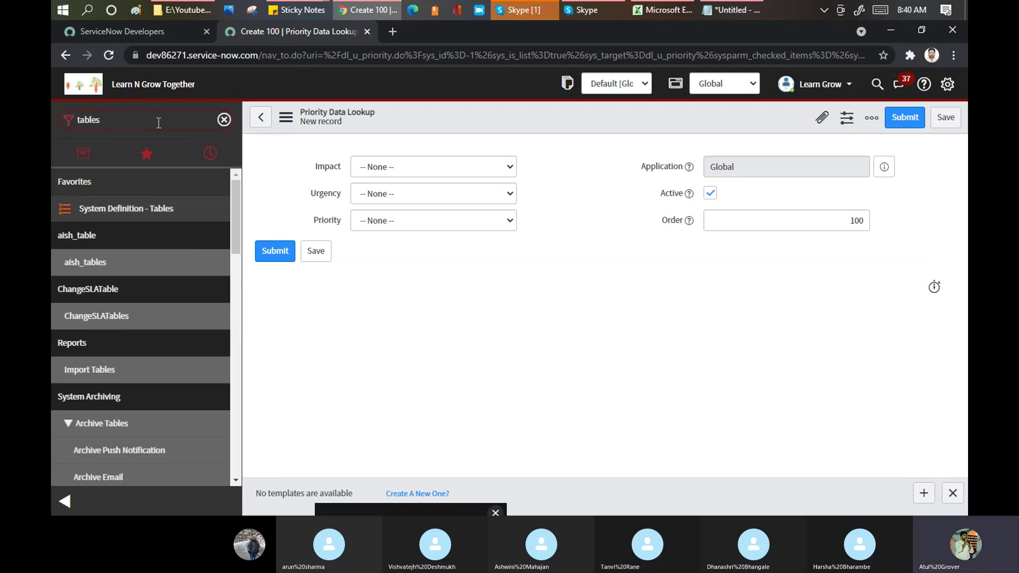
pyautogui.moveTo(235, 199); pyautogui.dragTo(250, 318)
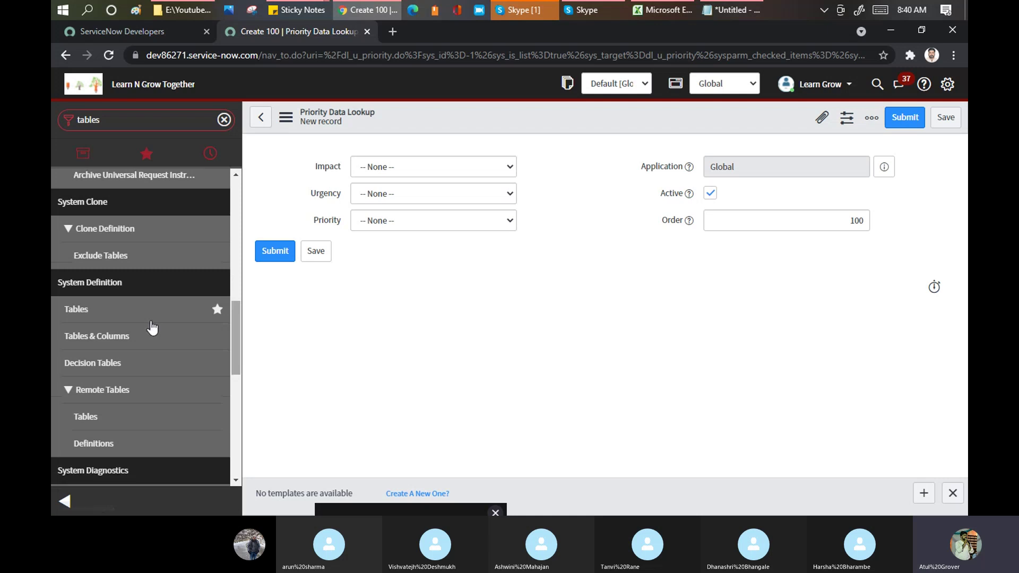
pyautogui.click(77, 313)
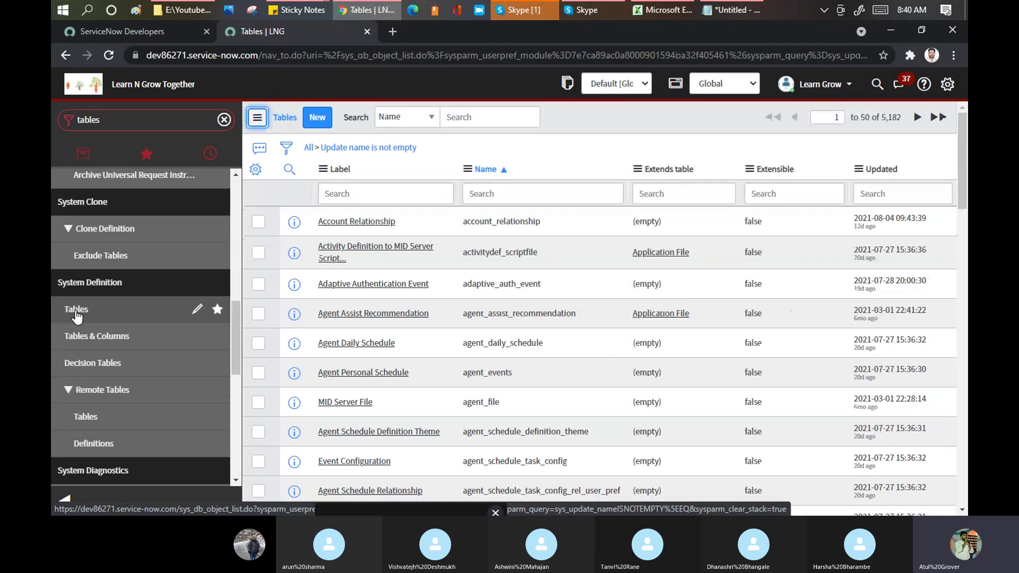
# - Create a new table record and set its label to Learn_Change
pyautogui.click(315, 126)
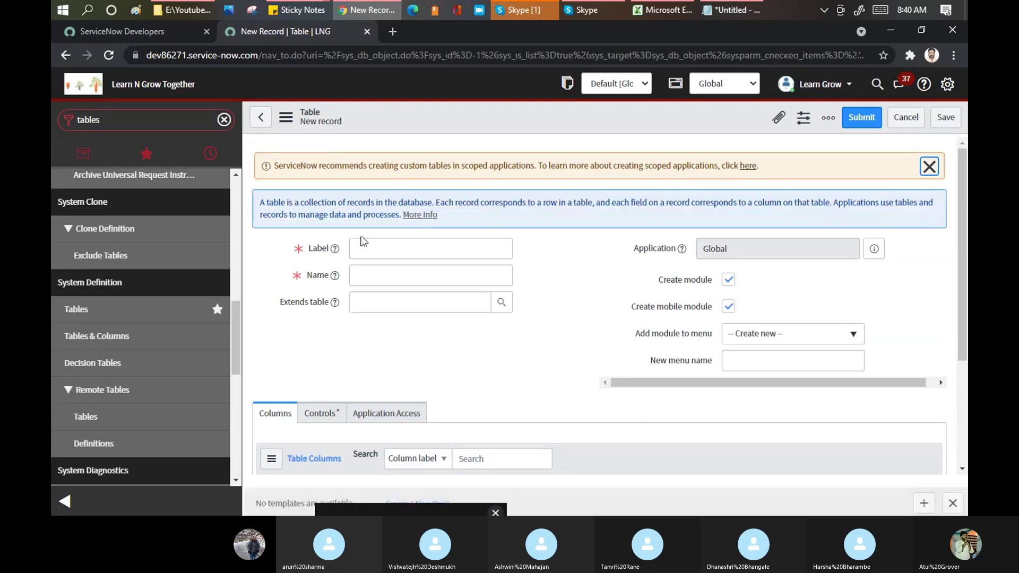
pyautogui.click(366, 248)
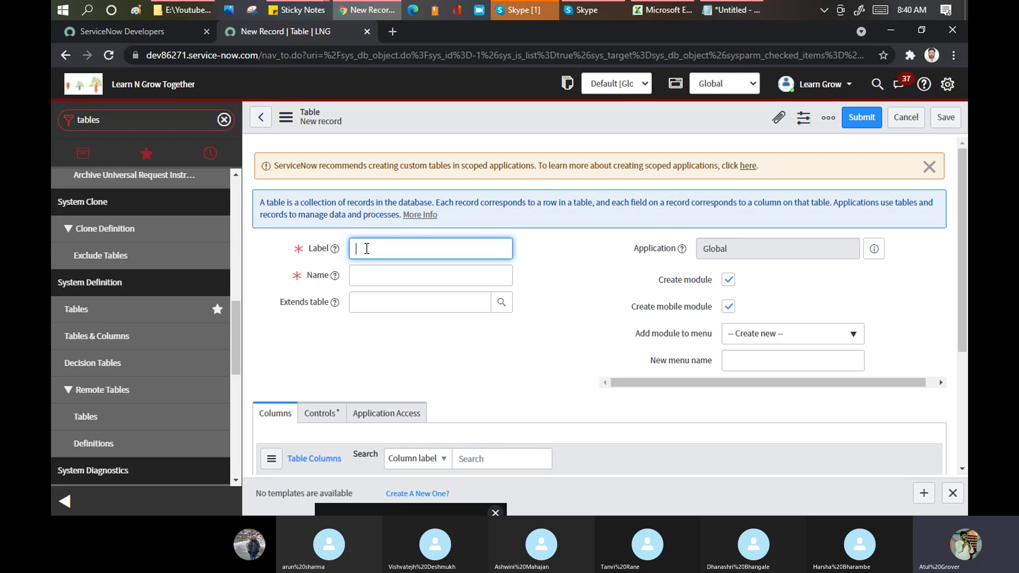
pyautogui.write('Learn')
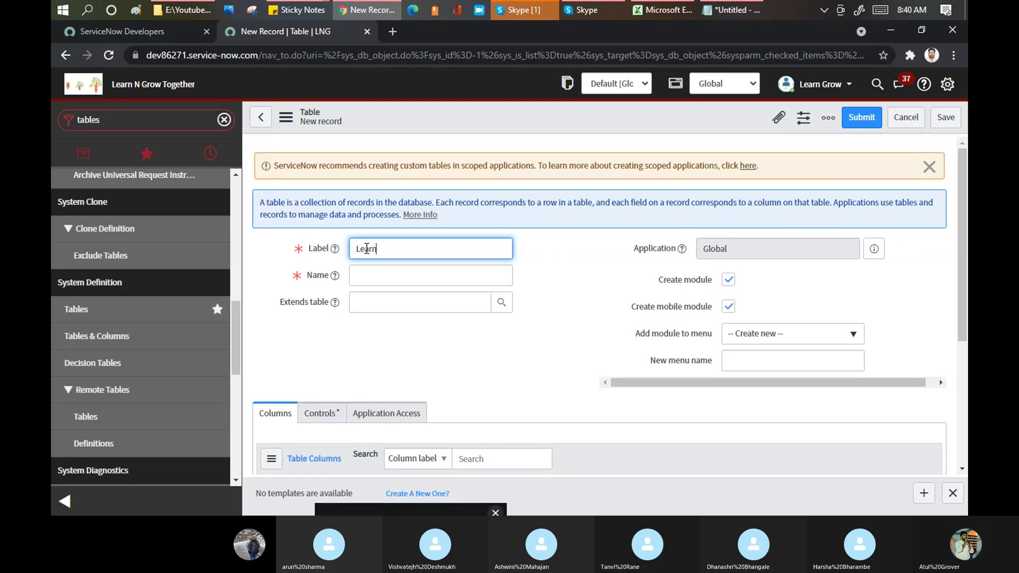
pyautogui.write('_Chnd')
pyautogui.press('BackSpace')
pyautogui.press('BackSpace')
pyautogui.write('an')
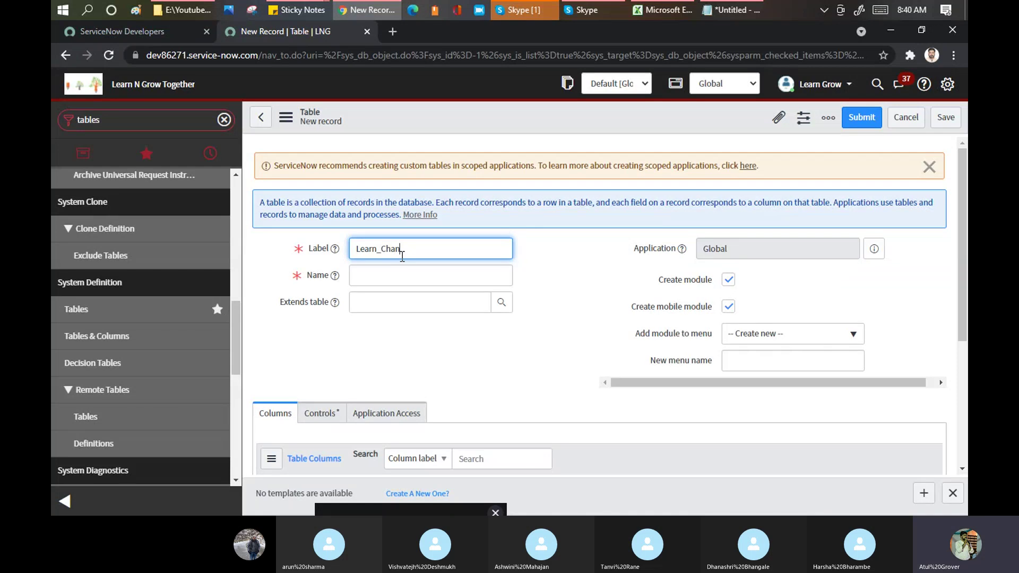
pyautogui.write('ge')
pyautogui.click(390, 282)
# - Set the new table to extend Matcher Field Definitions
pyautogui.click(386, 307)
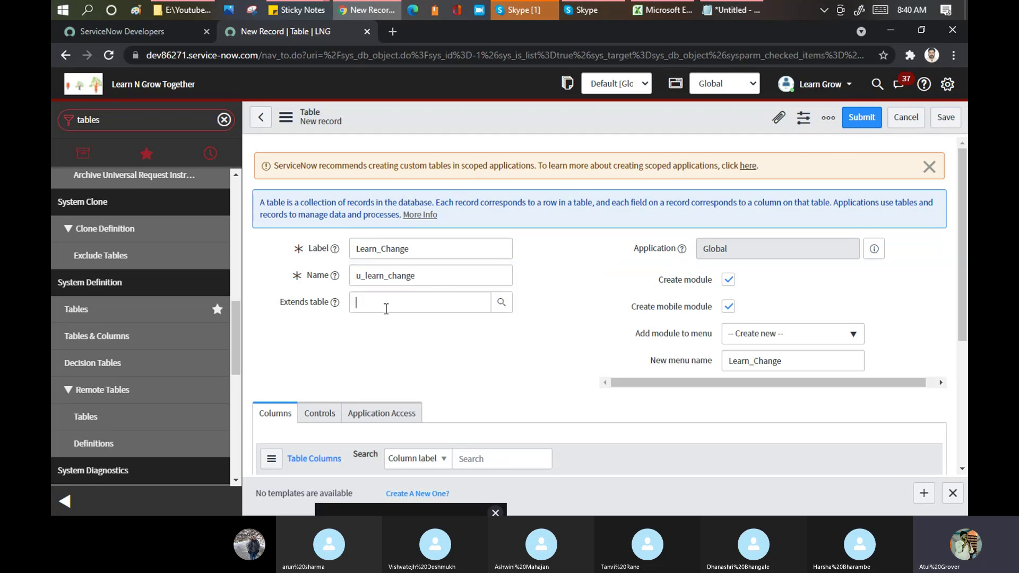
pyautogui.write('matc')
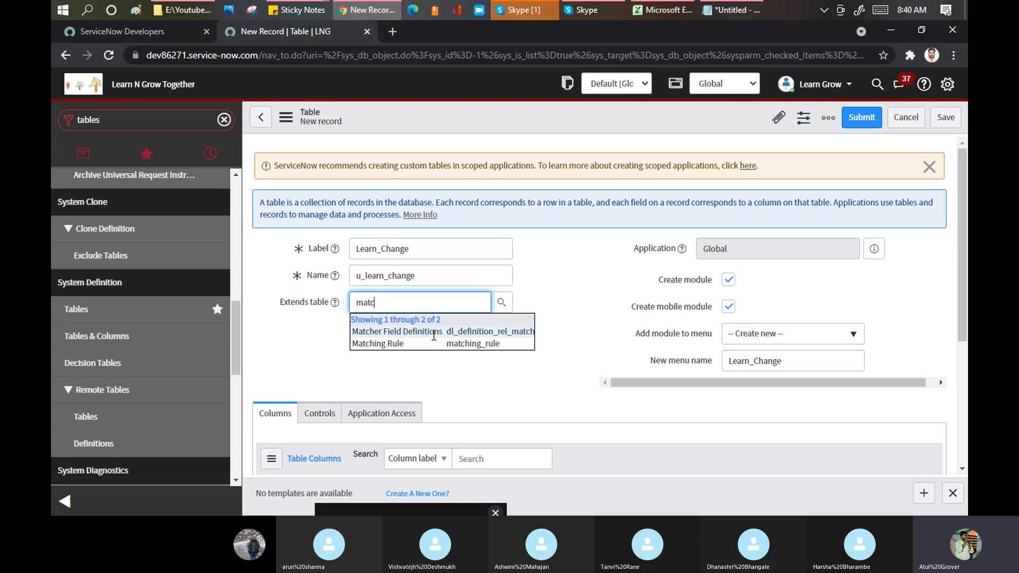
pyautogui.click(433, 333)
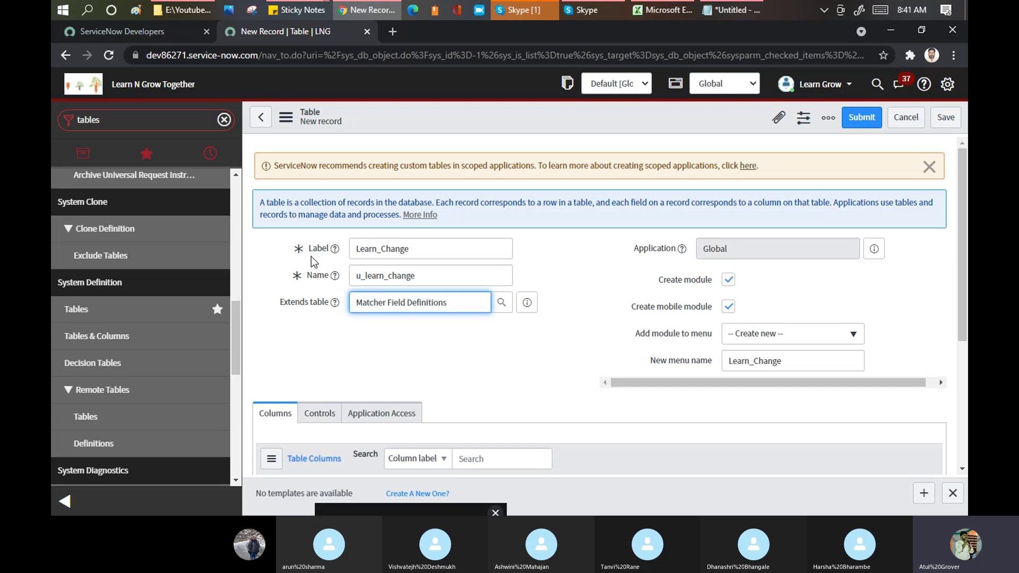
# - Open the Tables list in a separate browser tab, filter the names by "dl_u", and open the Priority Data Lookup table
pyautogui.keyDown('ctrl'); pyautogui.click(90, 317); pyautogui.keyUp('ctrl')
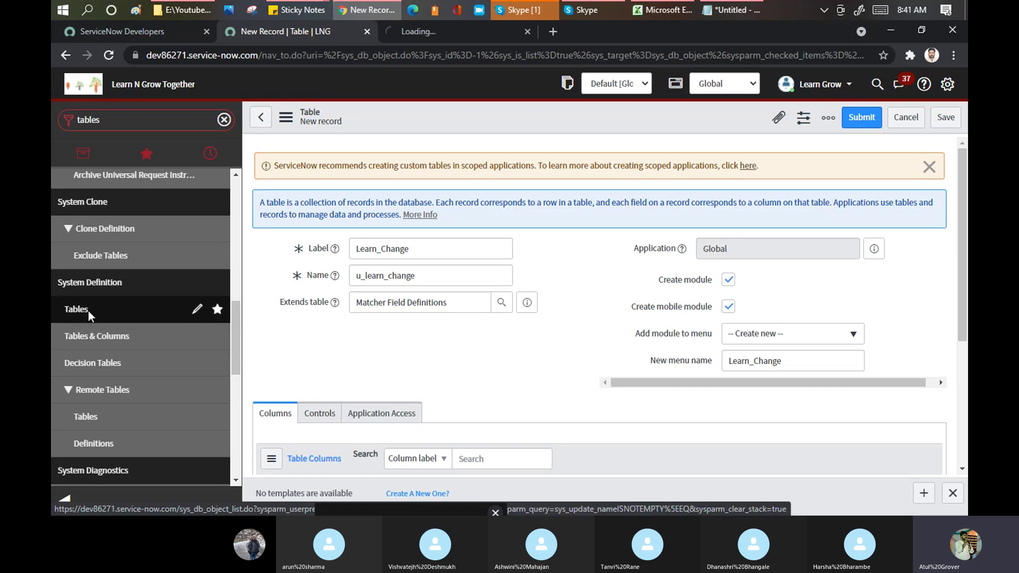
pyautogui.click(461, 36)
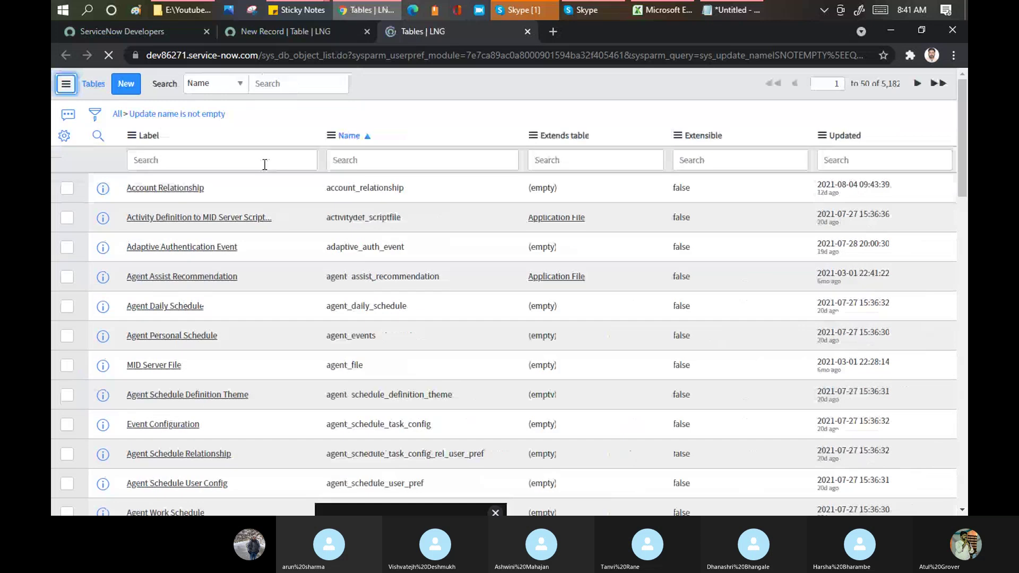
pyautogui.click(211, 160)
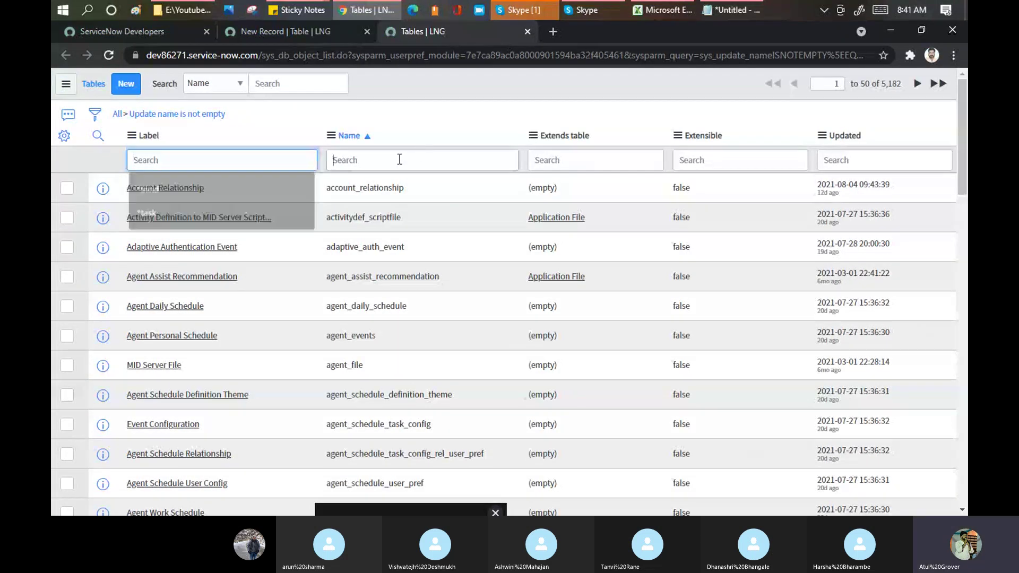
pyautogui.click(399, 159)
pyautogui.write('dl_')
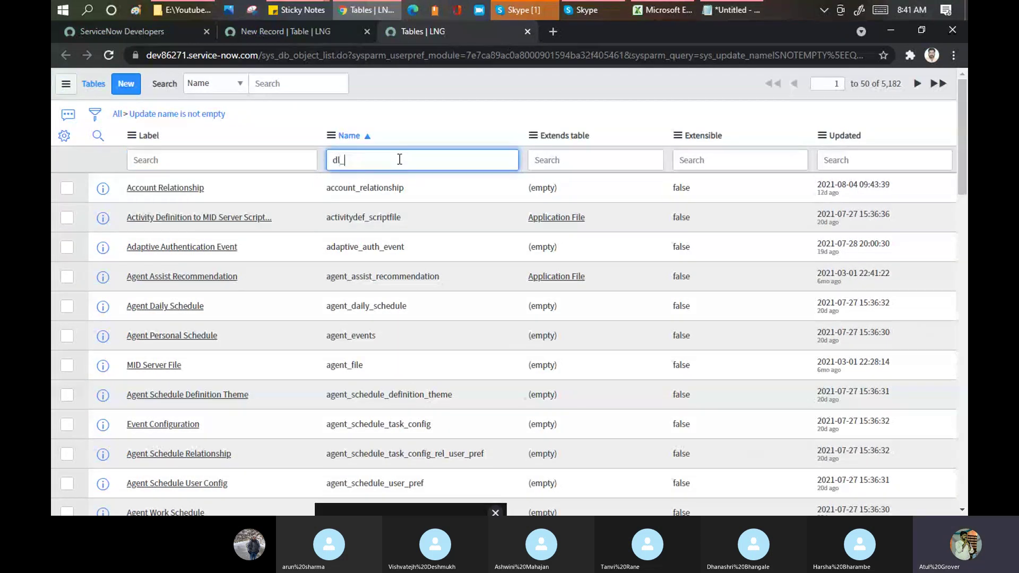
pyautogui.write('u')
pyautogui.press('Return')
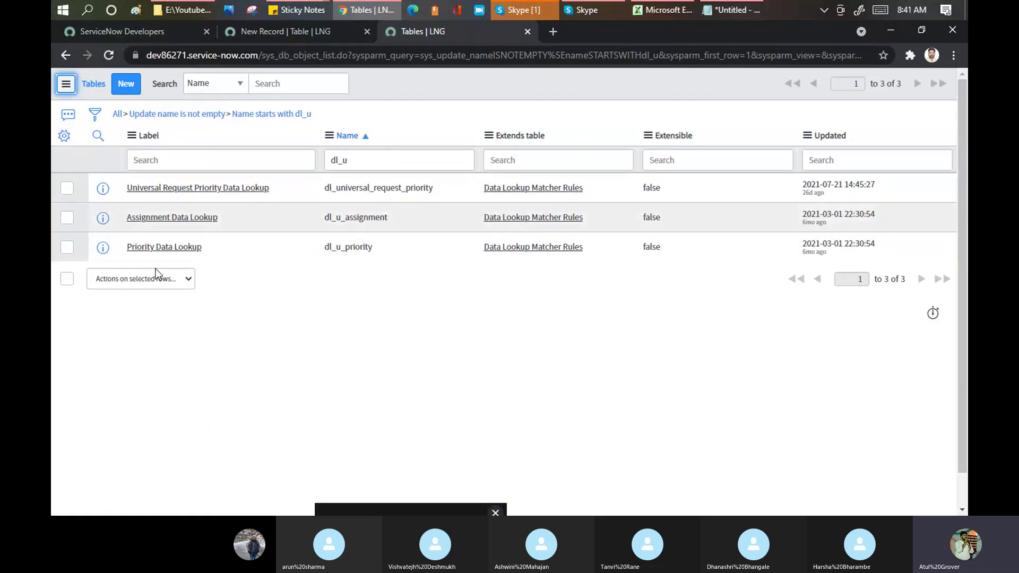
pyautogui.click(161, 247)
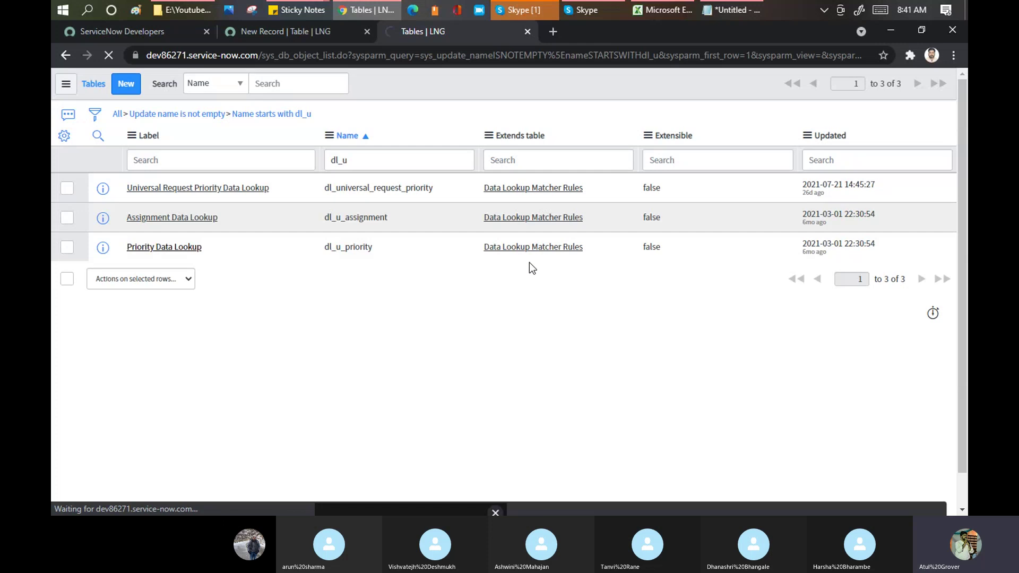
# - Return to the Learn_Change table form and replace its parent table with Data Lookup Definitions
pyautogui.click(260, 31)
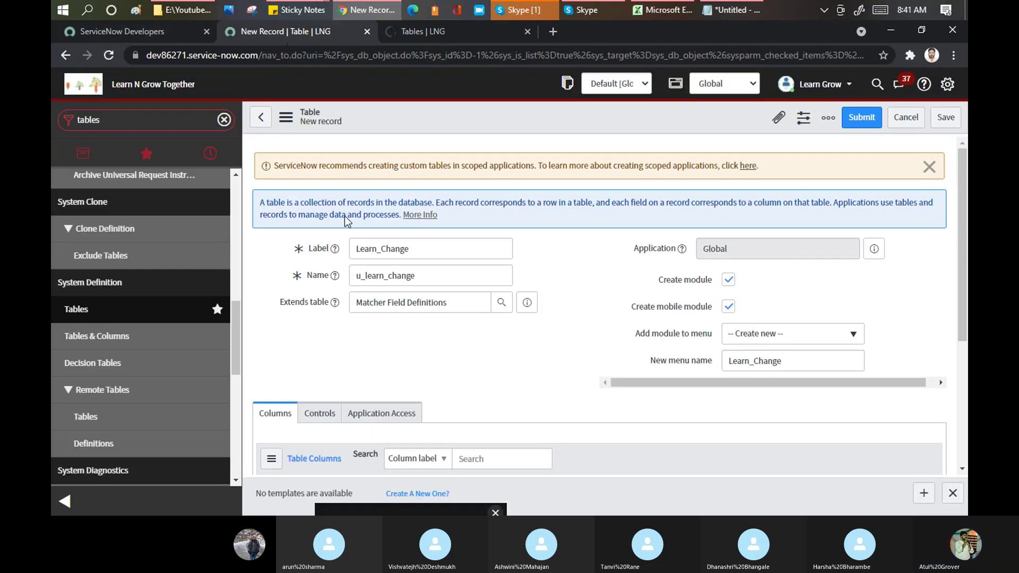
pyautogui.click(455, 304)
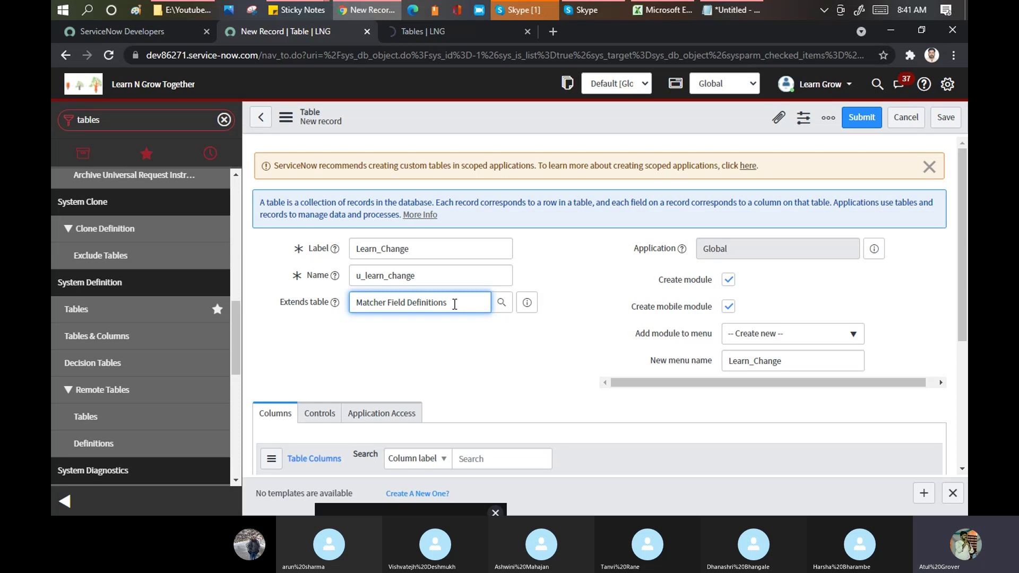
pyautogui.moveTo(455, 303); pyautogui.dragTo(267, 293)
pyautogui.write('data')
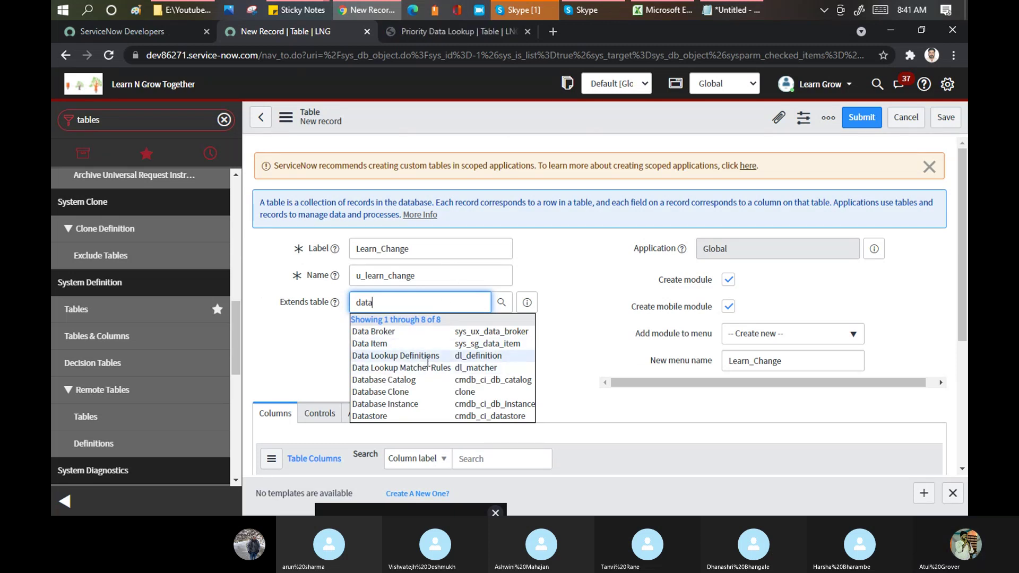
pyautogui.click(420, 358)
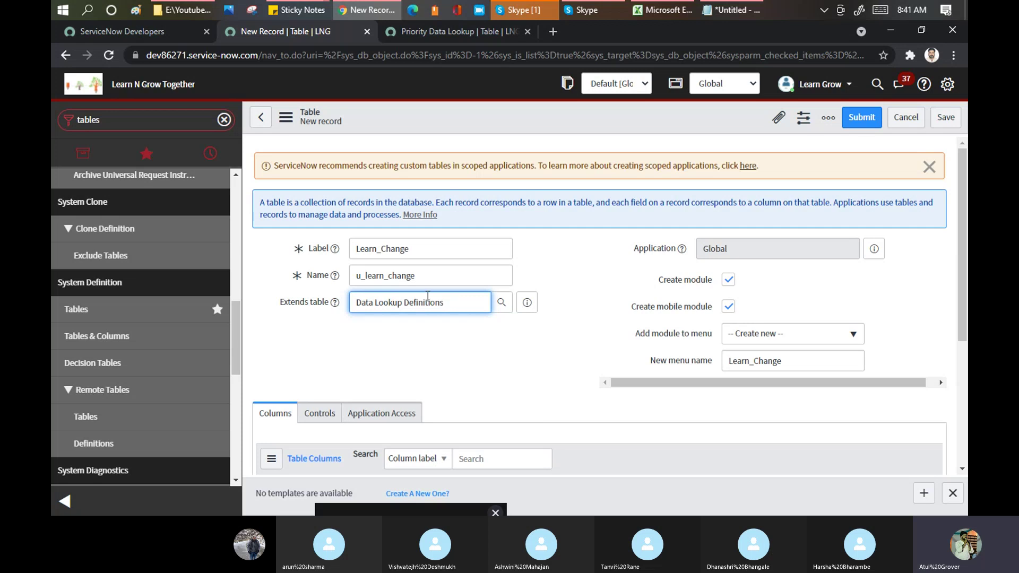
# - Check which table Priority Data Lookup extends, and return to the Learn_Change form
pyautogui.moveTo(450, 307); pyautogui.dragTo(325, 296)
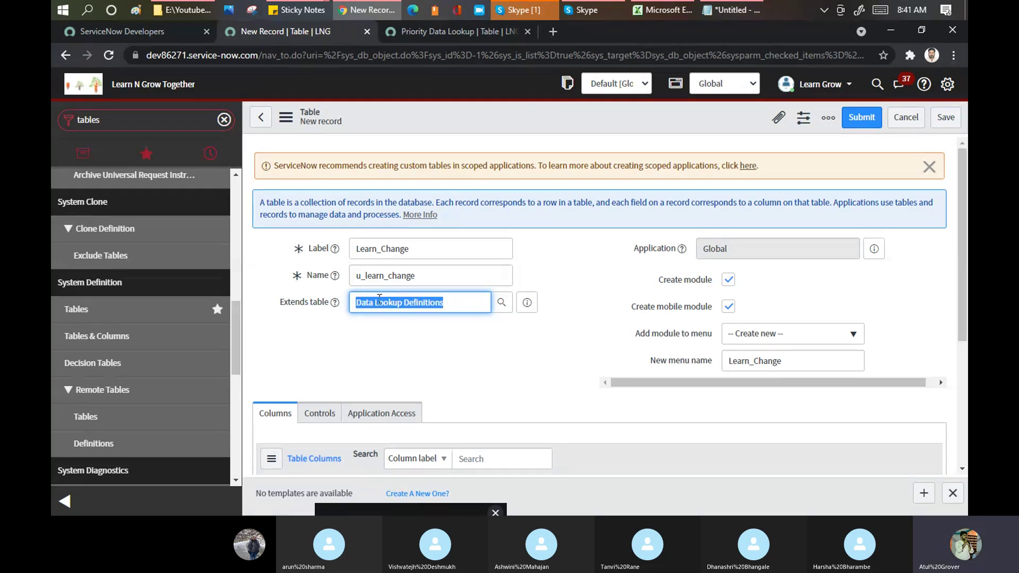
pyautogui.click(469, 28)
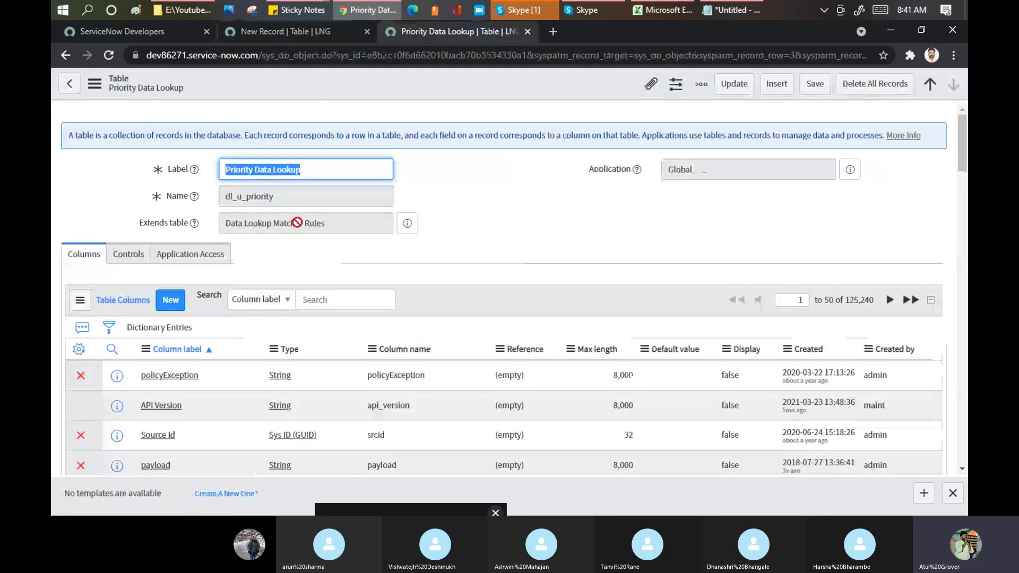
pyautogui.click(266, 36)
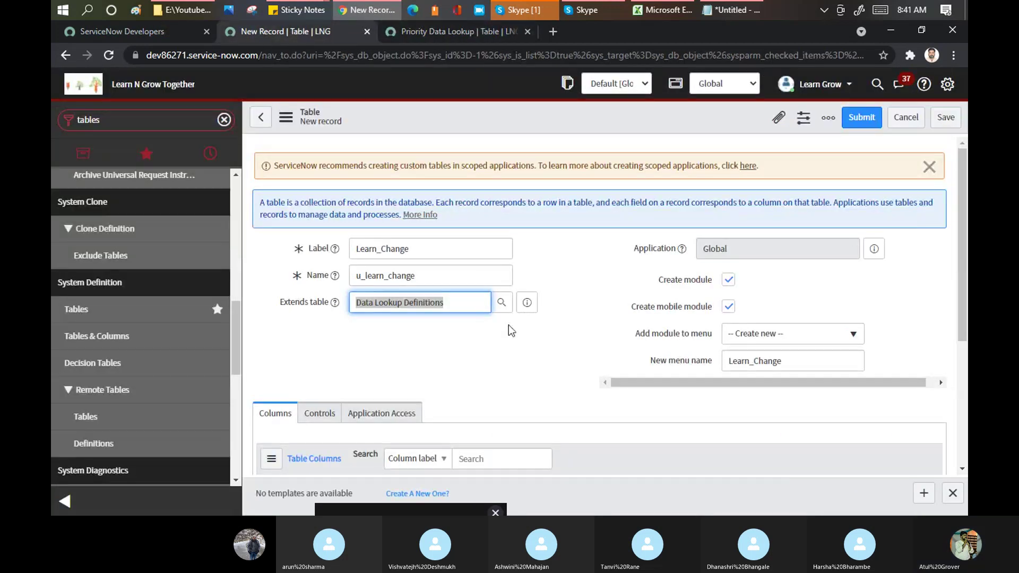
# - Change the table that Learn_Change extends to Data Lookup Matcher Rules and save the record
pyautogui.click(471, 305)
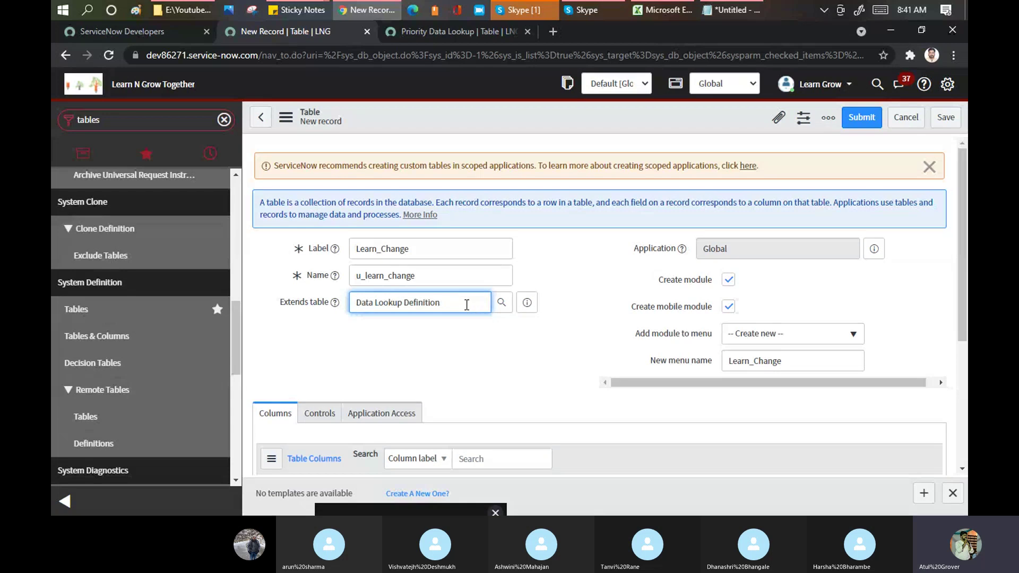
pyautogui.press('BackSpace')
pyautogui.press('BackSpace')
pyautogui.press('BackSpace')
pyautogui.press('BackSpace')
pyautogui.press('BackSpace')
pyautogui.press('BackSpace')
pyautogui.press('BackSpace')
pyautogui.press('BackSpace')
pyautogui.press('BackSpace')
pyautogui.press('BackSpace')
pyautogui.press('BackSpace')
pyautogui.click(450, 342)
pyautogui.click(946, 122)
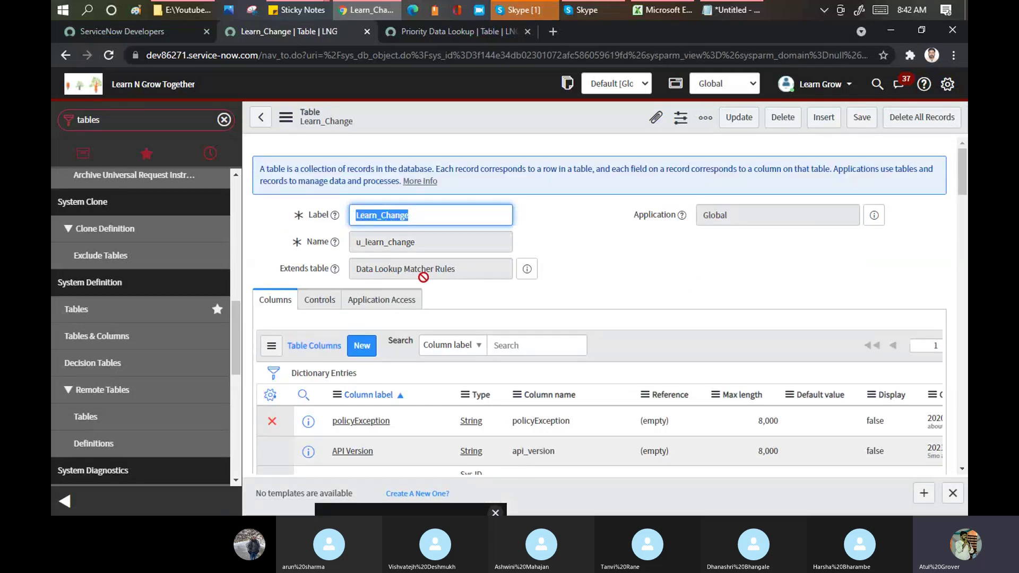
# - Compare Learn_Change's parent table with Priority Data Lookup's, and start a new Learn_Change column of type Reference
pyautogui.click(451, 30)
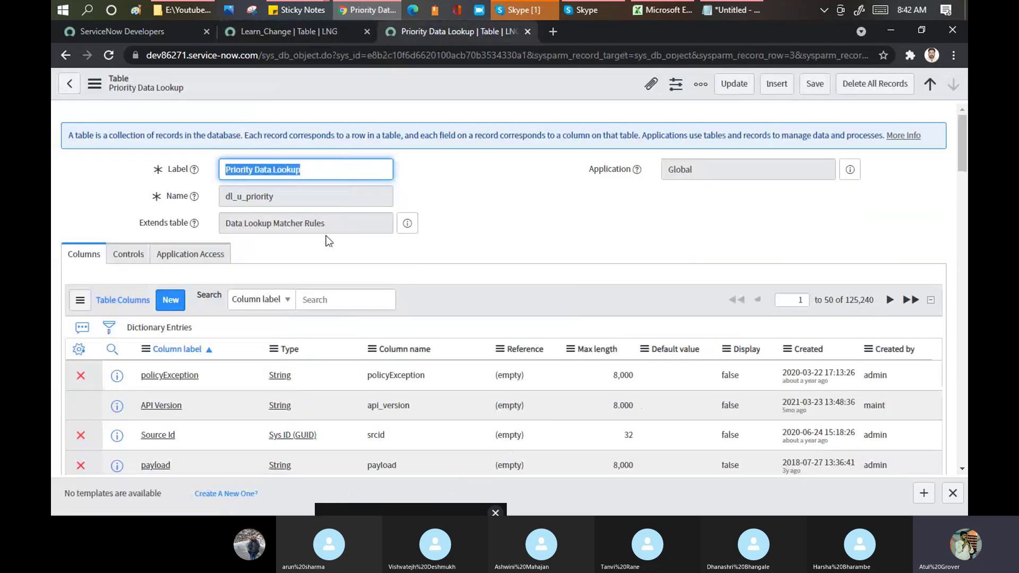
pyautogui.click(297, 30)
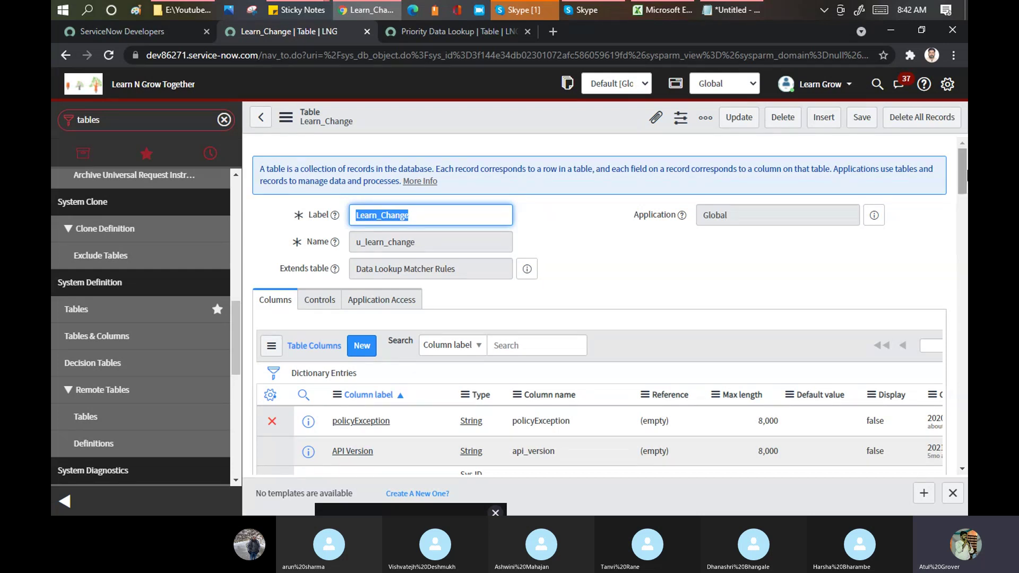
pyautogui.moveTo(962, 171)
pyautogui.mouseDown()
pyautogui.moveTo(967, 289)
pyautogui.moveTo(966, 181)
pyautogui.mouseUp()
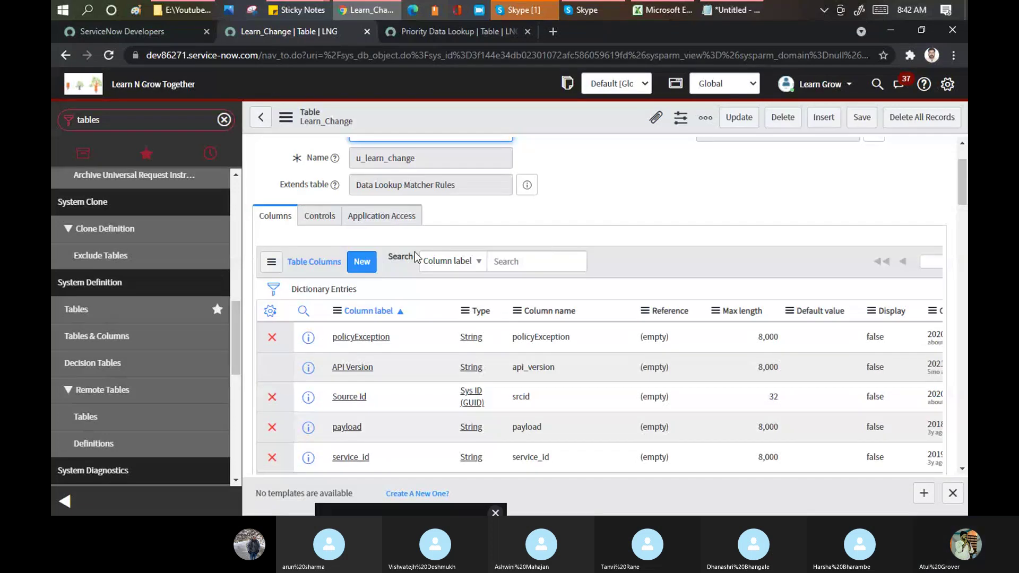
pyautogui.click(360, 271)
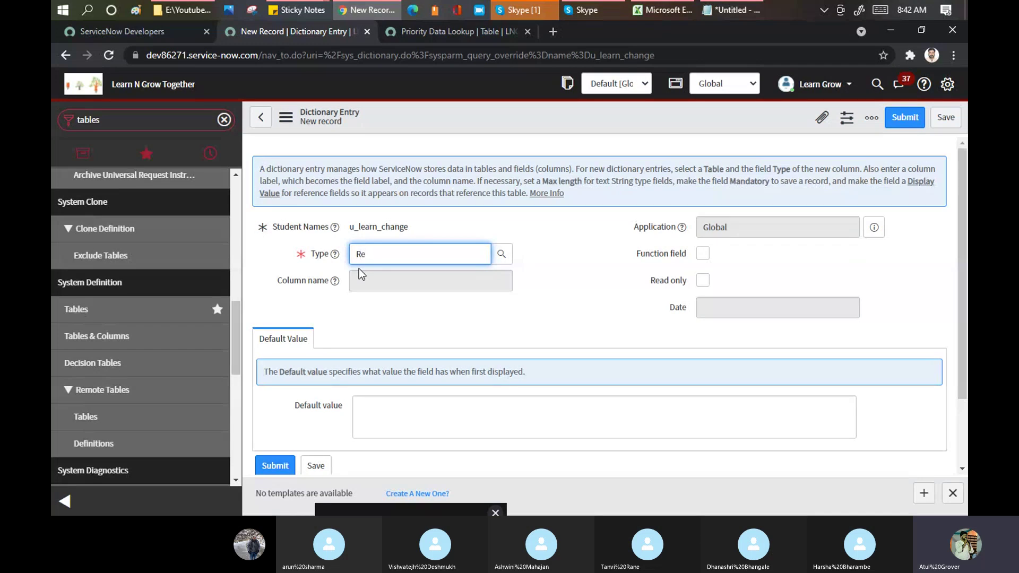
pyautogui.click(359, 268)
pyautogui.click(370, 280)
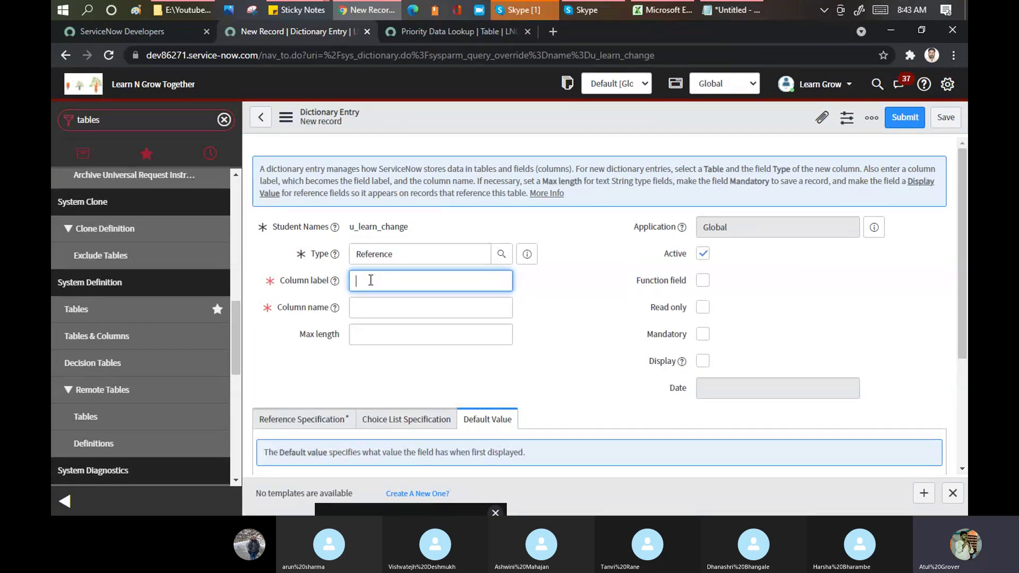
# - Label the new column Ch_user_Look and set its max length to 40
pyautogui.write('Ch_User_Loo')
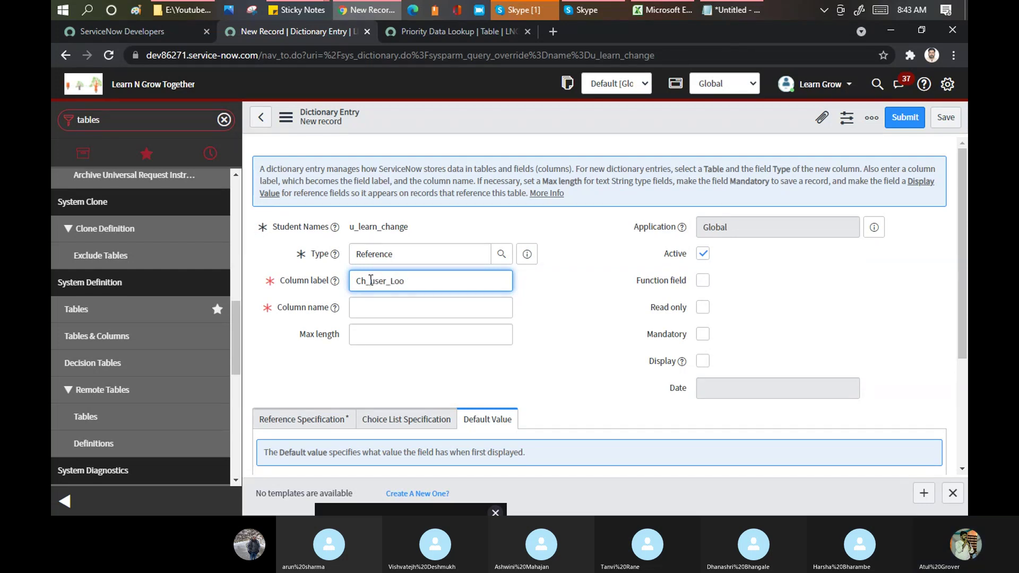
pyautogui.write('k')
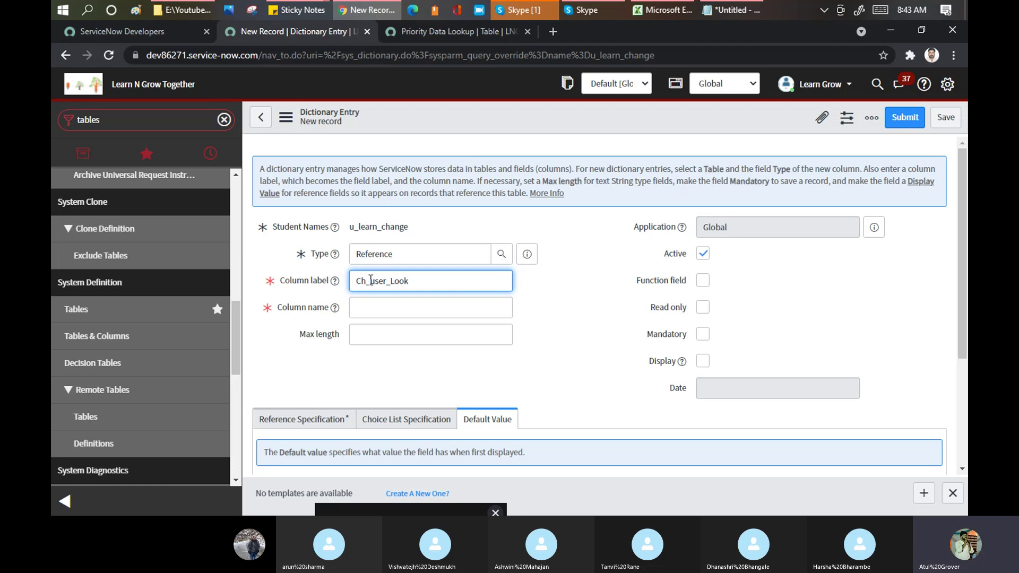
pyautogui.click(382, 335)
pyautogui.click(374, 402)
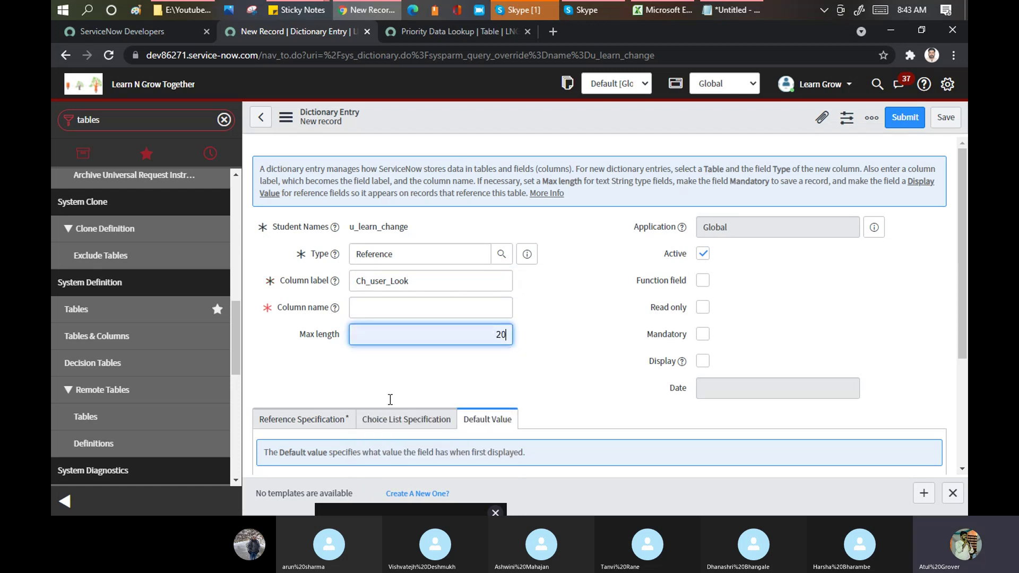
pyautogui.click(641, 321)
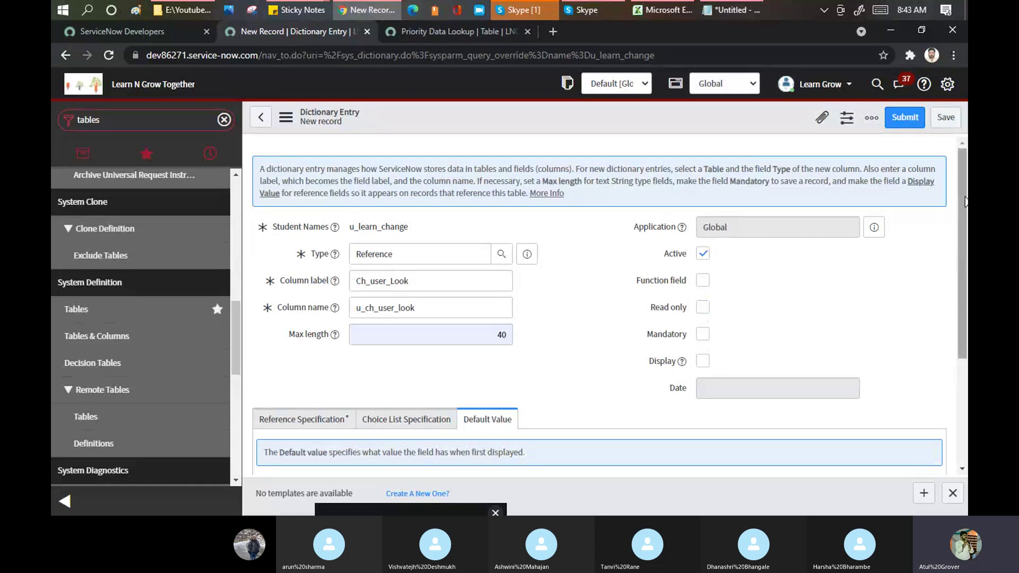
# - Make the Ch_user_Look column reference the User (sys_user) table and submit the dictionary entry
pyautogui.moveTo(965, 202); pyautogui.dragTo(966, 275)
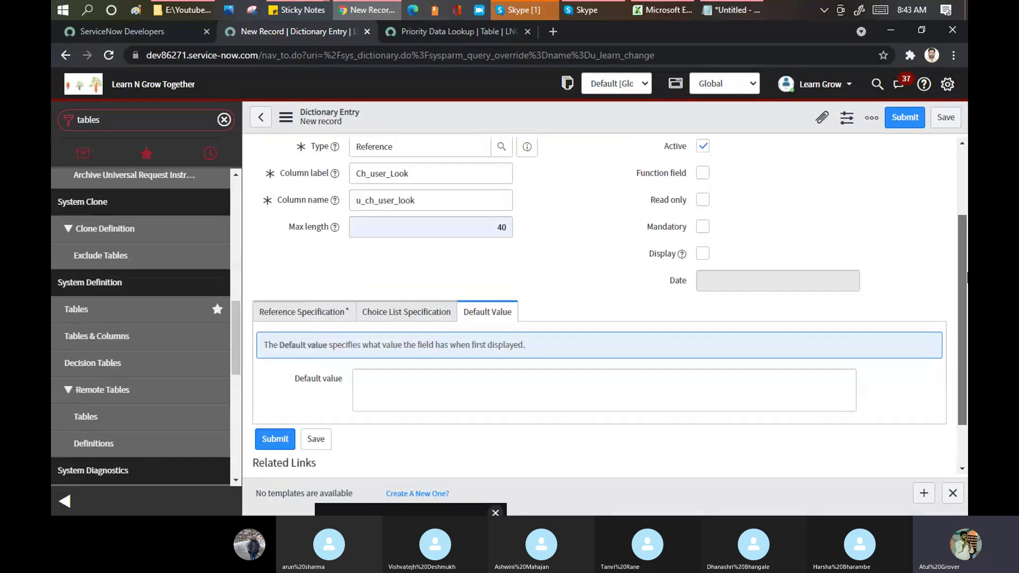
pyautogui.scroll(-1, 967, 276)
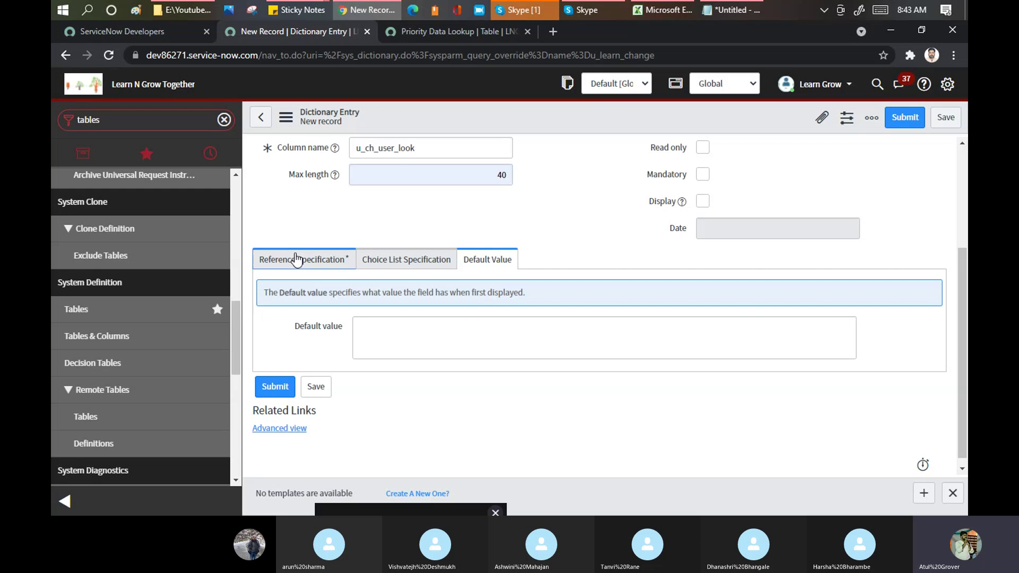
pyautogui.click(300, 261)
pyautogui.click(419, 326)
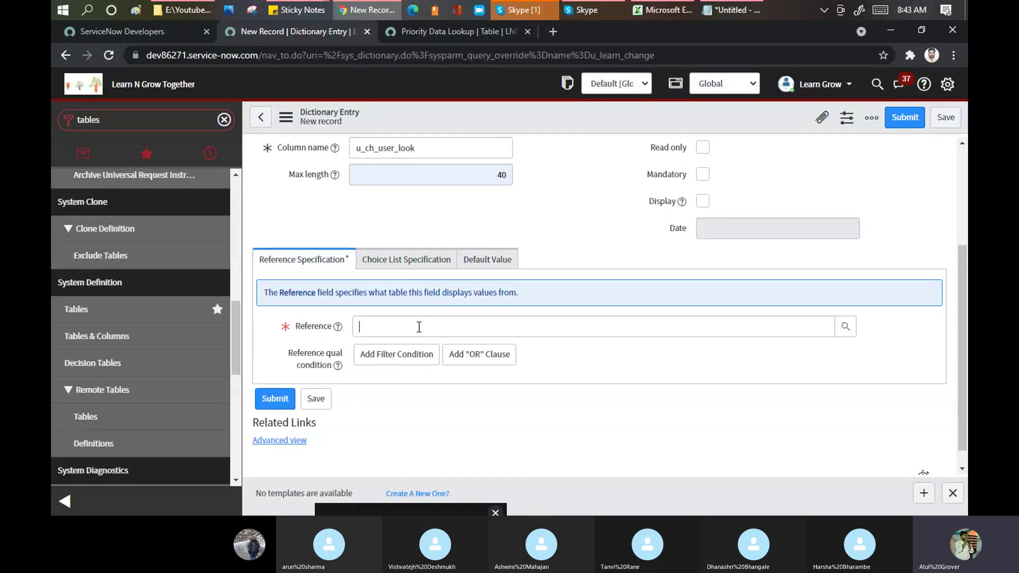
pyautogui.write('use')
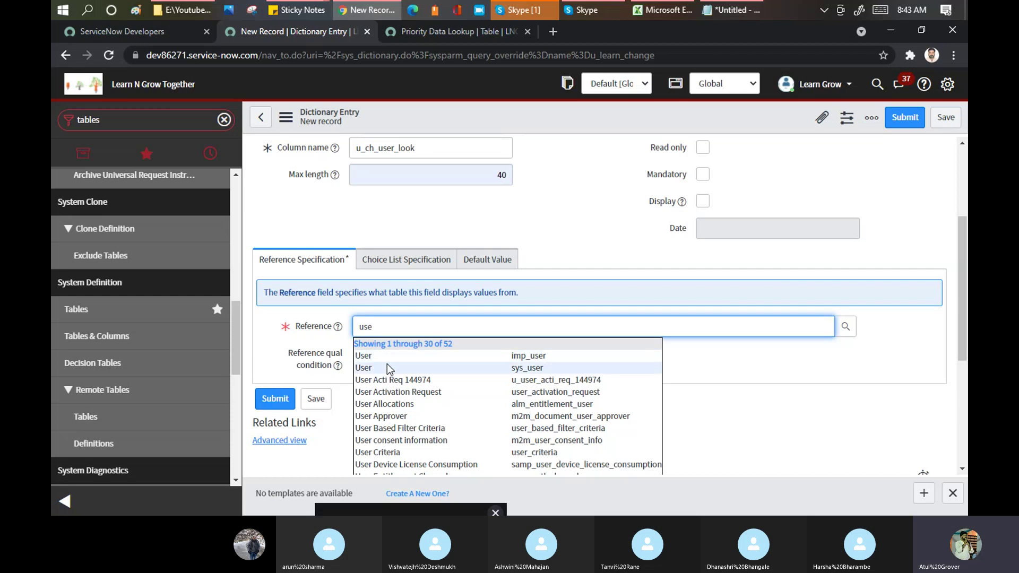
pyautogui.click(377, 366)
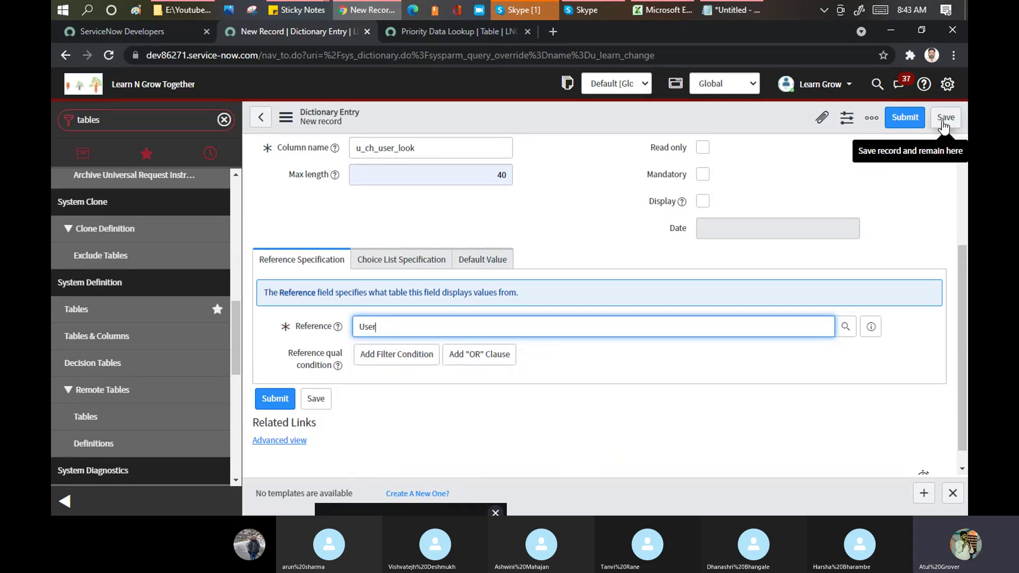
pyautogui.click(908, 121)
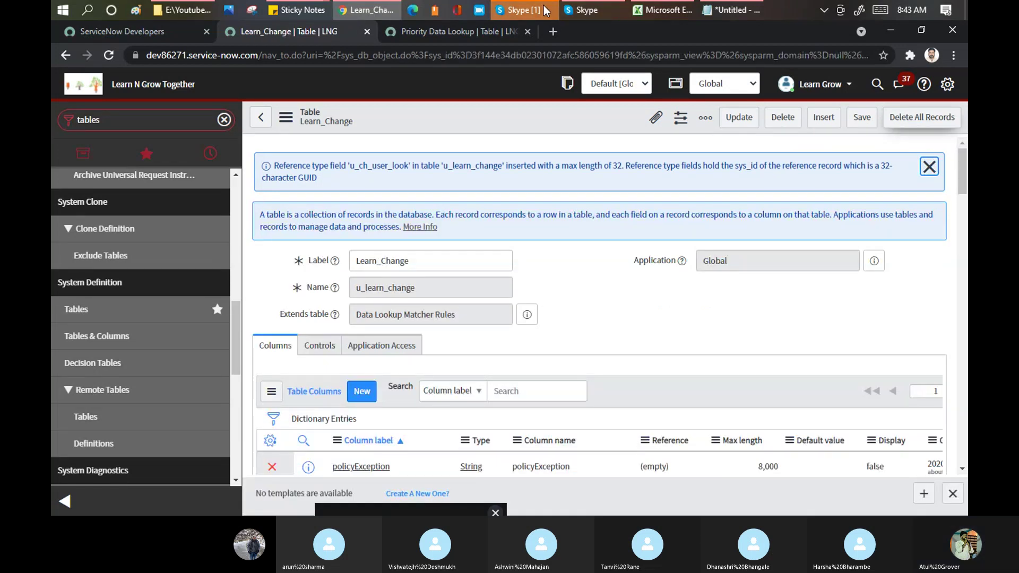
pyautogui.moveTo(518, 9)
pyautogui.click(505, 56)
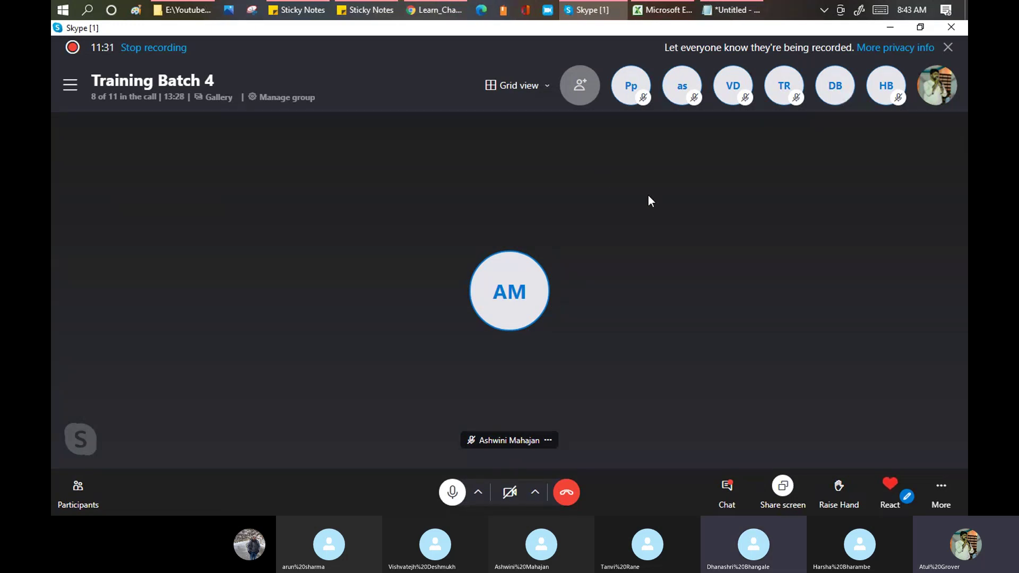
pyautogui.hotkey('alt', 'Tab')
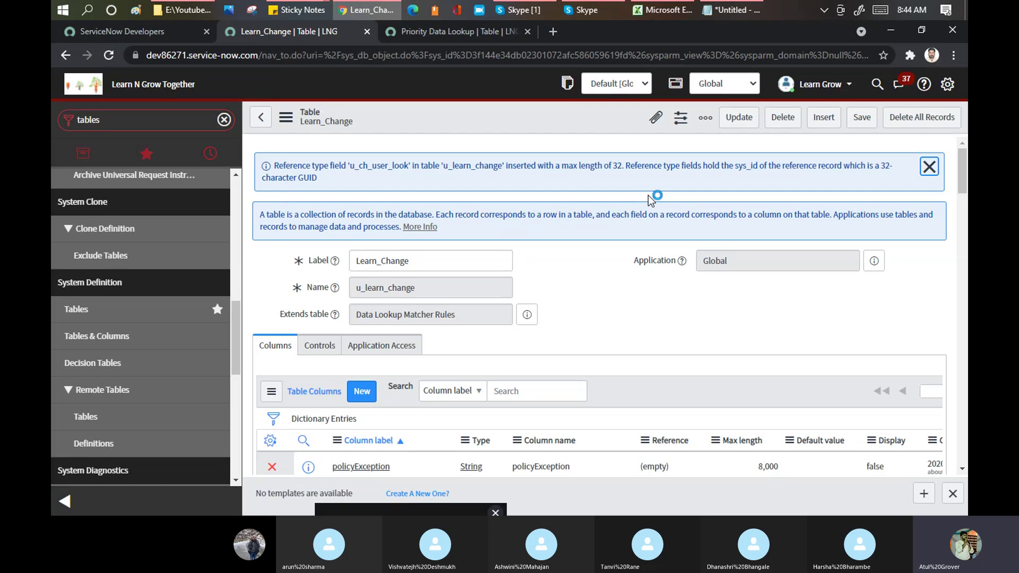
# - Start another Learn_Change column of type Reference, labelled ch_group_look, with a max length of 60
pyautogui.click(357, 398)
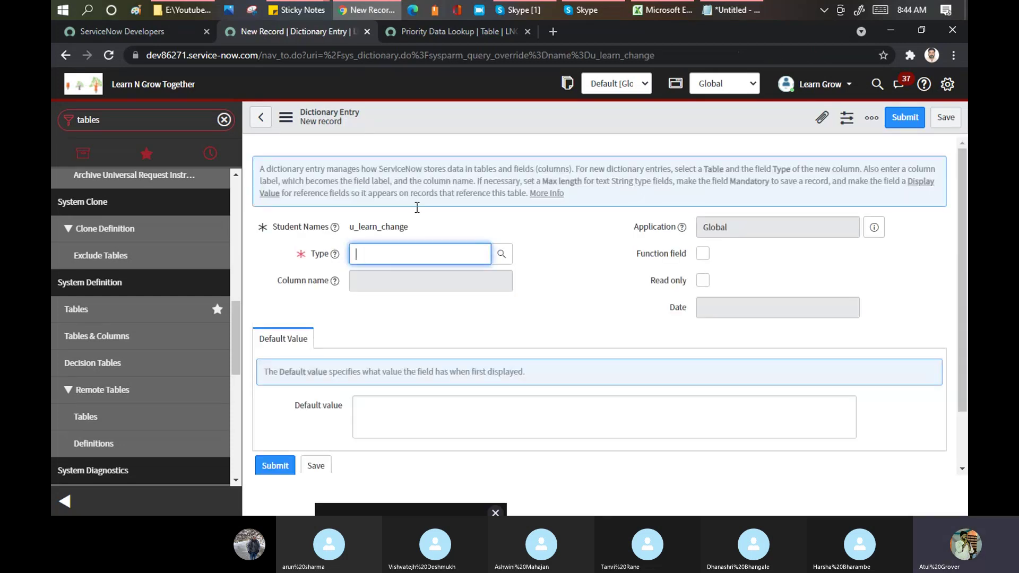
pyautogui.write('re')
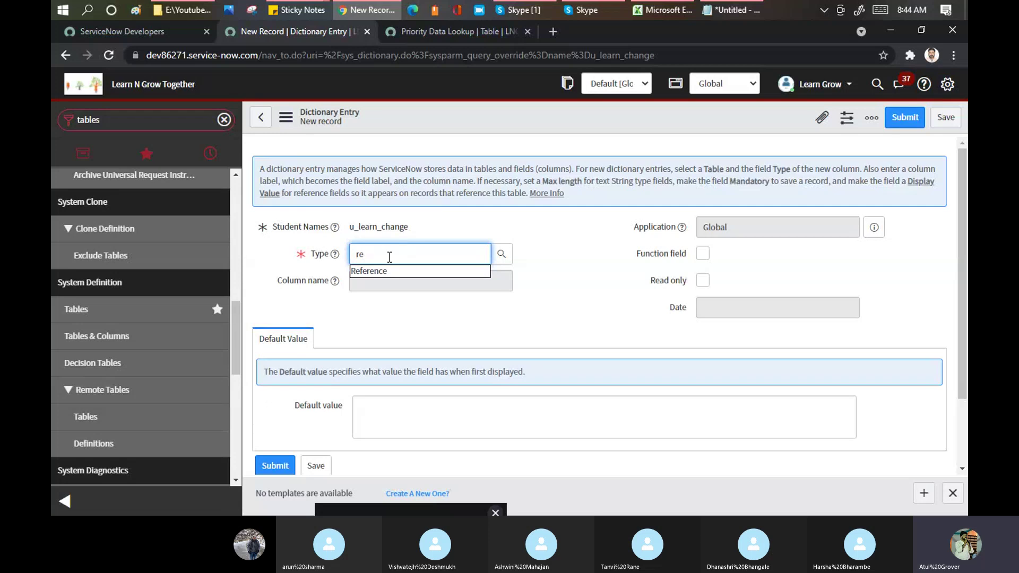
pyautogui.click(385, 272)
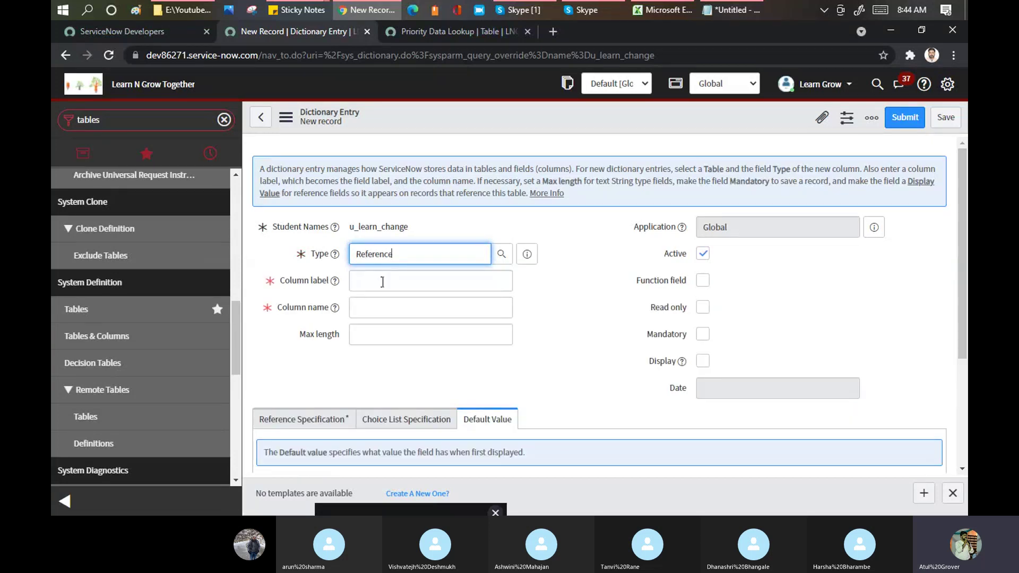
pyautogui.click(382, 282)
pyautogui.write('ch_')
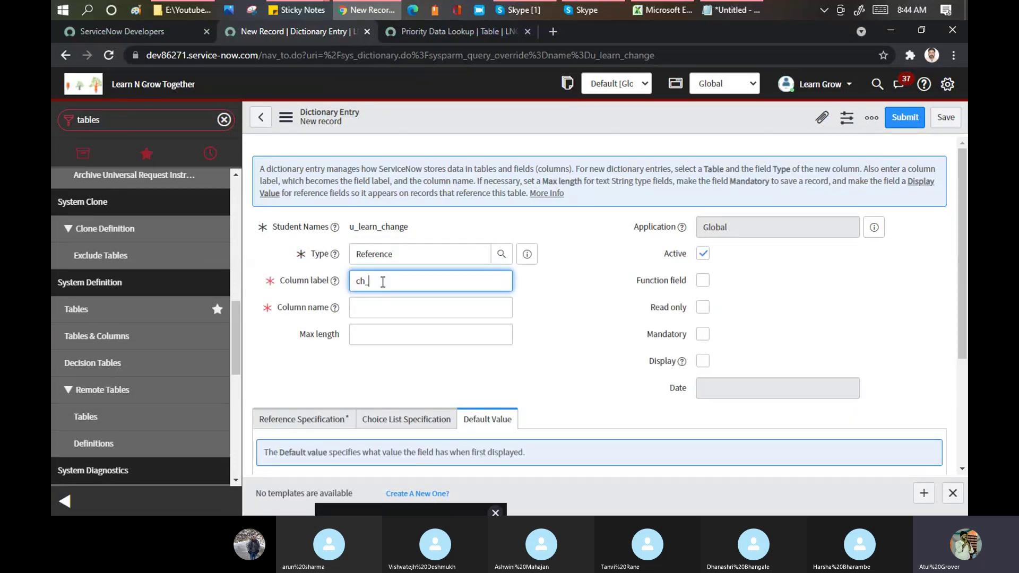
pyautogui.write('group_look')
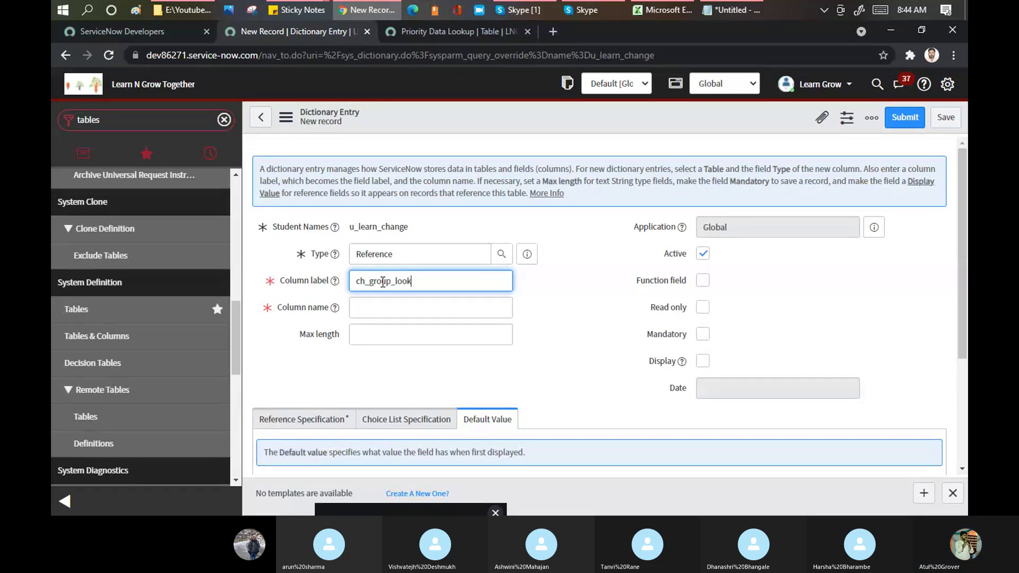
pyautogui.click(373, 333)
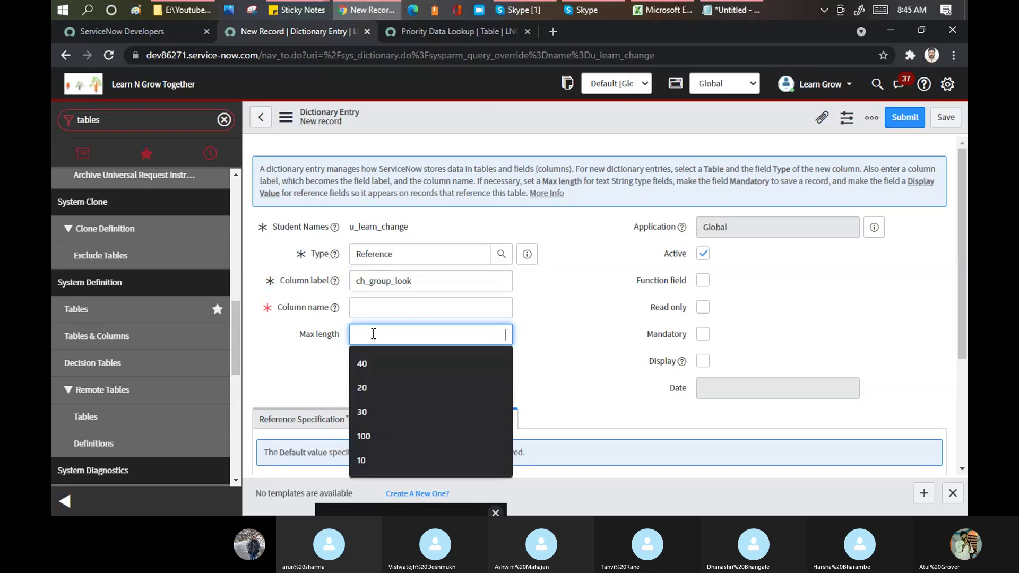
pyautogui.write('60')
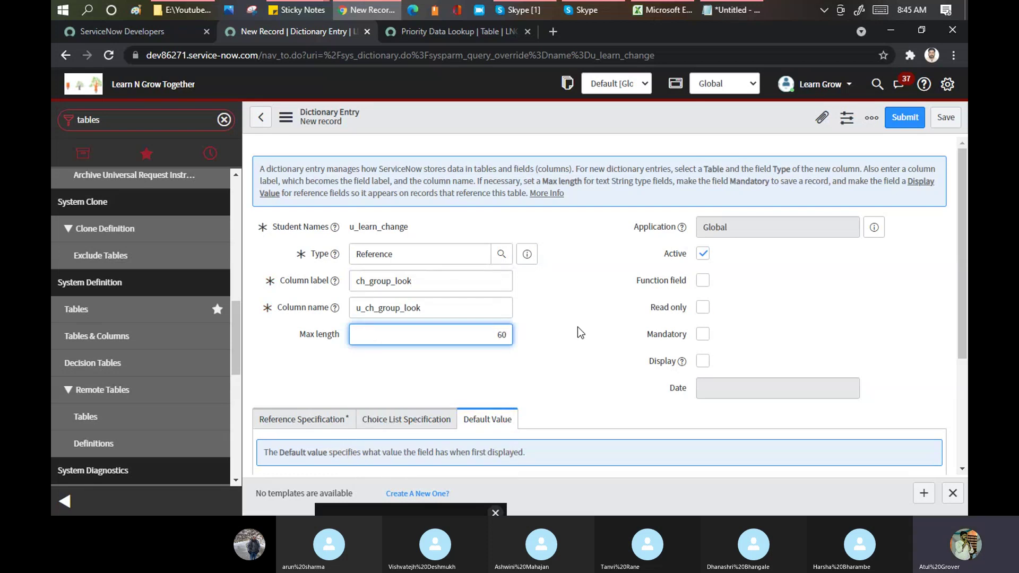
pyautogui.click(578, 327)
# - Make the ch_group_look column reference the Group (sys_user_group) table and submit the dictionary entry
pyautogui.moveTo(962, 228); pyautogui.dragTo(962, 321)
pyautogui.click(298, 271)
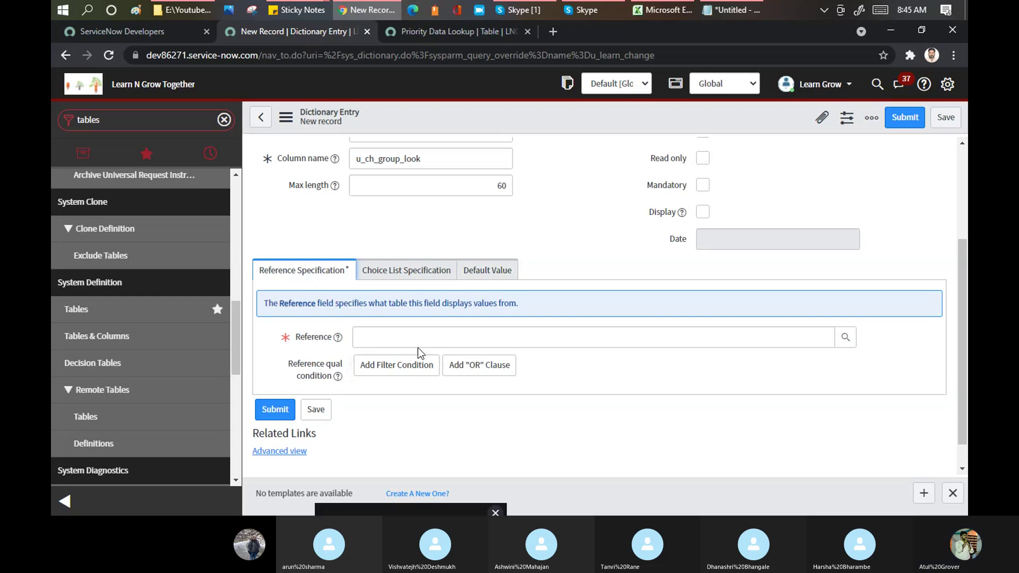
pyautogui.click(385, 344)
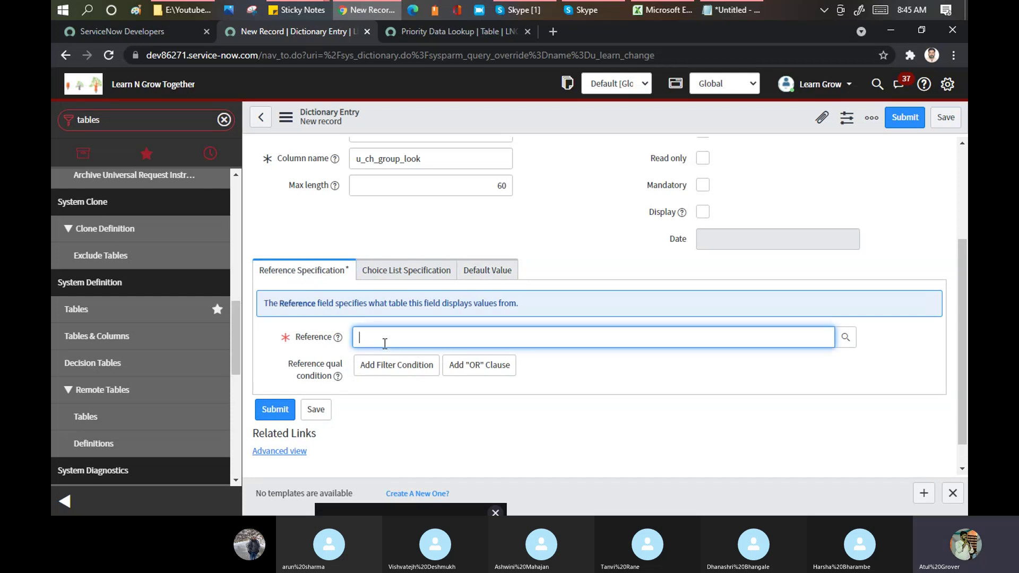
pyautogui.write('sys_user')
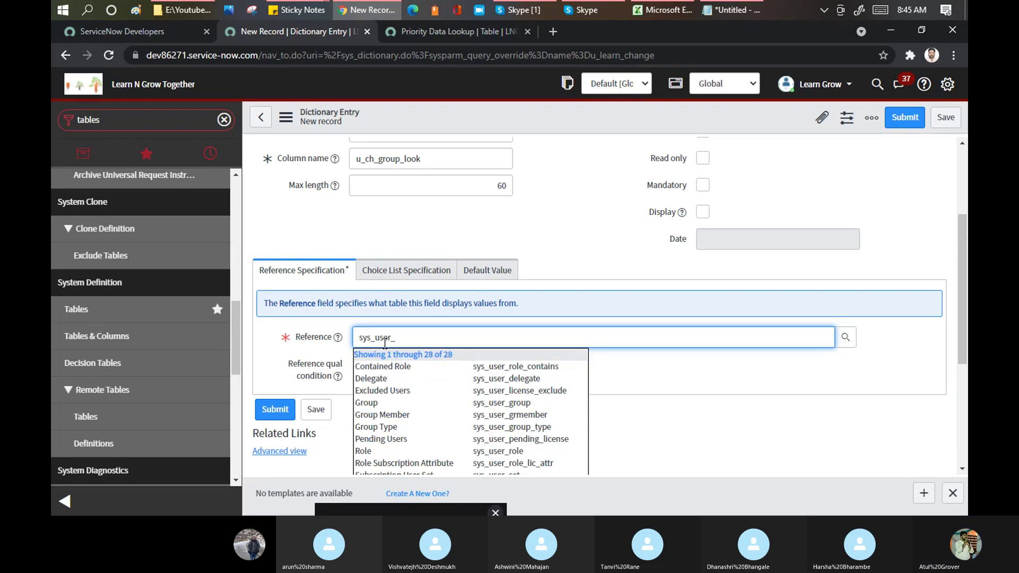
pyautogui.write('_')
pyautogui.click(488, 402)
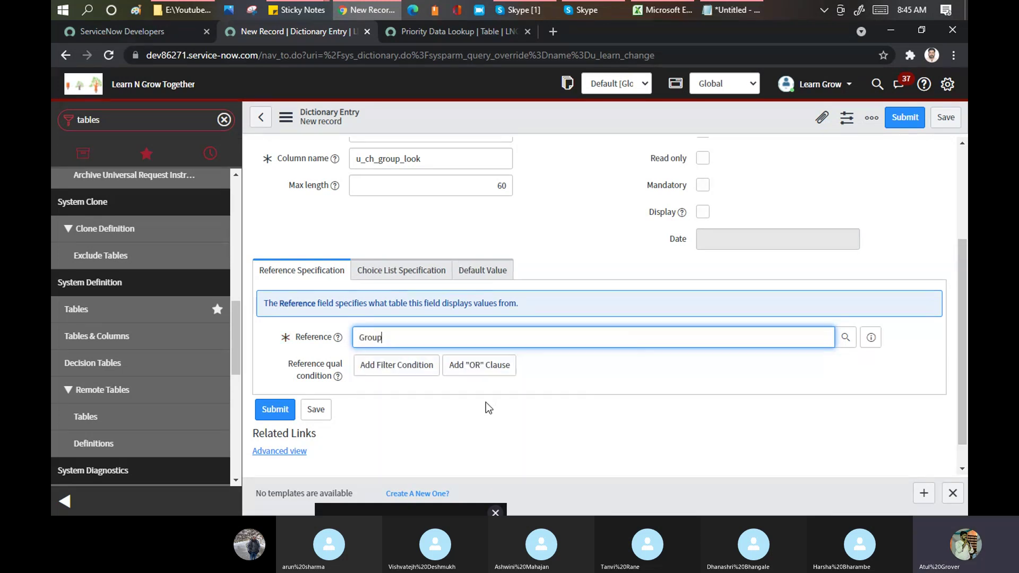
pyautogui.click(284, 413)
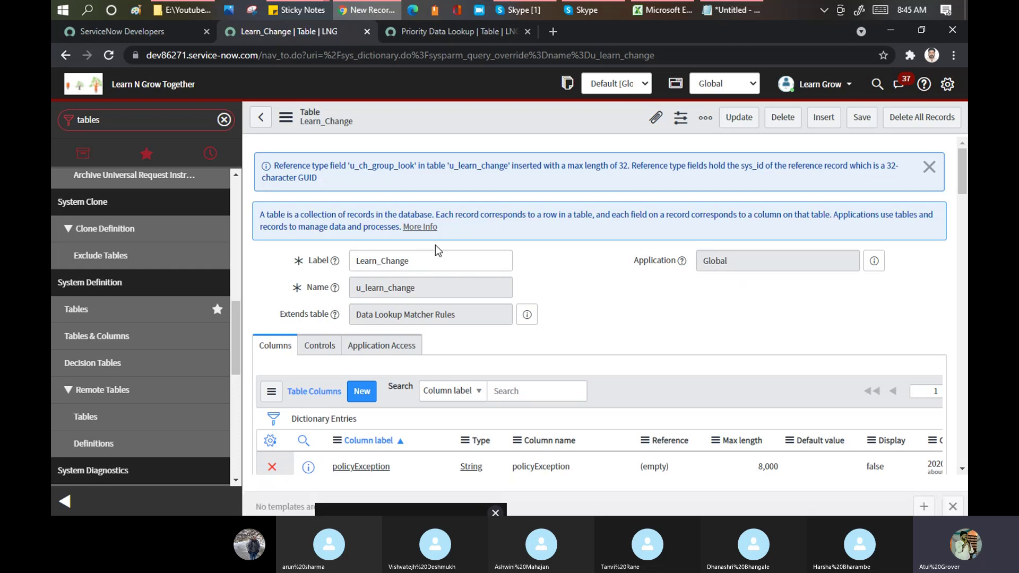
# - Copy the table name u_learn_change and open its record list with u_learn_change.list in the navigator filter
pyautogui.moveTo(434, 285); pyautogui.dragTo(344, 284)
pyautogui.hotkey('ctrl', 'c')
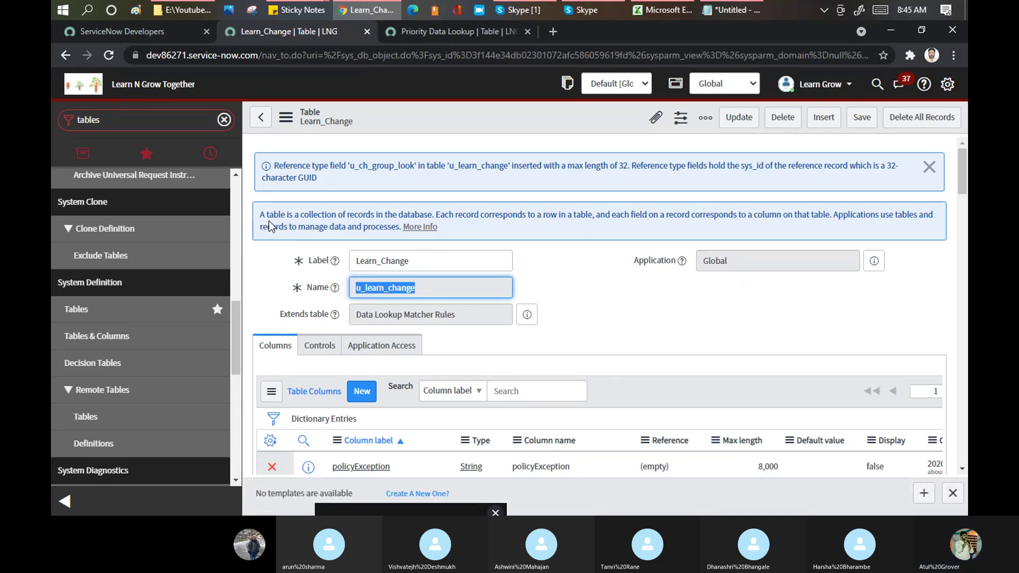
pyautogui.doubleClick(111, 120)
pyautogui.hotkey('ctrl', 'v')
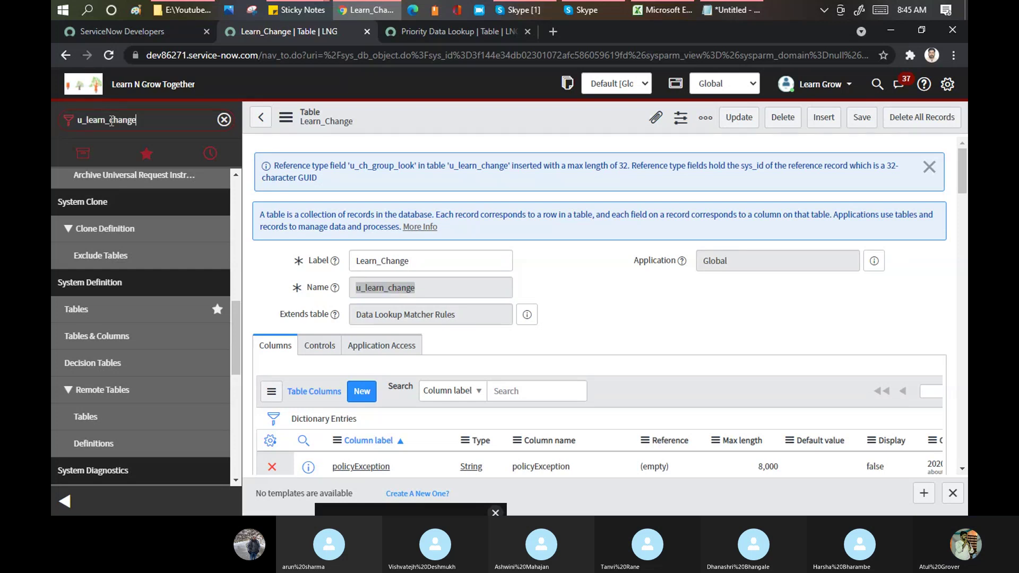
pyautogui.write('.')
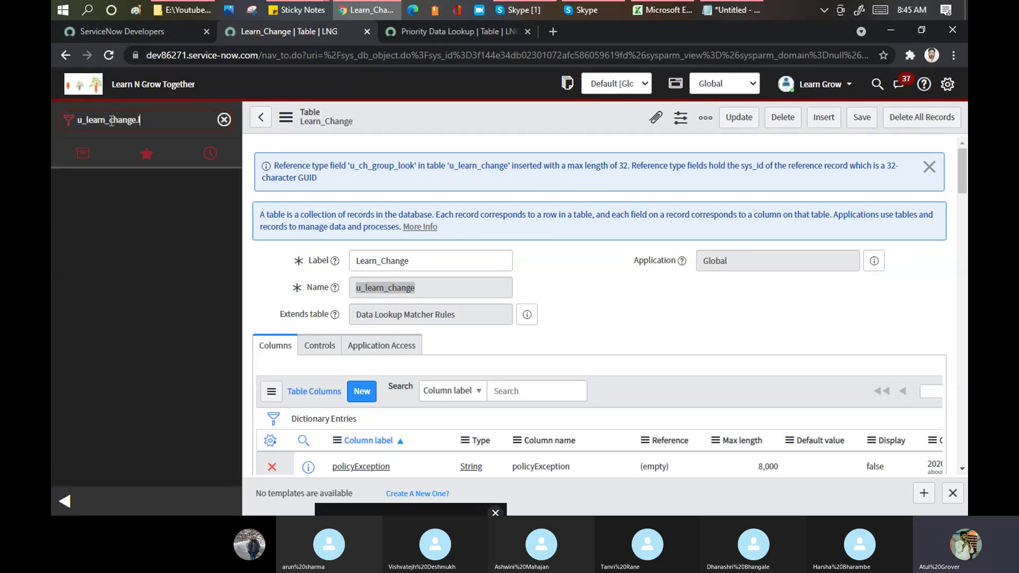
pyautogui.write('list')
pyautogui.press('Return')
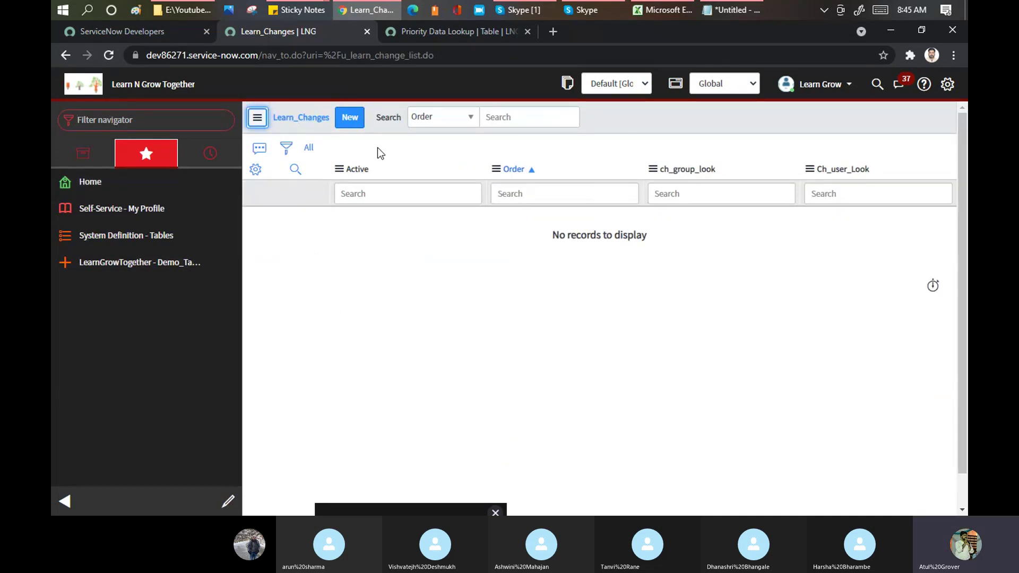
# - Create a Learn_Change record with the requested user as Ch_user_Look and Change Management as ch_group_look, and submit it
pyautogui.click(350, 119)
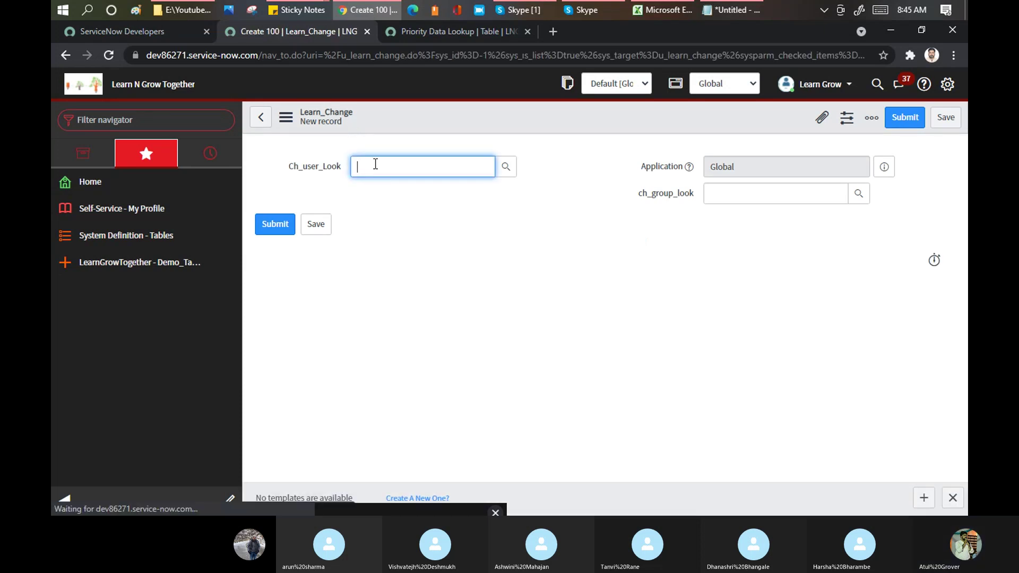
pyautogui.write('fred')
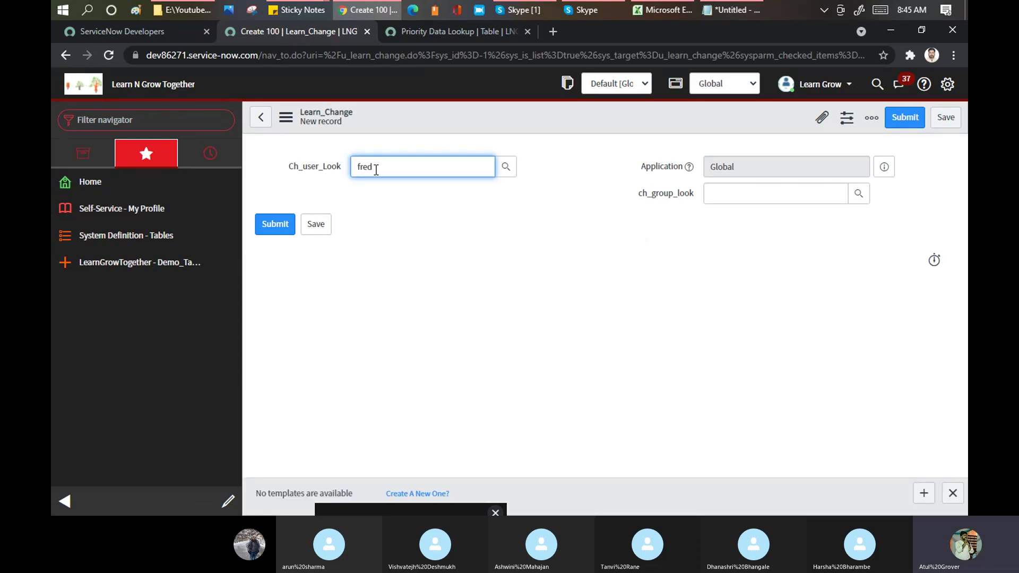
pyautogui.click(380, 210)
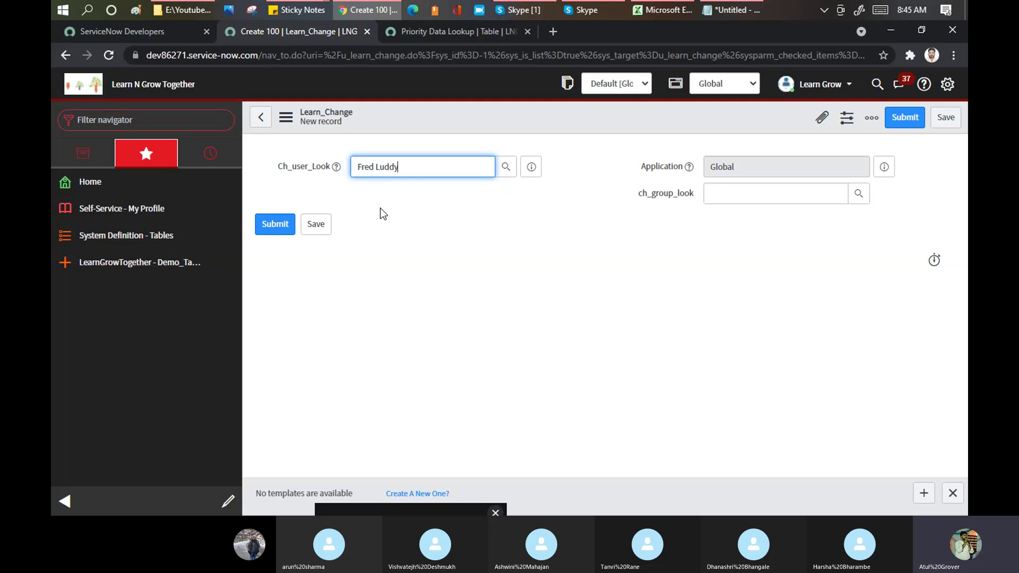
pyautogui.click(723, 197)
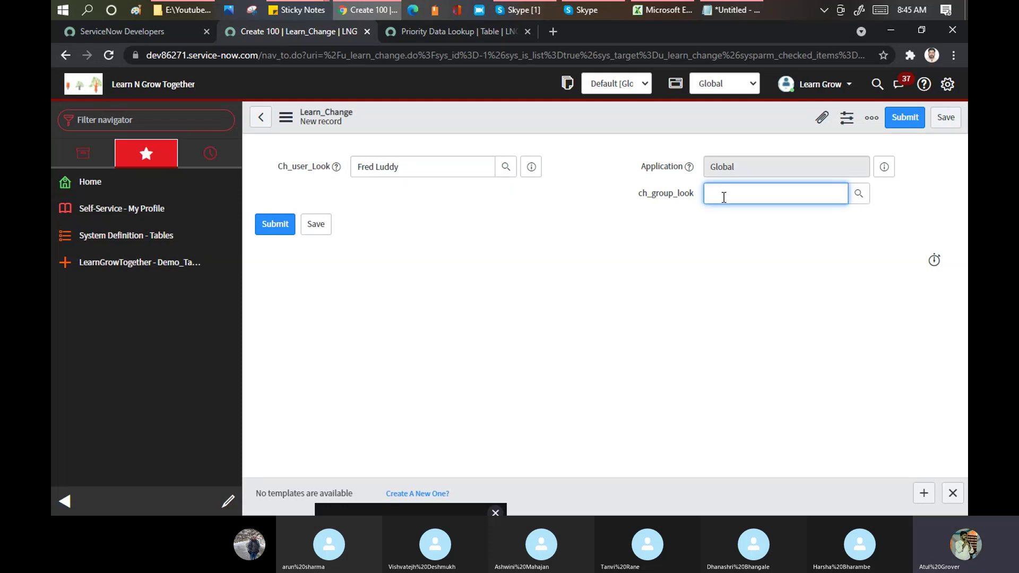
pyautogui.write('Ch')
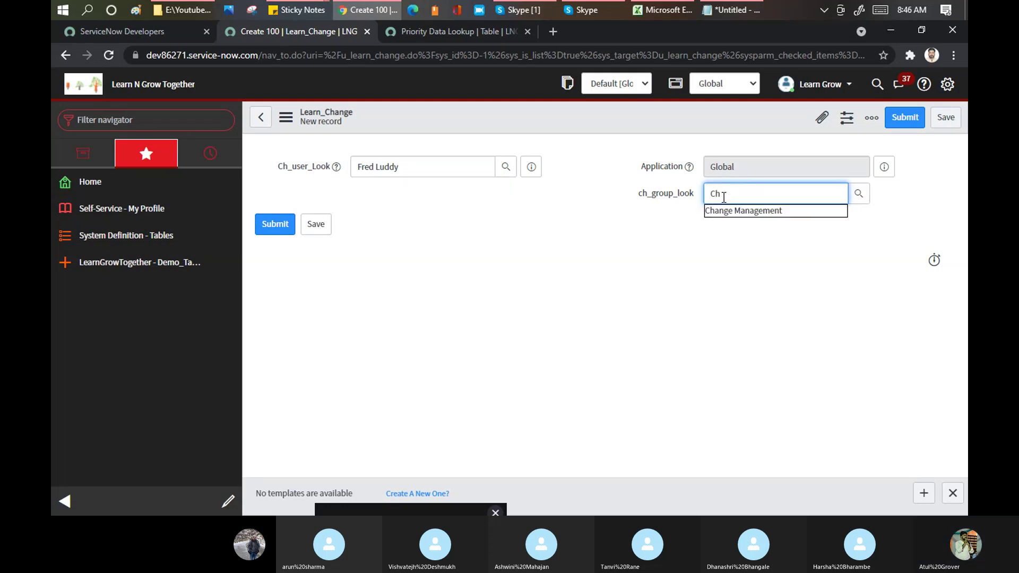
pyautogui.click(727, 212)
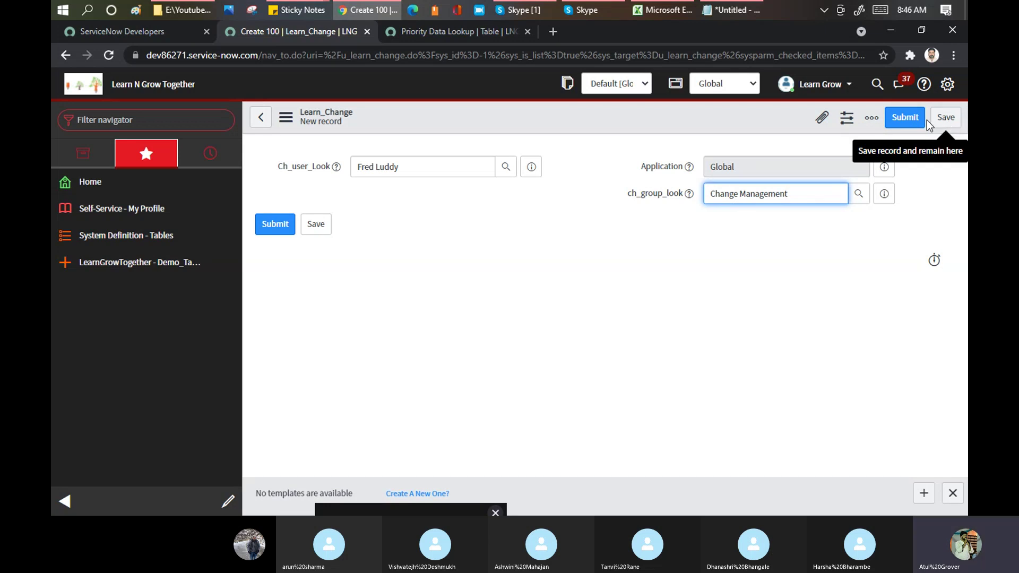
pyautogui.click(904, 118)
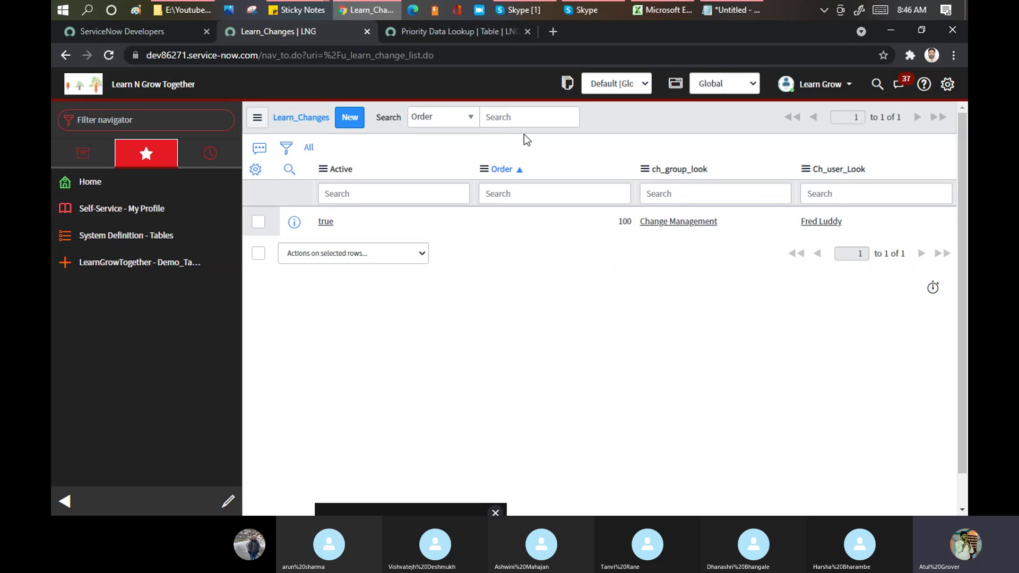
# - Create a second Learn_Change record with the architect user as Ch_user_Look and CAB Approval as ch_group_look, and submit it
pyautogui.click(345, 120)
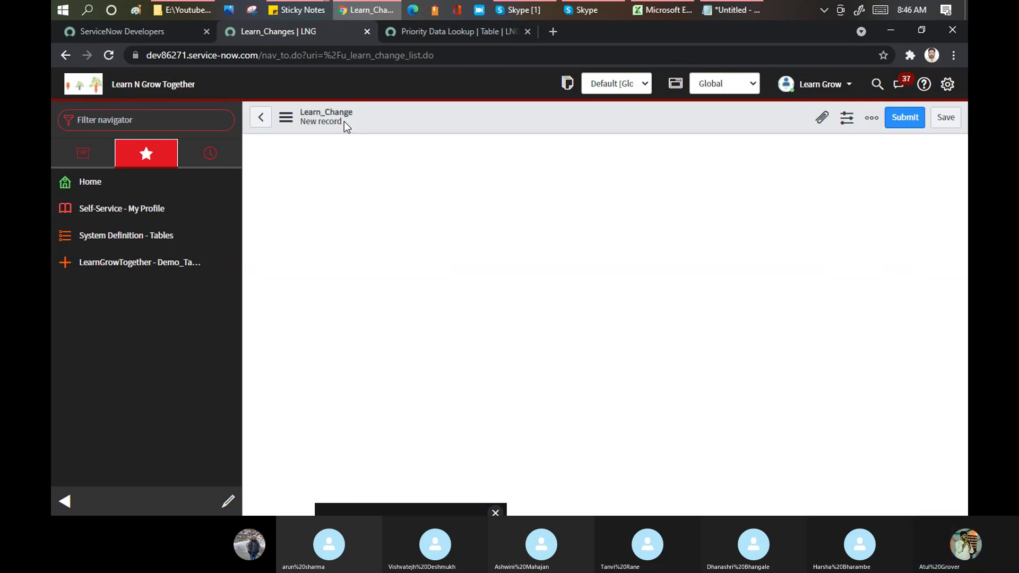
pyautogui.click(382, 169)
pyautogui.write('Ab')
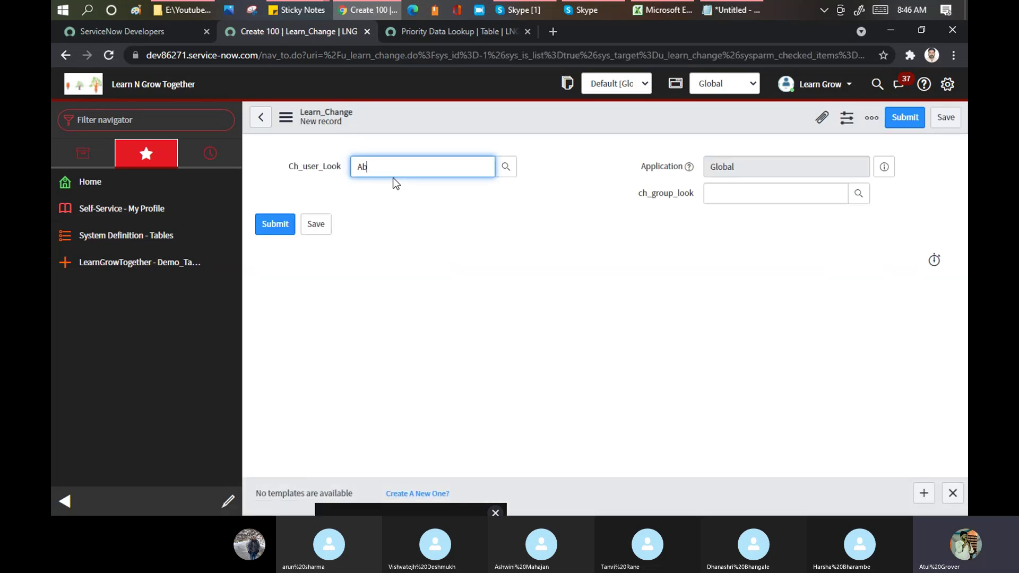
pyautogui.write('el')
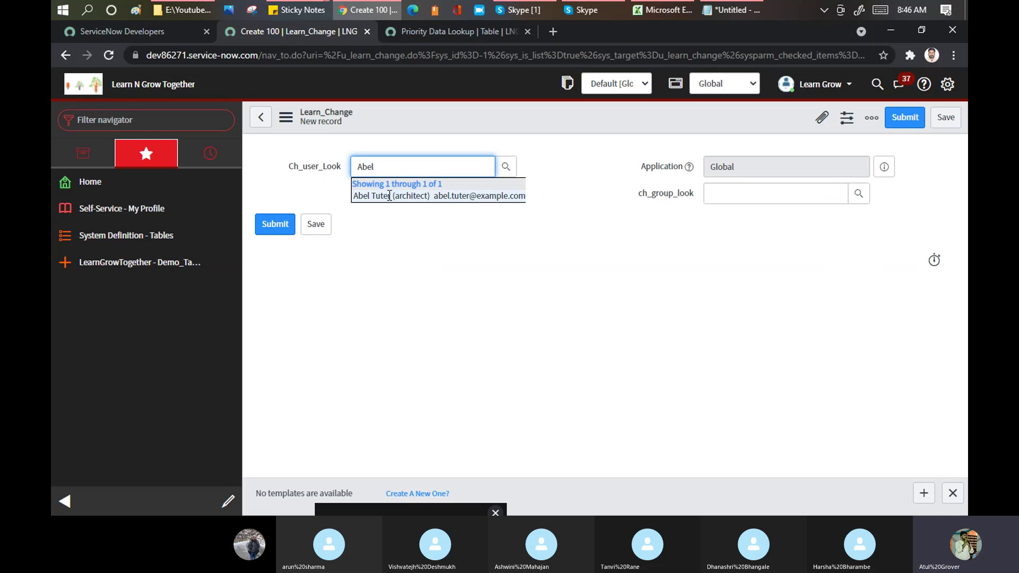
pyautogui.click(396, 198)
pyautogui.click(736, 195)
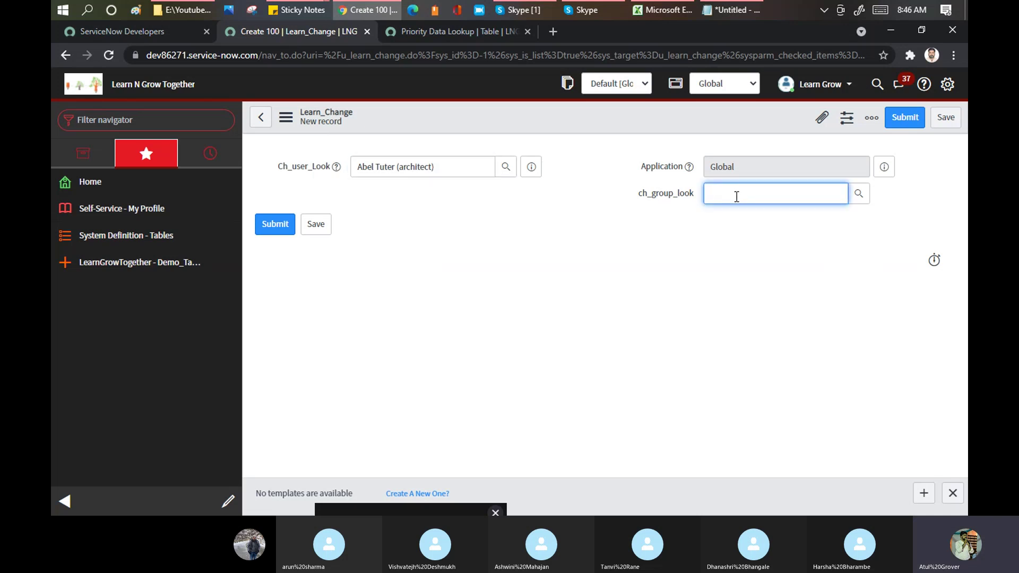
pyautogui.write('C')
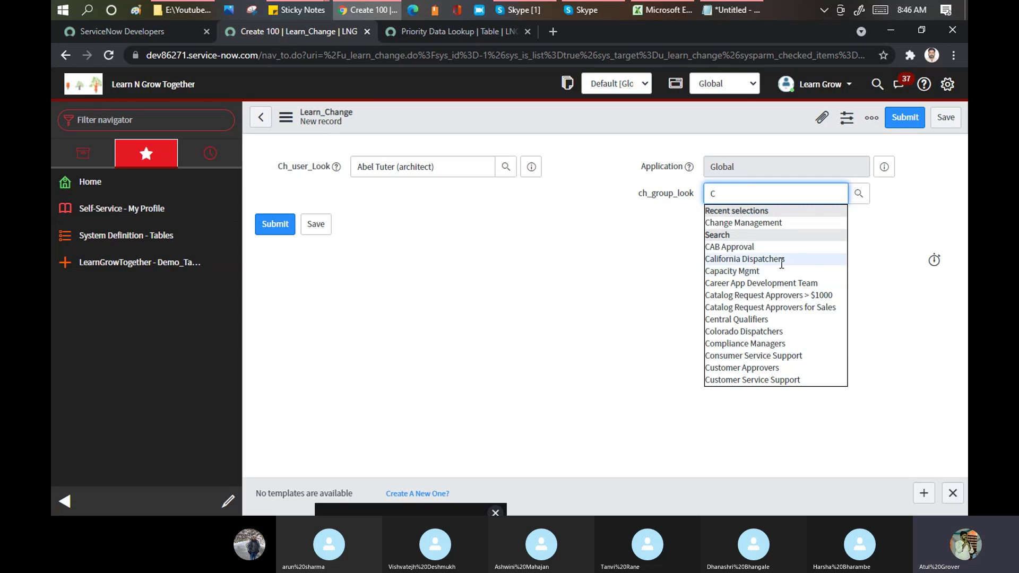
pyautogui.click(756, 247)
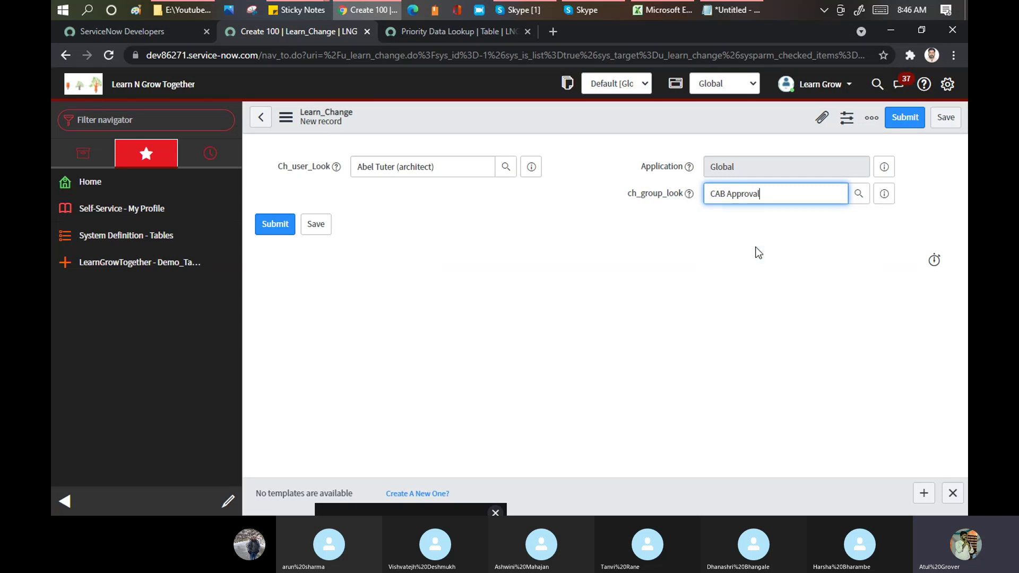
pyautogui.click(906, 119)
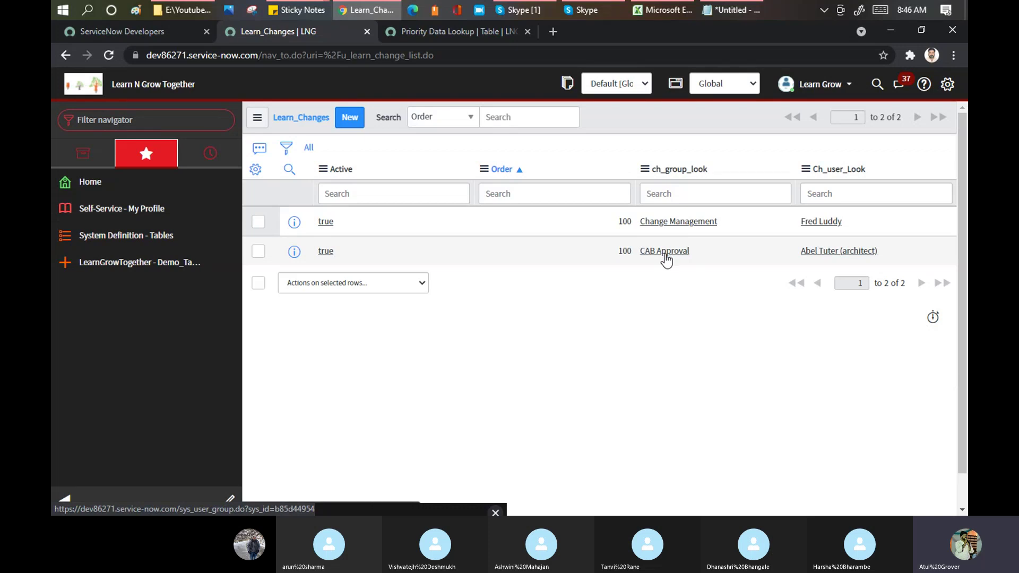
# - Find Data Lookup Definitions in the navigator and start a new definition named Ch_Look_Learn
pyautogui.click(148, 120)
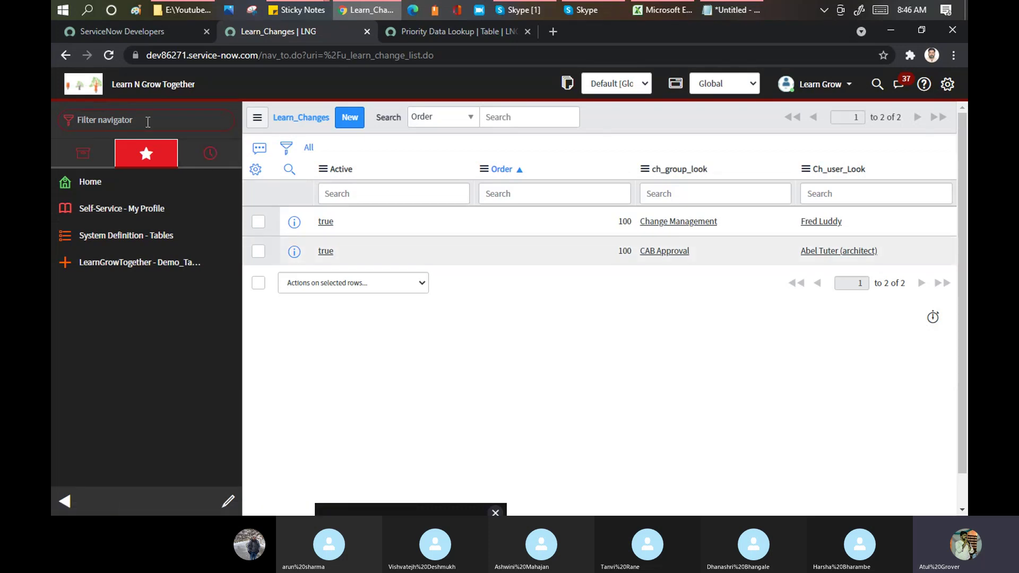
pyautogui.write('data loo')
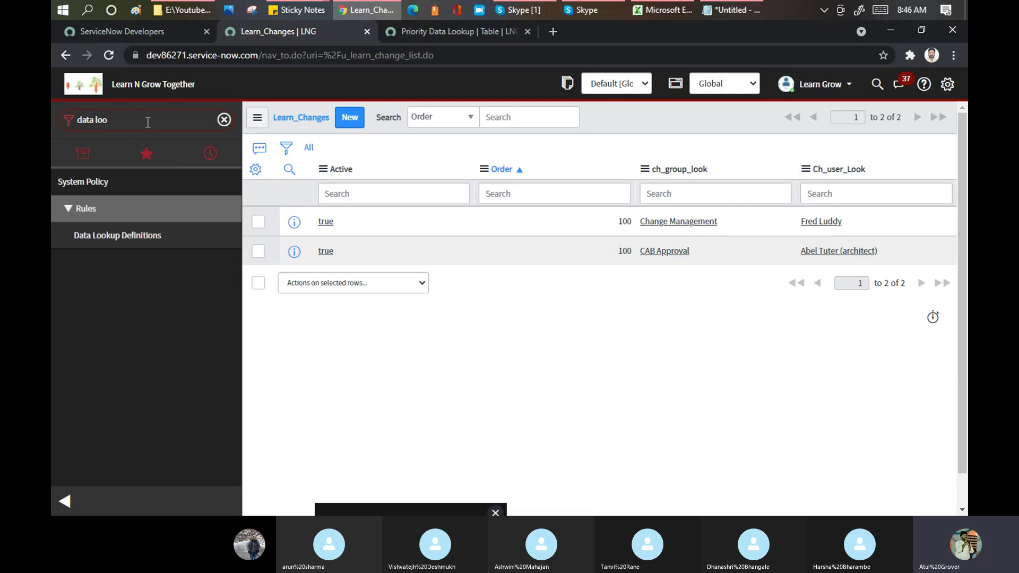
pyautogui.click(150, 235)
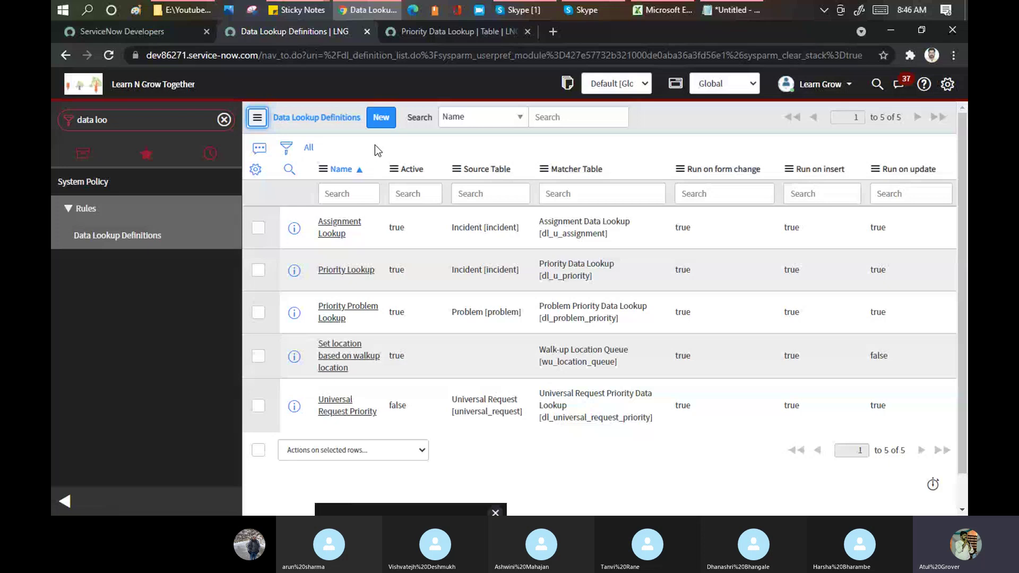
pyautogui.click(380, 120)
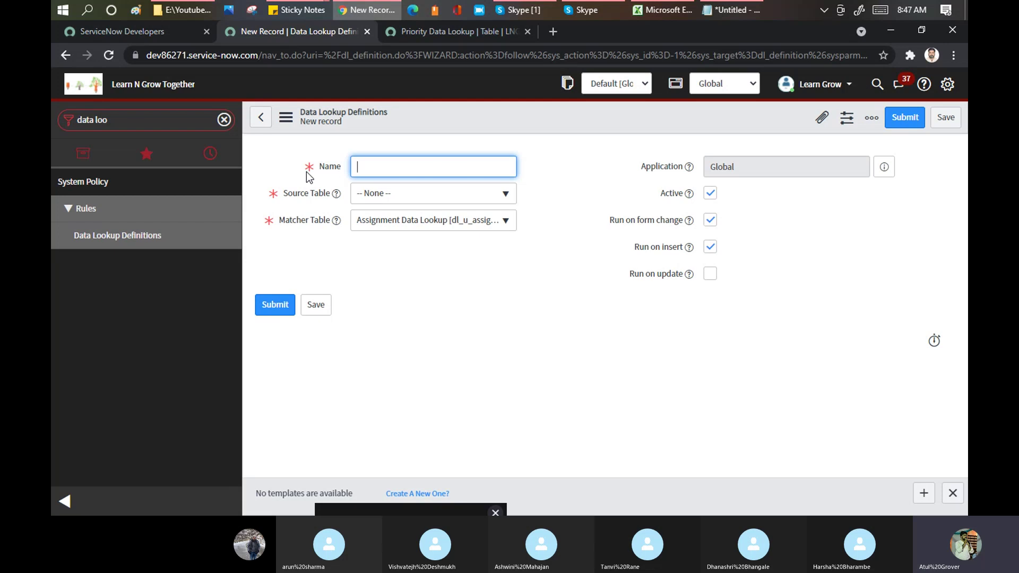
pyautogui.write('Ch_Look_Learn')
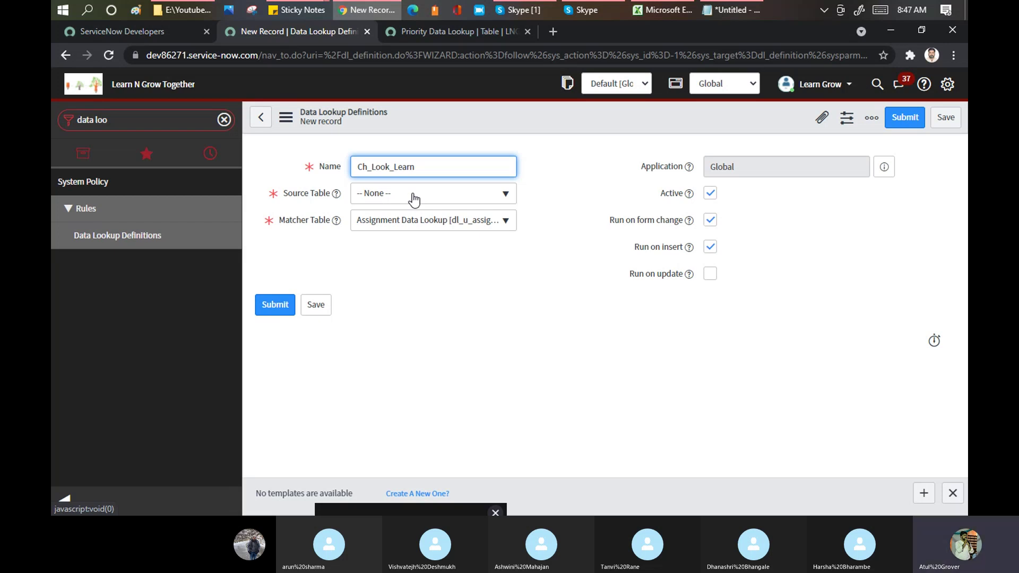
# - Set the source table to Change Request [change_request] and the matcher table to Learn_Change [u_learn_change], and save the definition
pyautogui.click(437, 197)
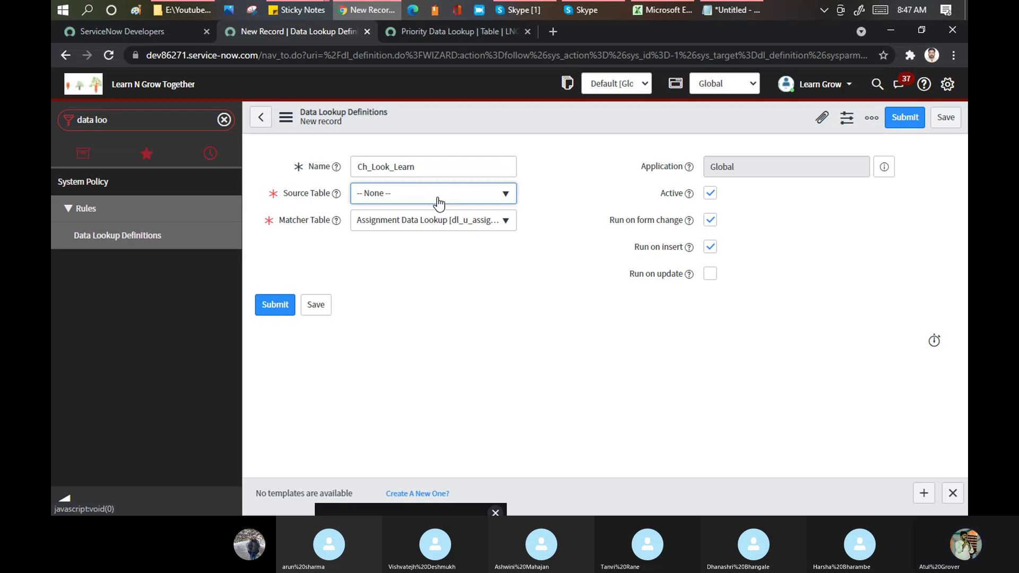
pyautogui.click(438, 203)
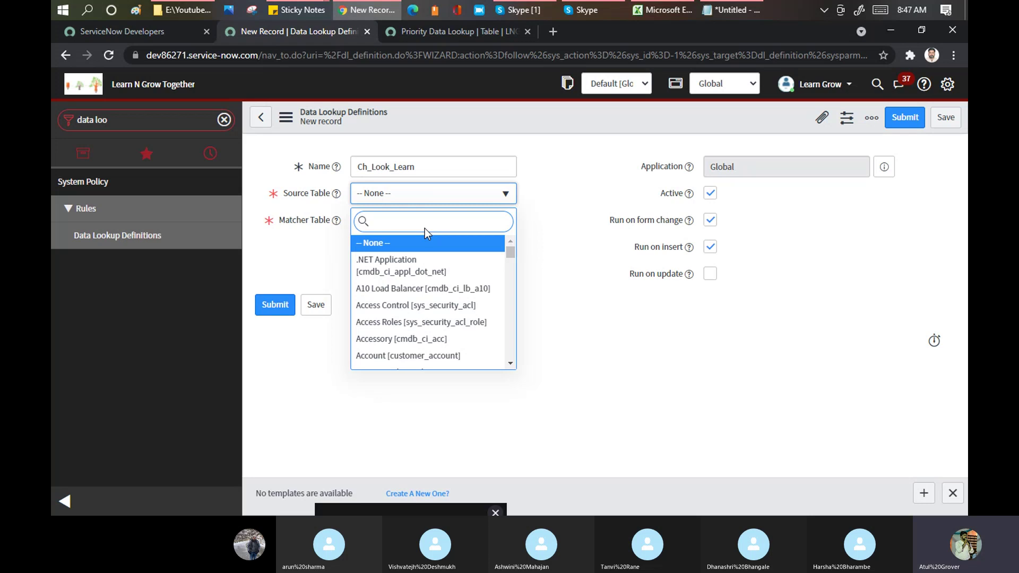
pyautogui.write('change_request')
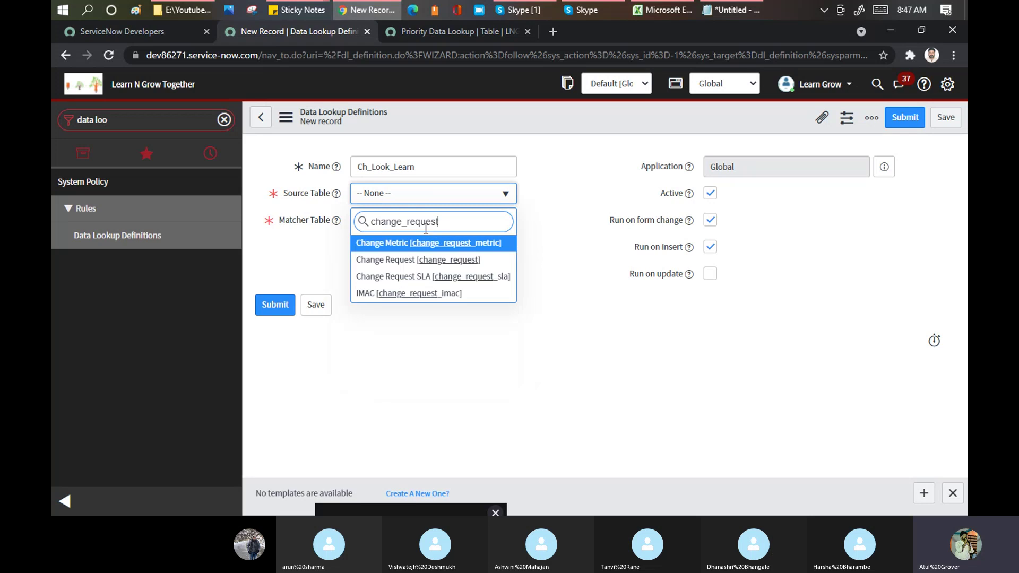
pyautogui.click(422, 260)
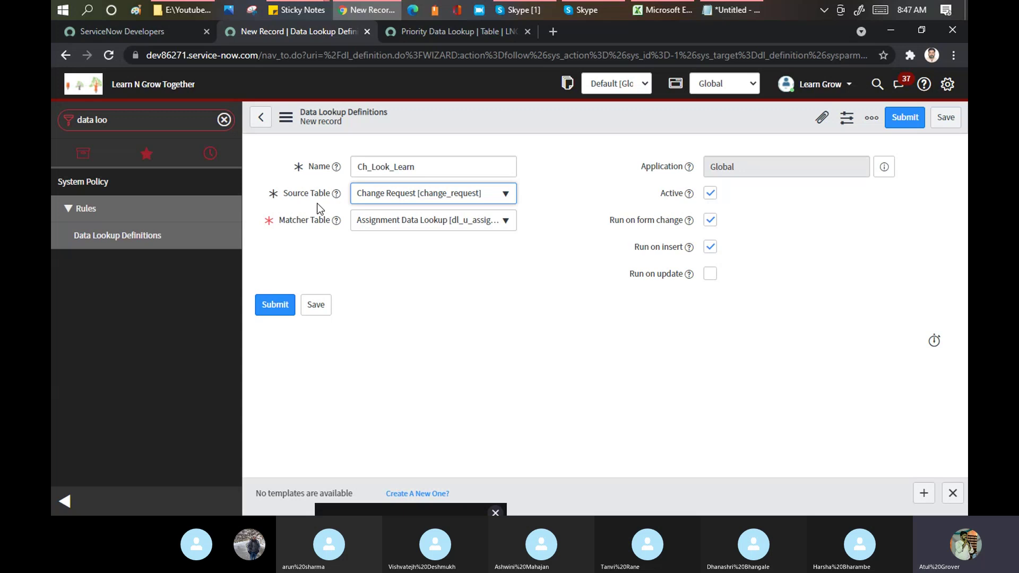
pyautogui.click(420, 231)
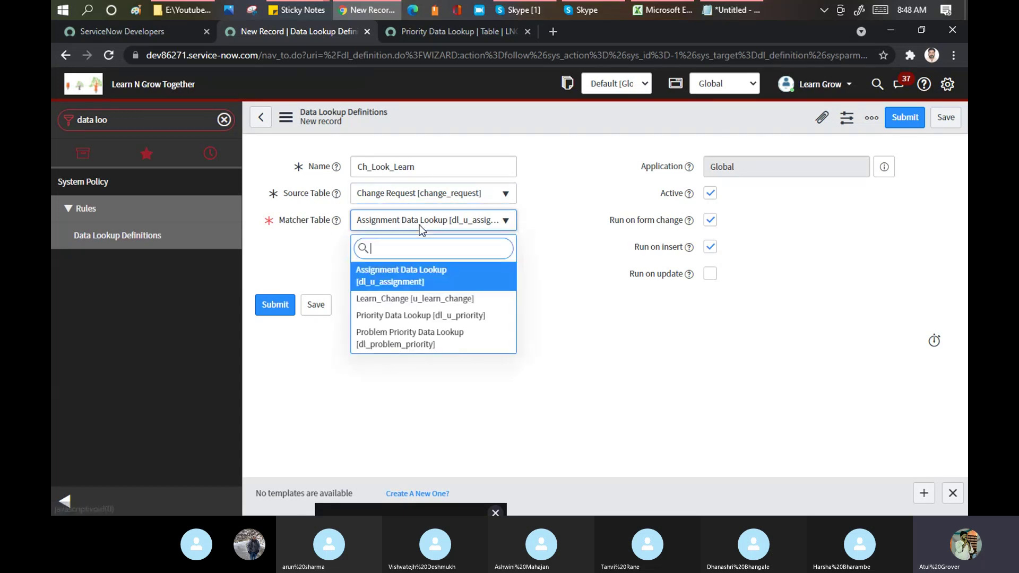
pyautogui.click(434, 300)
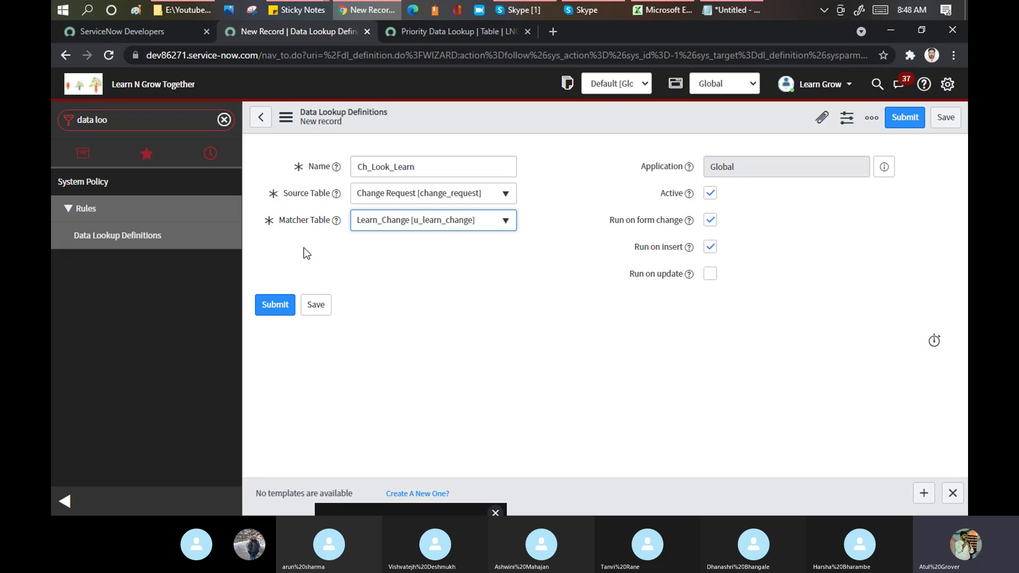
pyautogui.click(318, 312)
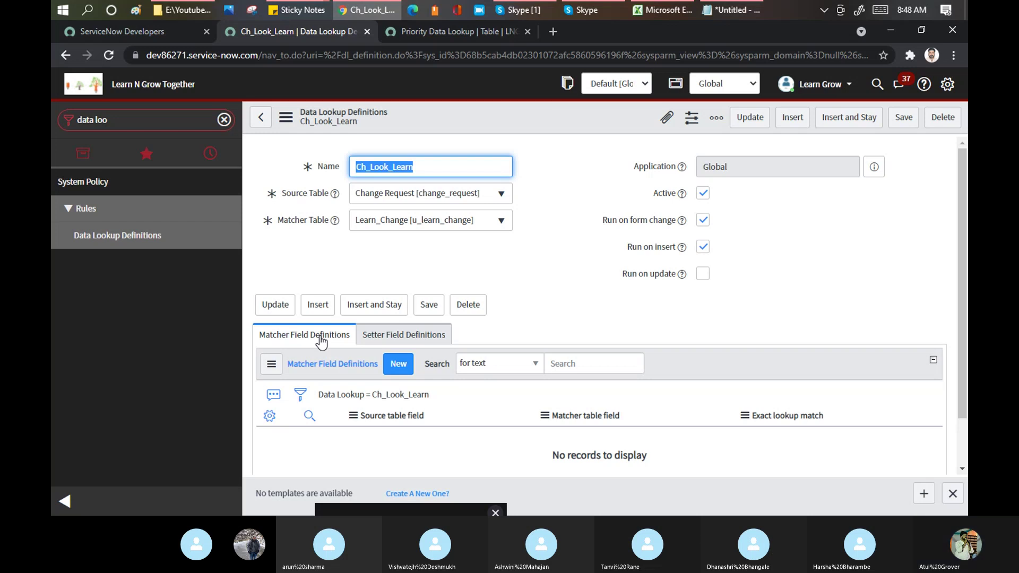
# - Start a new matcher field definition for Ch_Look_Learn and bring up the source table fields beginning with C
pyautogui.click(395, 367)
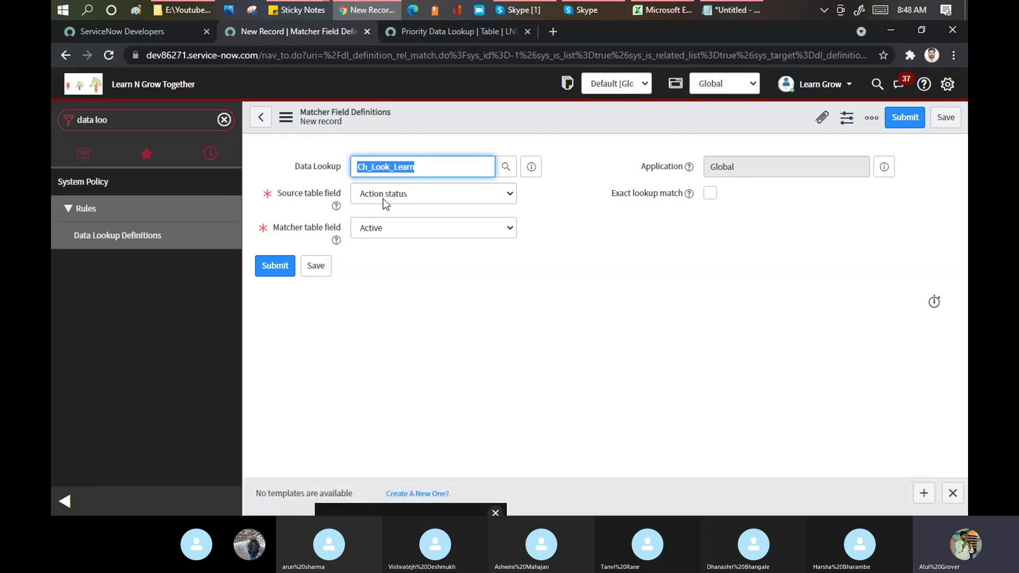
pyautogui.click(409, 196)
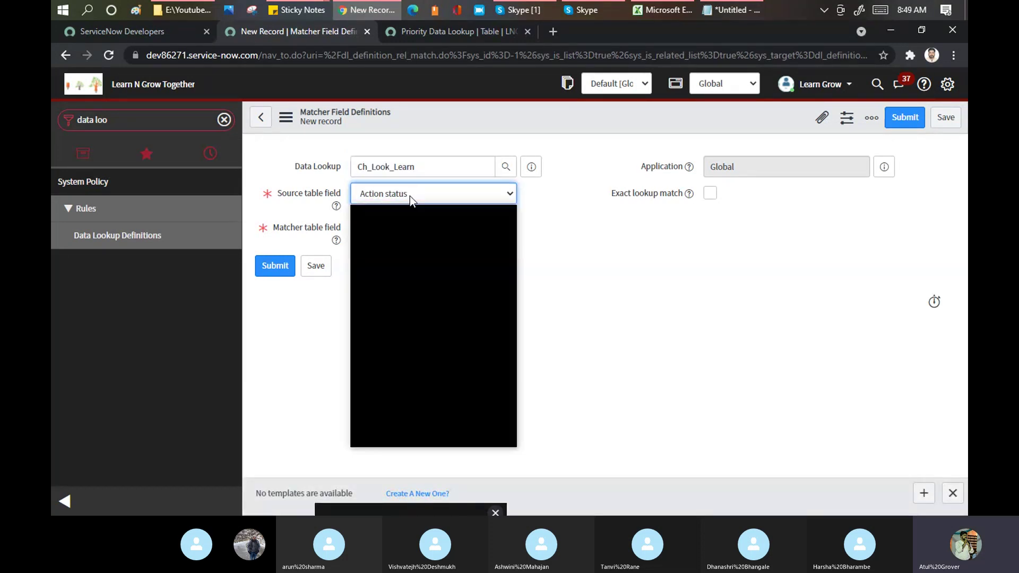
pyautogui.press('c')
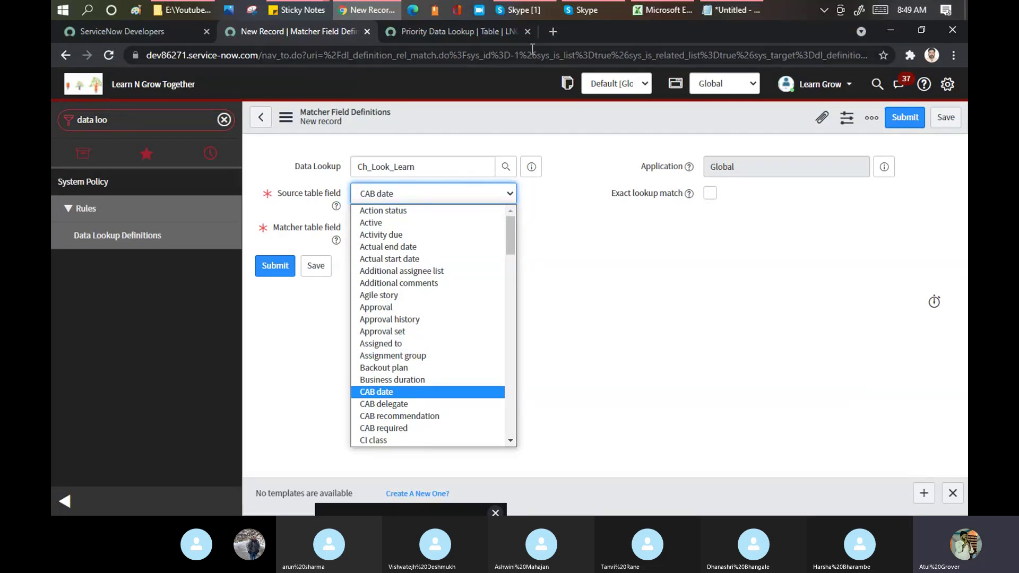
# - Try to open the change request list in a new browser tab at dev86271.service-now.com/change_request.LIST
pyautogui.click(553, 32)
pyautogui.click(552, 32)
pyautogui.write('dev')
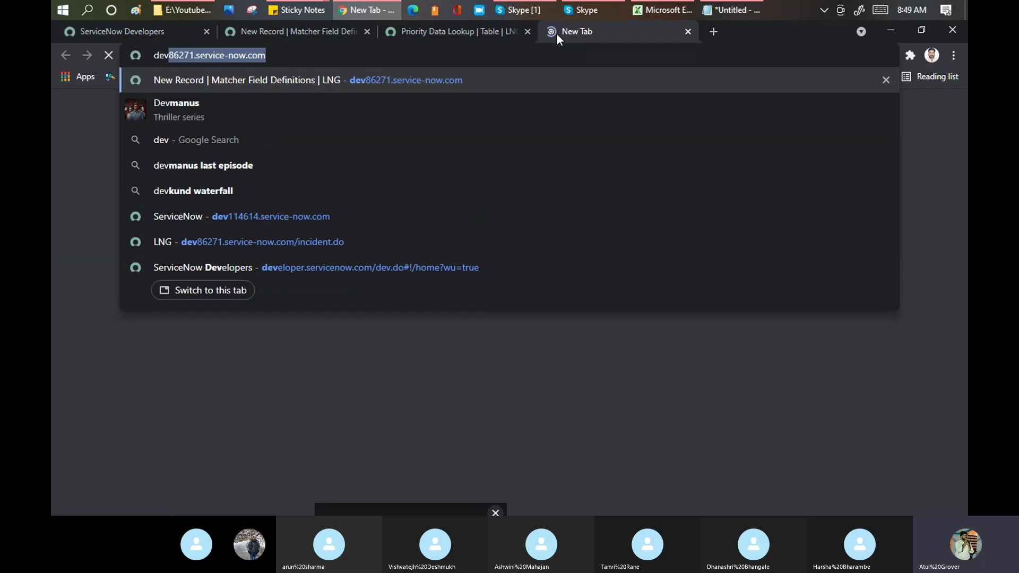
pyautogui.press('Right')
pyautogui.write('/c')
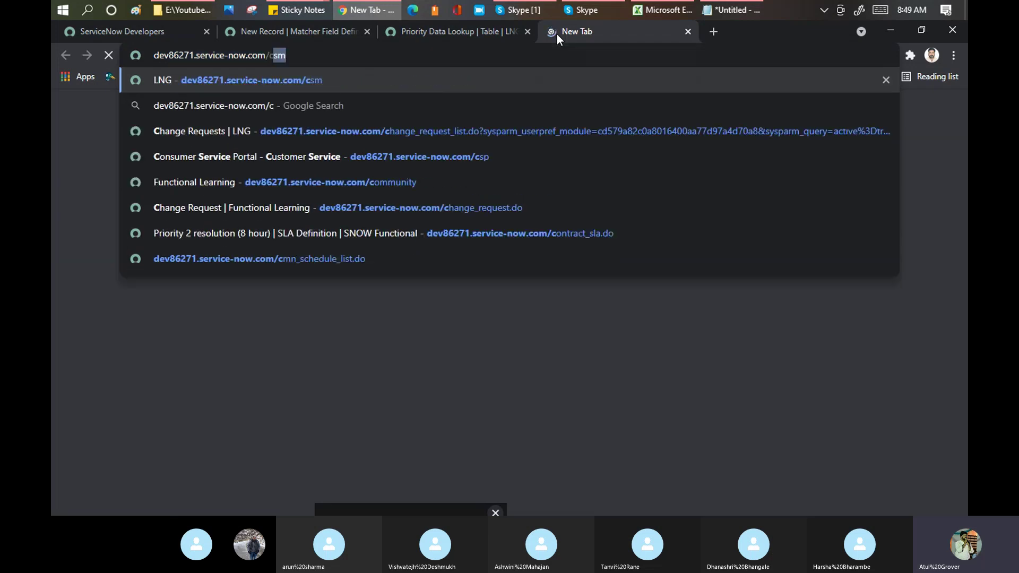
pyautogui.write('hange_req')
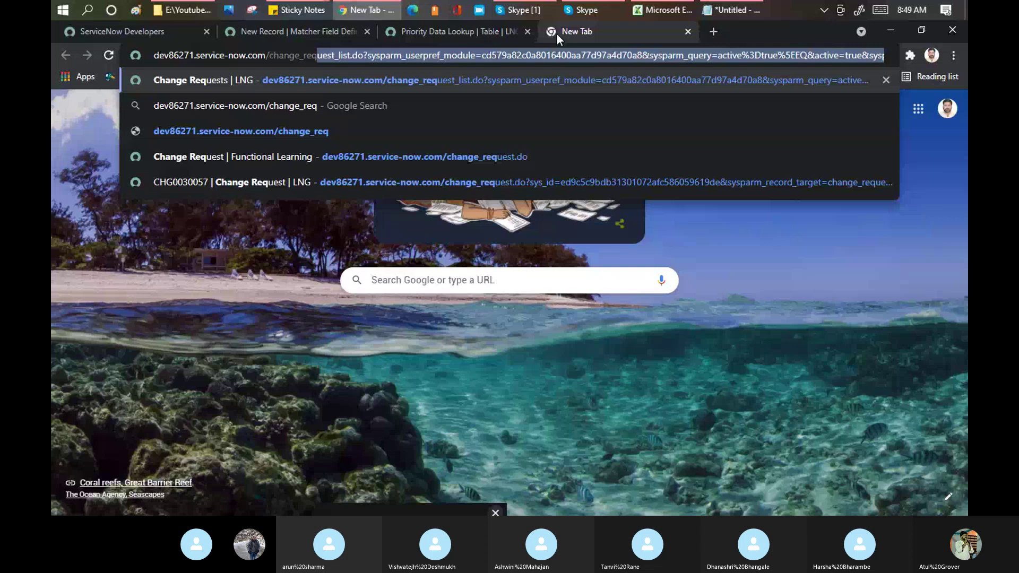
pyautogui.press('Delete')
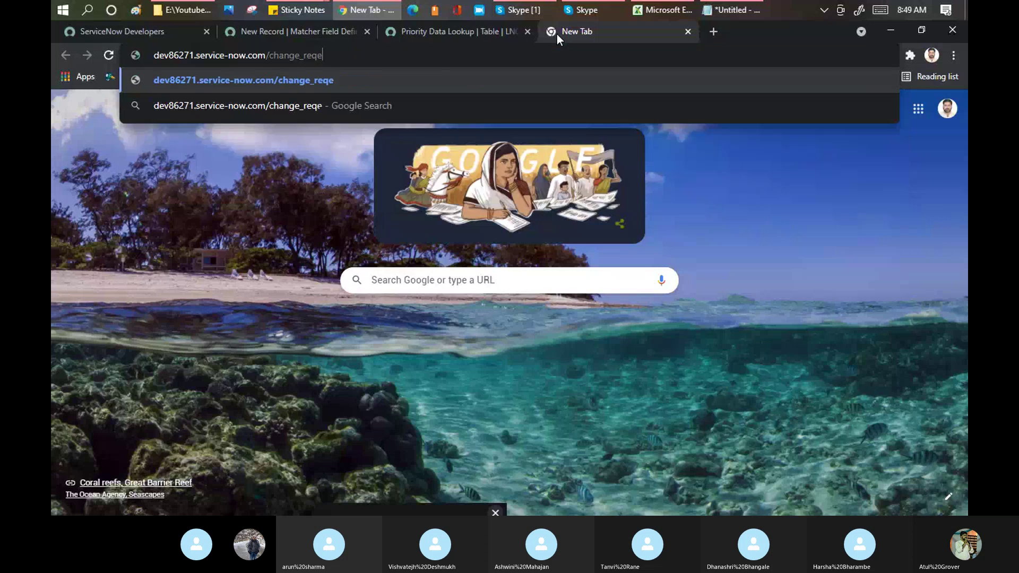
pyautogui.write('uest.list')
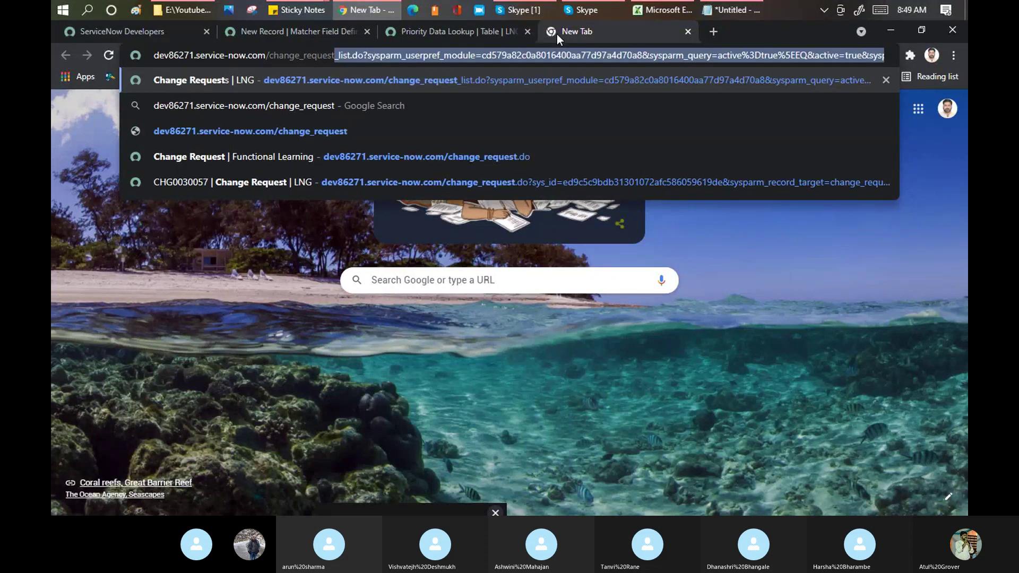
pyautogui.press('BackSpace')
pyautogui.press('BackSpace')
pyautogui.press('BackSpace')
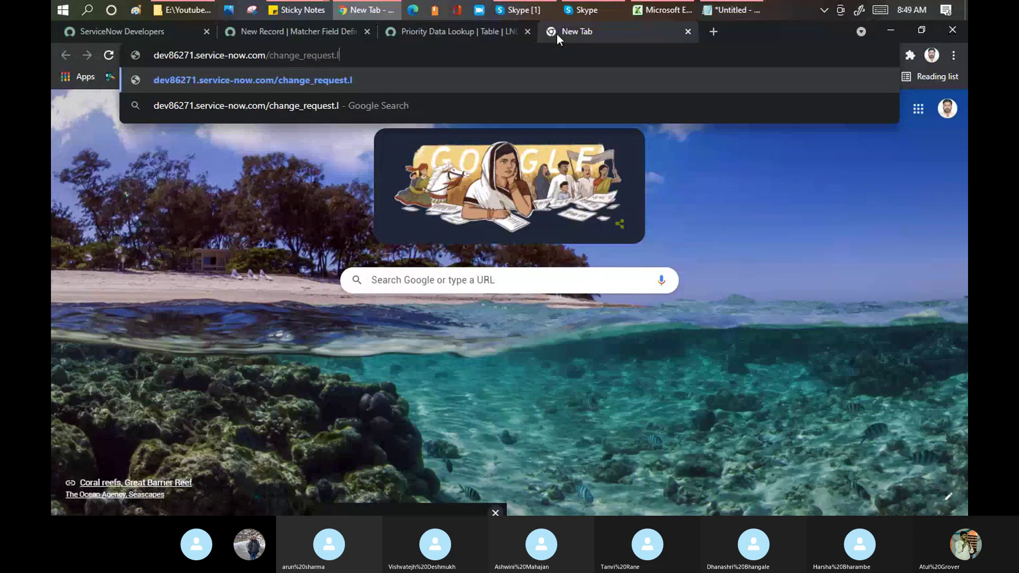
pyautogui.write('IST')
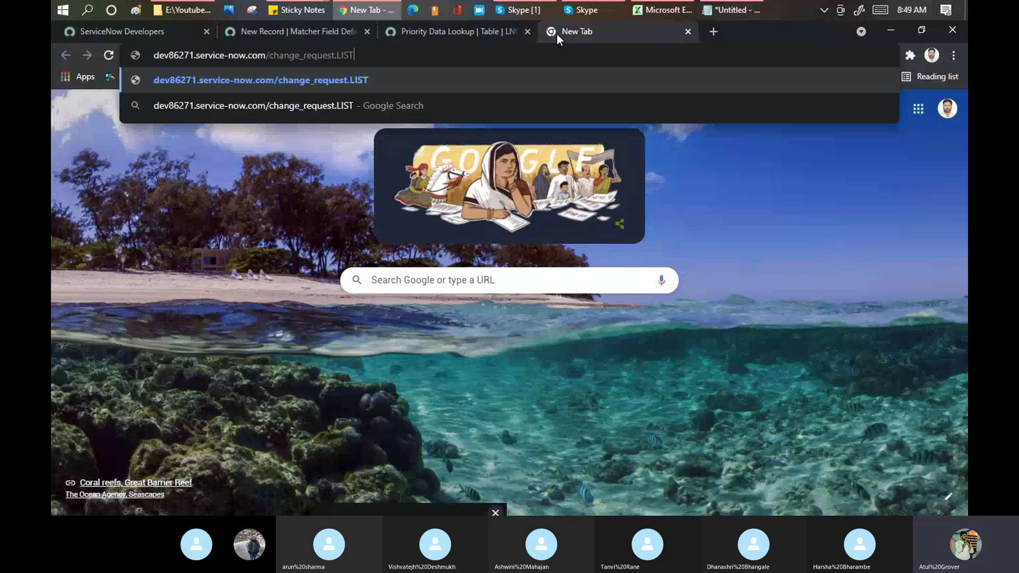
pyautogui.press('Return')
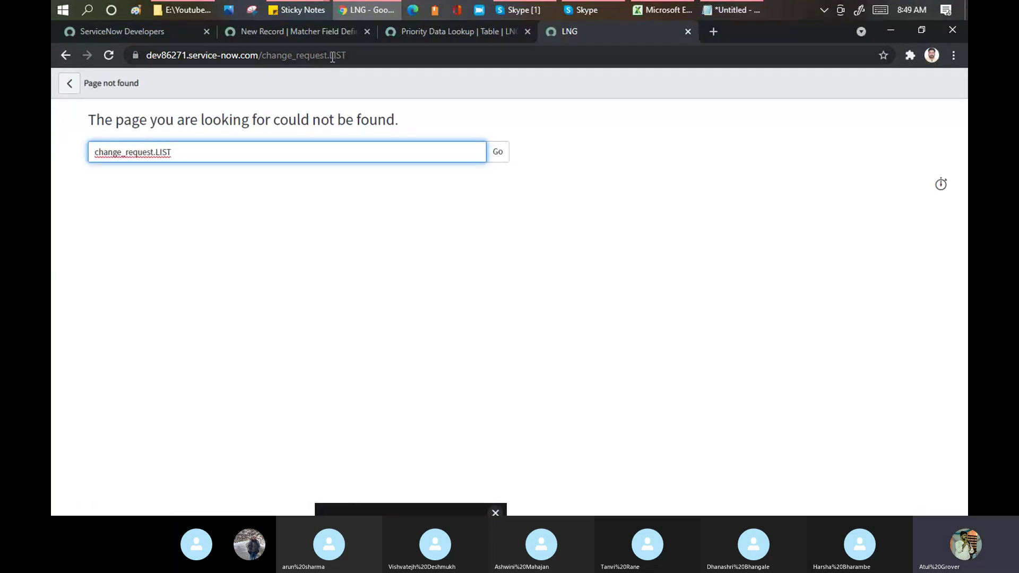
# - Try the address again with the lowercase ending, change_request.list
pyautogui.doubleClick(367, 55)
pyautogui.press('BackSpace')
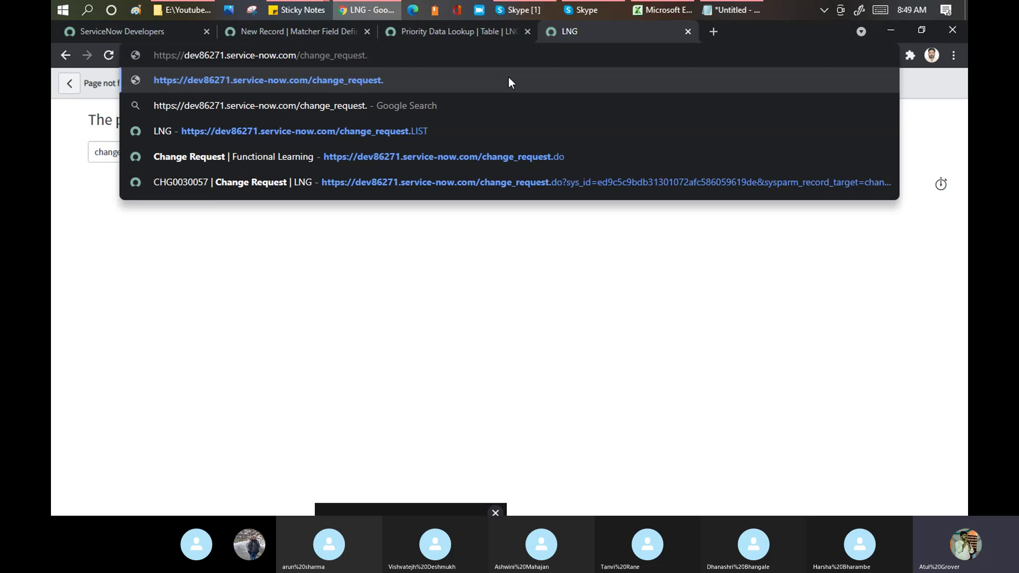
pyautogui.write('li')
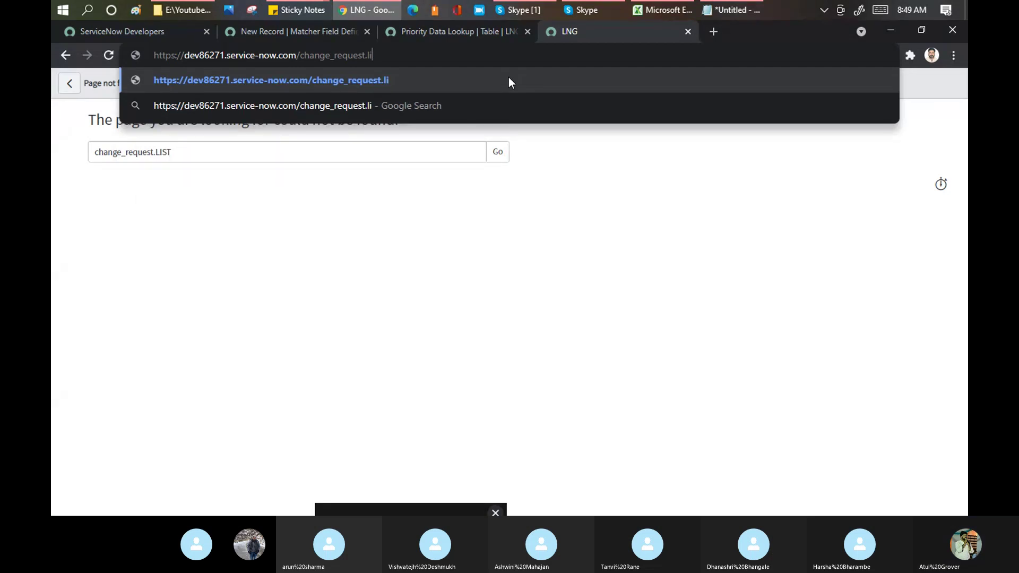
pyautogui.write('st')
pyautogui.press('Return')
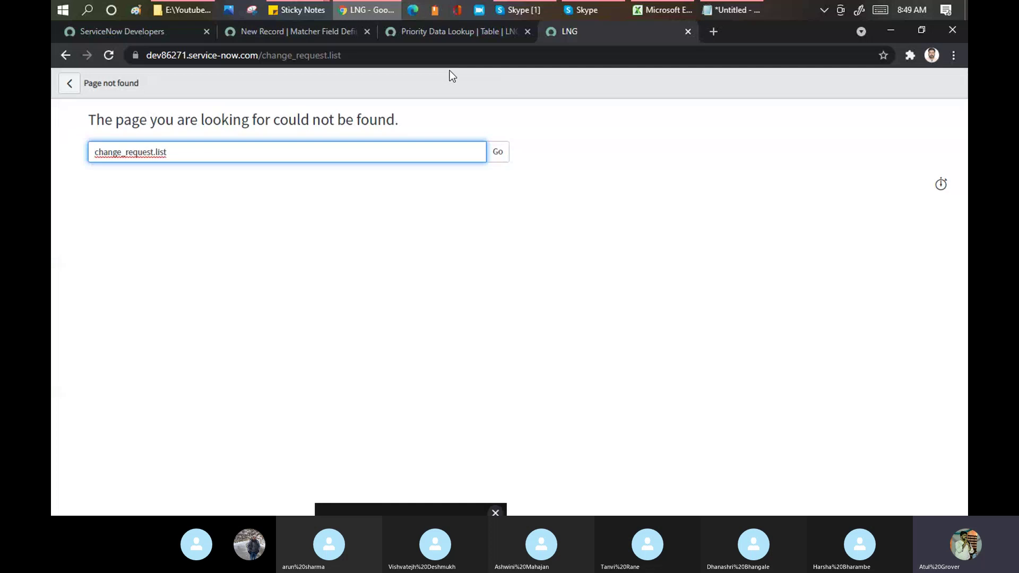
# - Trim the address back to change_request, load the suggested Change Requests list, and open its first change request
pyautogui.click(378, 58)
pyautogui.click(377, 58)
pyautogui.press('BackSpace')
pyautogui.press('BackSpace')
pyautogui.press('BackSpace')
pyautogui.press('BackSpace')
pyautogui.press('BackSpace')
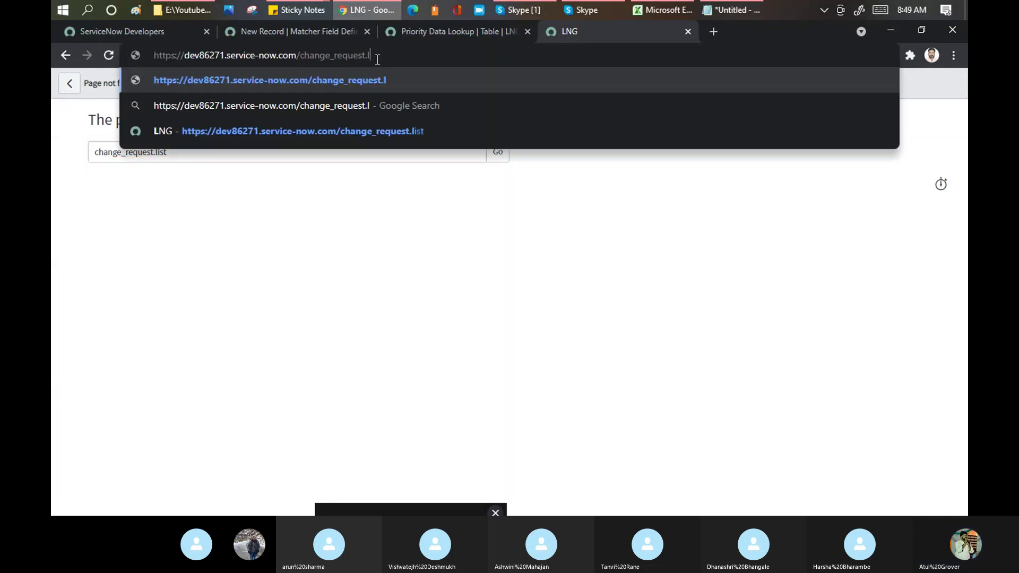
pyautogui.press('Down')
pyautogui.press('Down')
pyautogui.press('Down')
pyautogui.press('Down')
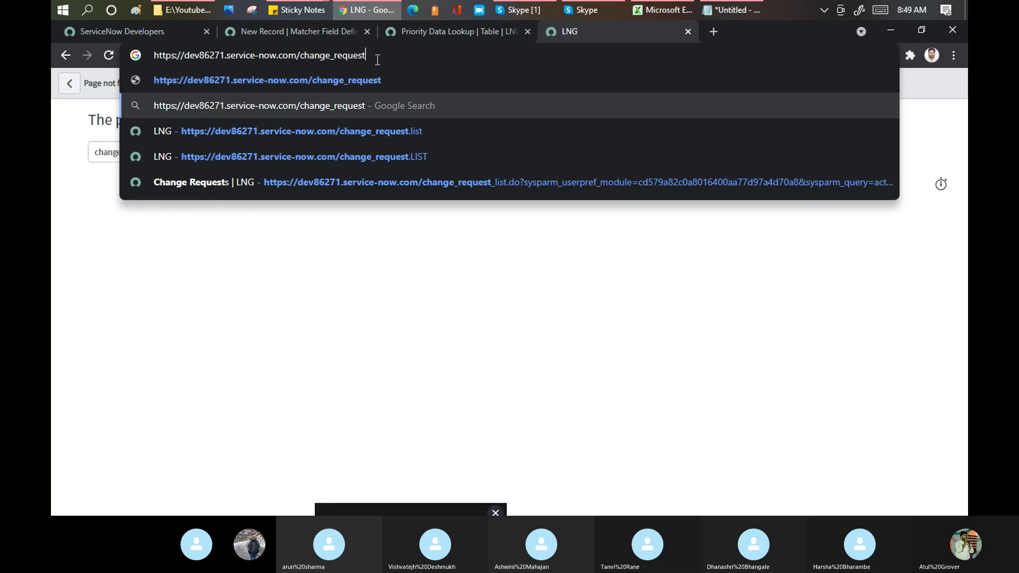
pyautogui.press('Down')
pyautogui.press('Up')
pyautogui.press('Return')
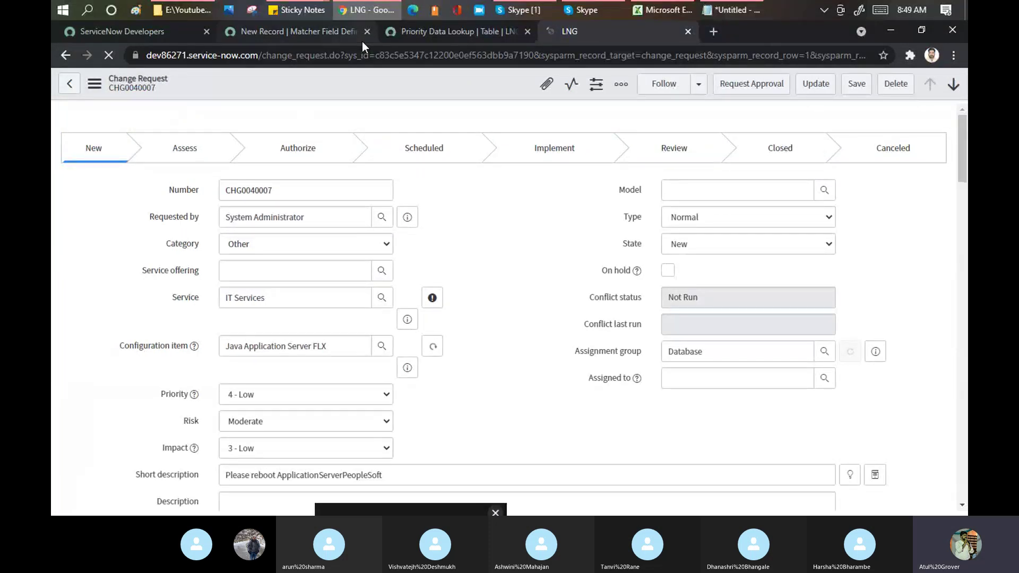
# - Map source table field Requested by to matcher table field Ch_user_Look in the new matcher field definition, and submit it
pyautogui.click(287, 33)
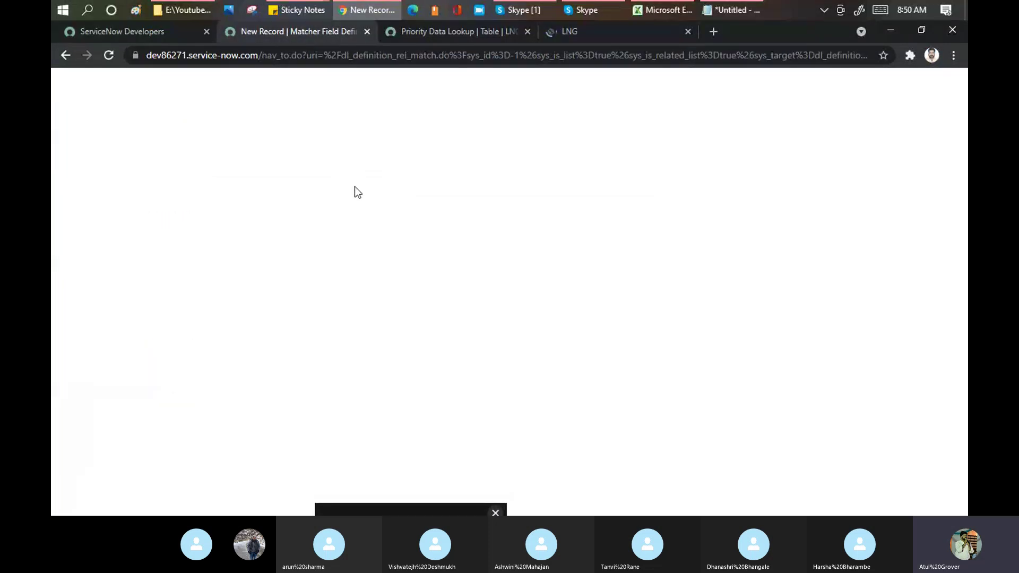
pyautogui.click(400, 201)
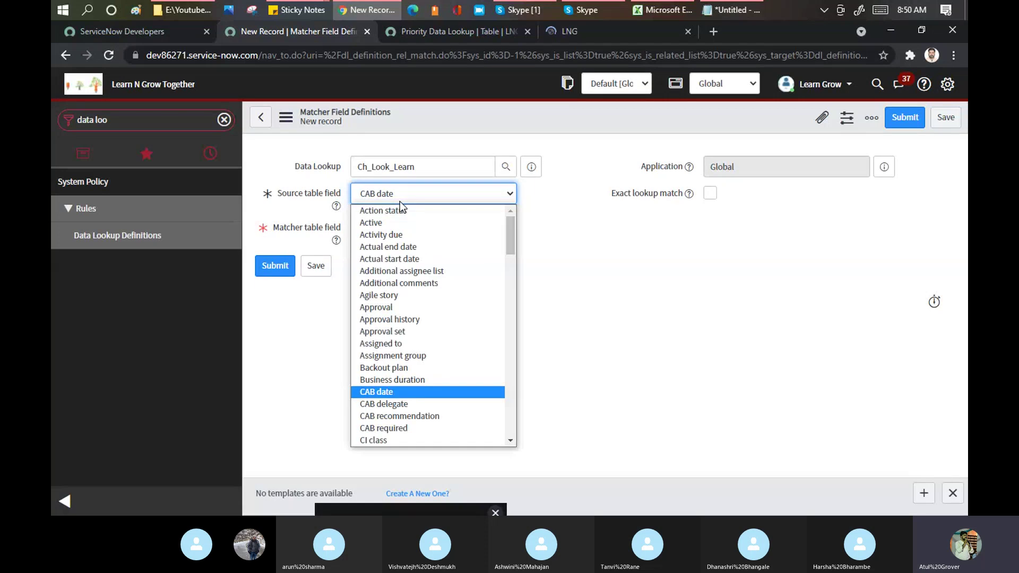
pyautogui.write('req')
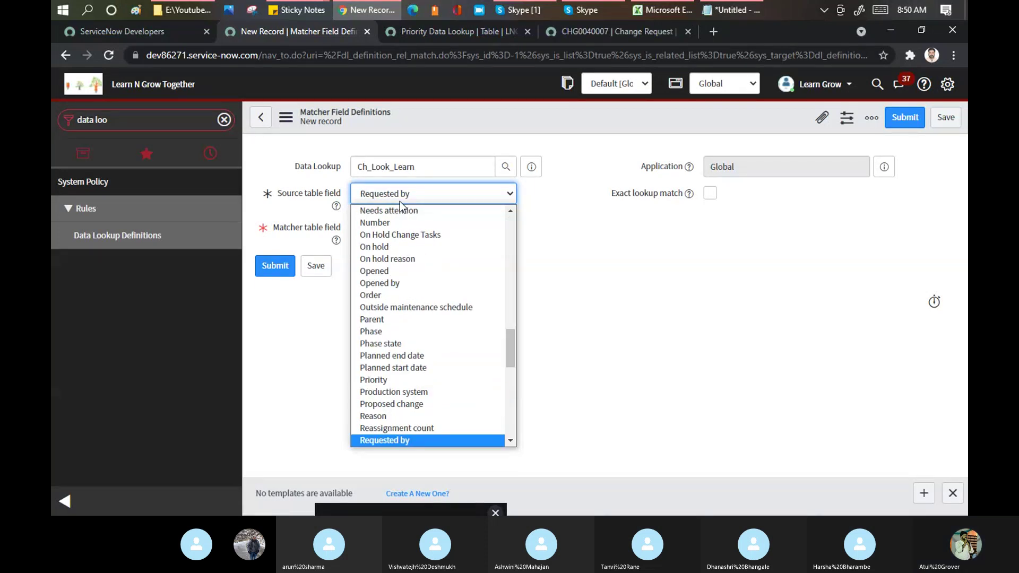
pyautogui.press('Return')
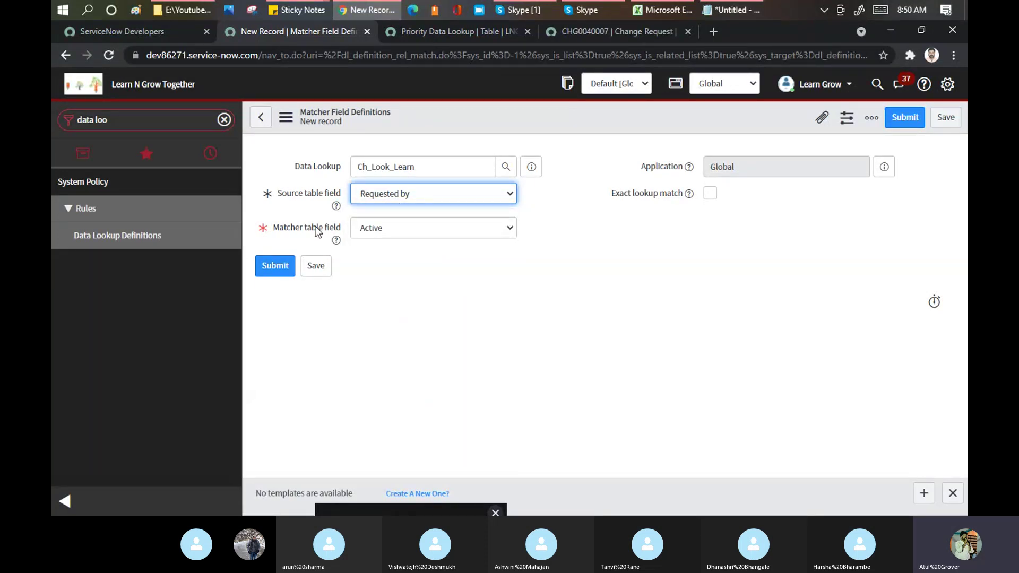
pyautogui.click(407, 230)
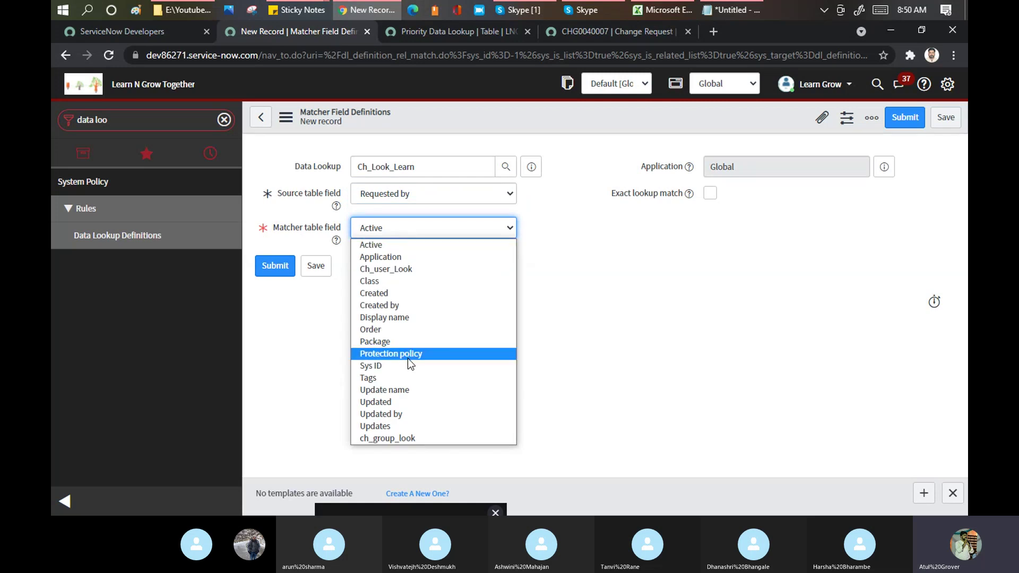
pyautogui.click(414, 274)
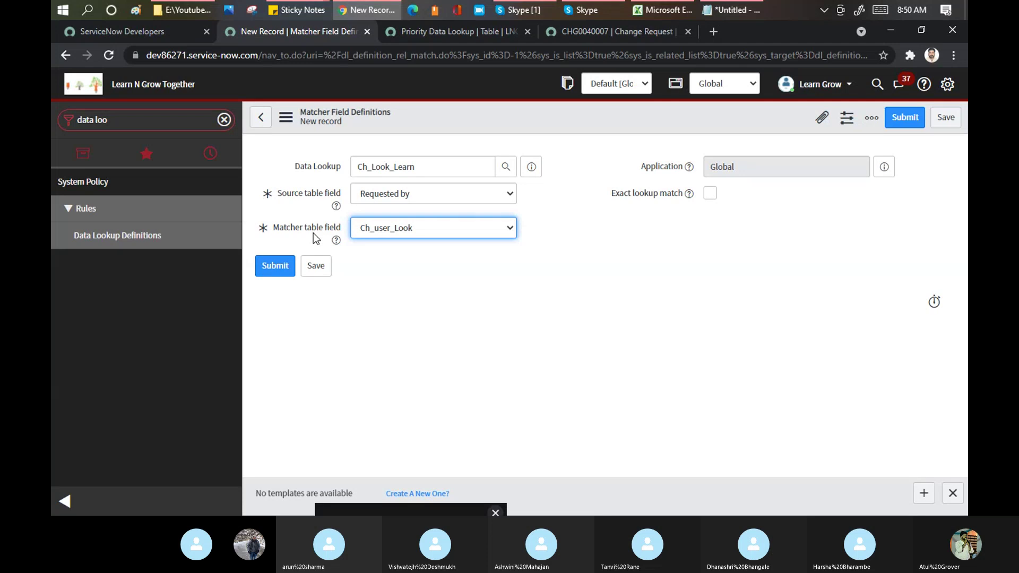
pyautogui.click(274, 266)
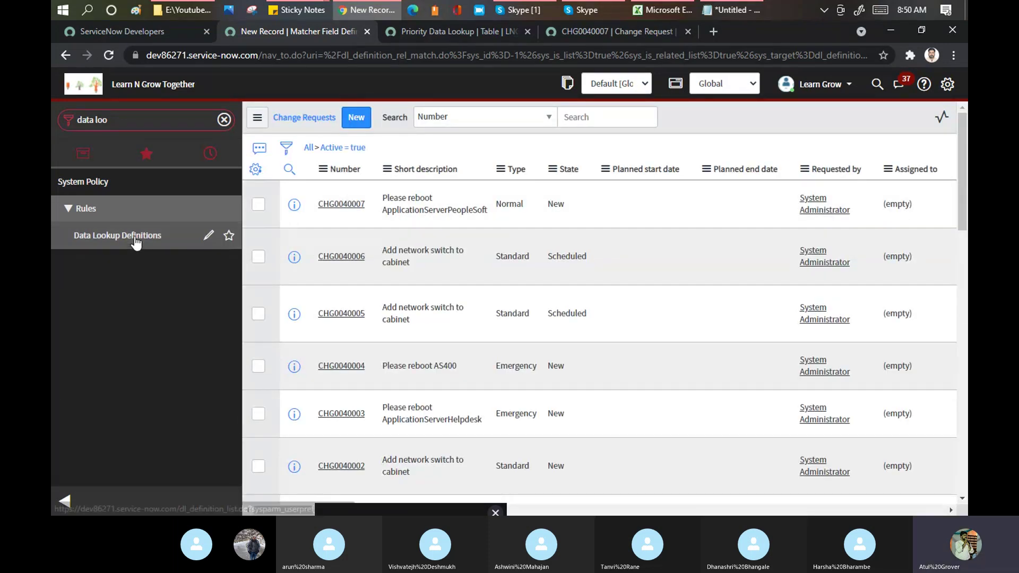
# - Reopen the Ch_Look_Learn record from the Data Lookup Definitions list
pyautogui.click(137, 240)
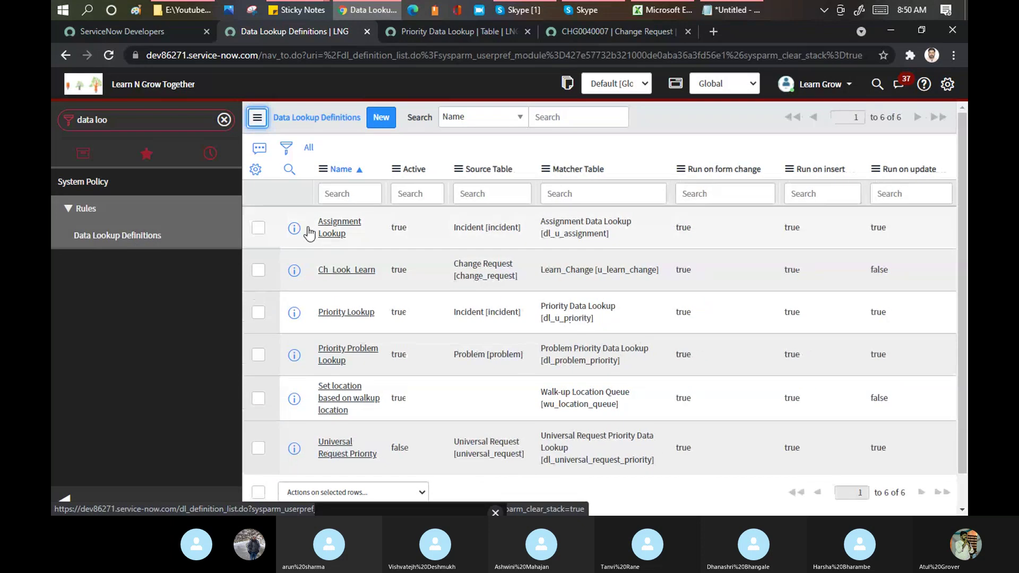
pyautogui.click(352, 280)
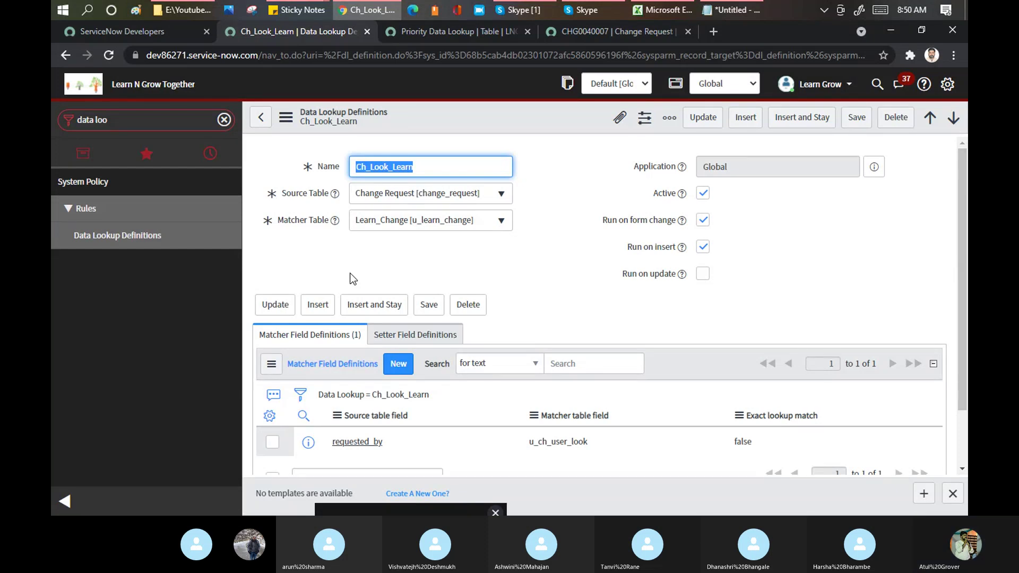
pyautogui.click(520, 8)
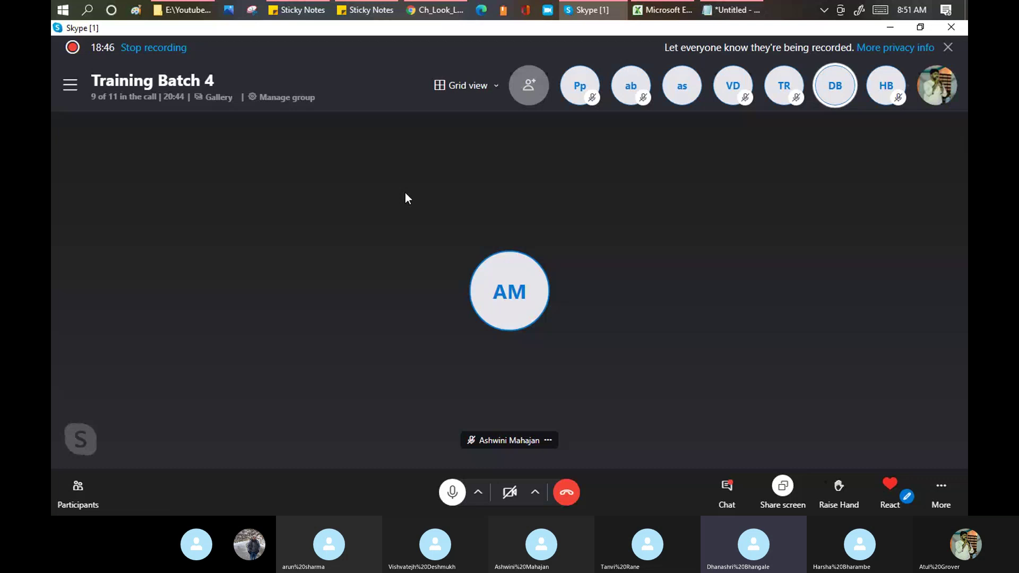
pyautogui.hotkey('alt', 'Tab')
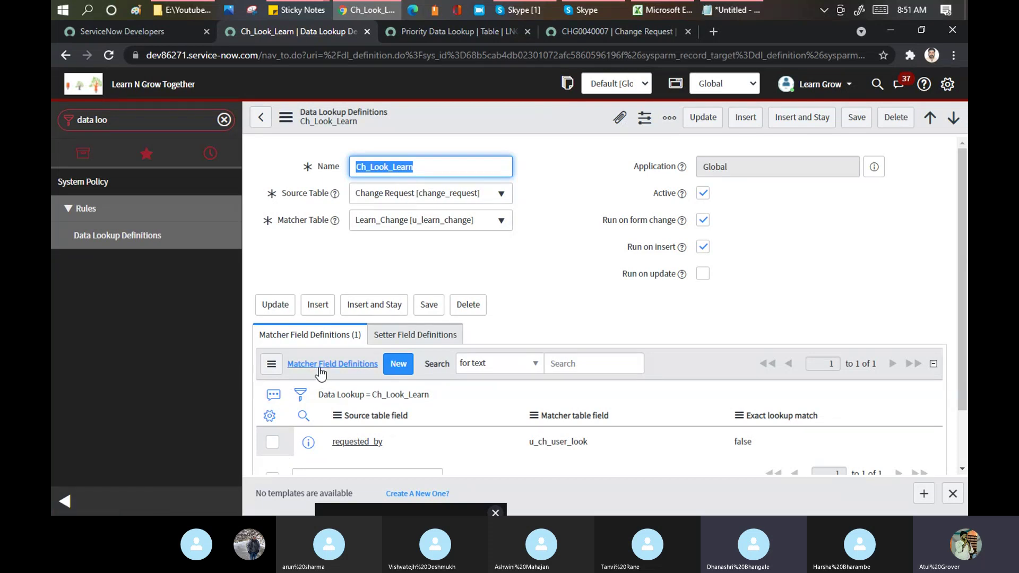
# - Add a setter field definition to Ch_Look_Learn mapping source field Assignment group to matcher field ch_group_look, and submit it
pyautogui.click(446, 336)
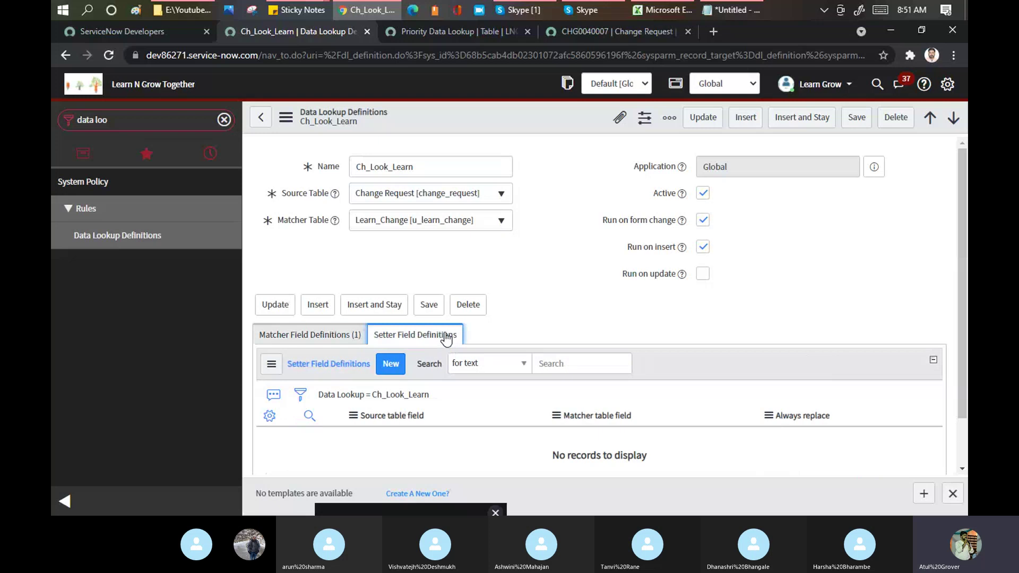
pyautogui.click(399, 366)
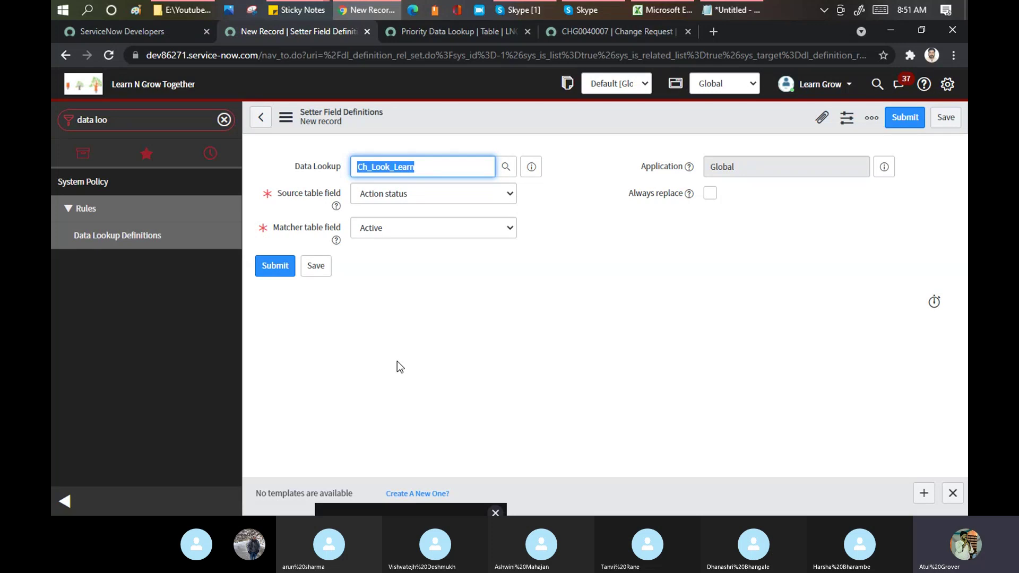
pyautogui.click(471, 195)
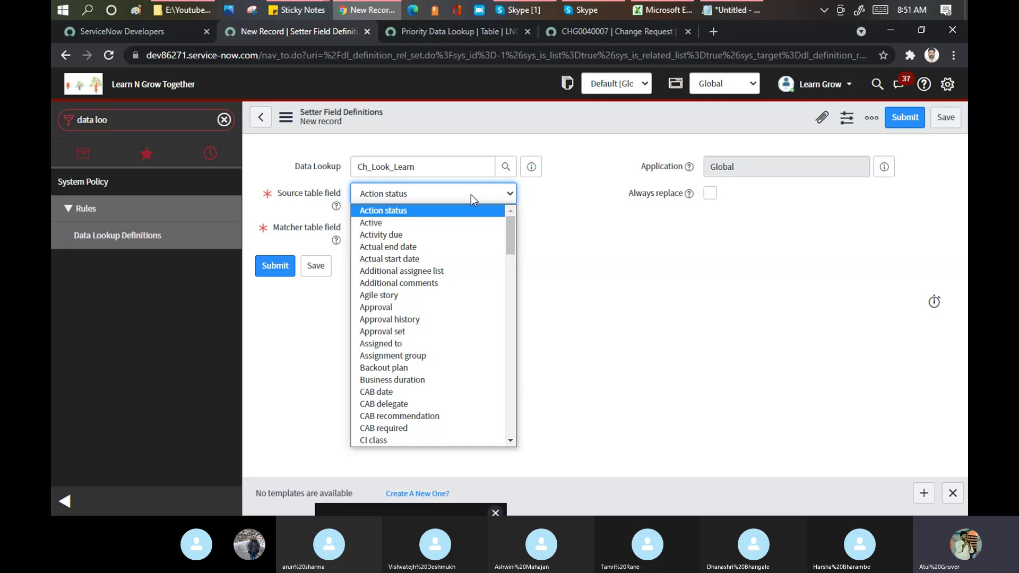
pyautogui.write('as')
pyautogui.press('Down')
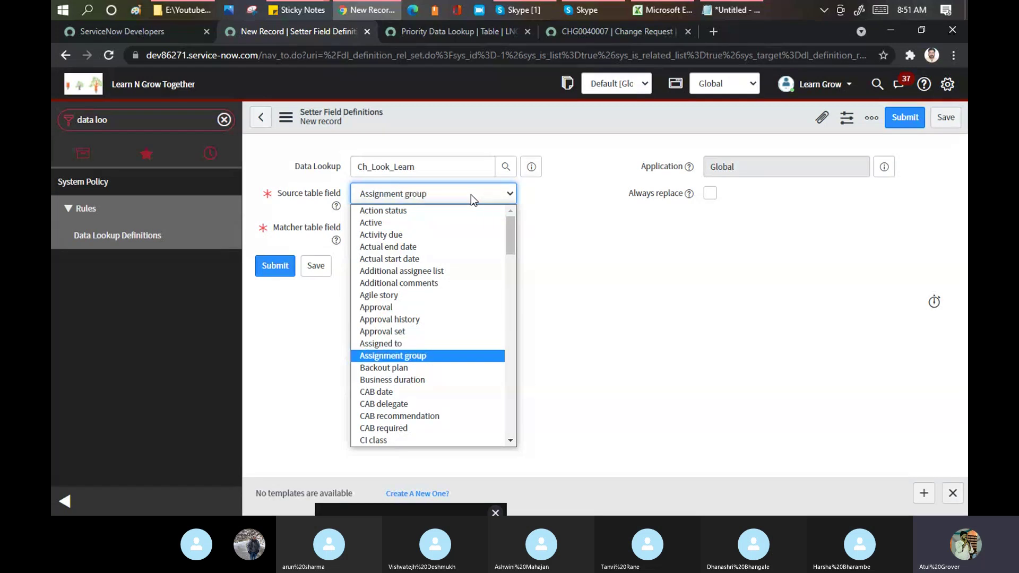
pyautogui.press('Return')
pyautogui.click(419, 234)
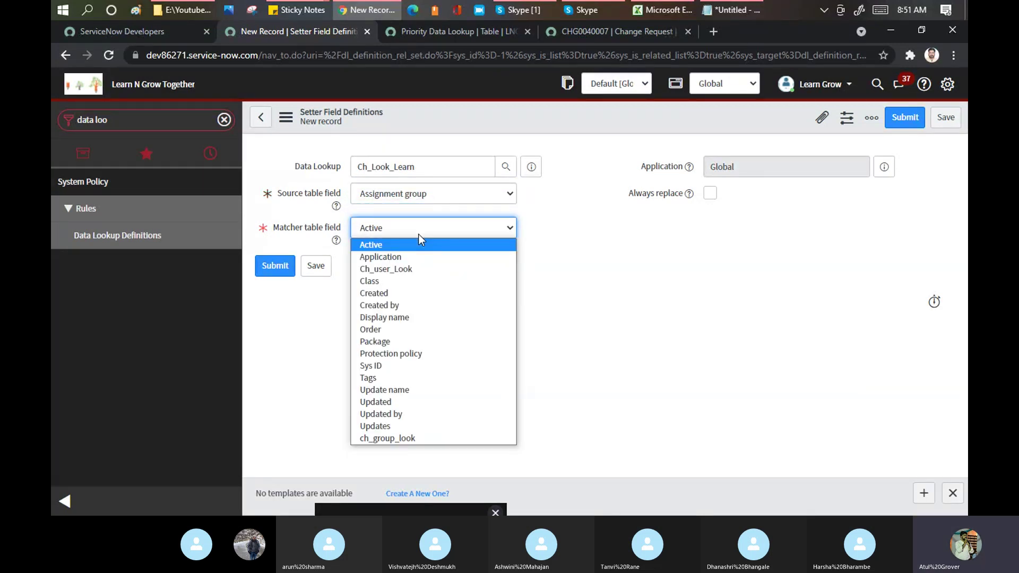
pyautogui.click(394, 438)
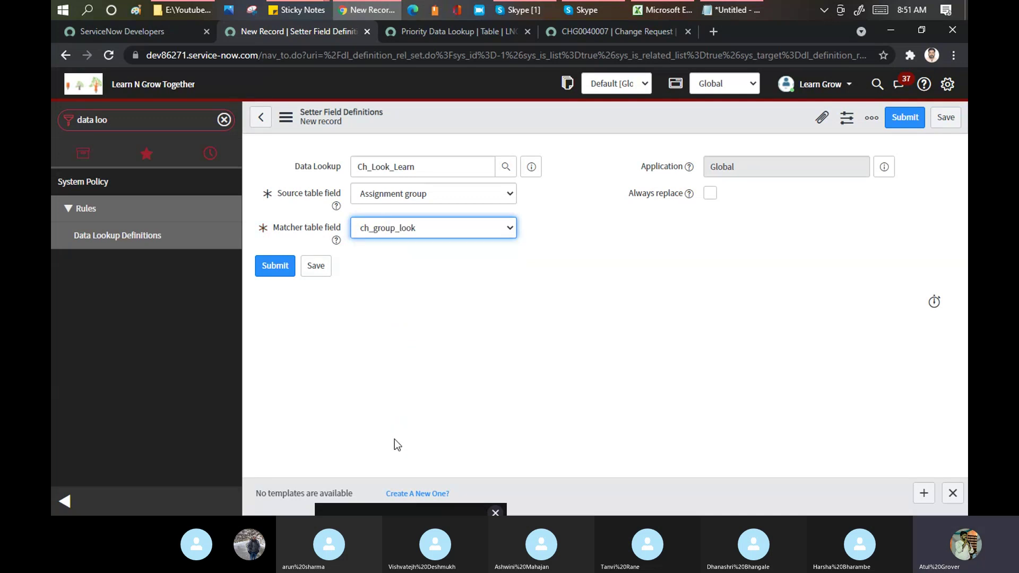
pyautogui.click(273, 265)
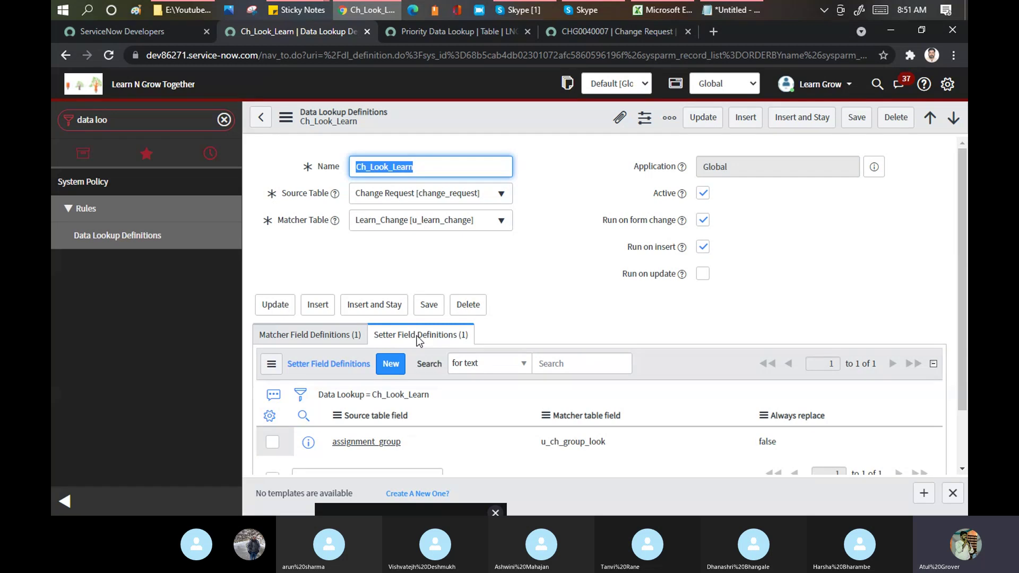
# - Open a blank change request form by shortening the open record's address to change_request.do
pyautogui.click(604, 32)
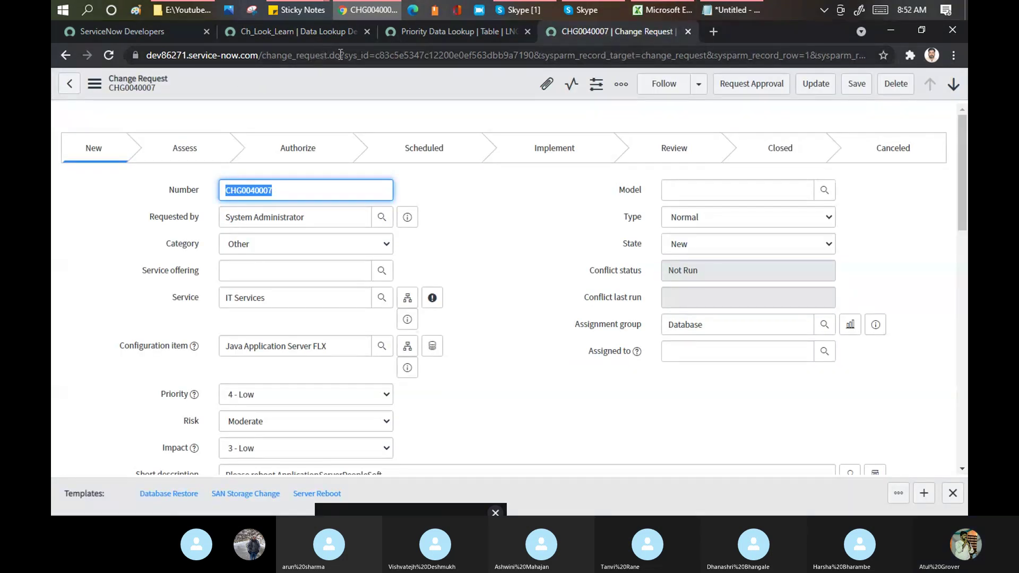
pyautogui.moveTo(339, 56); pyautogui.dragTo(965, 118)
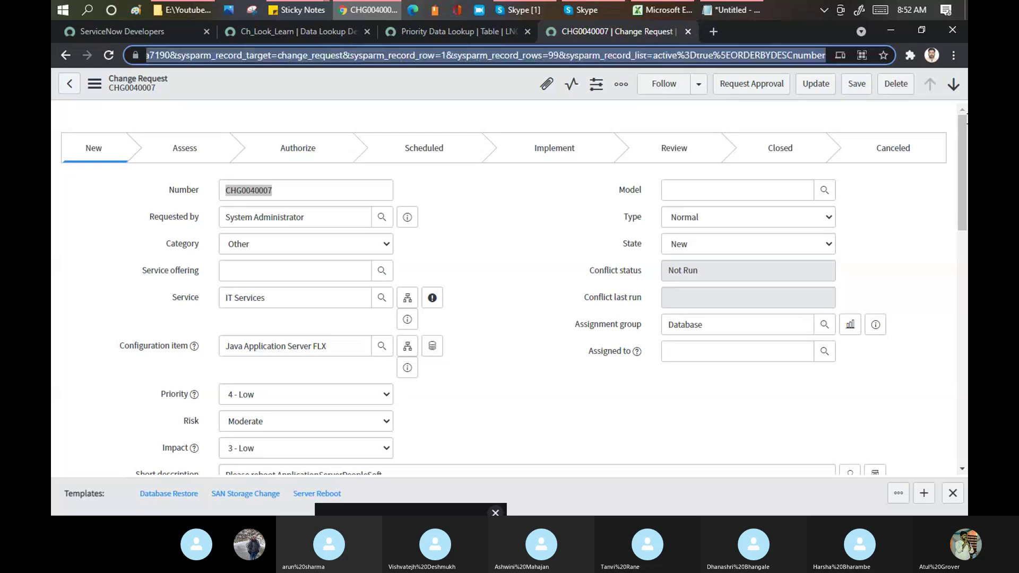
pyautogui.press('BackSpace')
pyautogui.press('Return')
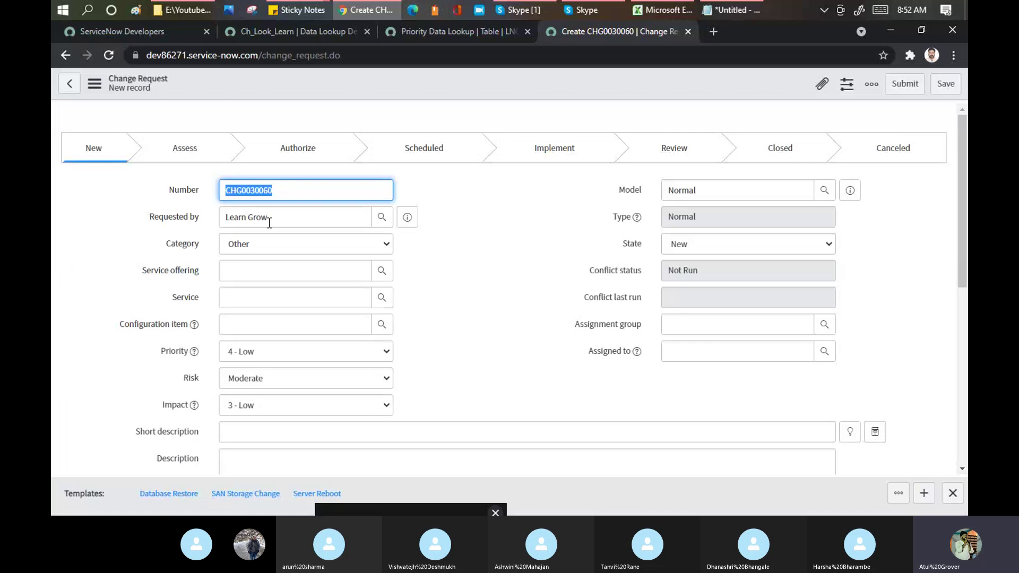
# - Try the lookup by entering a requester's name in Requested by, and check the Assignment group field
pyautogui.press('Tab')
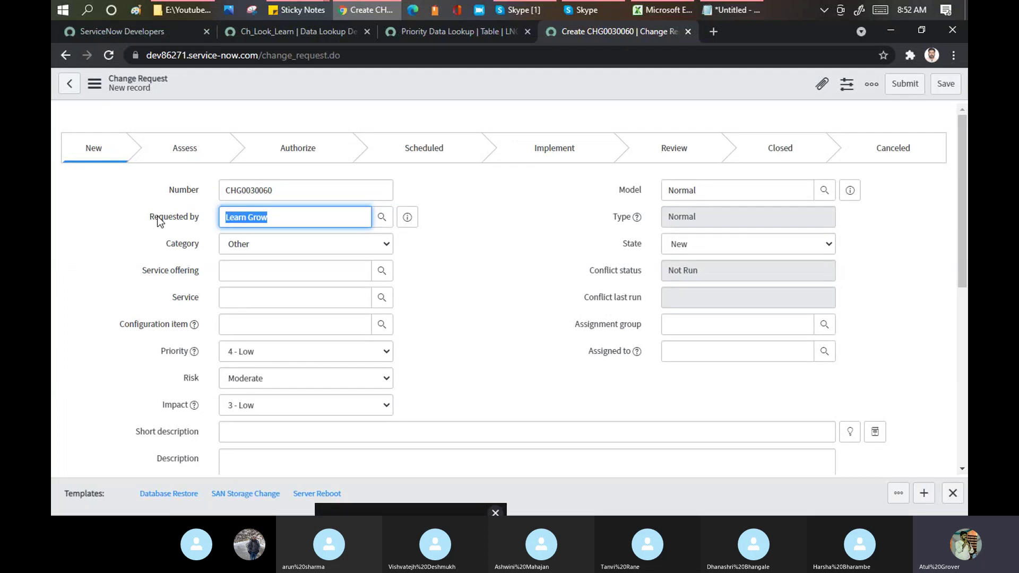
pyautogui.write('fred')
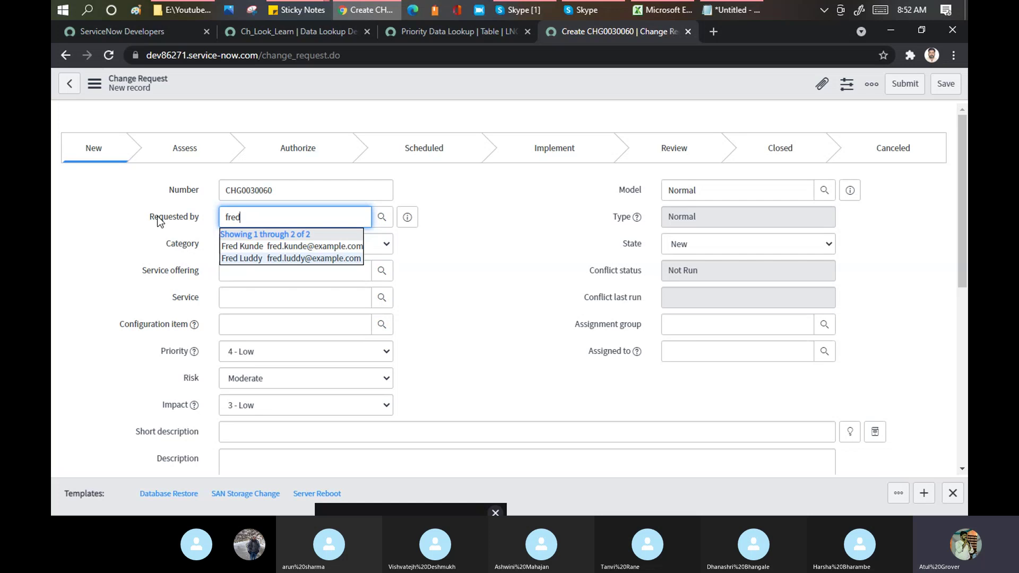
pyautogui.click(237, 259)
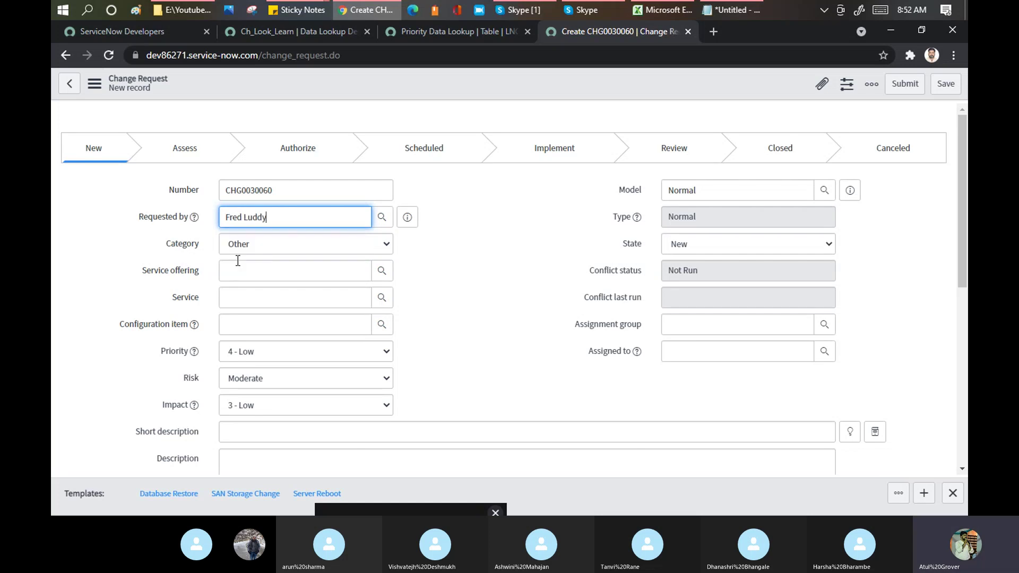
pyautogui.click(499, 292)
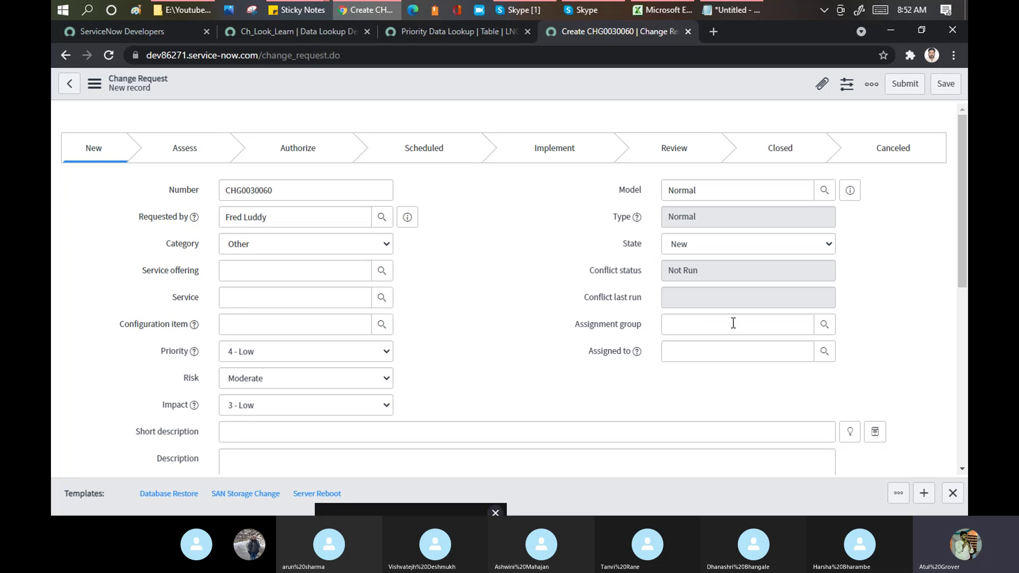
pyautogui.click(685, 324)
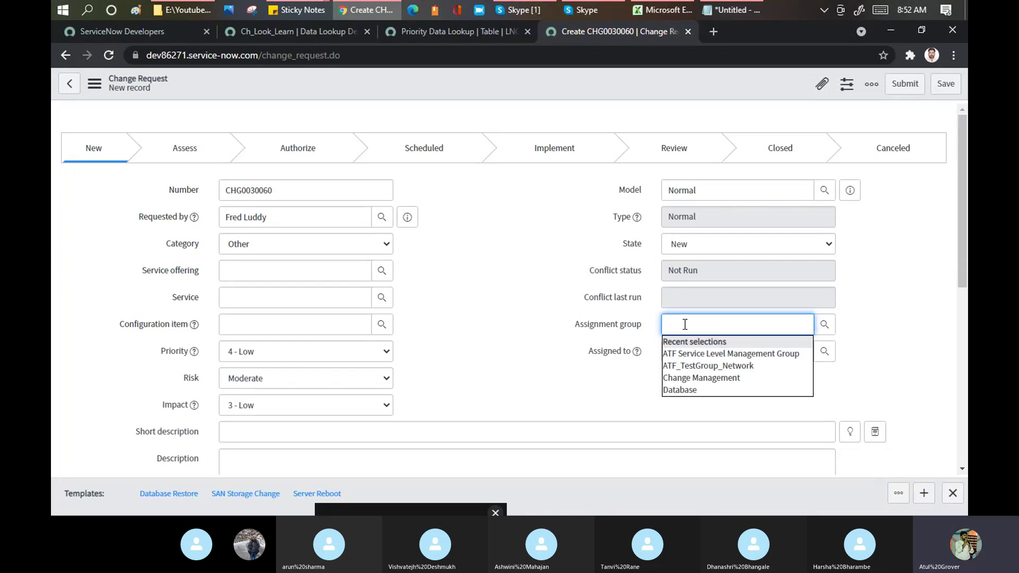
# - Change Requested by to the user labelled architect, and check the Assignment group field and the rest of the form
pyautogui.click(285, 219)
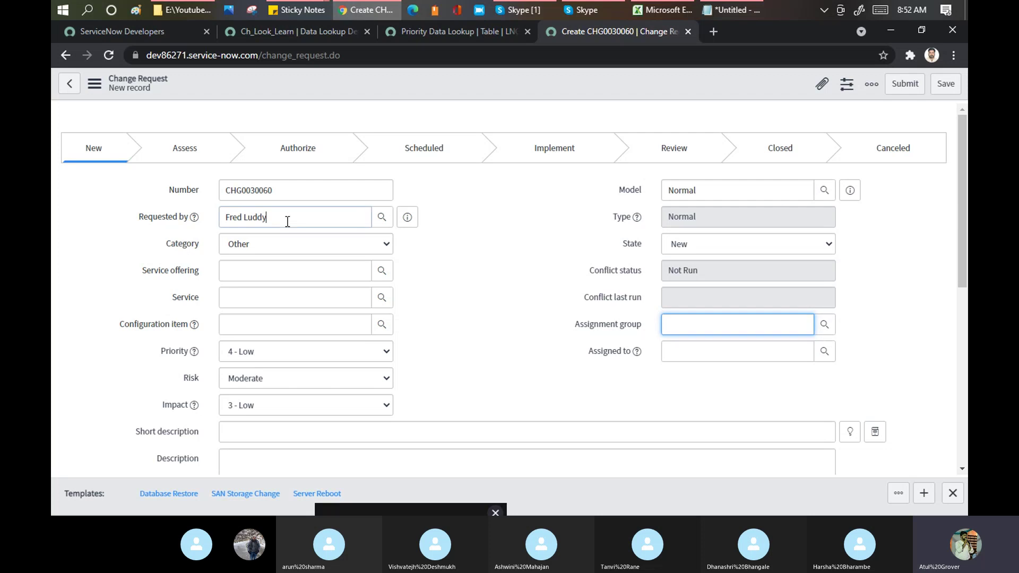
pyautogui.moveTo(286, 221); pyautogui.dragTo(187, 216)
pyautogui.write('Abel')
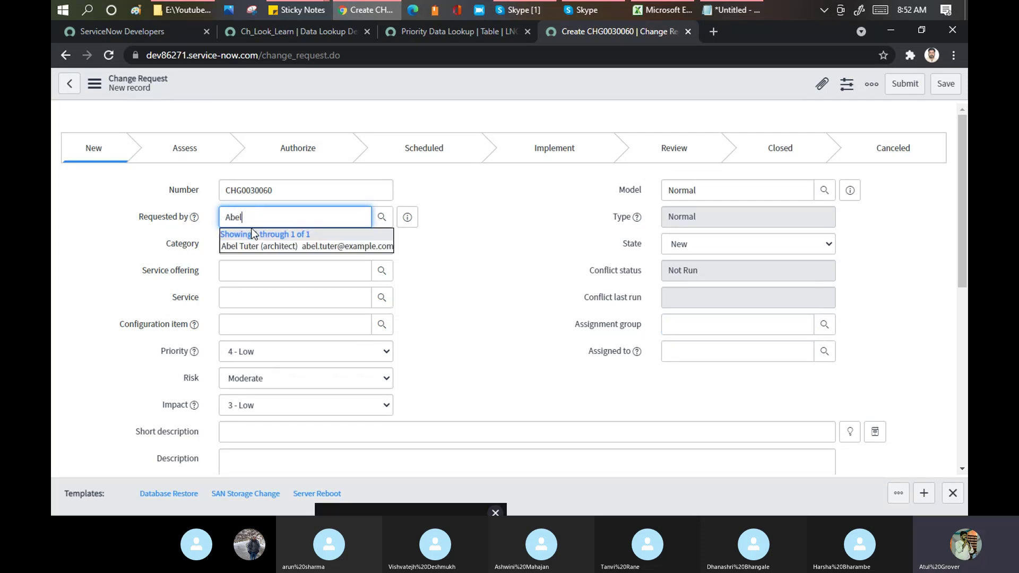
pyautogui.click(250, 247)
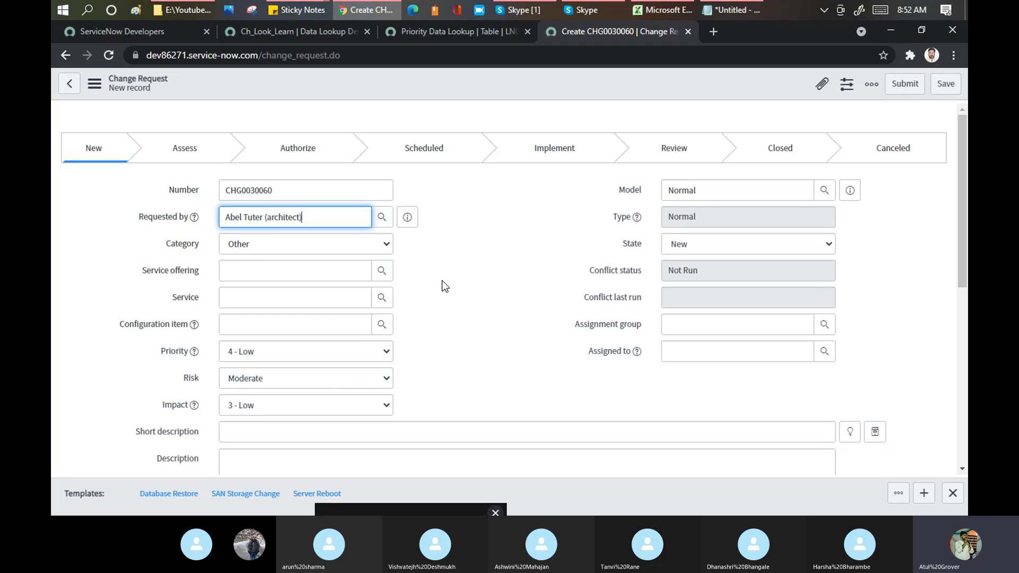
pyautogui.press('Tab')
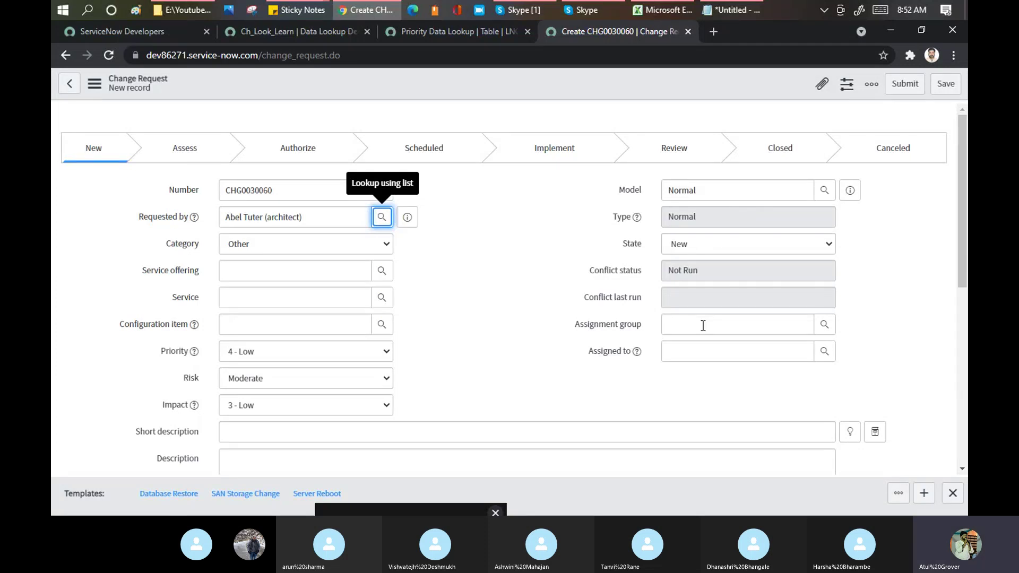
pyautogui.scroll(-1, 967, 291)
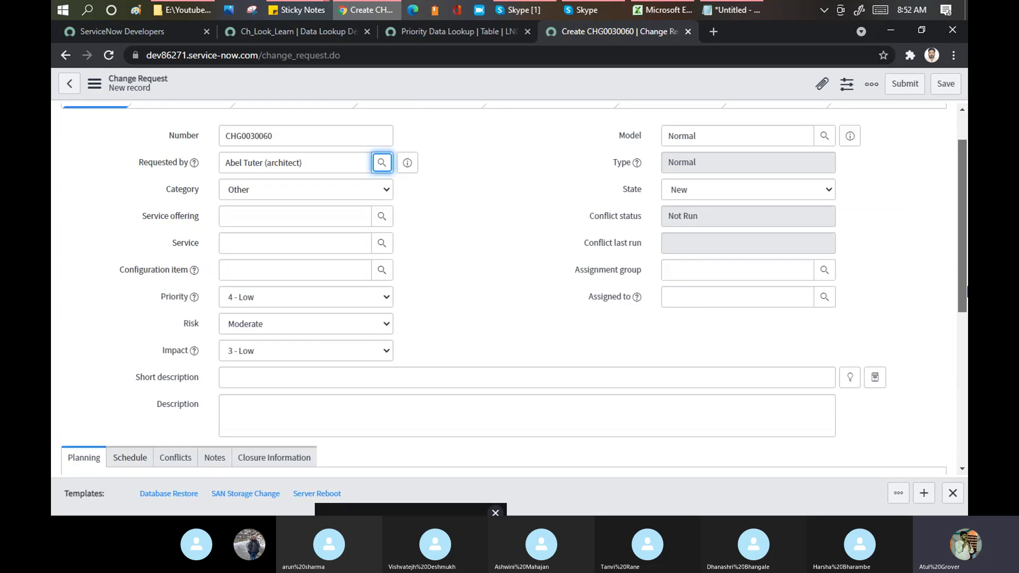
pyautogui.scroll(-2, 967, 290)
pyautogui.scroll(3, 967, 290)
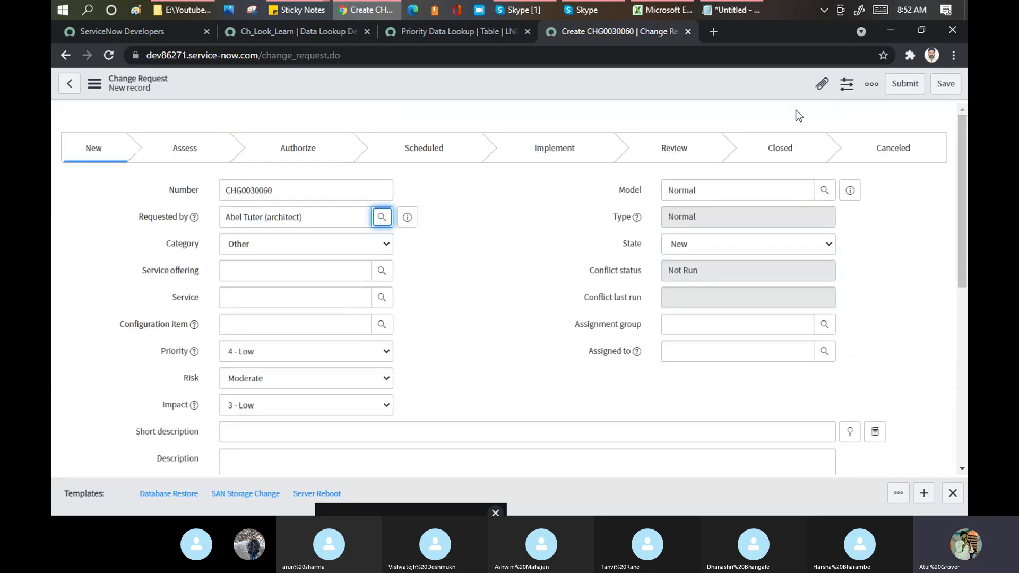
# - Save the new change request for the architect requester and check its Assignment group
pyautogui.click(945, 89)
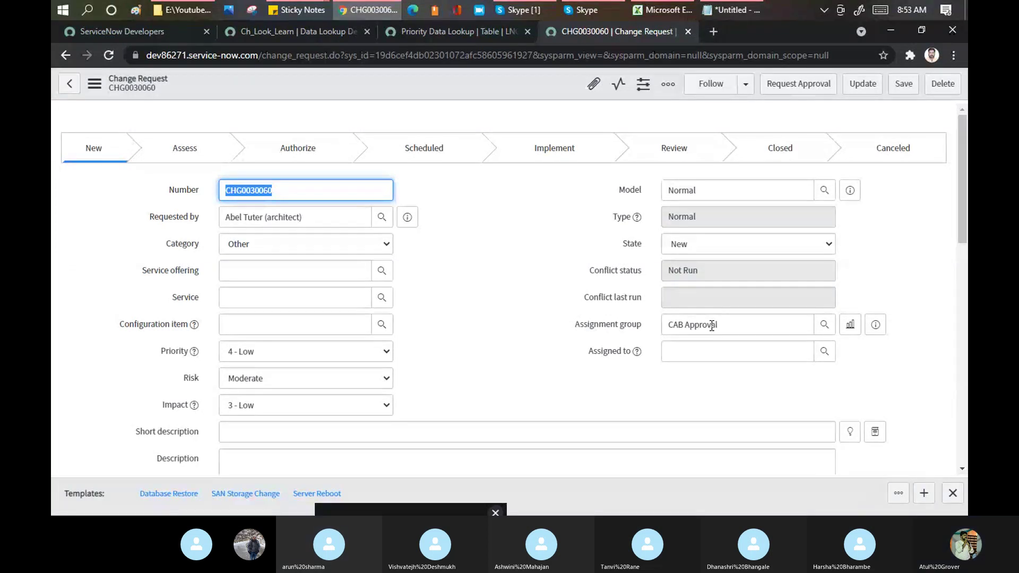
# - Turn off Run on insert in the Ch_Look_Learn data lookup definition and save the record
pyautogui.click(317, 34)
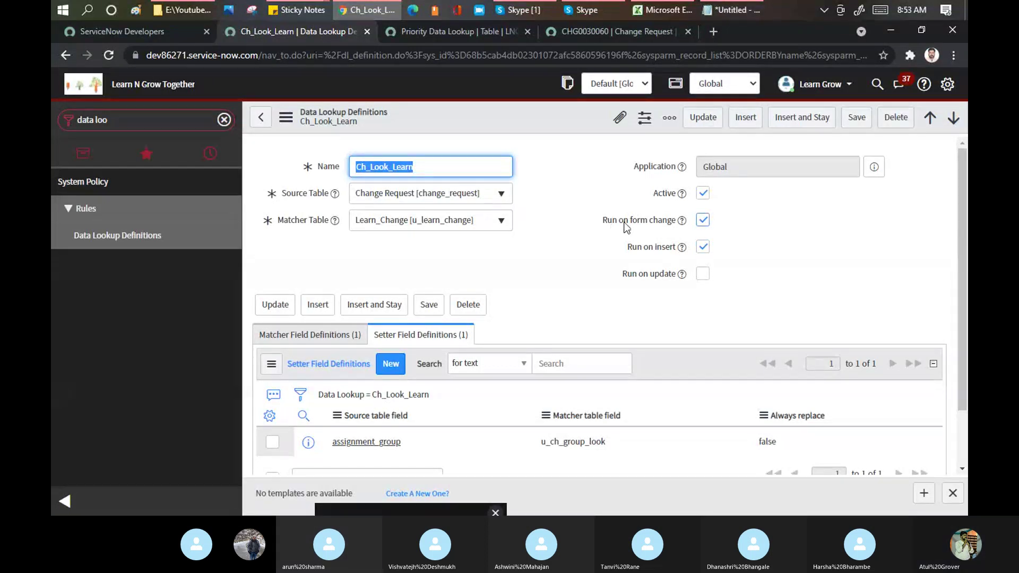
pyautogui.click(702, 247)
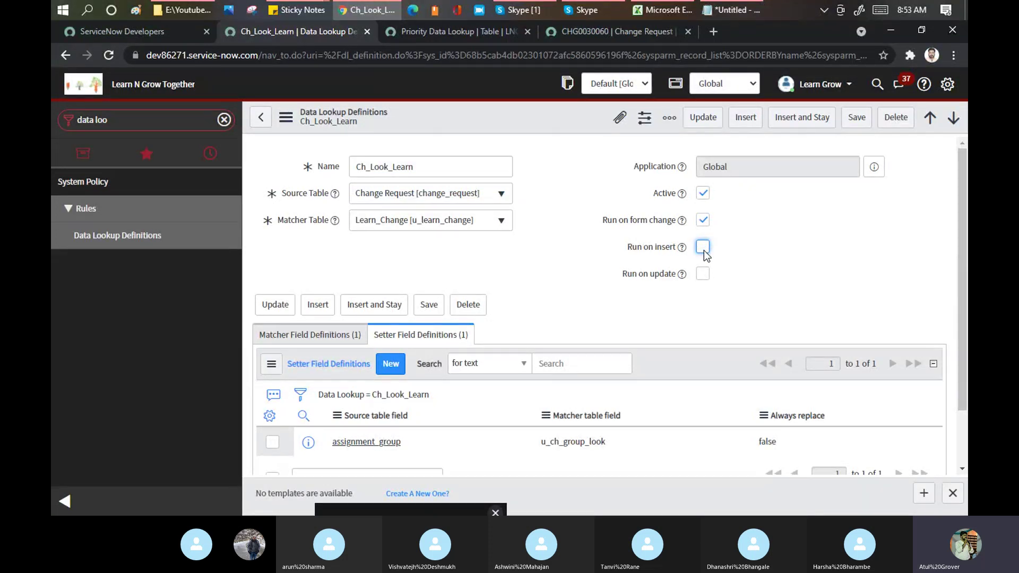
pyautogui.click(855, 118)
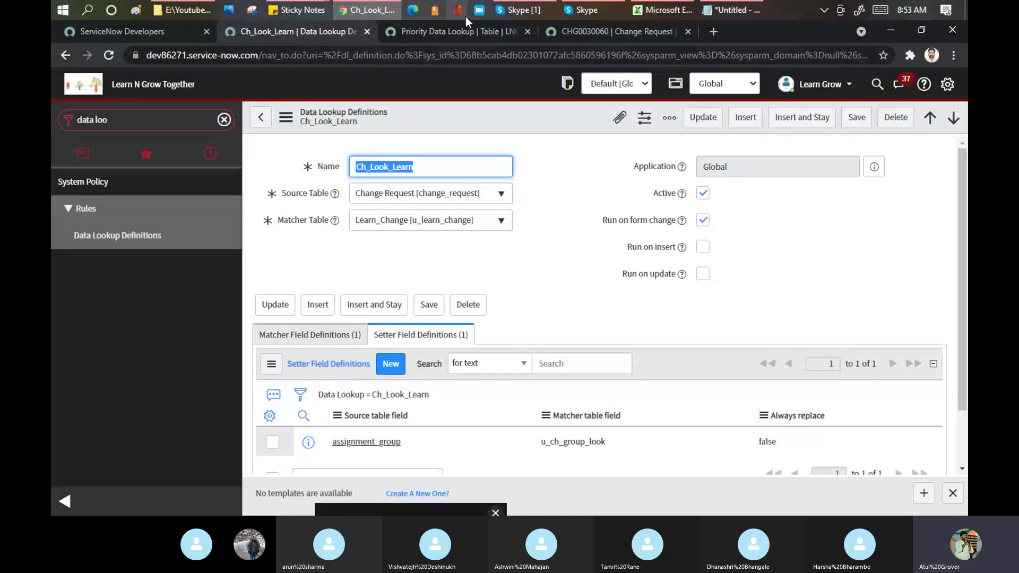
# - Return to the saved change request and open a blank form by shortening its address to change_request.do
pyautogui.click(588, 27)
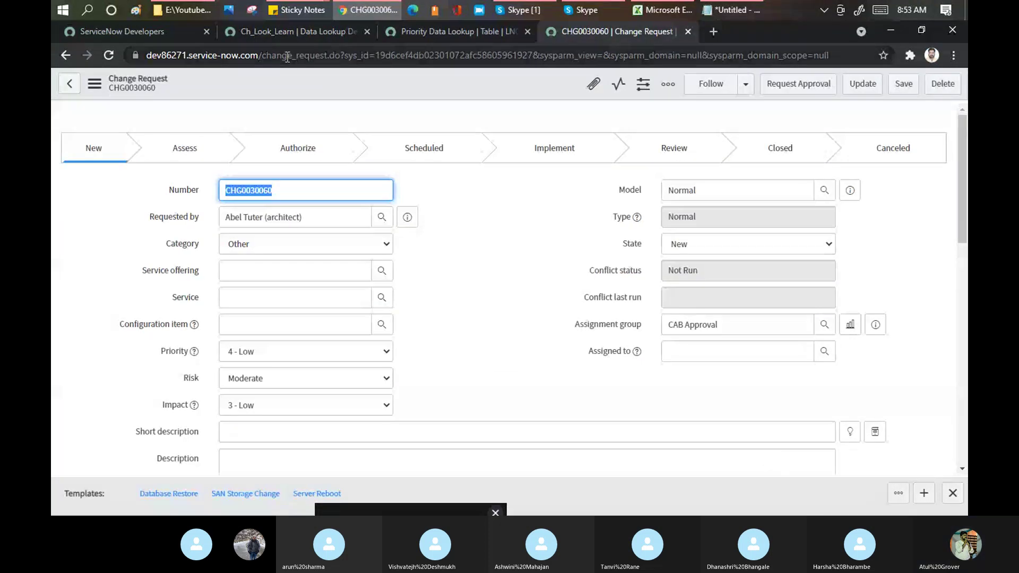
pyautogui.moveTo(341, 56); pyautogui.dragTo(938, 154)
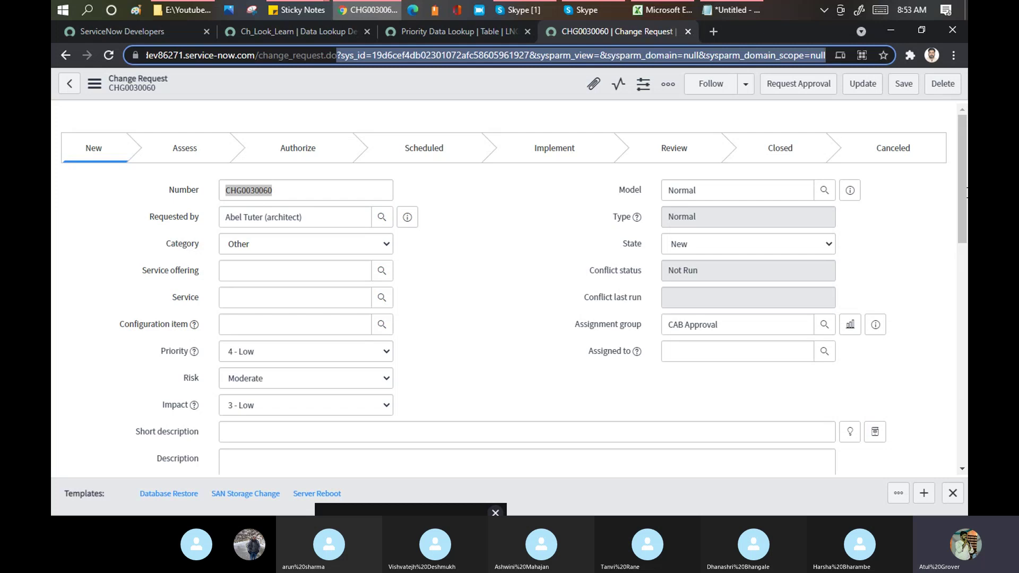
pyautogui.press('BackSpace')
pyautogui.press('Return')
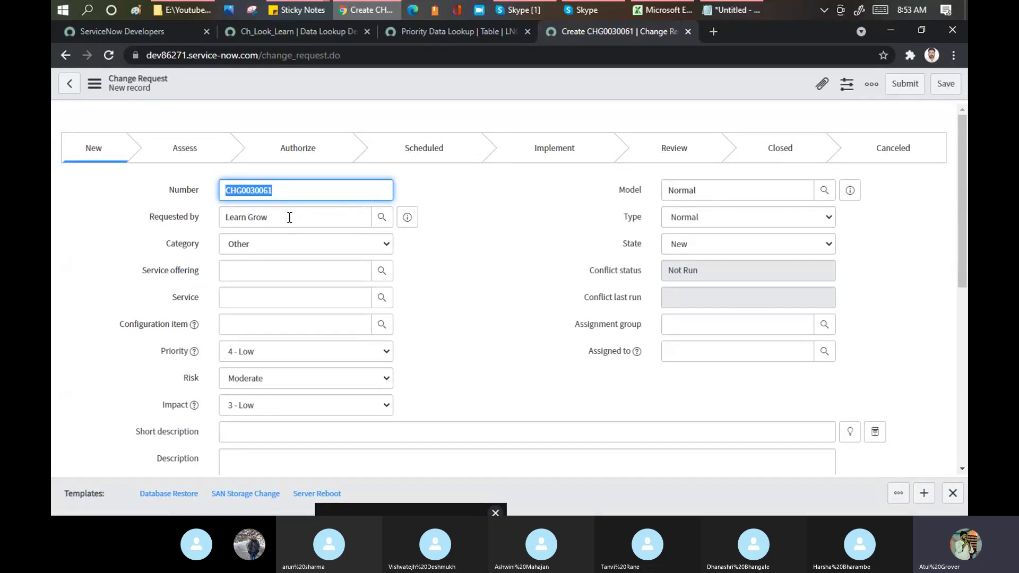
# - Set Requested by to another user's name, check the Assignment group field, and save the change request
pyautogui.press('Tab')
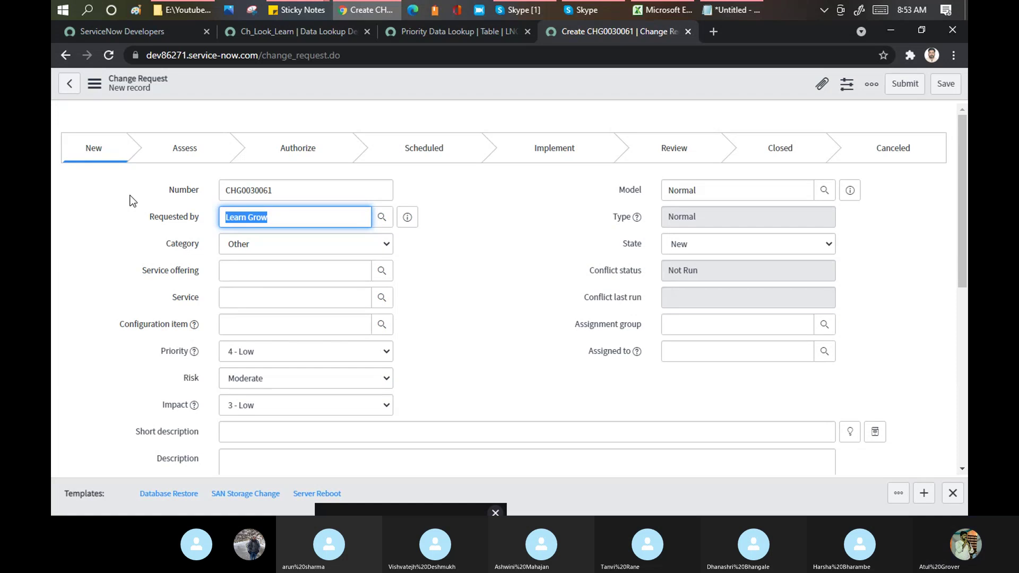
pyautogui.write('Fred')
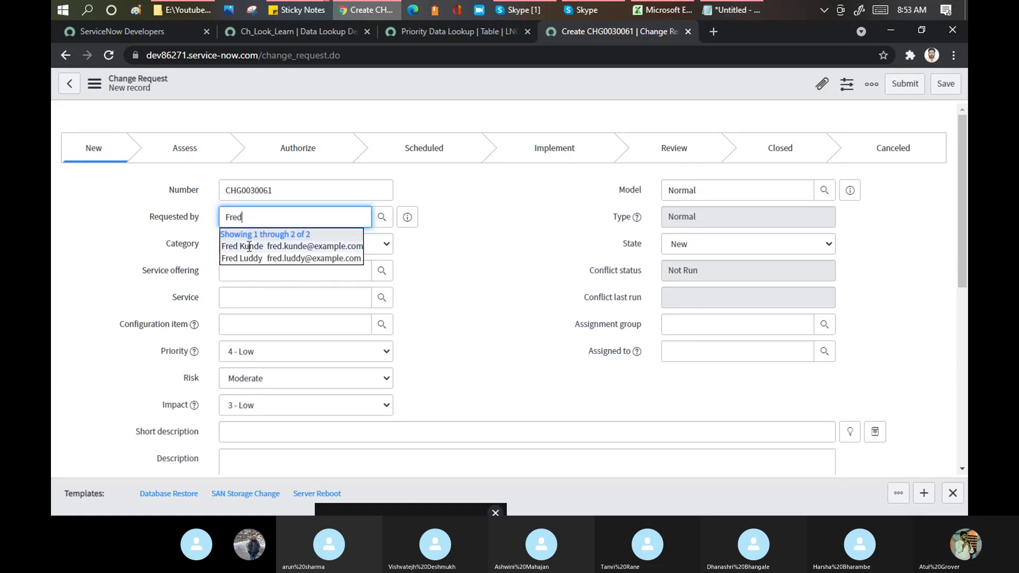
pyautogui.click(250, 258)
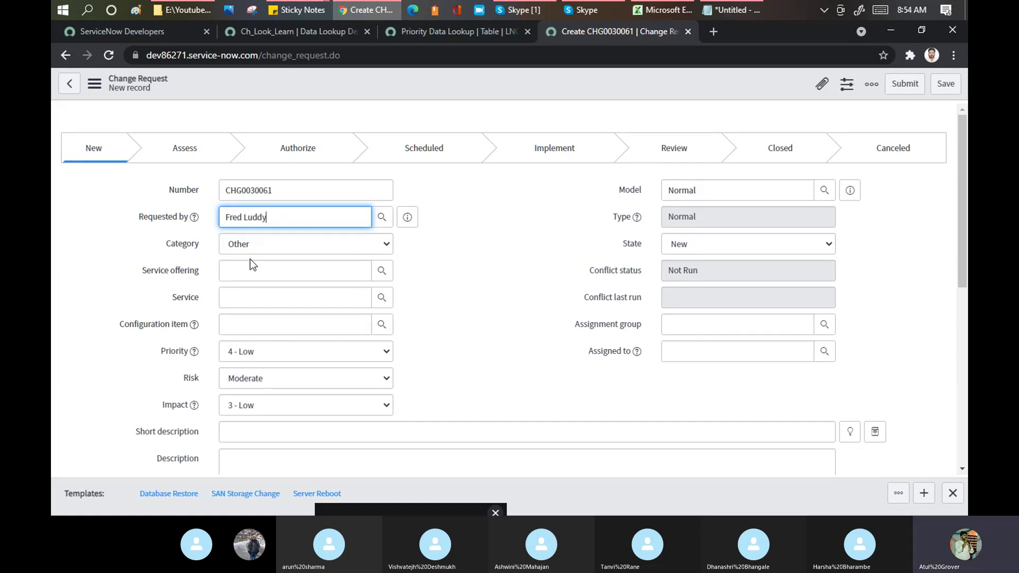
pyautogui.click(542, 308)
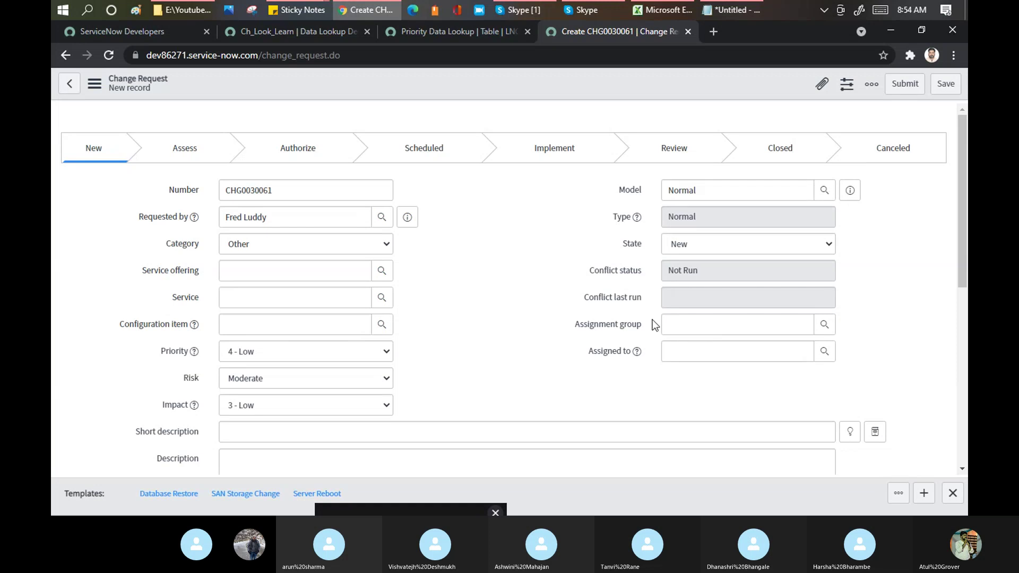
pyautogui.click(526, 296)
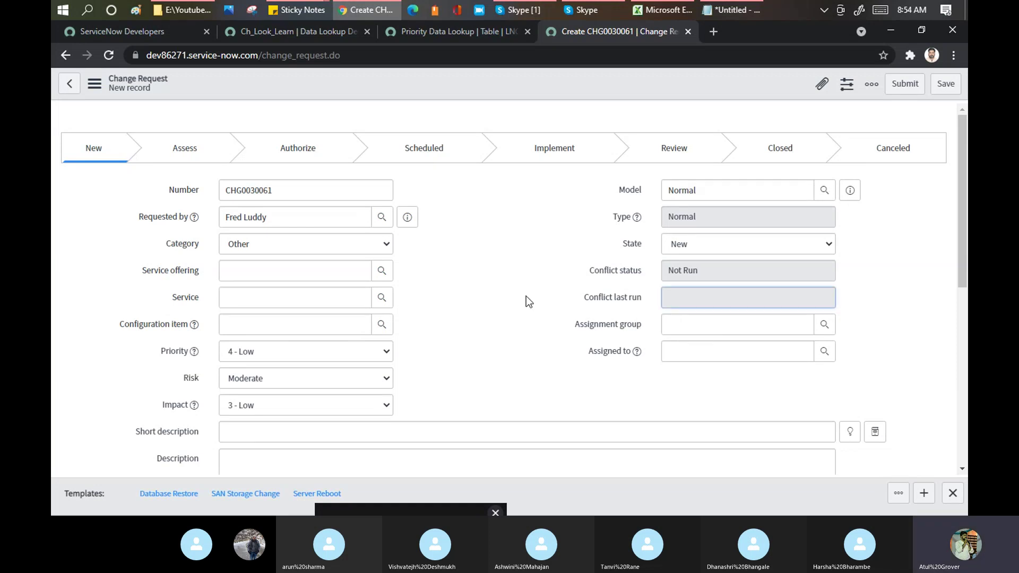
pyautogui.click(945, 86)
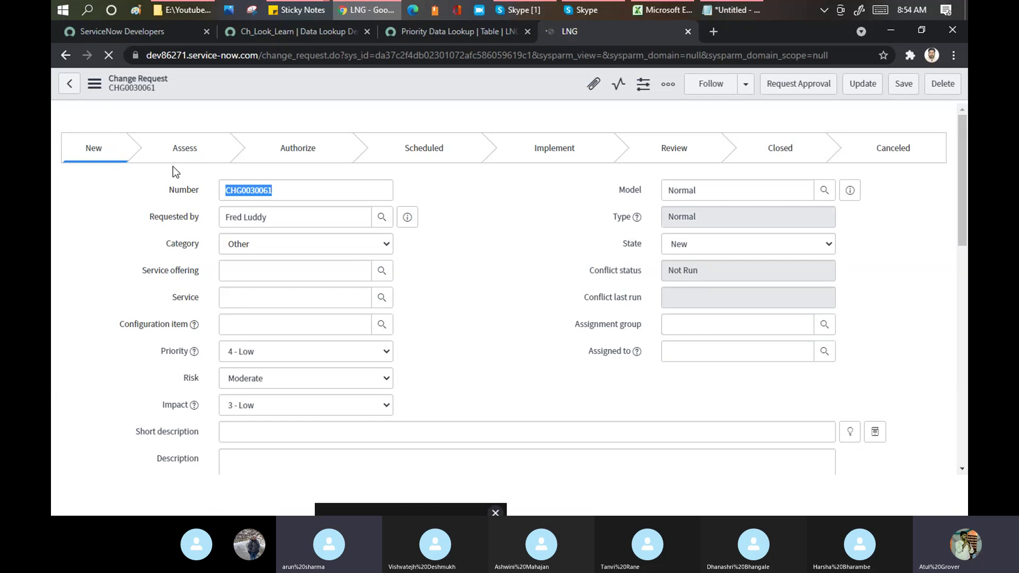
# - Review the matcher field definitions of Ch_Look_Learn, turn Run on insert back on, and save the definition
pyautogui.click(318, 32)
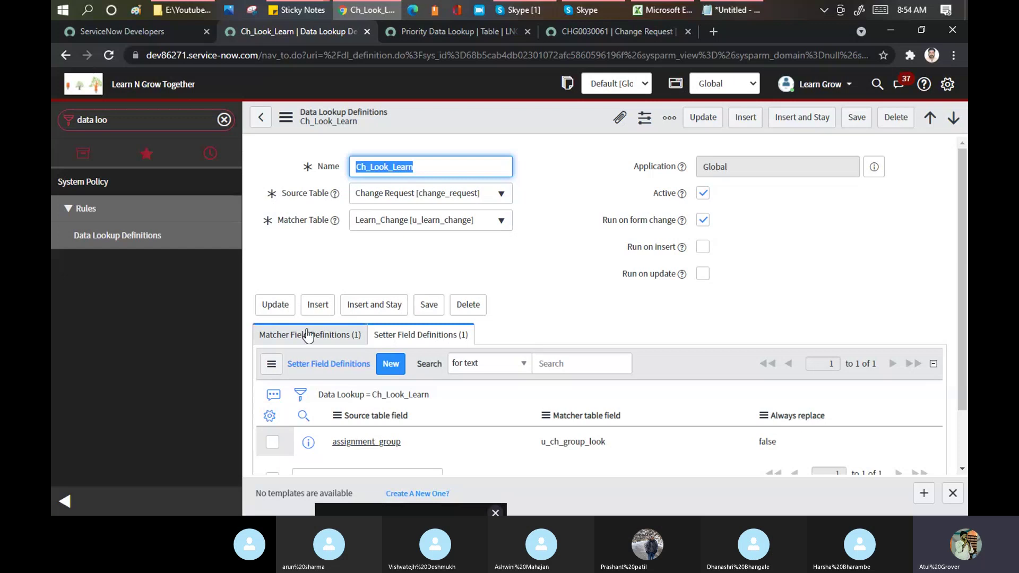
pyautogui.click(355, 337)
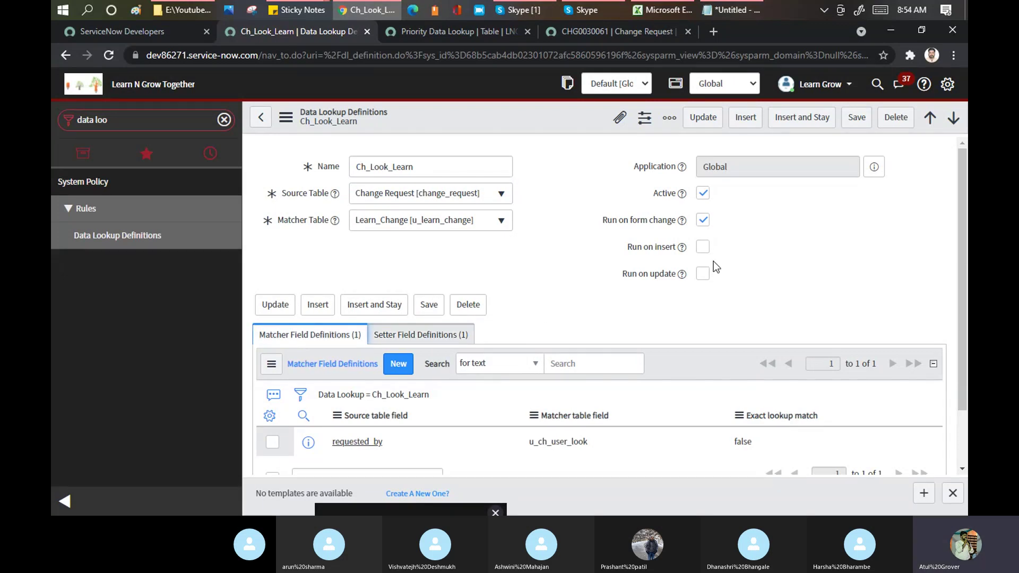
pyautogui.click(702, 248)
pyautogui.click(856, 117)
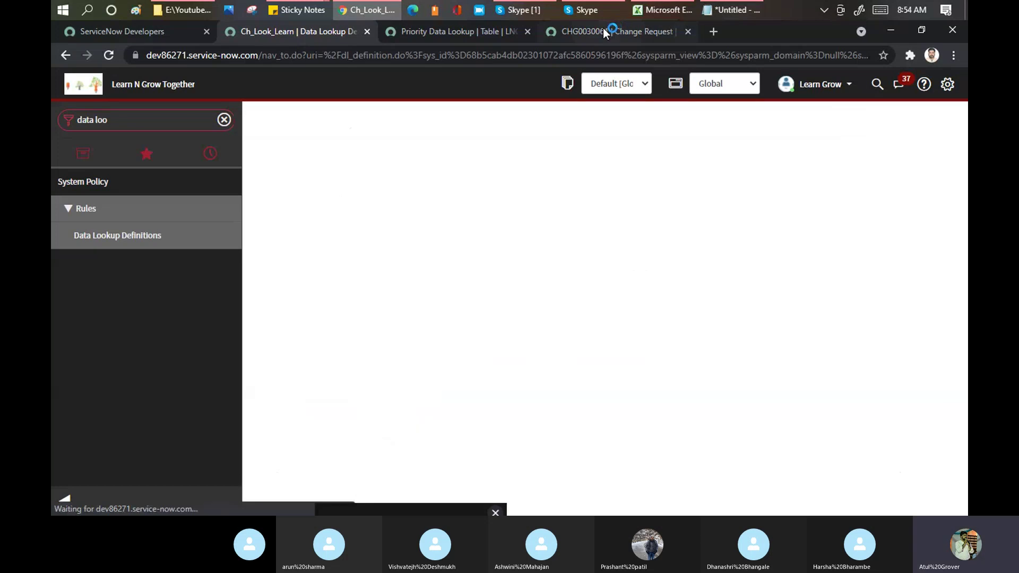
# - Open another blank change request form by removing the record parameters from the saved request's address
pyautogui.click(593, 33)
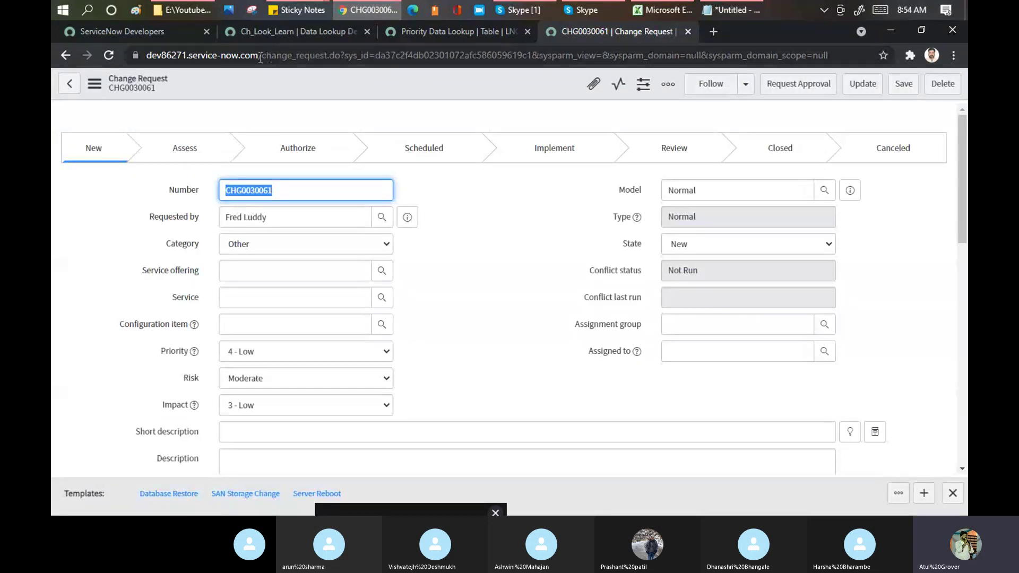
pyautogui.moveTo(342, 53); pyautogui.dragTo(864, 122)
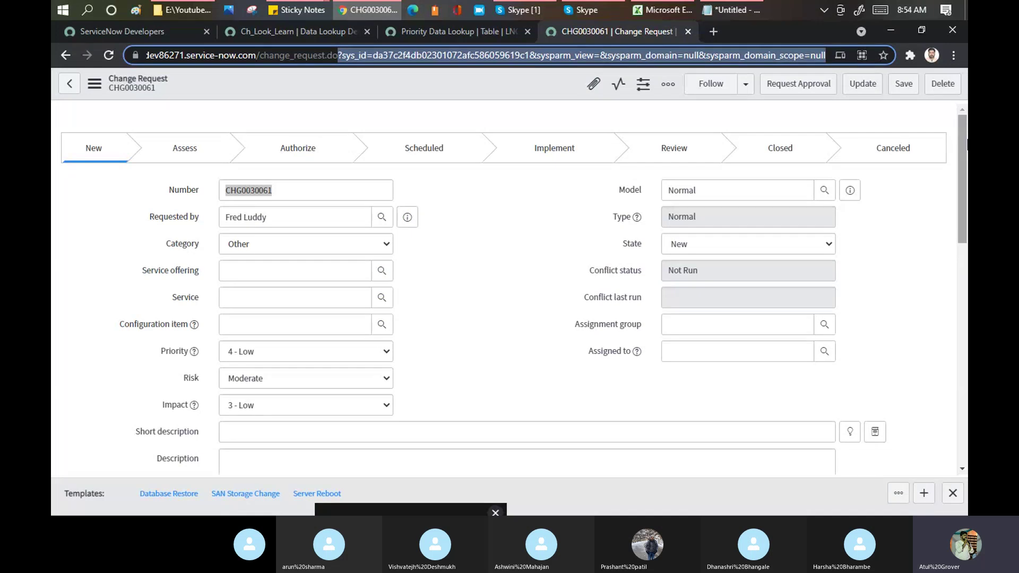
pyautogui.press('BackSpace')
pyautogui.press('Return')
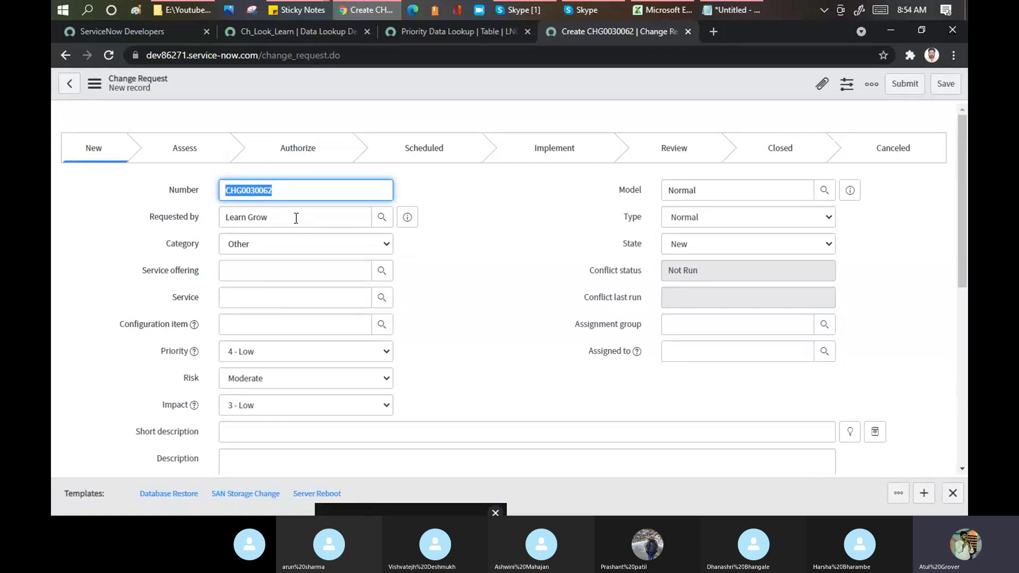
# - Try the form-change lookup by entering a requester's name in Requested by, and check the Assignment group field
pyautogui.click(296, 219)
pyautogui.moveTo(309, 218); pyautogui.dragTo(91, 220)
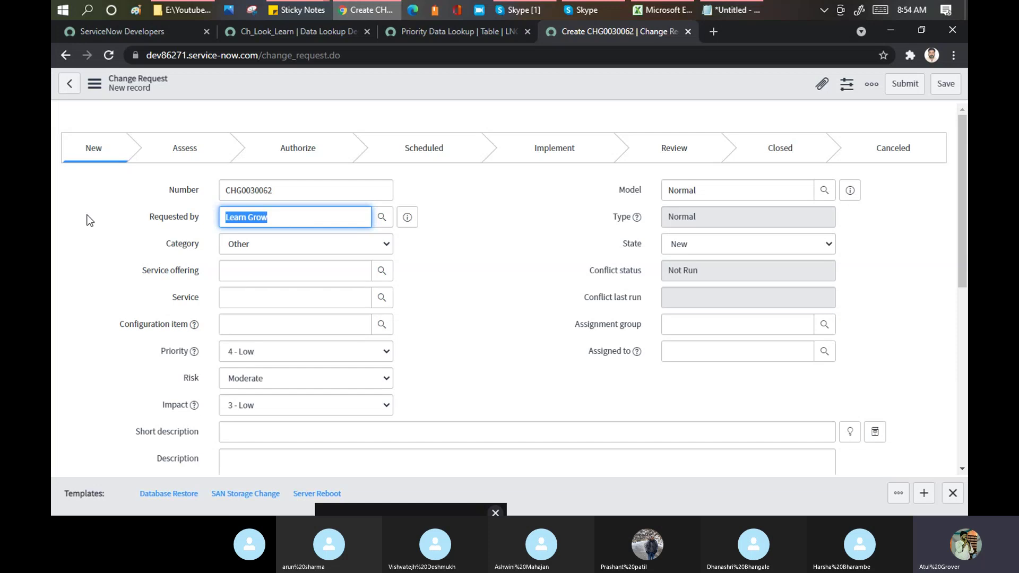
pyautogui.write('Fred')
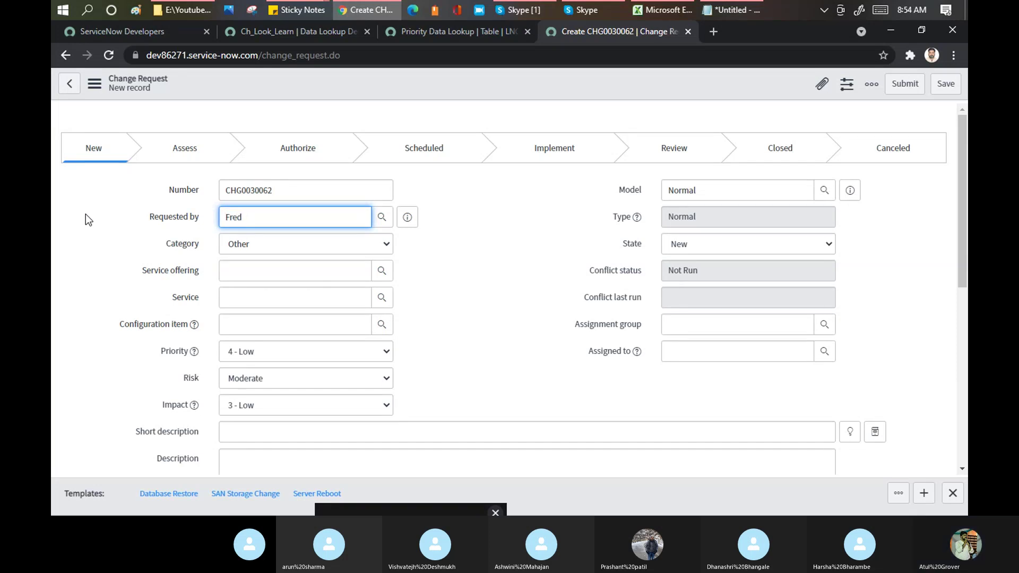
pyautogui.click(282, 247)
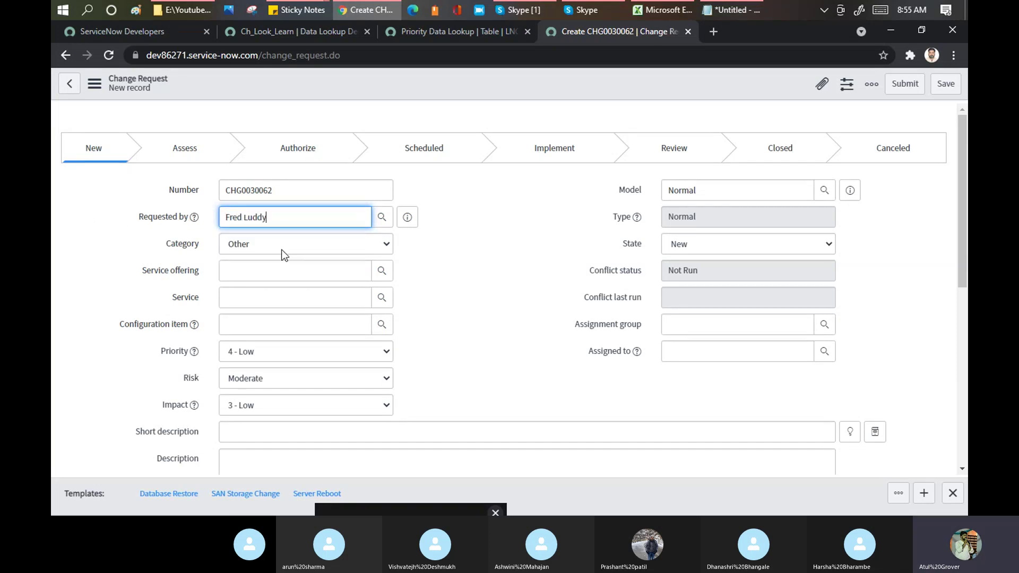
pyautogui.click(475, 277)
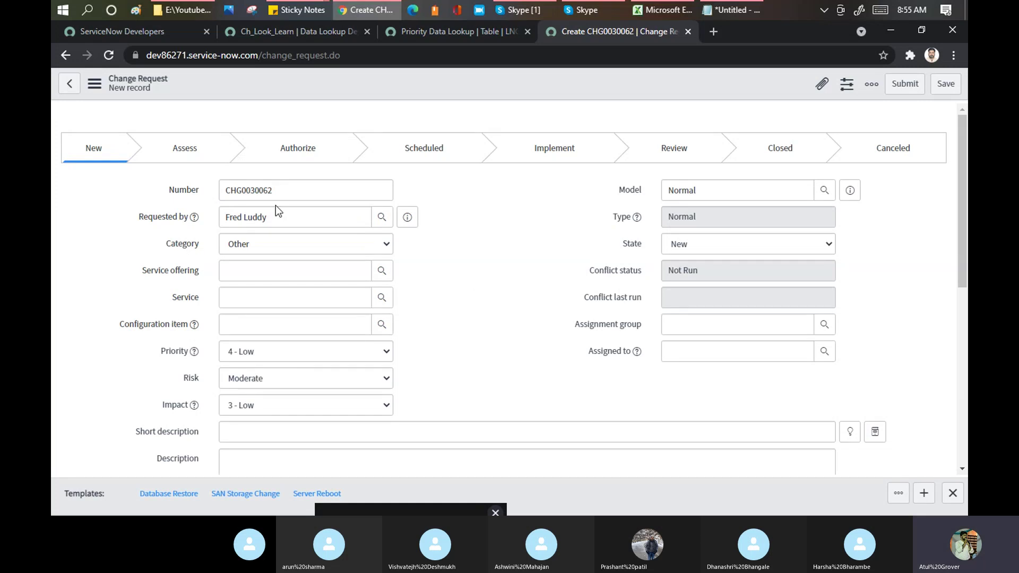
# - Change Requested by to the user labelled architect and save the change request to test the lookup on insert
pyautogui.moveTo(266, 217); pyautogui.dragTo(68, 211)
pyautogui.write('Abel')
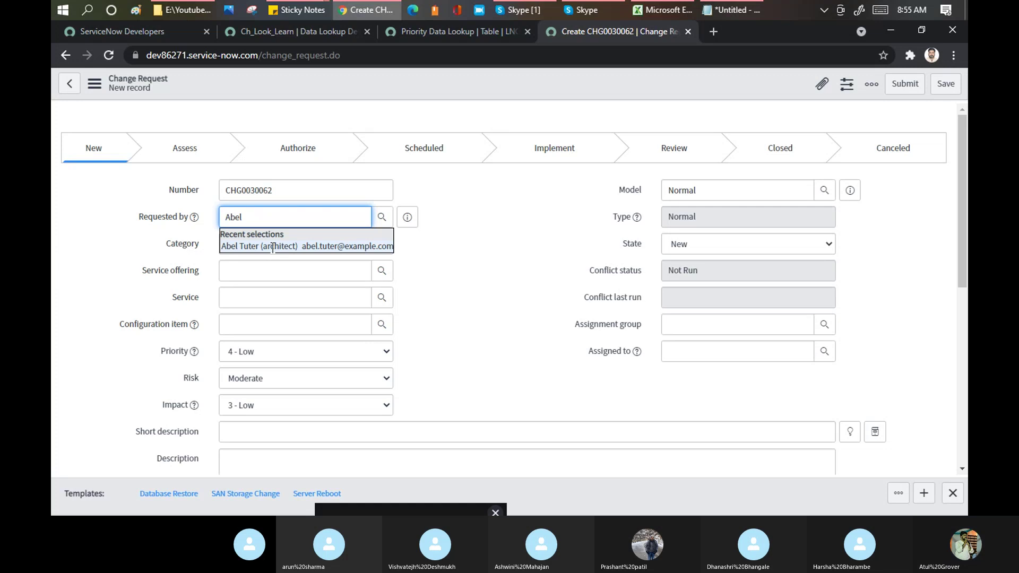
pyautogui.click(268, 248)
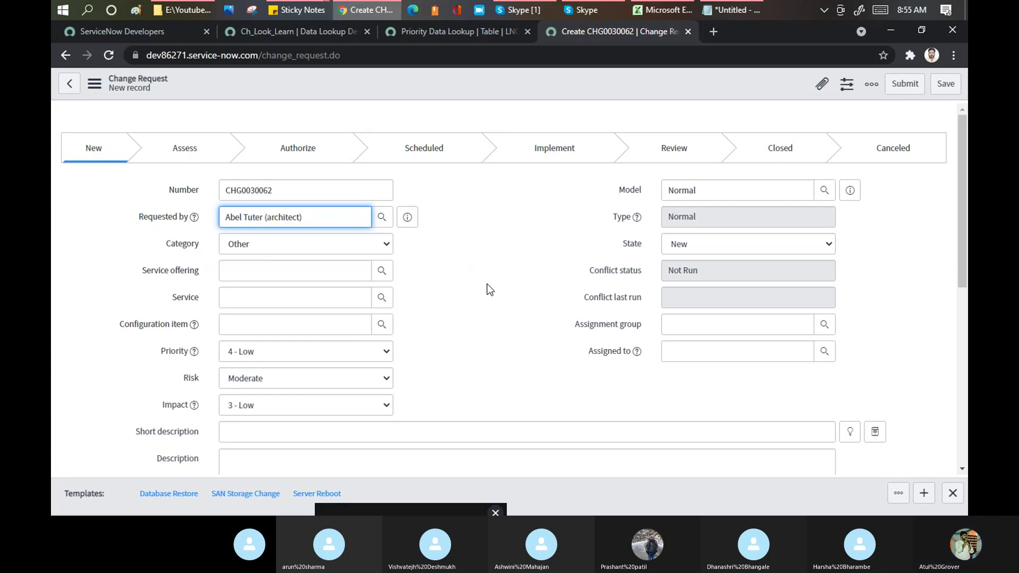
pyautogui.press('Tab')
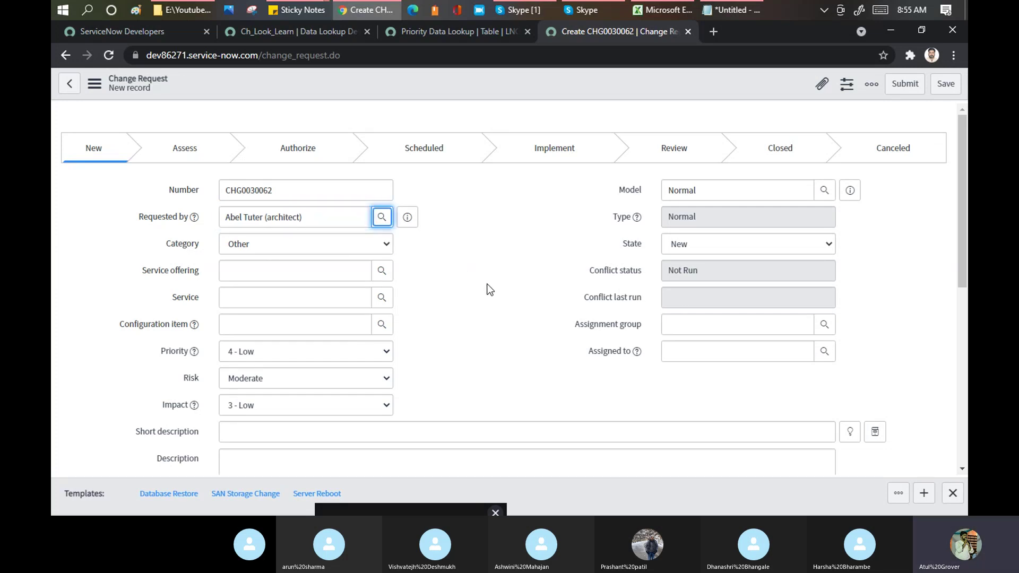
pyautogui.click(942, 97)
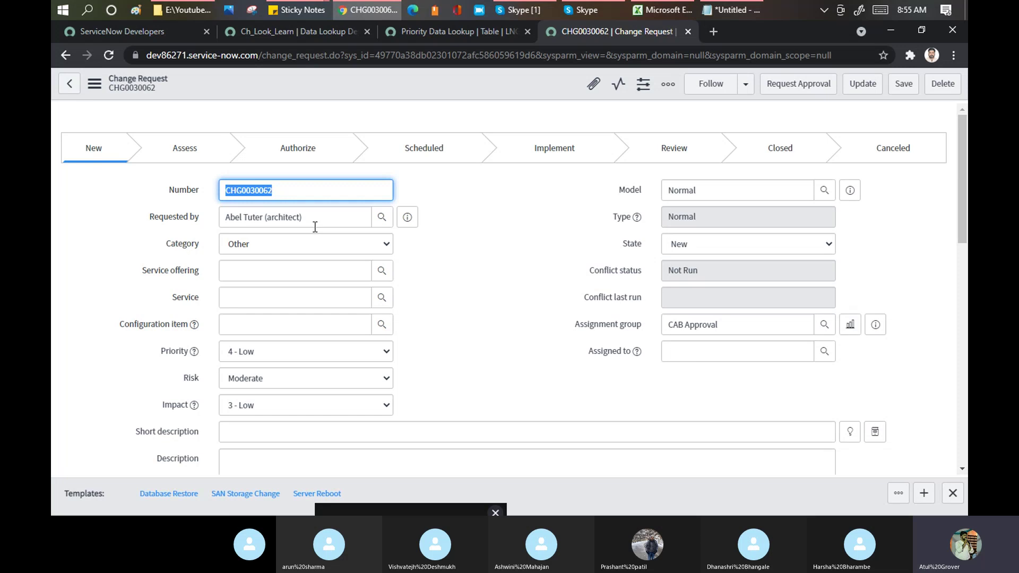
# - Switch to the Skype call window, mute the microphone, and unmute it again
pyautogui.click(511, 11)
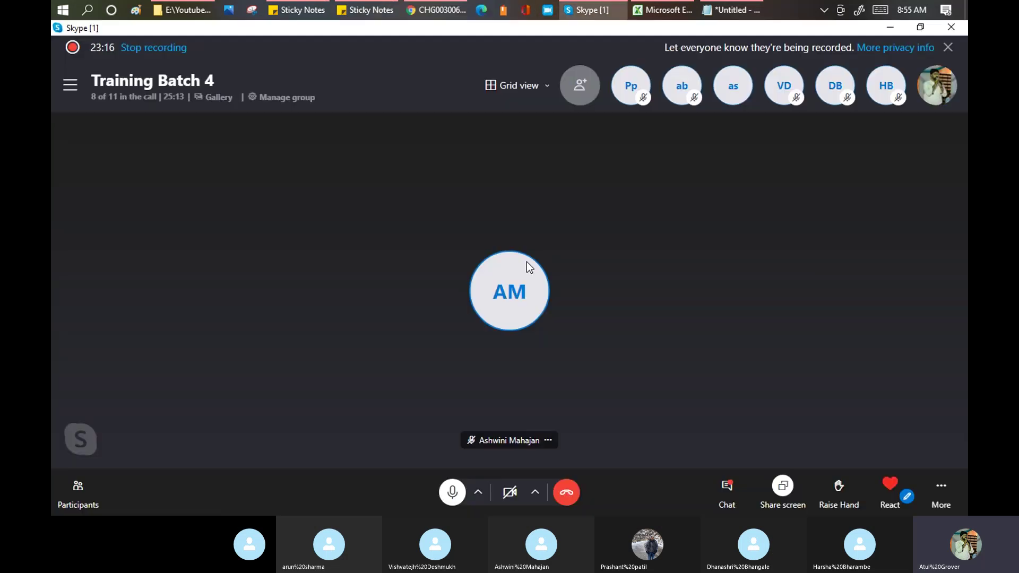
pyautogui.click(451, 492)
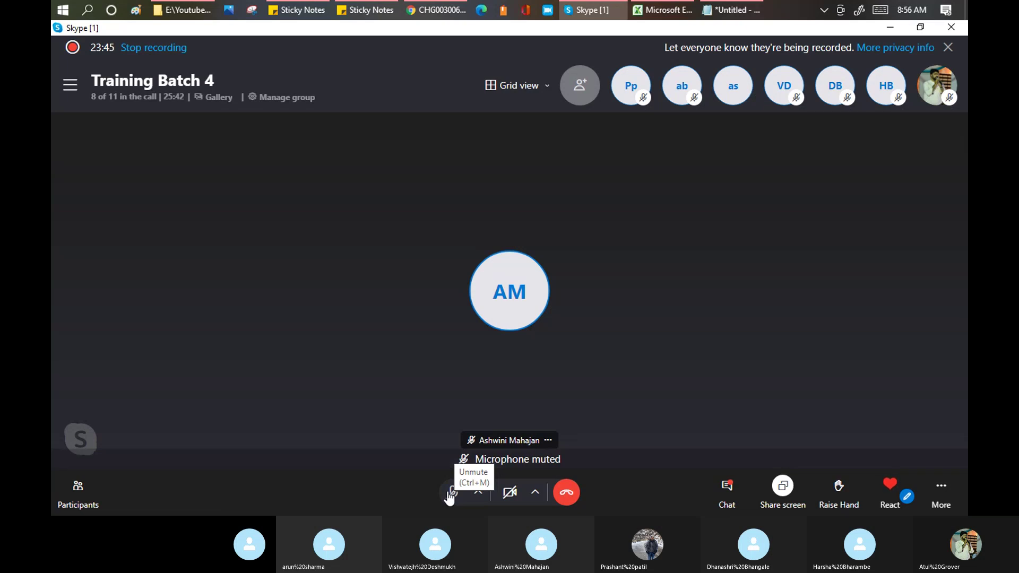
pyautogui.click(451, 493)
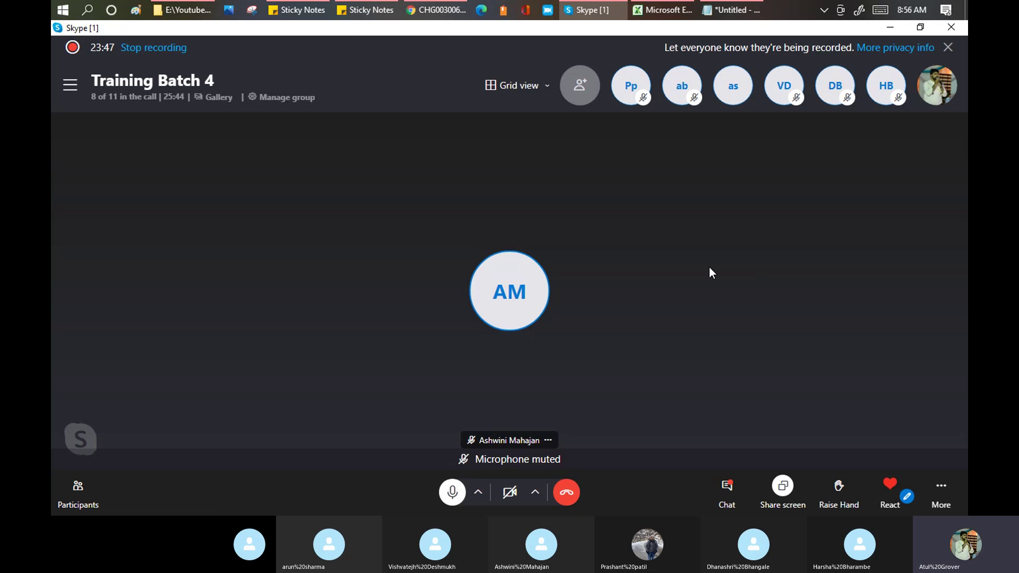
# - Switch to the ServiceNow browser window and open the u_learn_change table's record list from the navigator
pyautogui.click(442, 10)
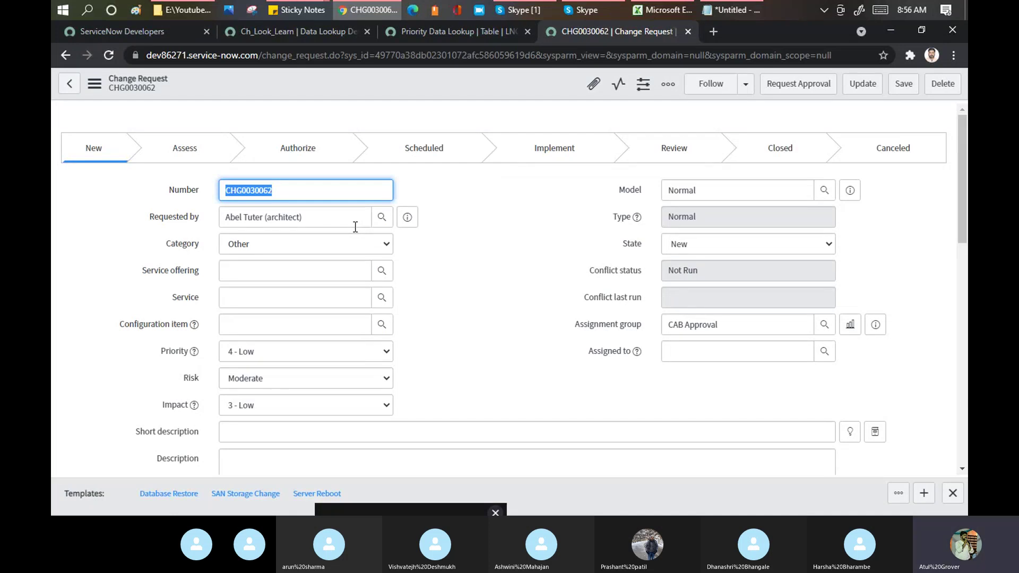
pyautogui.click(290, 33)
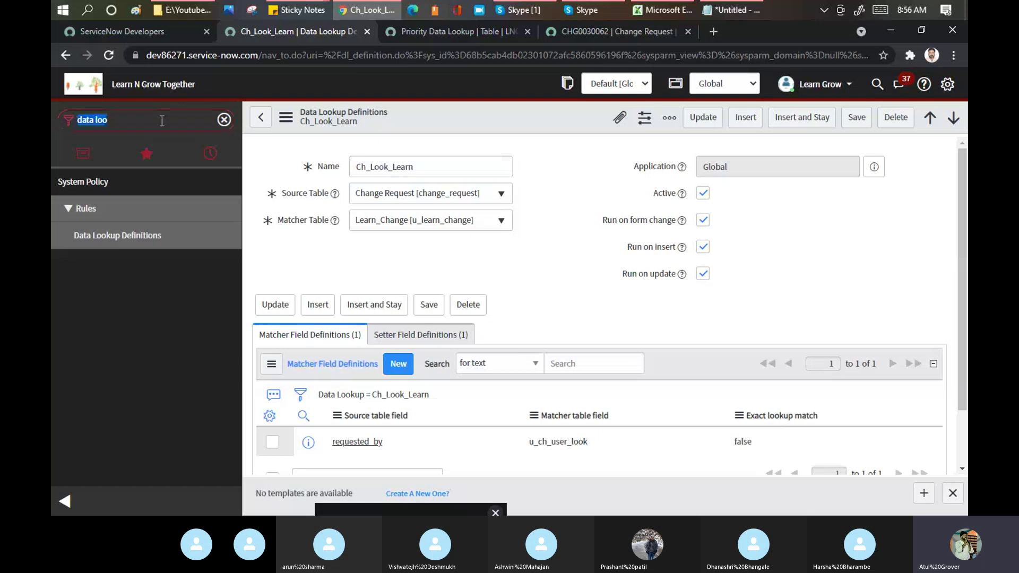
pyautogui.write('u_')
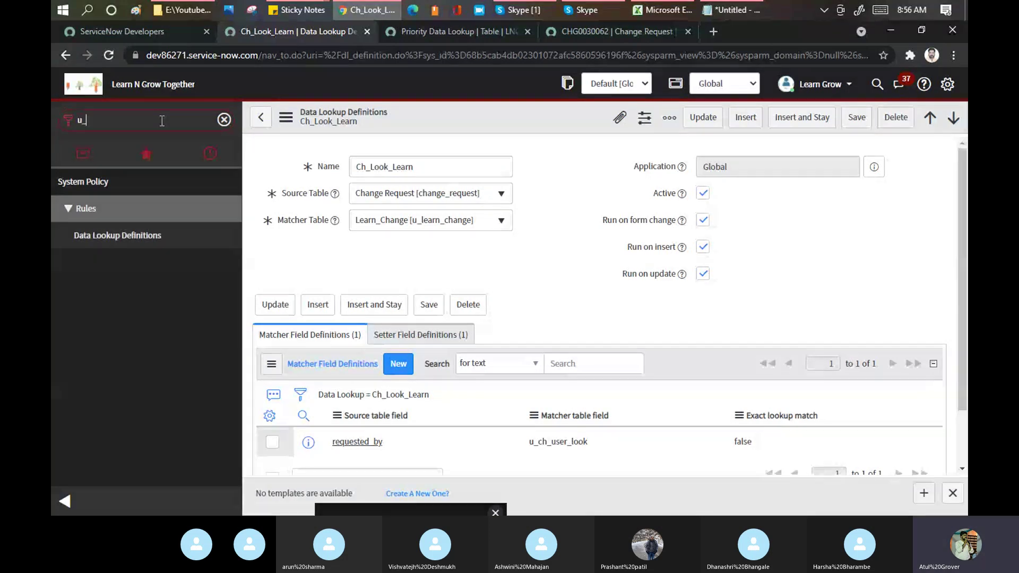
pyautogui.write('learn')
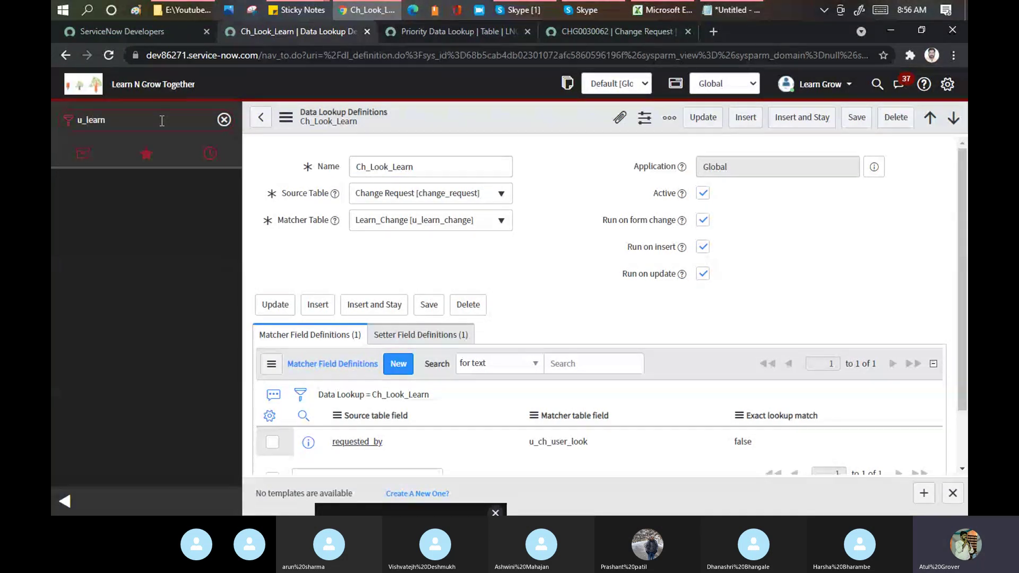
pyautogui.write('_change.list')
pyautogui.press('Return')
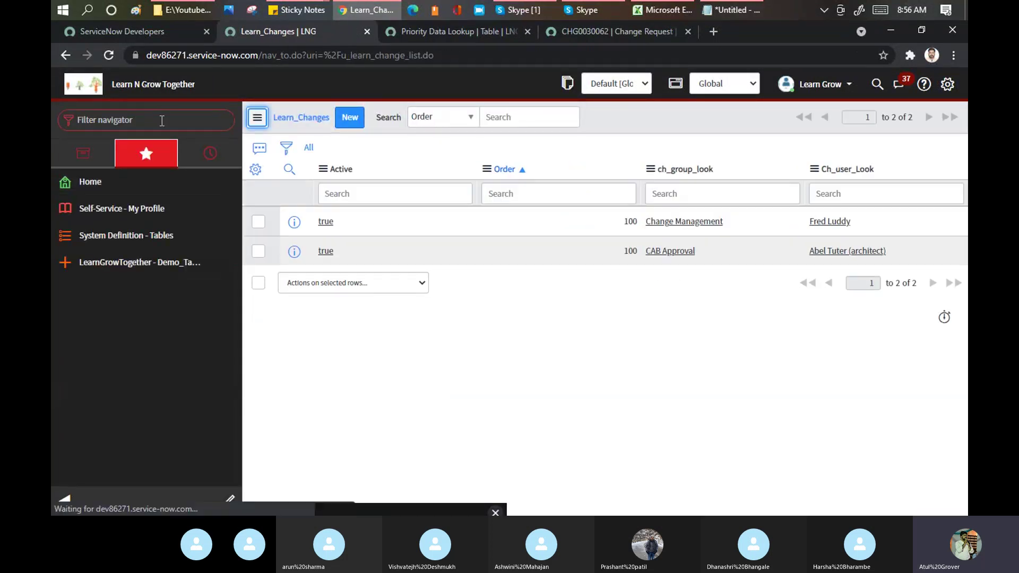
# - Open the first Learn_Changes record's Ch_user_Look user in a separate browser tab and review the user's details and roles
pyautogui.middleClick(818, 231)
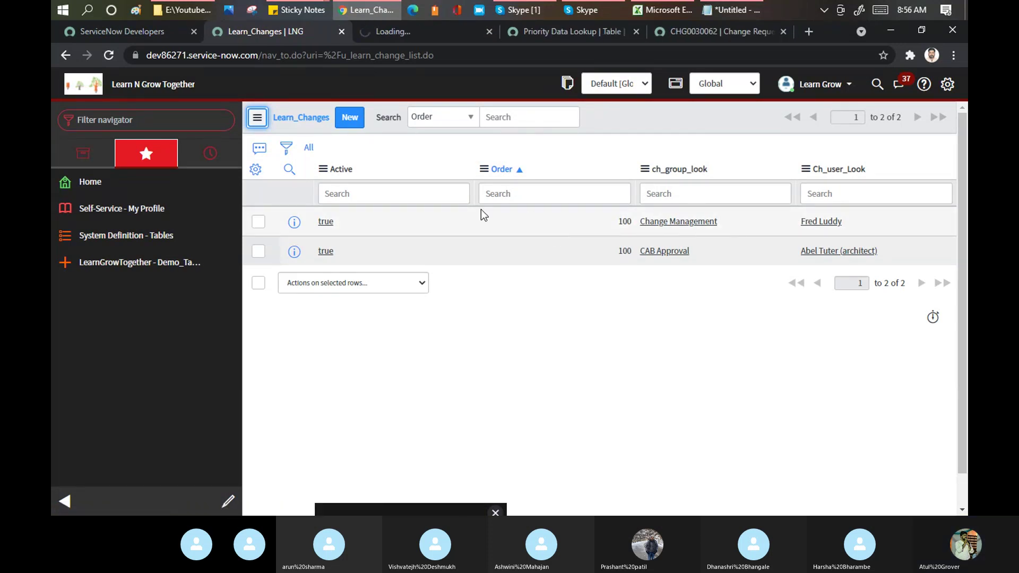
pyautogui.click(407, 31)
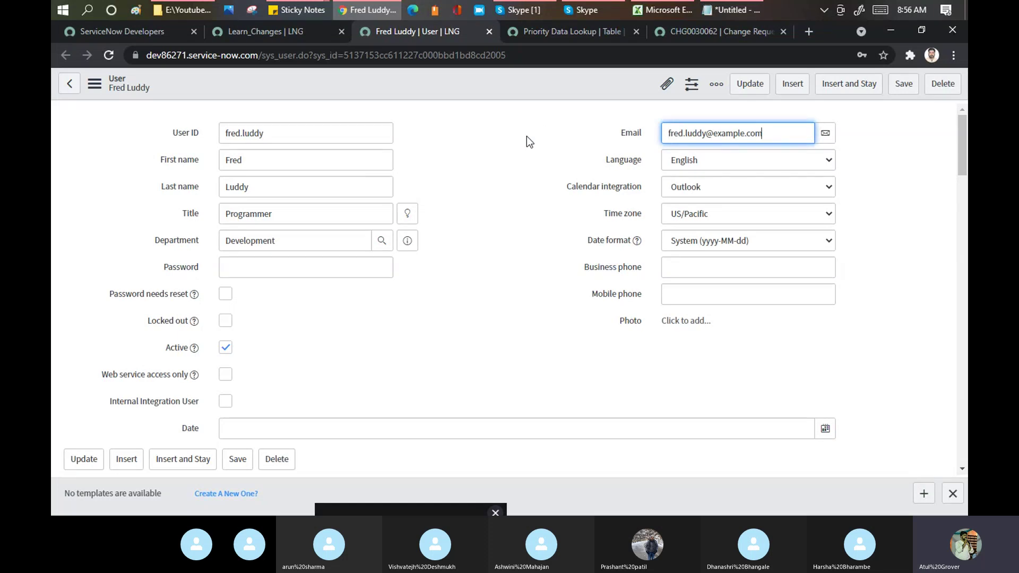
pyautogui.scroll(-8, 497, 164)
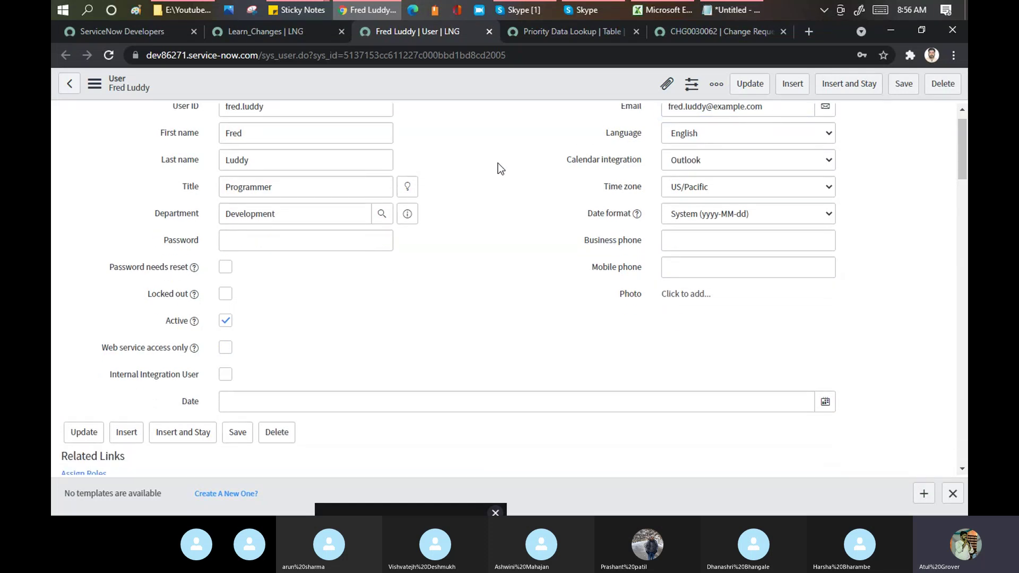
pyautogui.scroll(-1, 498, 163)
pyautogui.scroll(1, 498, 163)
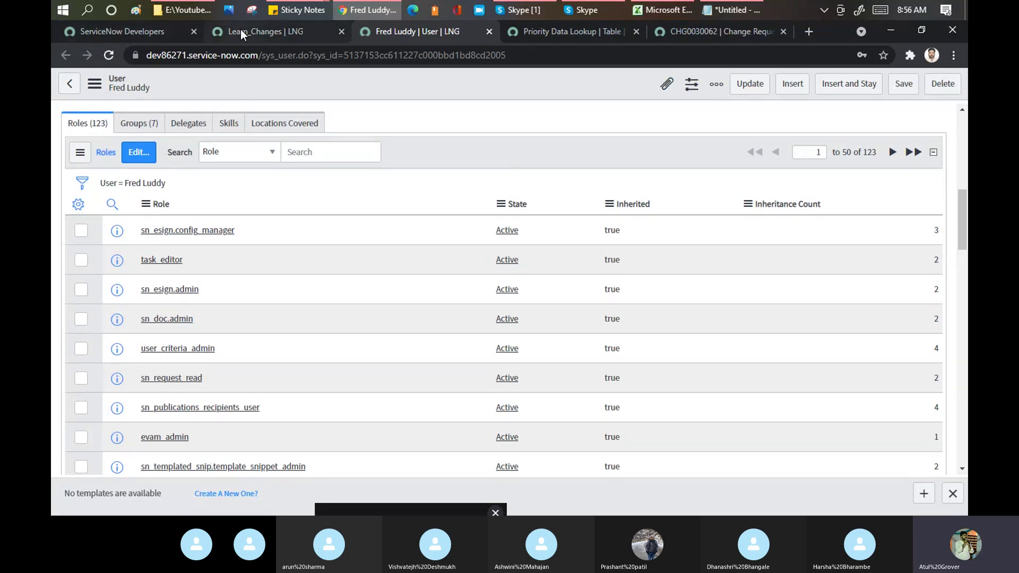
# - Return to the Learn_Changes list and open the first record's ch_group_look value for editing
pyautogui.click(279, 28)
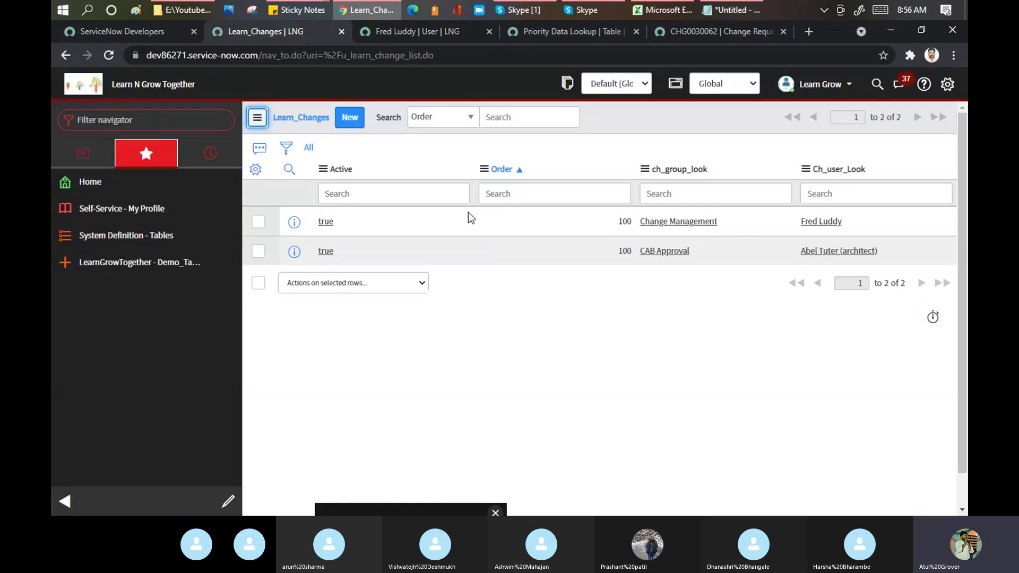
pyautogui.click(765, 227)
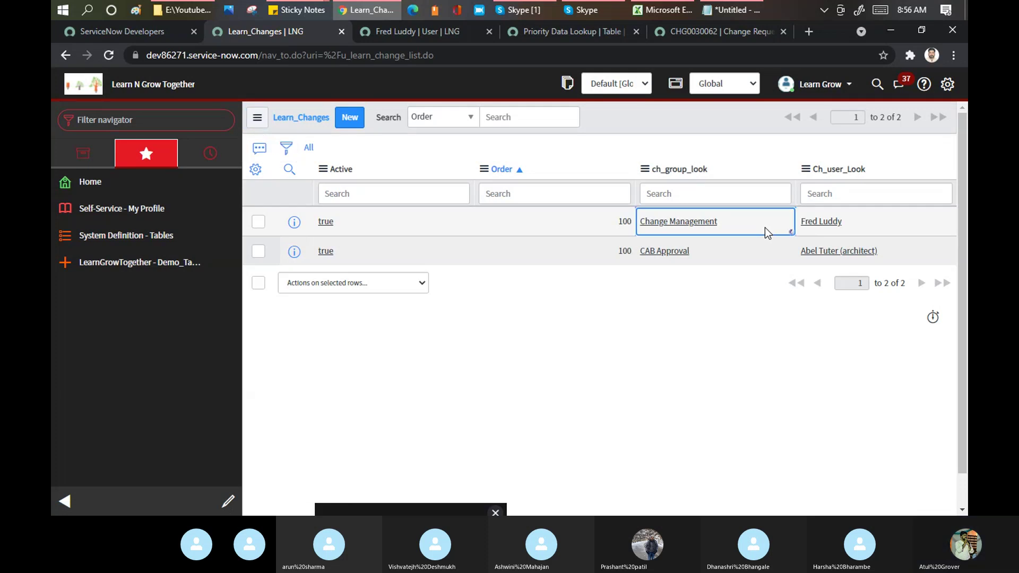
pyautogui.doubleClick(766, 227)
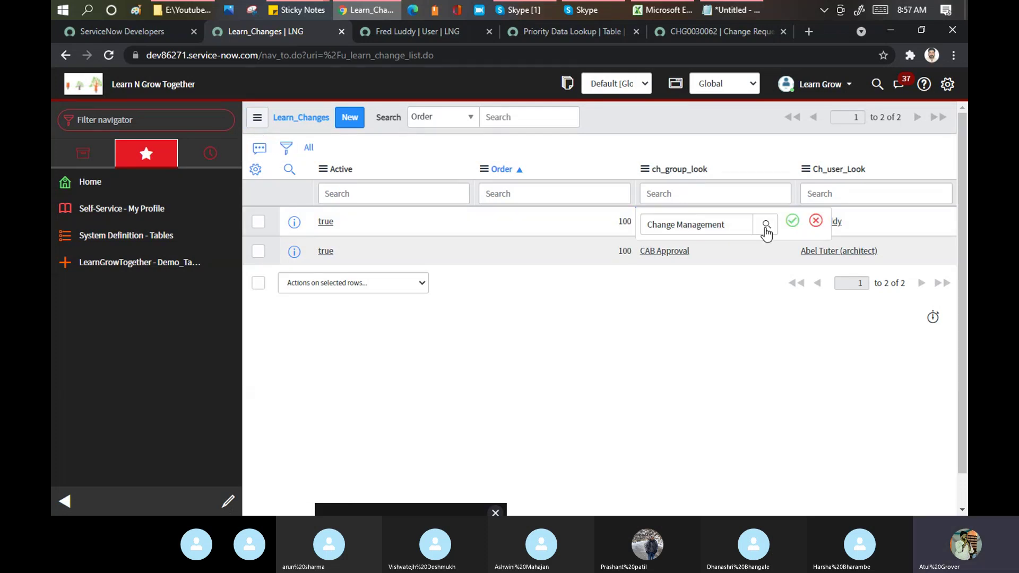
# - Try to find a replacement group for the first record by searching for cha, Imp and *imp
pyautogui.write('cha')
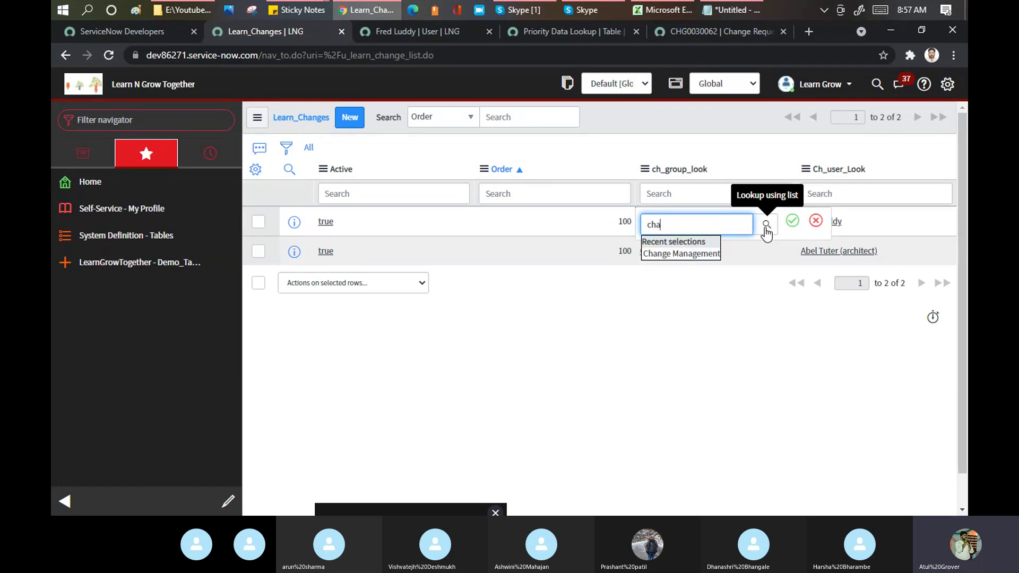
pyautogui.press('BackSpace')
pyautogui.press('BackSpace')
pyautogui.press('BackSpace')
pyautogui.write('Major')
pyautogui.press('BackSpace')
pyautogui.press('BackSpace')
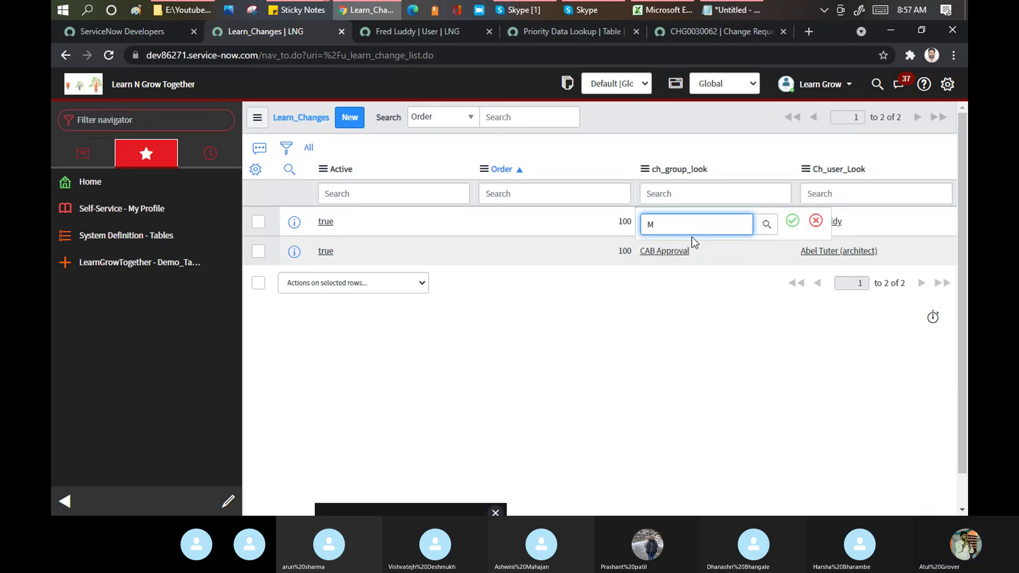
pyautogui.write('I')
pyautogui.press('BackSpace')
pyautogui.press('BackSpace')
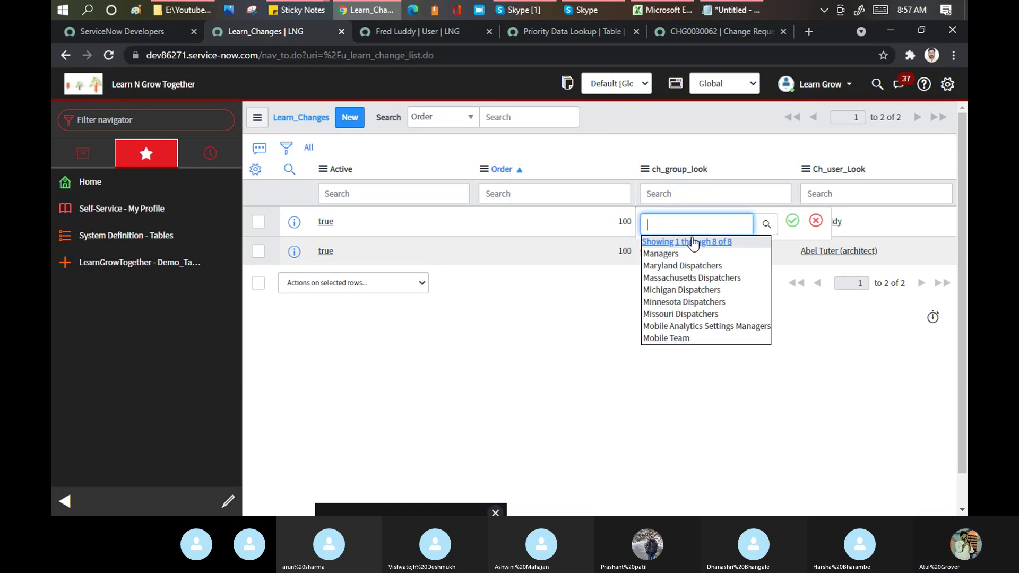
pyautogui.write('Imp')
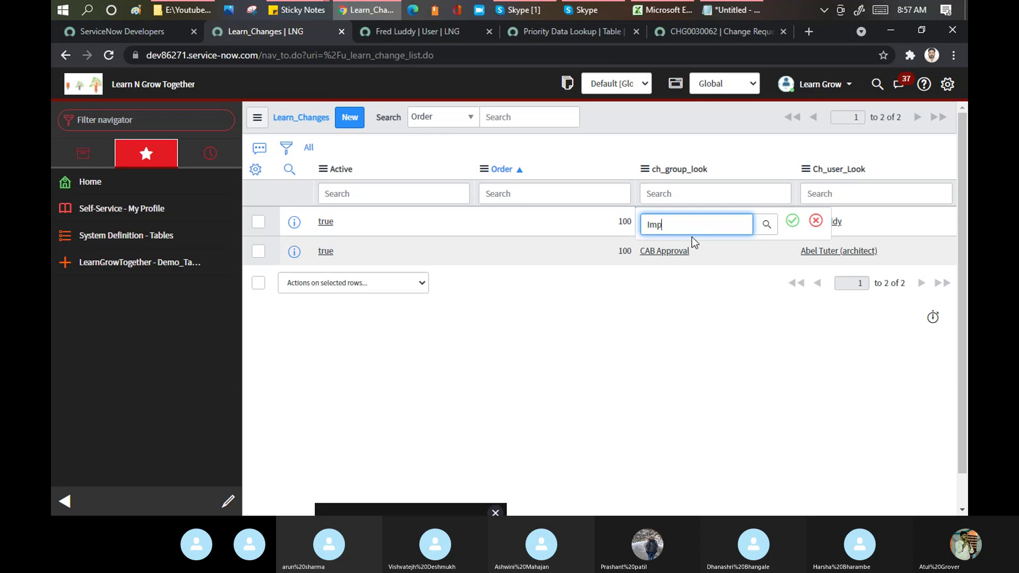
pyautogui.press('BackSpace')
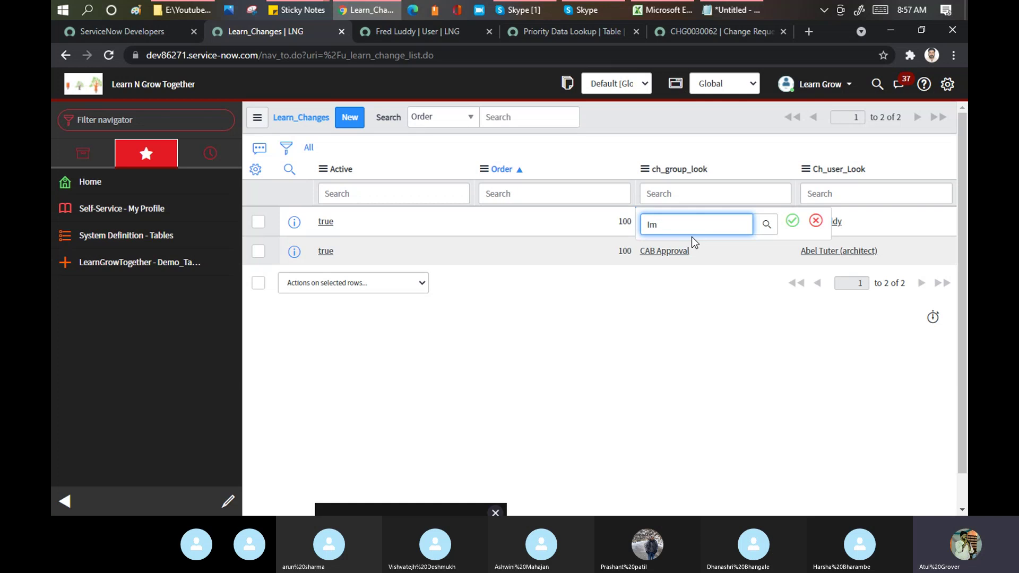
pyautogui.press('BackSpace')
pyautogui.press('BackSpace')
pyautogui.write('*im')
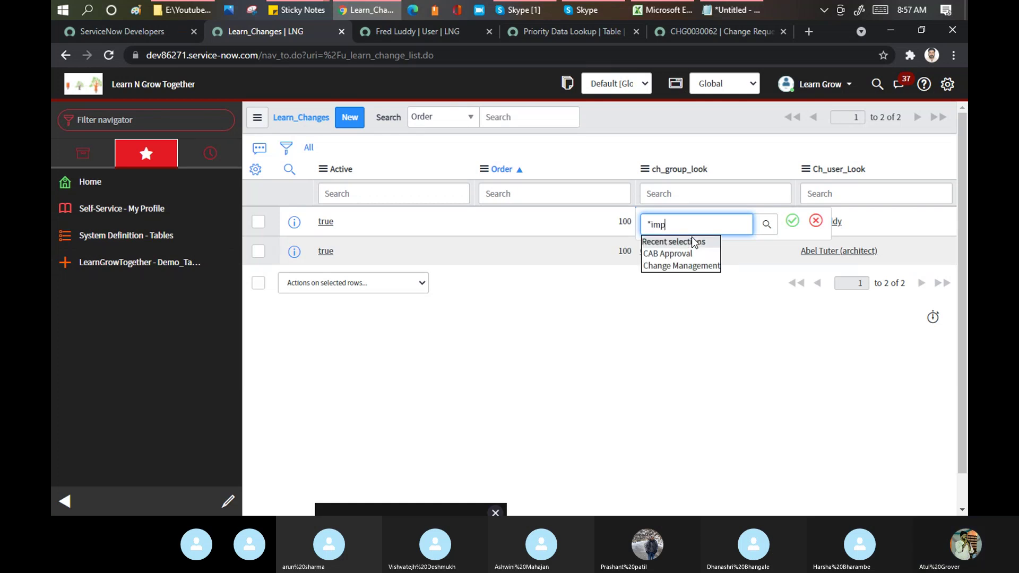
pyautogui.write('p')
pyautogui.press('BackSpace')
pyautogui.press('BackSpace')
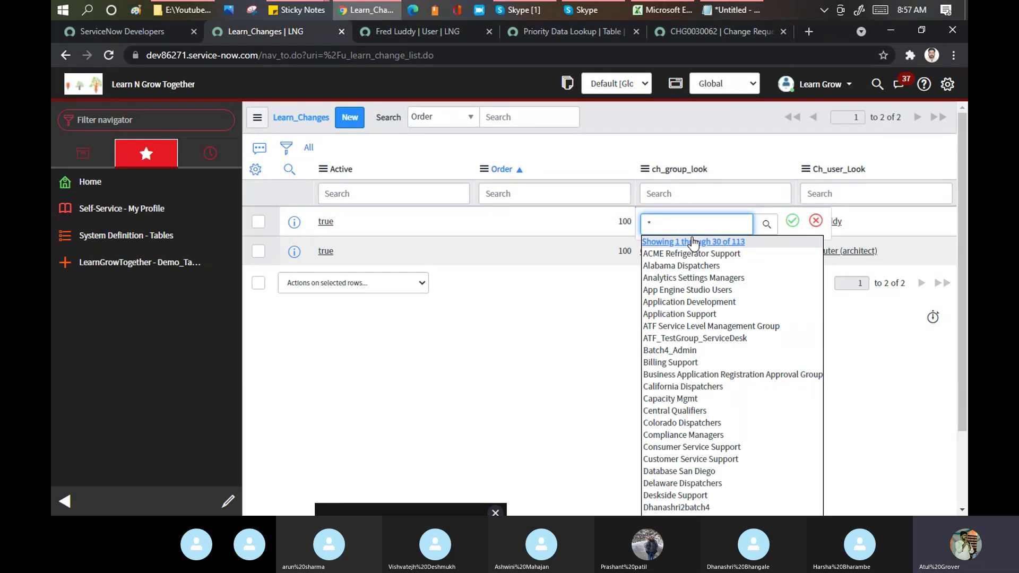
# - Look up *Da, choose the Database group as the first record's ch_group_look and save the value
pyautogui.press('BackSpace')
pyautogui.write('Da')
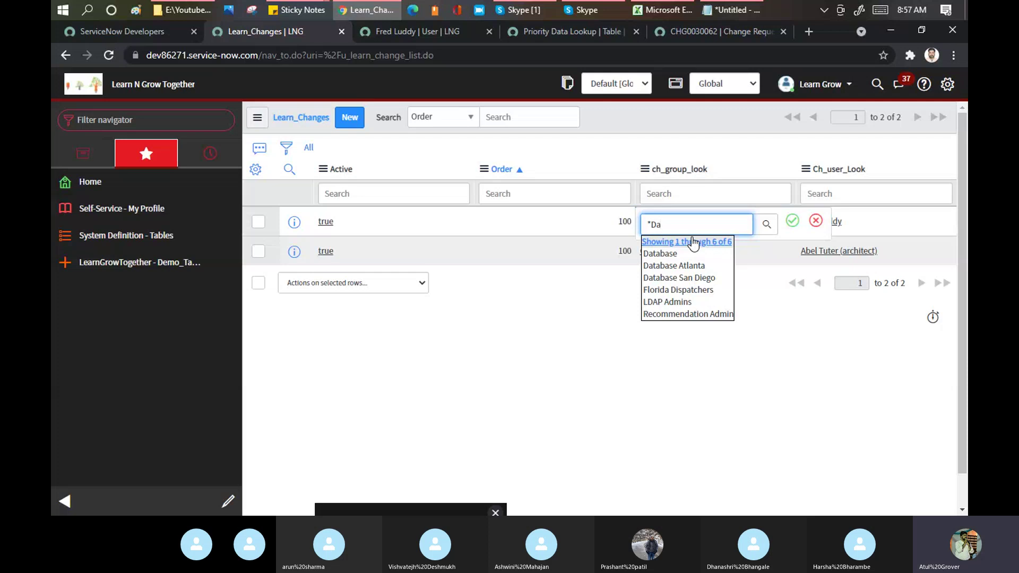
pyautogui.click(663, 256)
pyautogui.click(793, 223)
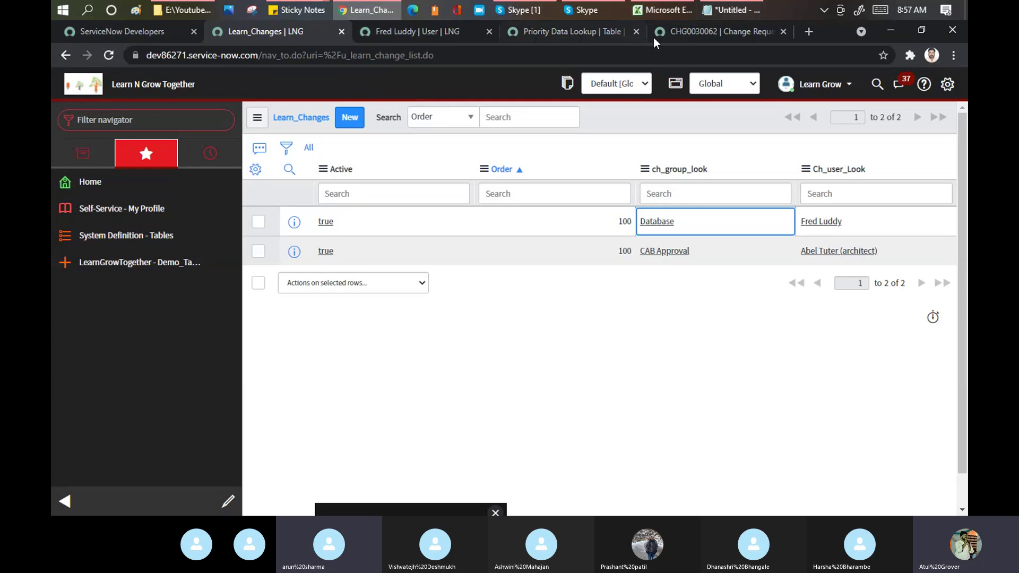
# - Open a blank change request form by shortening the existing change request's address to change_request.do
pyautogui.click(714, 35)
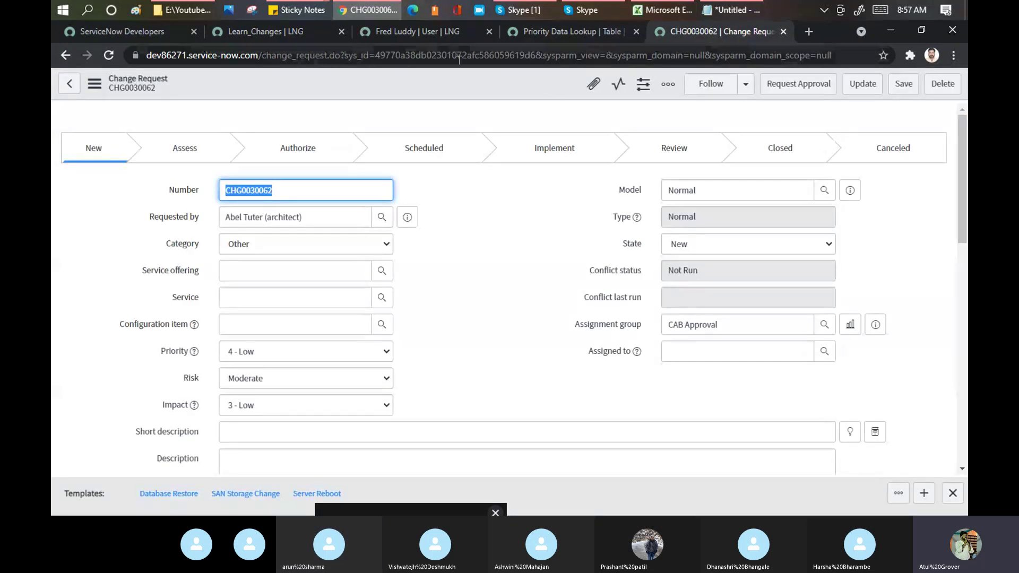
pyautogui.click(257, 56)
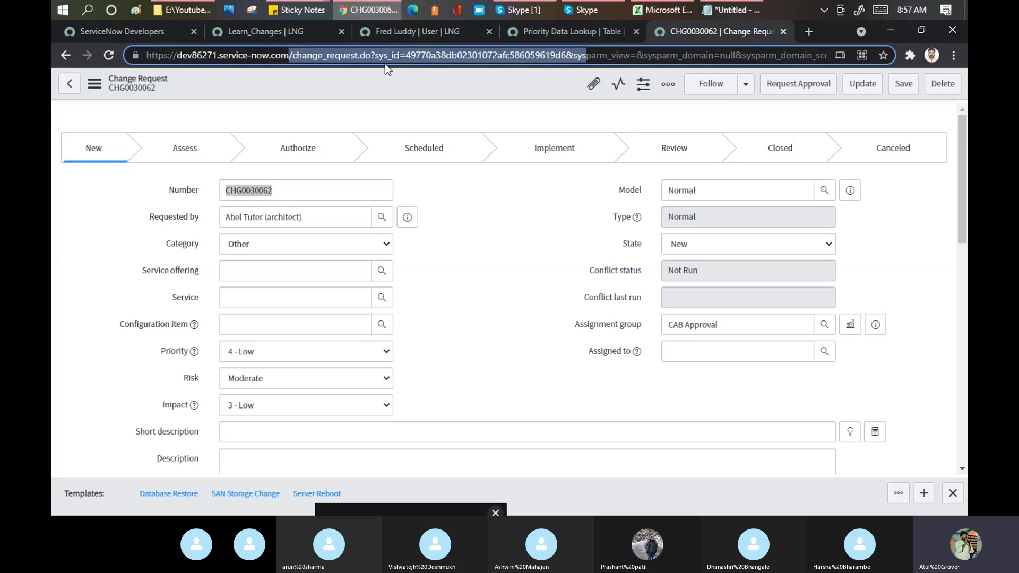
pyautogui.click(368, 56)
pyautogui.moveTo(368, 57); pyautogui.dragTo(967, 178)
pyautogui.press('BackSpace')
pyautogui.press('Return')
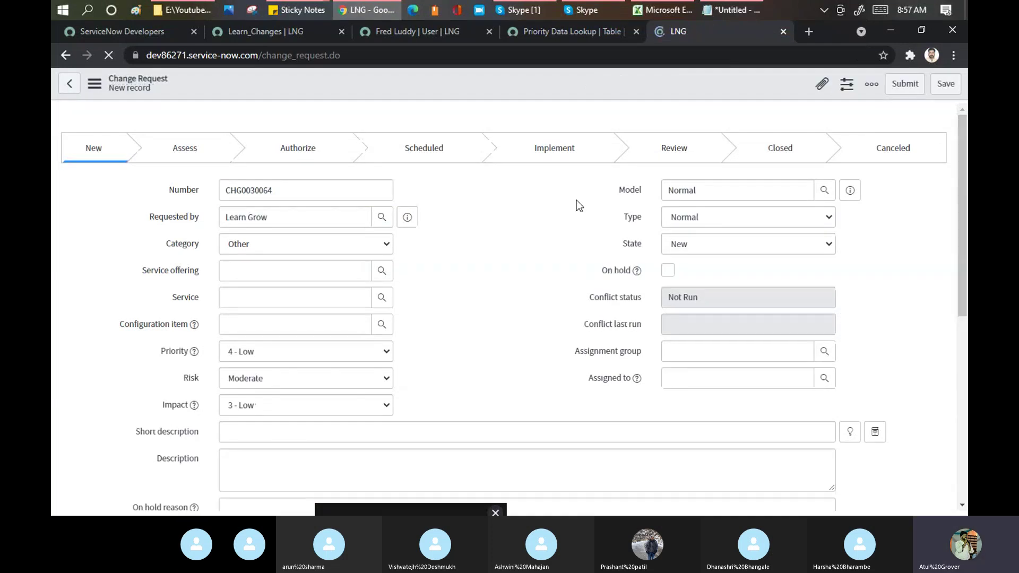
# - Set Requested by to the user from the first Learn_Changes record and save the new change request
pyautogui.click(316, 214)
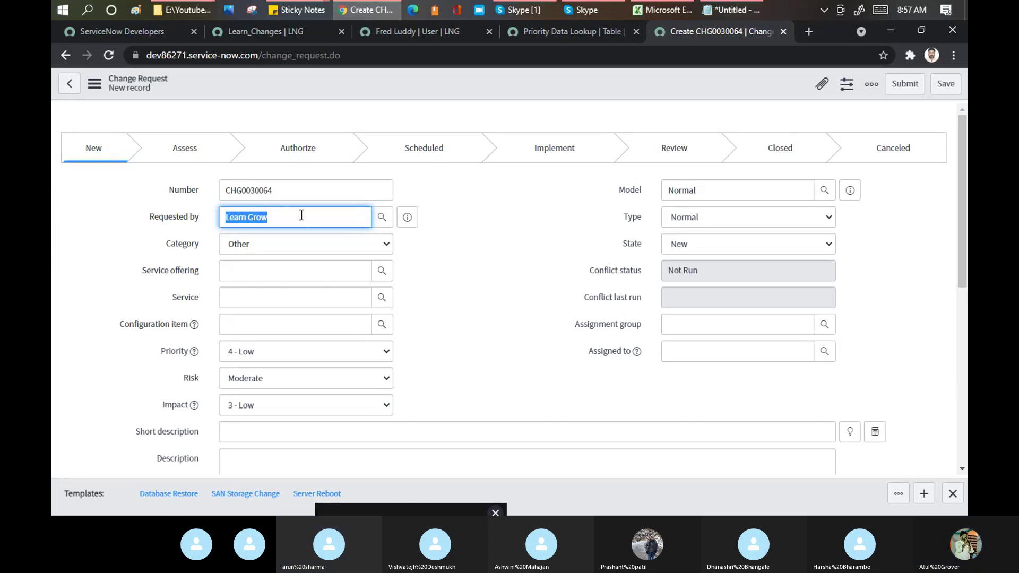
pyautogui.write('Fre')
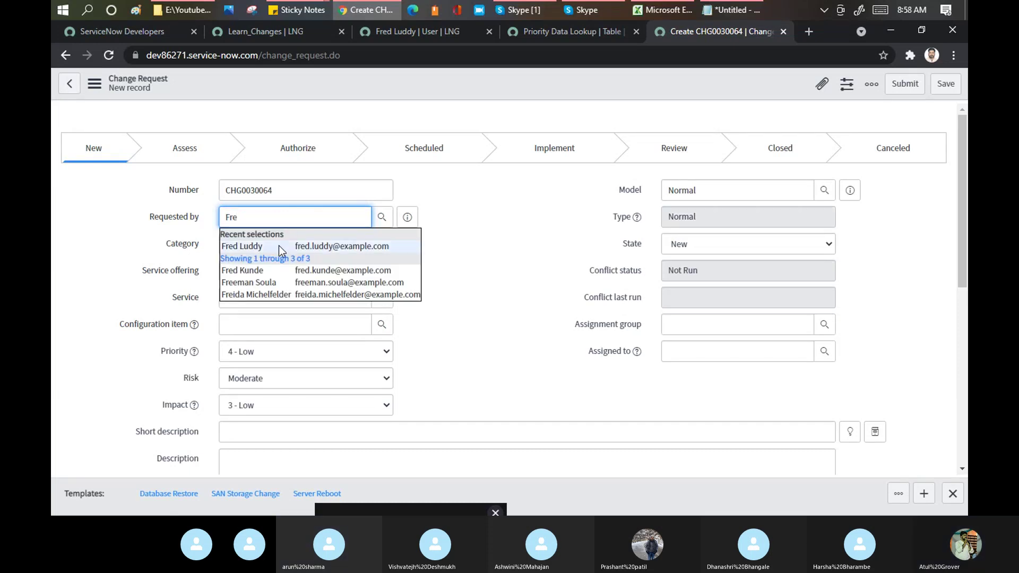
pyautogui.click(280, 246)
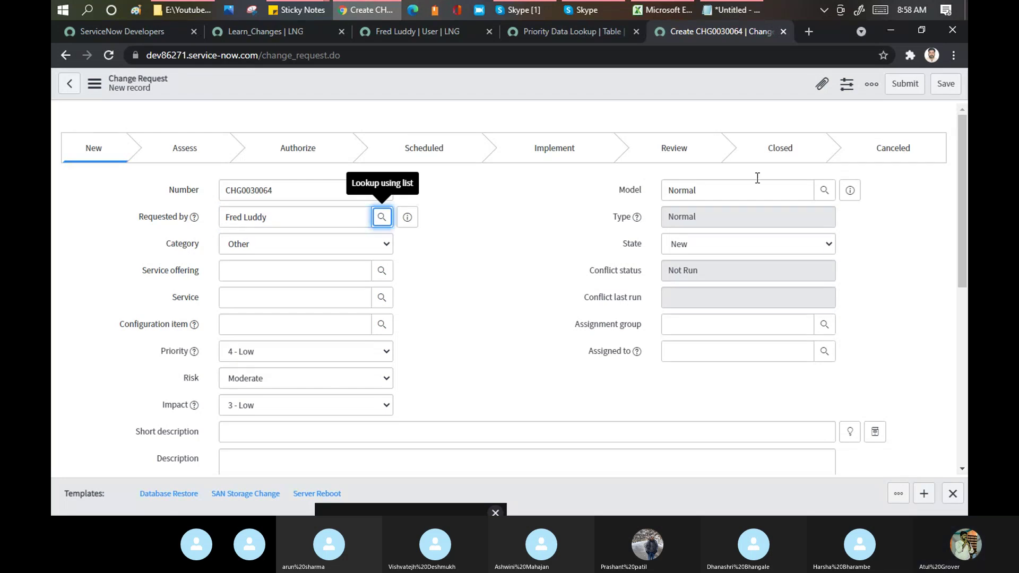
pyautogui.click(946, 85)
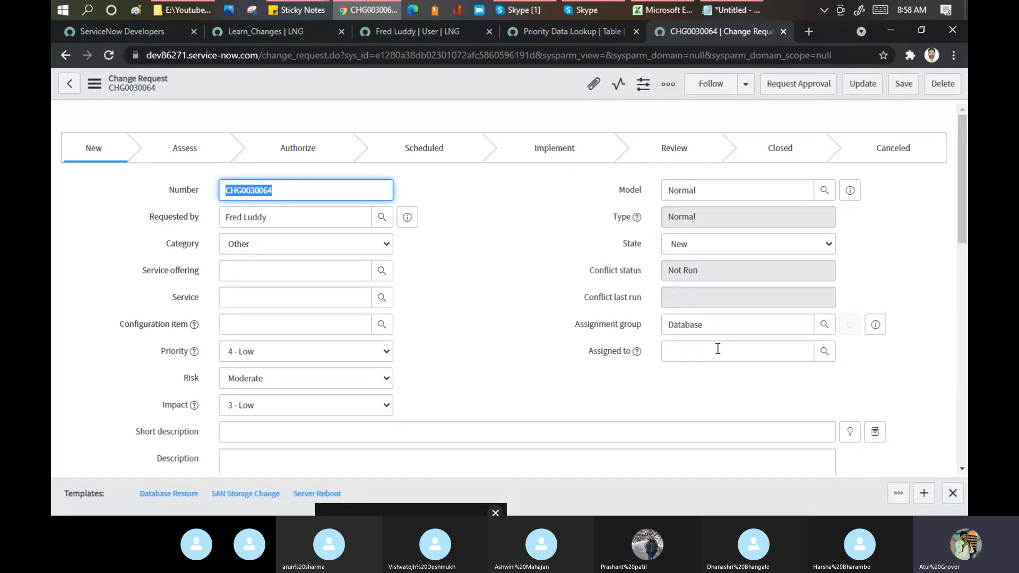
# - Filter the navigator by "data loo", open Data Lookup Definitions and open the Ch_Look_Learn record
pyautogui.click(266, 33)
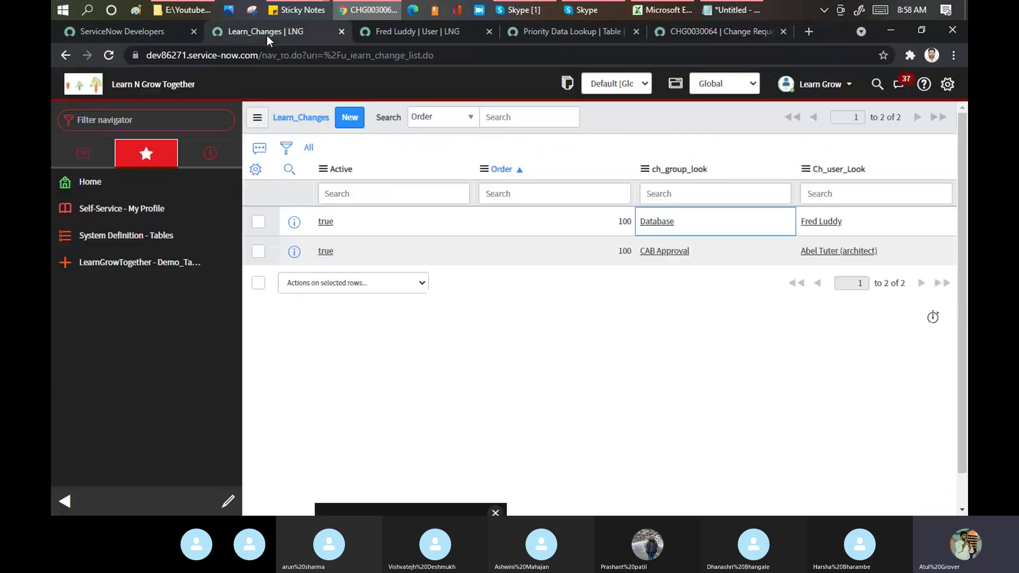
pyautogui.click(143, 120)
pyautogui.write('data l')
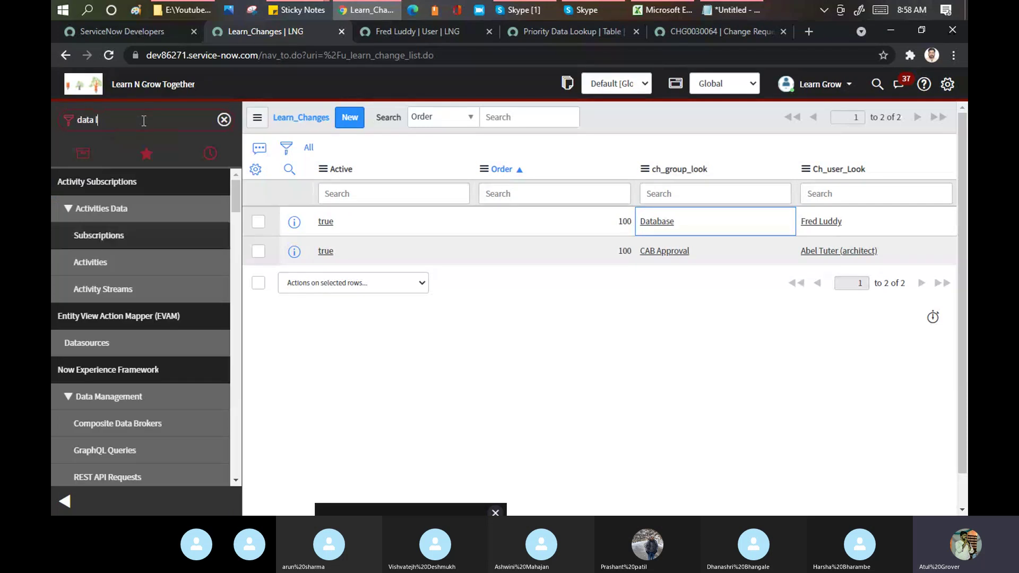
pyautogui.write('oo')
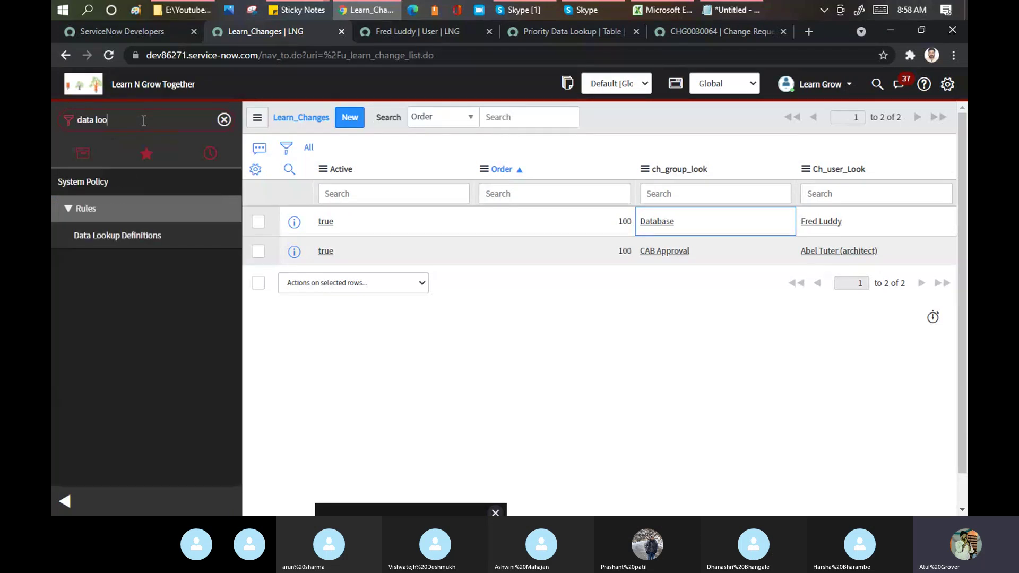
pyautogui.click(135, 236)
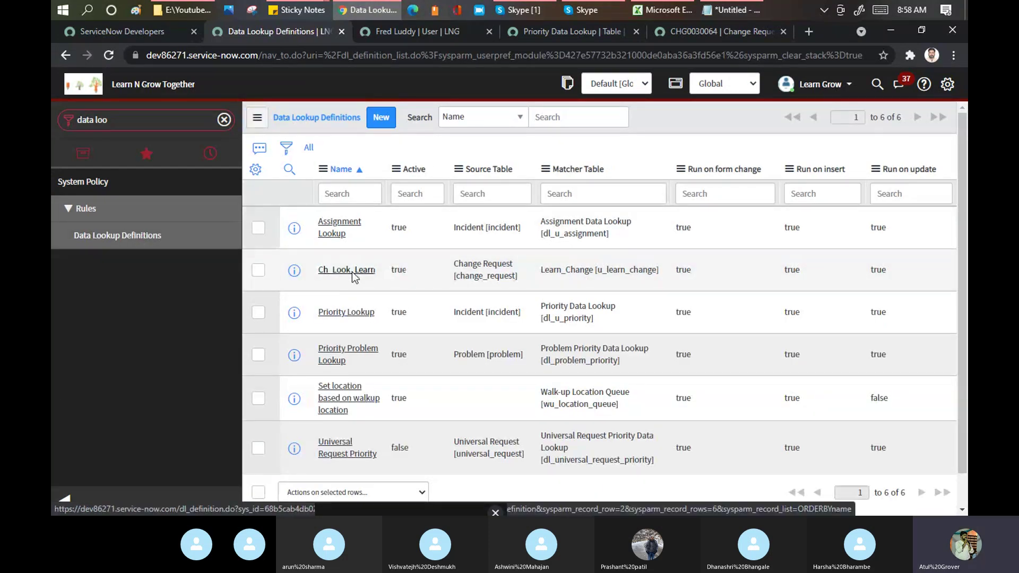
pyautogui.click(352, 272)
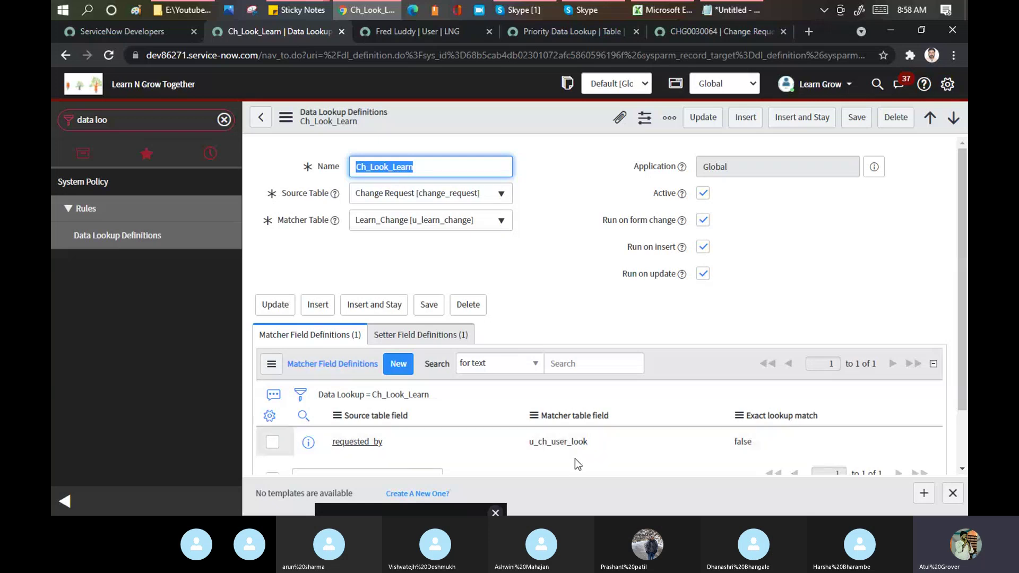
# - Set Exact lookup match to true for the requested_by matcher field definition
pyautogui.moveTo(789, 420)
pyautogui.click(773, 444)
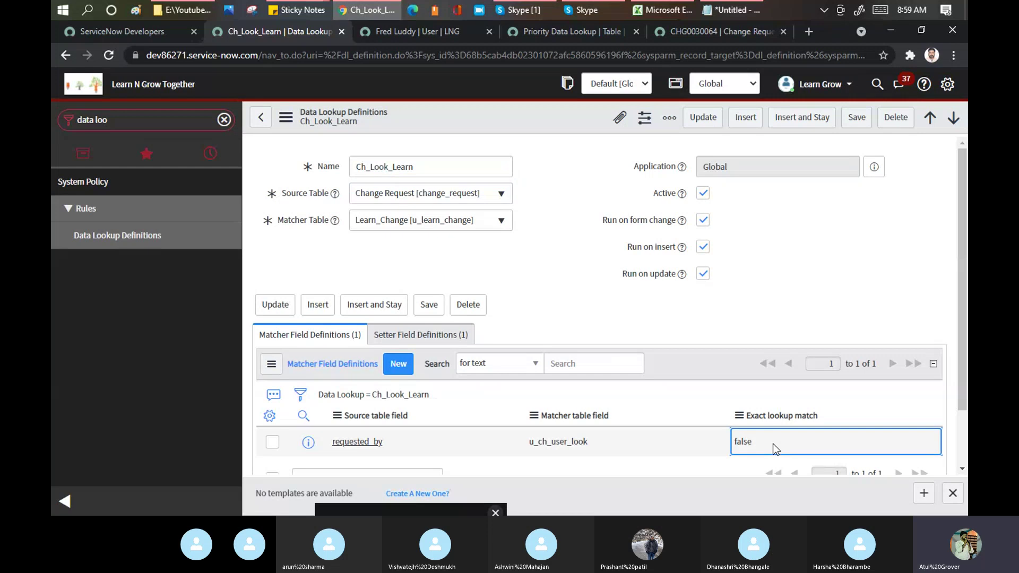
pyautogui.click(772, 443)
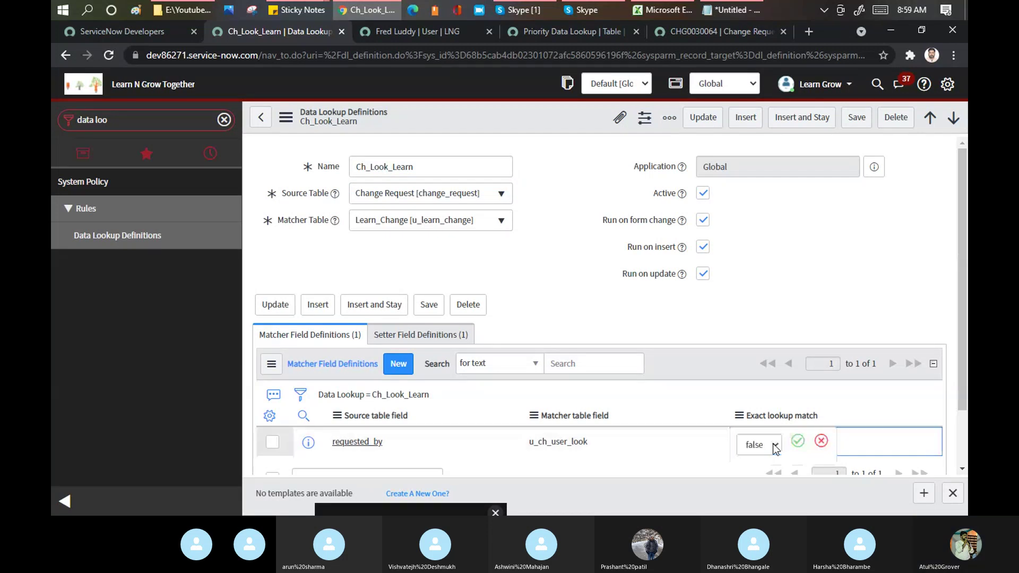
pyautogui.click(774, 445)
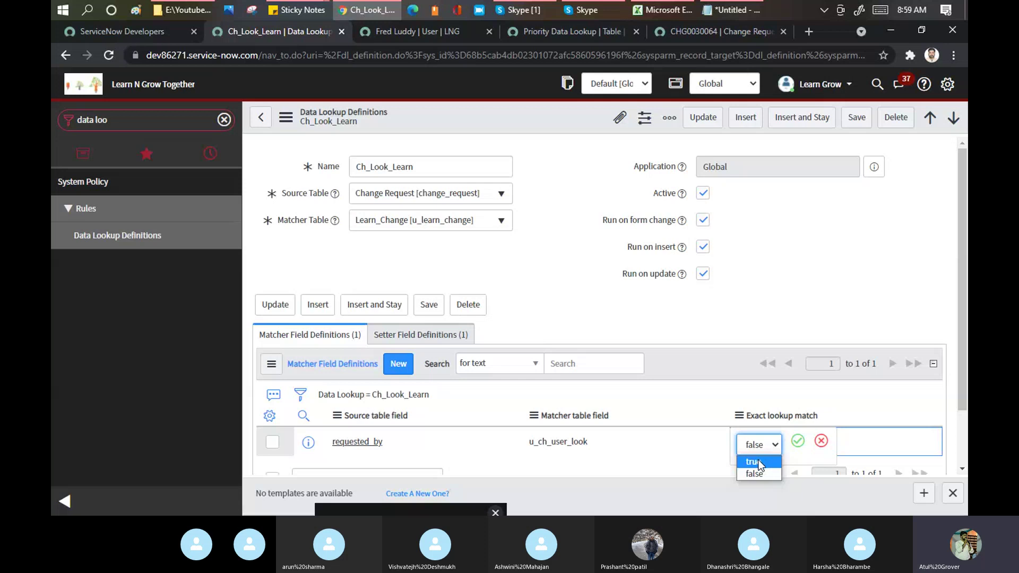
pyautogui.click(759, 462)
pyautogui.click(797, 441)
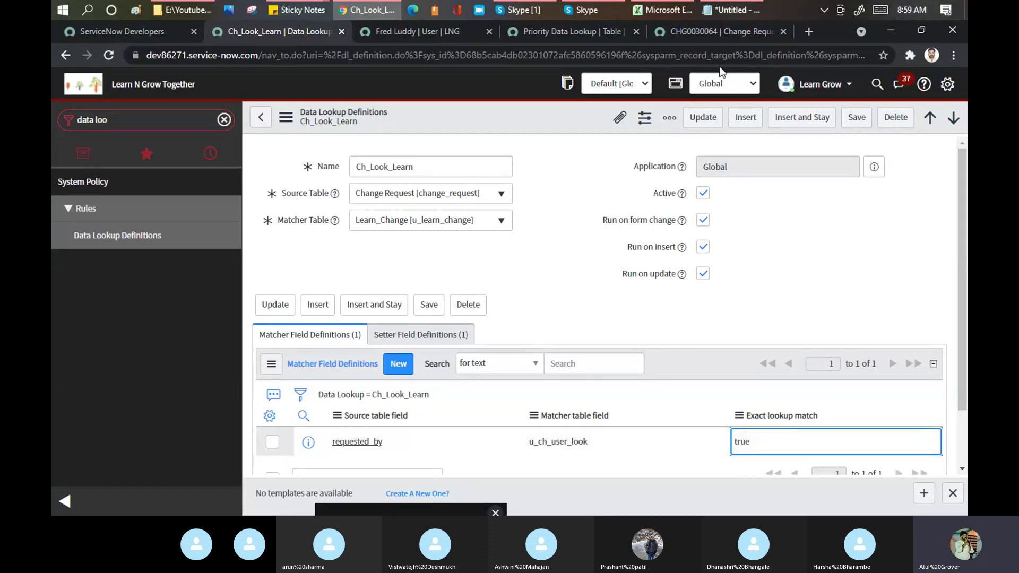
# - Go to the open change request and shorten its address to change_request.do to get a blank change request form
pyautogui.click(714, 28)
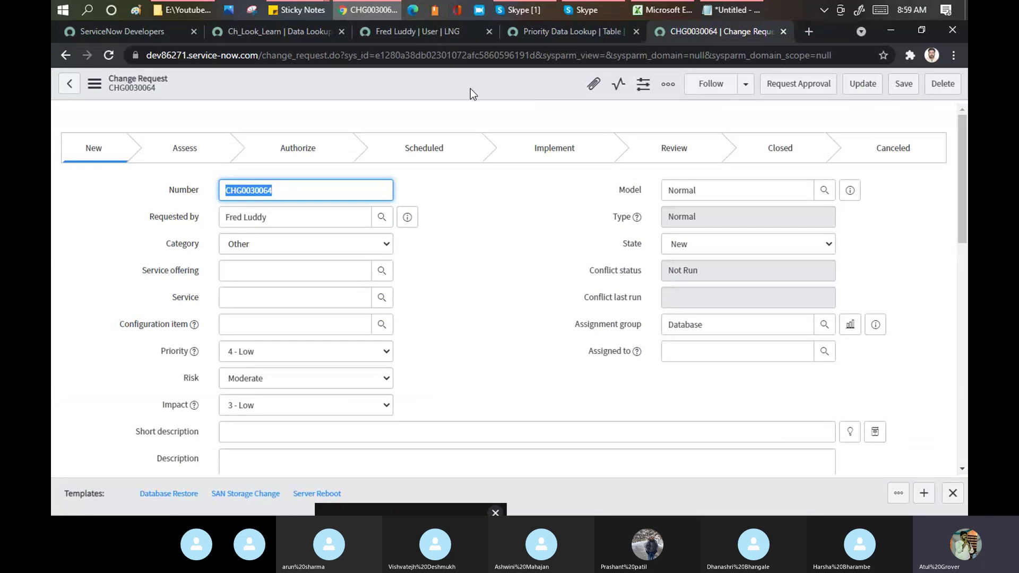
pyautogui.click(342, 55)
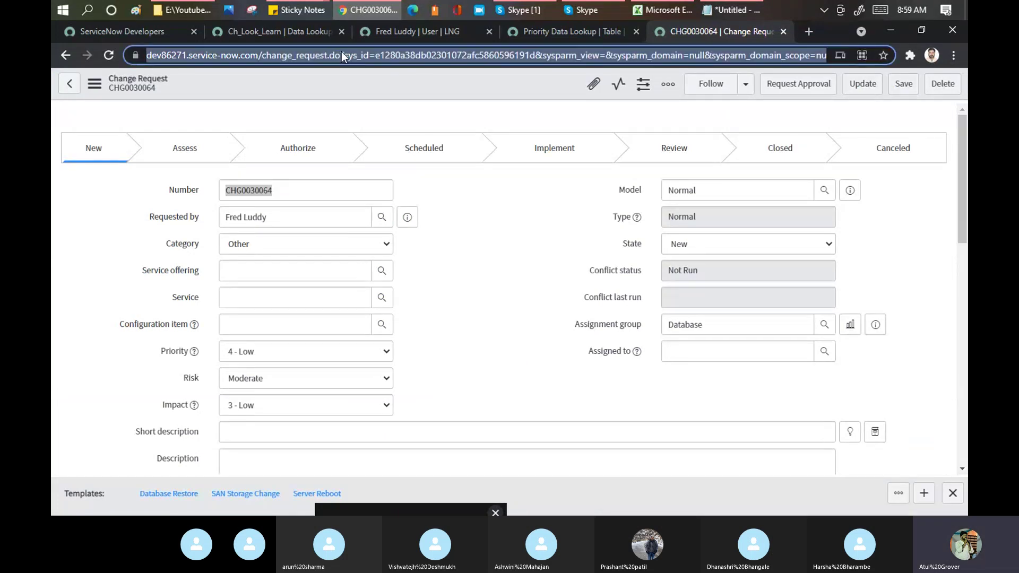
pyautogui.click(342, 55)
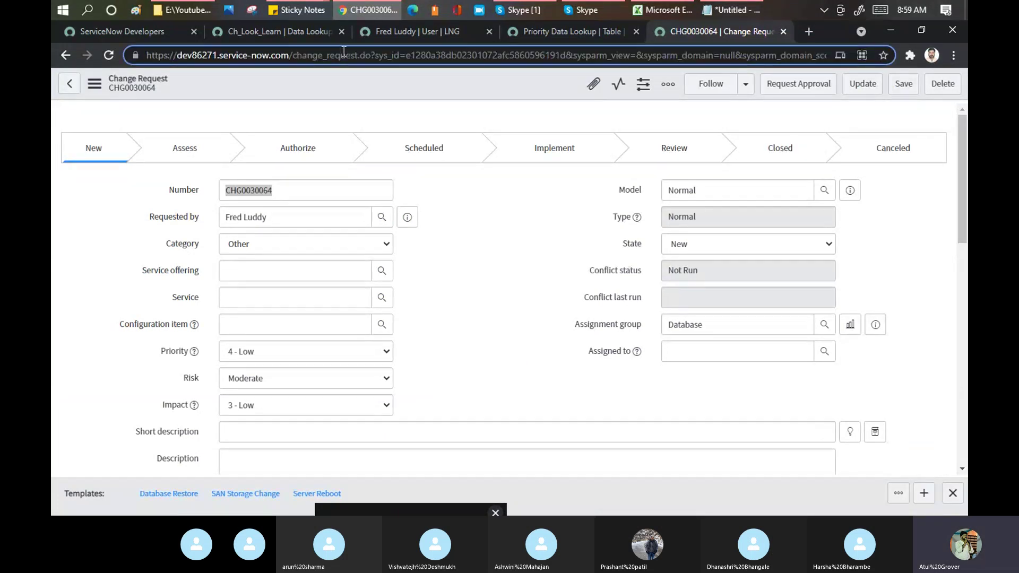
pyautogui.hotkey('shift', 'End')
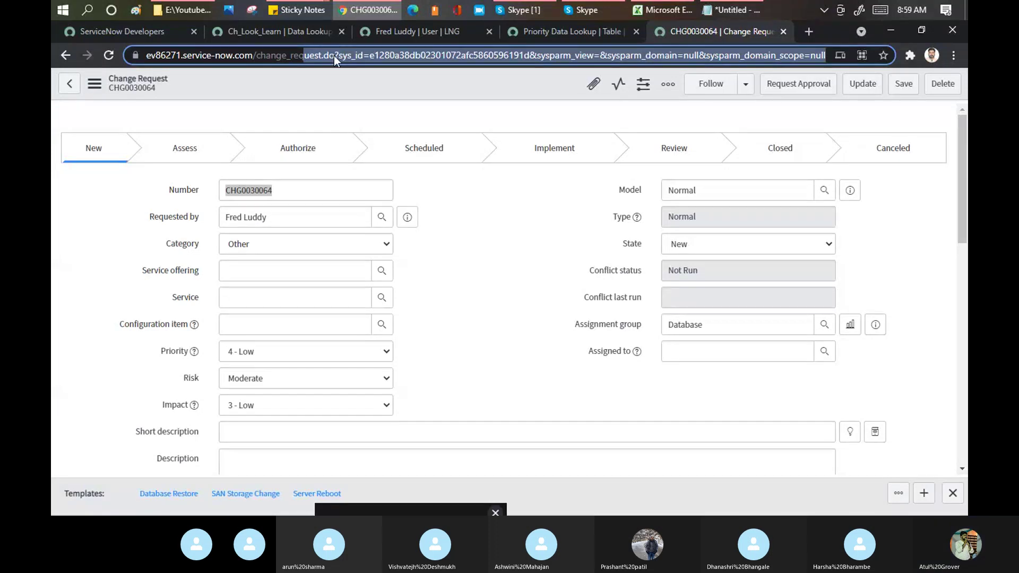
pyautogui.click(334, 55)
pyautogui.hotkey('shift', 'End')
pyautogui.press('Delete')
pyautogui.press('Return')
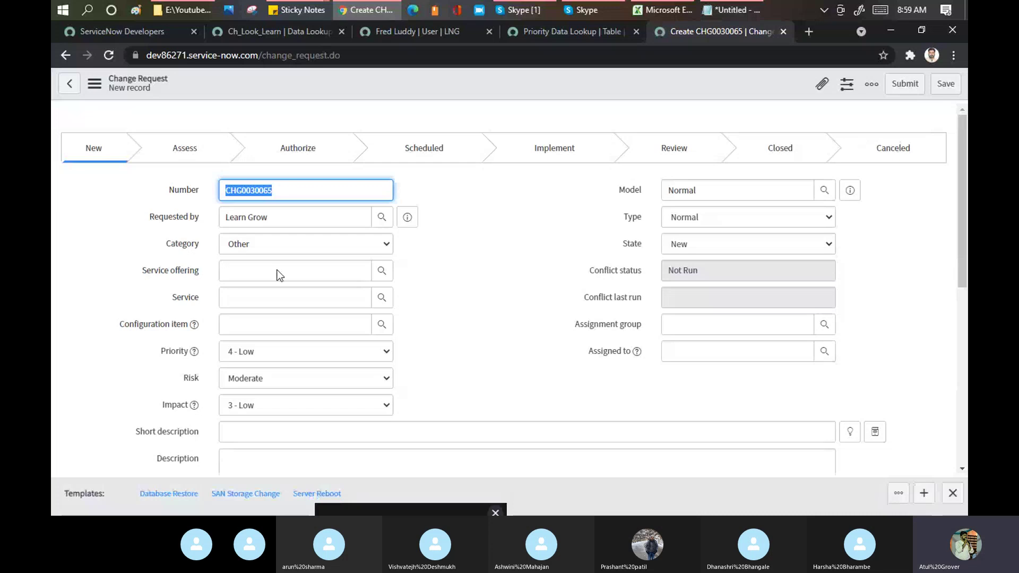
# - Set Requested by to the same user as in the previous change request and save the new record
pyautogui.click(272, 219)
pyautogui.hotkey('ctrl', 'a')
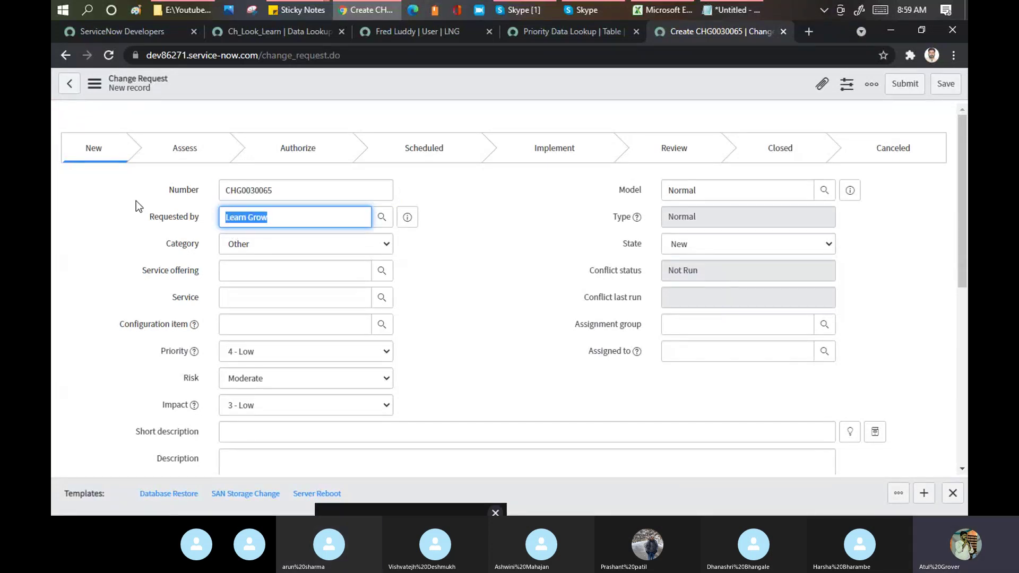
pyautogui.write('Fred')
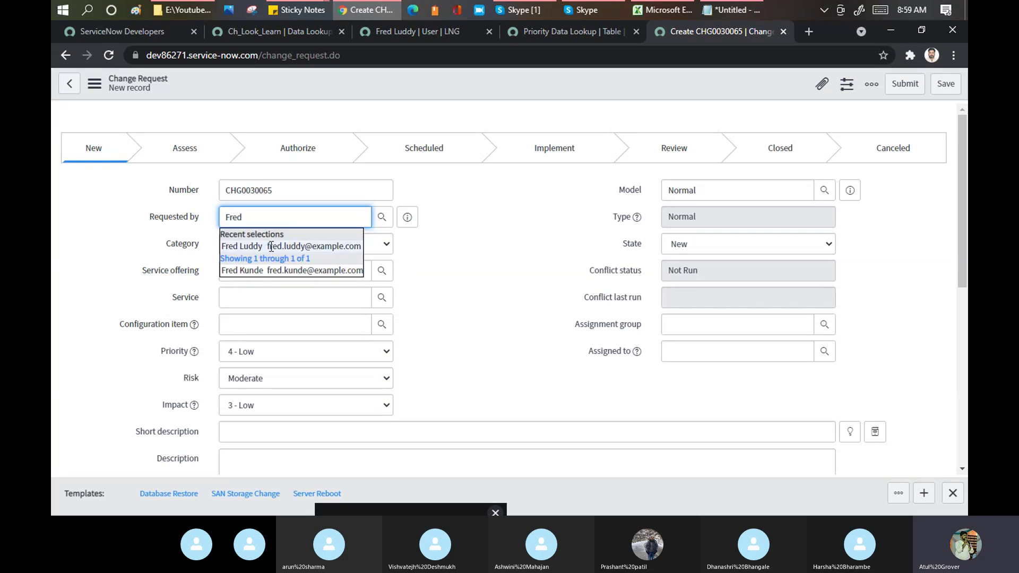
pyautogui.click(271, 246)
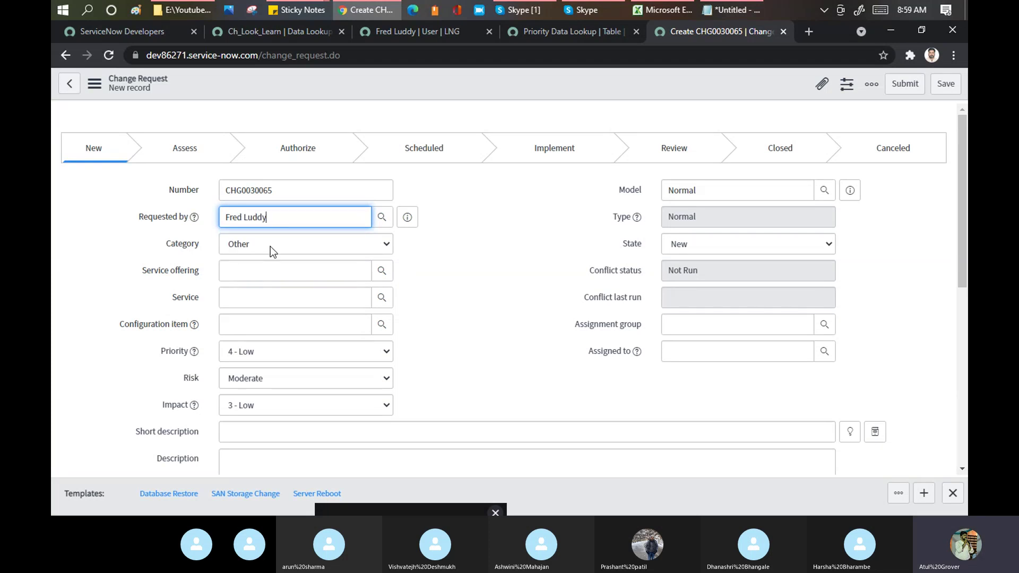
pyautogui.click(454, 295)
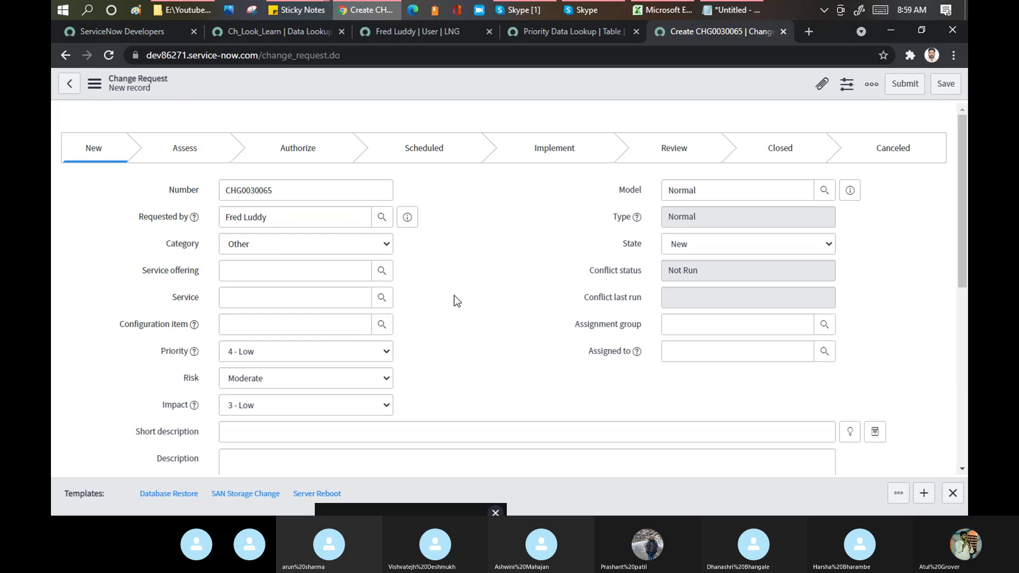
pyautogui.click(944, 85)
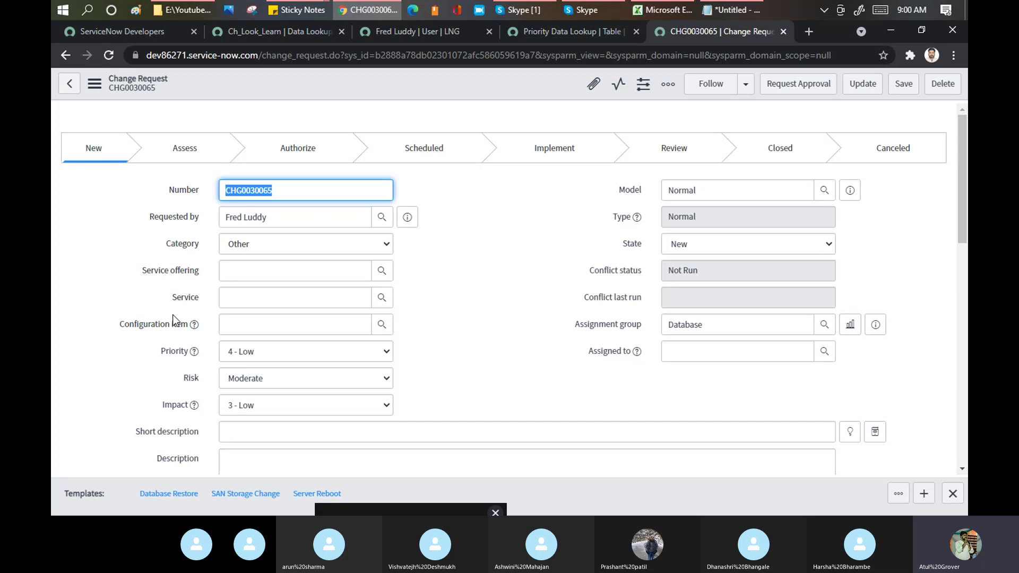
# - Check the assignment group, change Requested by to the user labelled (architect) and save the change request
pyautogui.moveTo(190, 327)
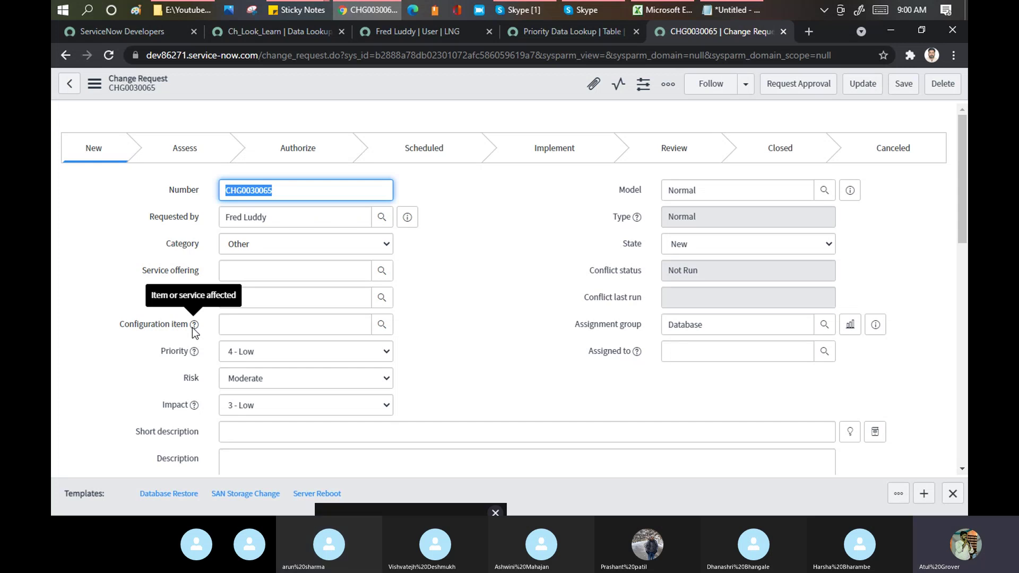
pyautogui.doubleClick(723, 324)
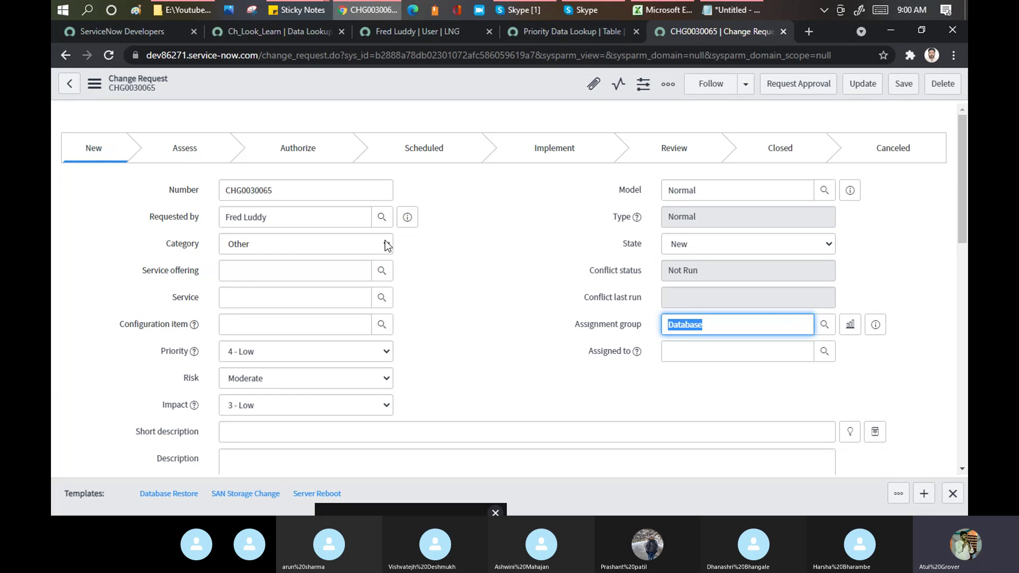
pyautogui.moveTo(298, 219); pyautogui.dragTo(56, 181)
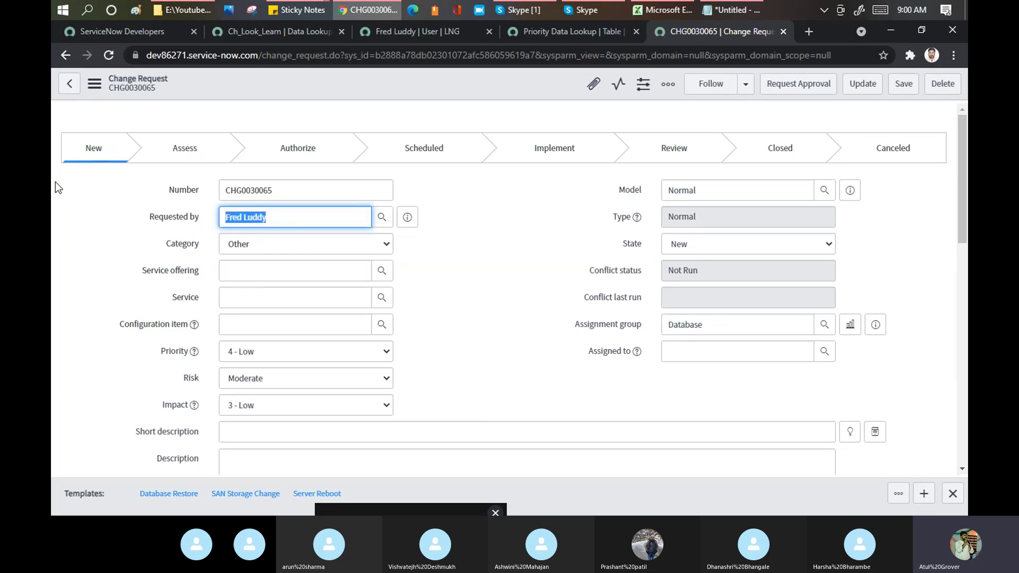
pyautogui.write('Abel')
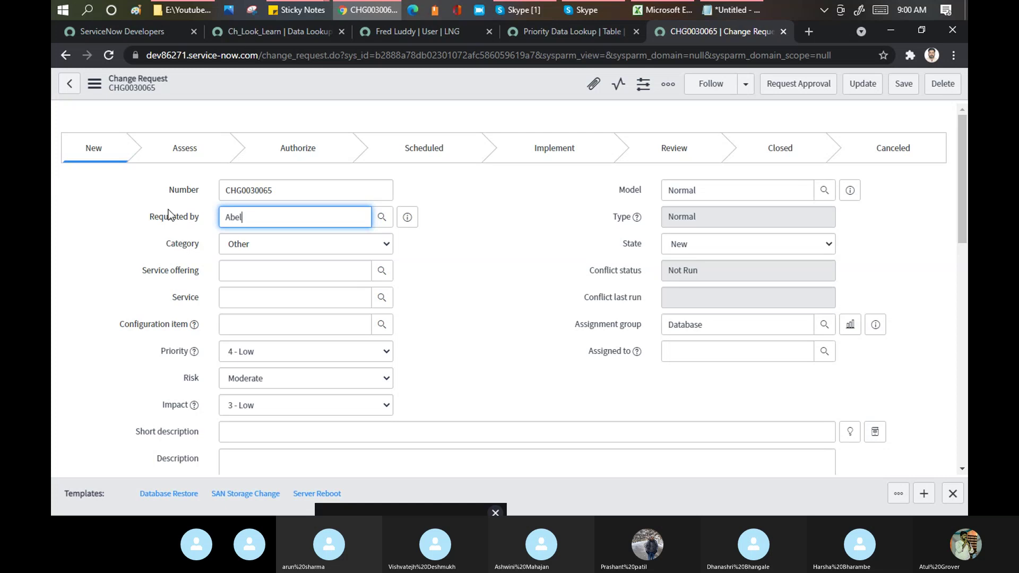
pyautogui.click(230, 246)
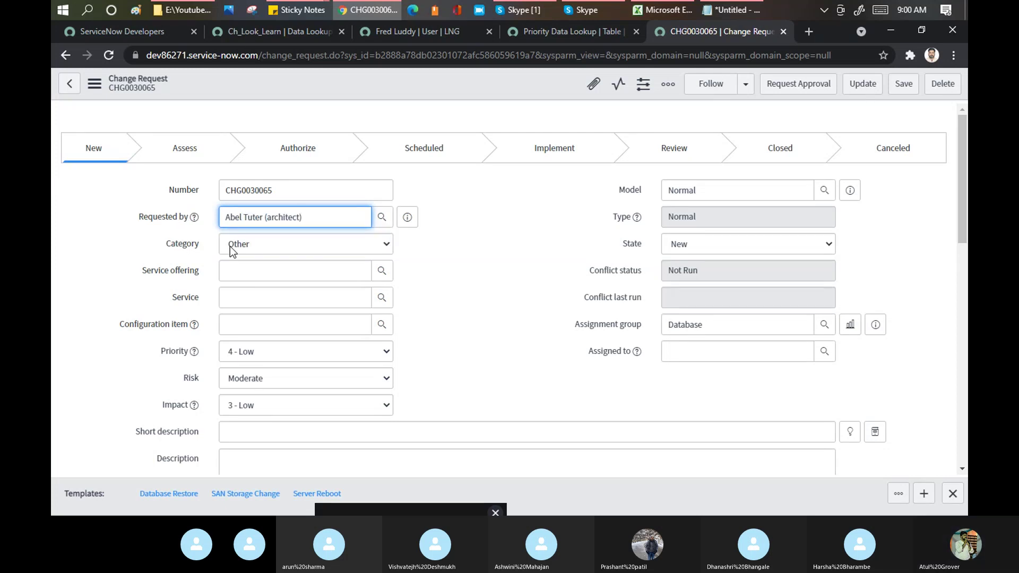
pyautogui.press('Tab')
pyautogui.press('Tab')
pyautogui.press('Tab')
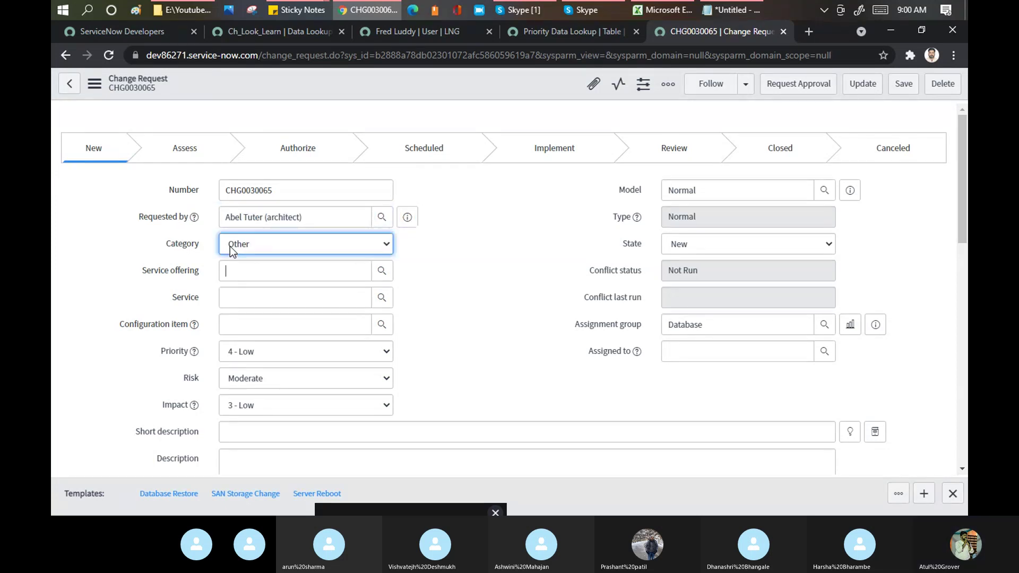
pyautogui.click(903, 85)
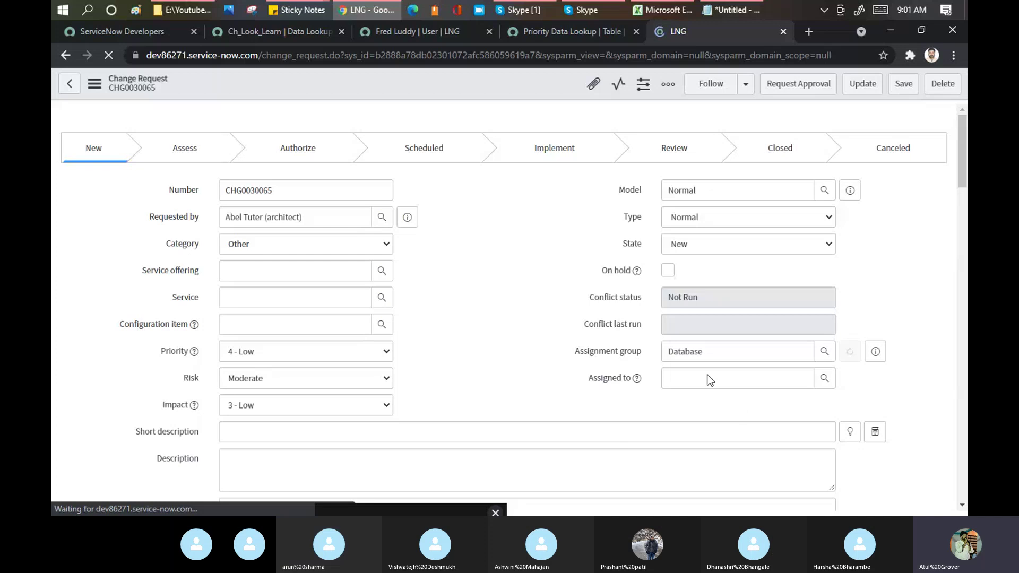
# - In the Ch_Look_Learn definition, set Always replace to true for the assignment_group setter field
pyautogui.click(276, 32)
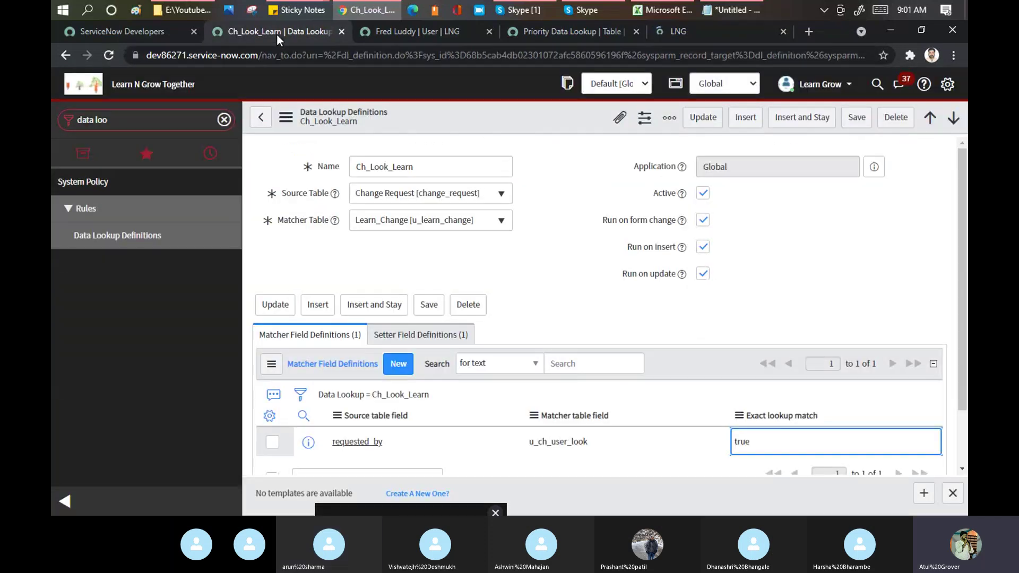
pyautogui.click(434, 340)
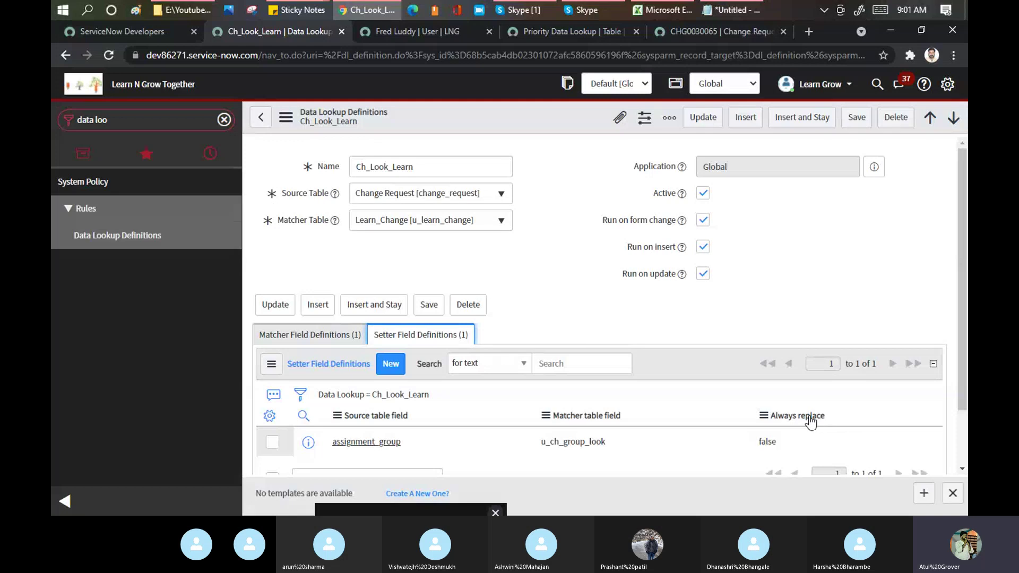
pyautogui.doubleClick(801, 444)
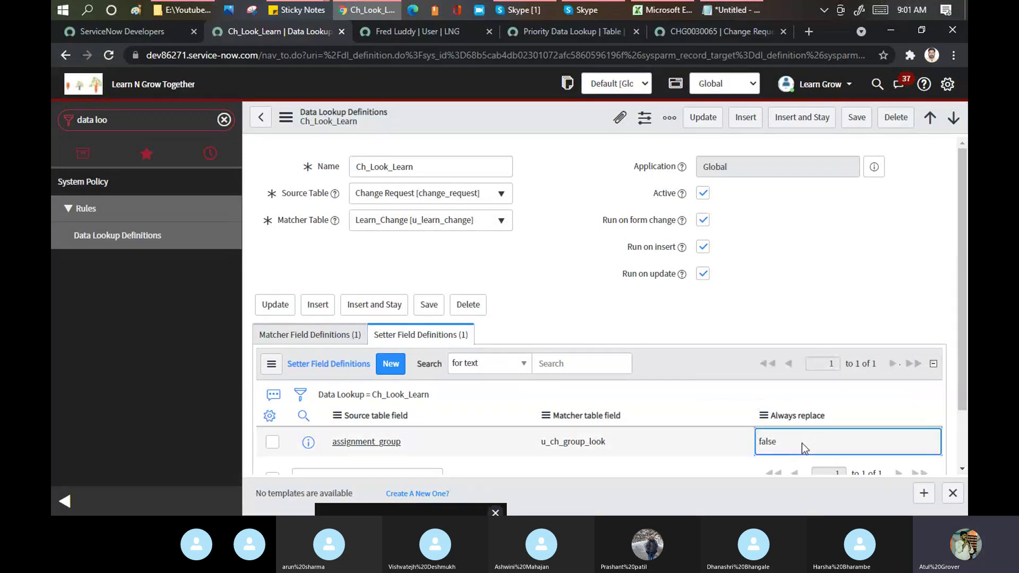
pyautogui.click(799, 445)
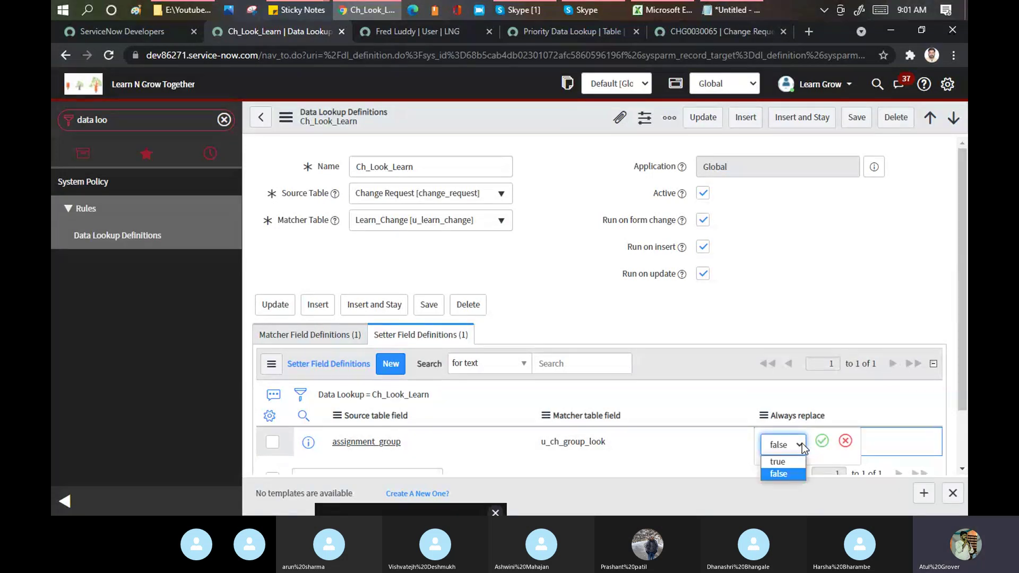
pyautogui.click(775, 462)
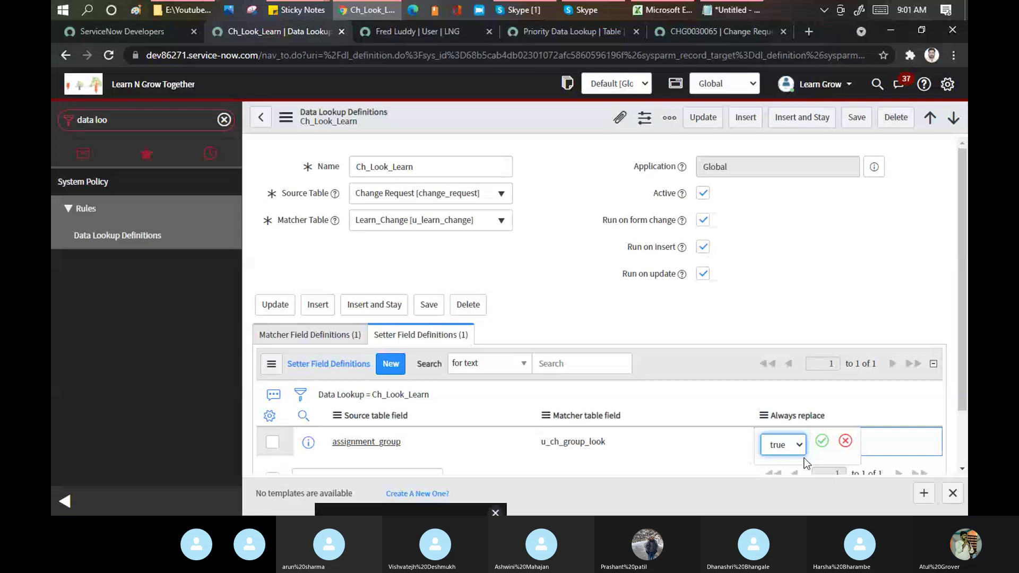
pyautogui.click(821, 450)
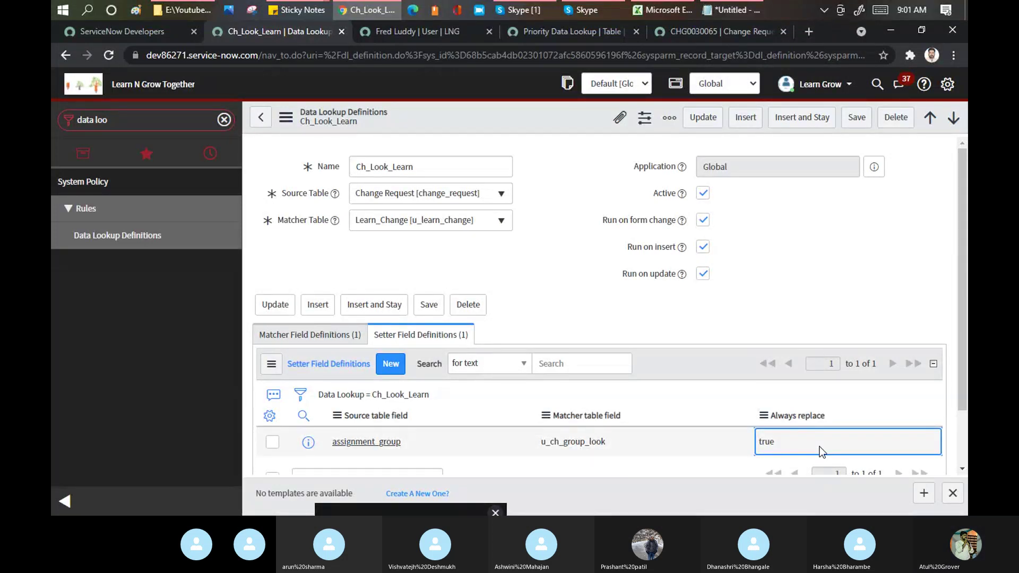
# - Save the open change request again, set Requested by back to the user it was created with, and save that change
pyautogui.click(696, 30)
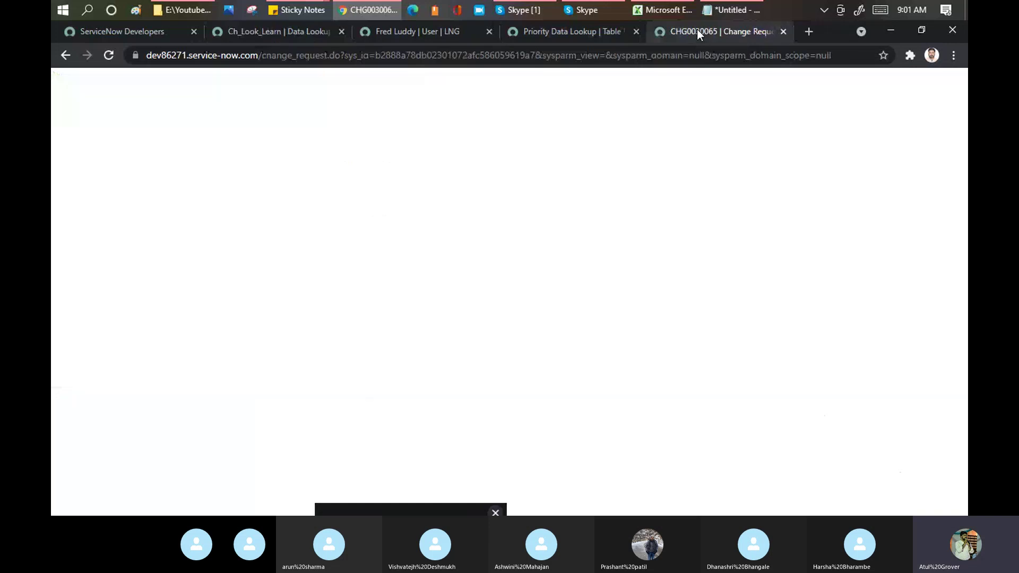
pyautogui.click(903, 87)
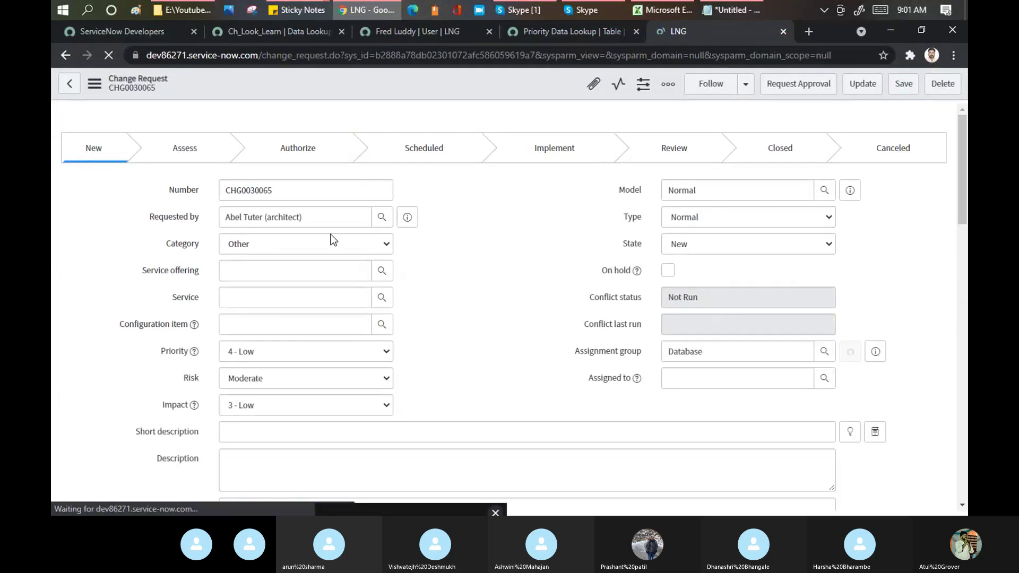
pyautogui.click(330, 217)
pyautogui.write('fee')
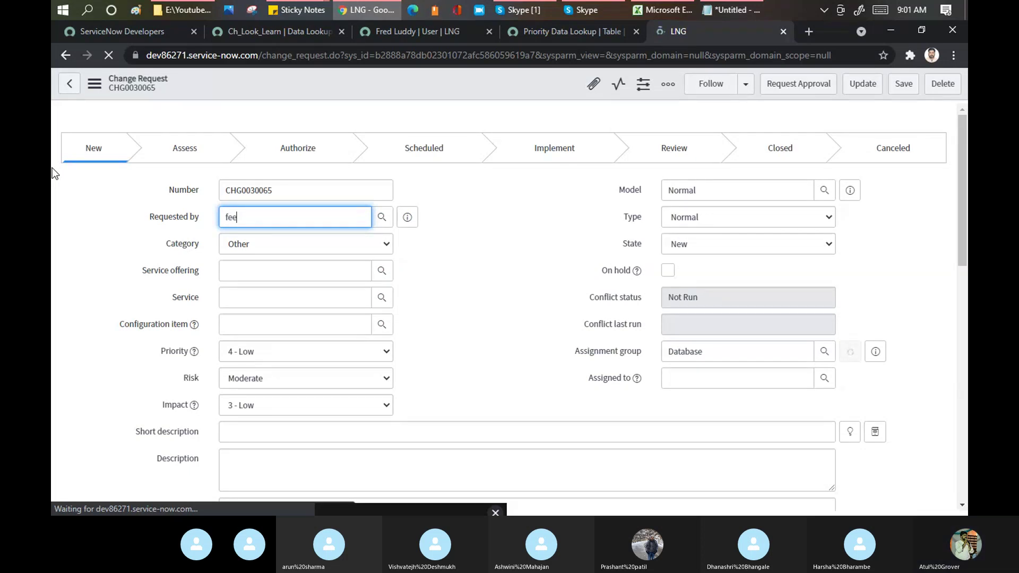
pyautogui.press('BackSpace')
pyautogui.write('red')
pyautogui.press('BackSpace')
pyautogui.press('BackSpace')
pyautogui.press('BackSpace')
pyautogui.press('BackSpace')
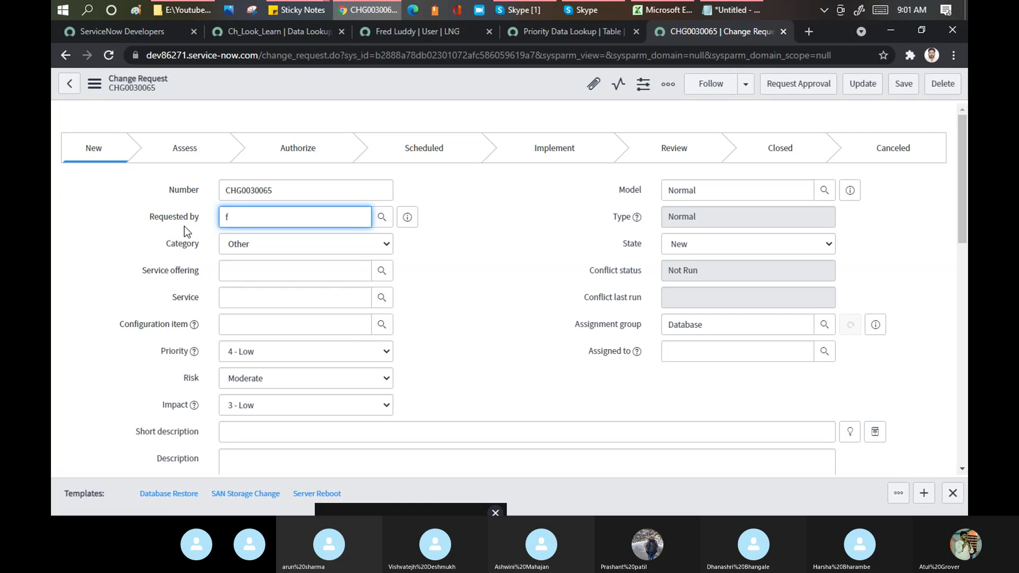
pyautogui.write('red')
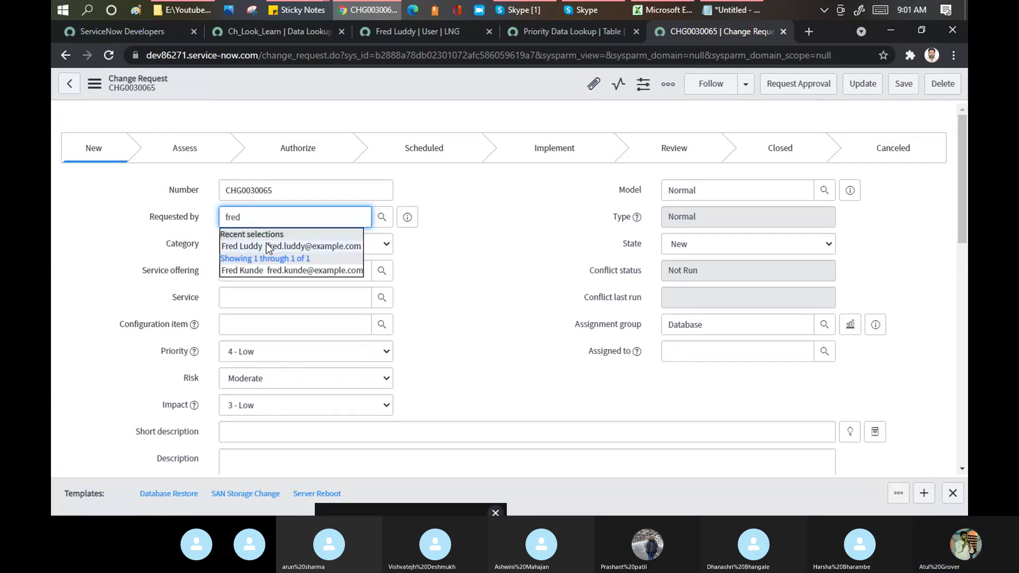
pyautogui.click(266, 245)
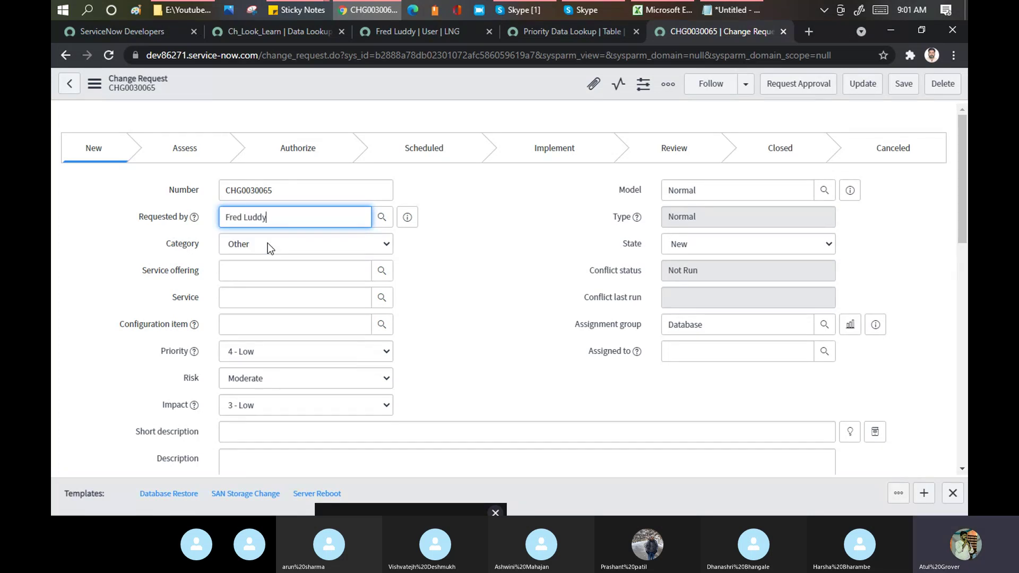
pyautogui.click(908, 90)
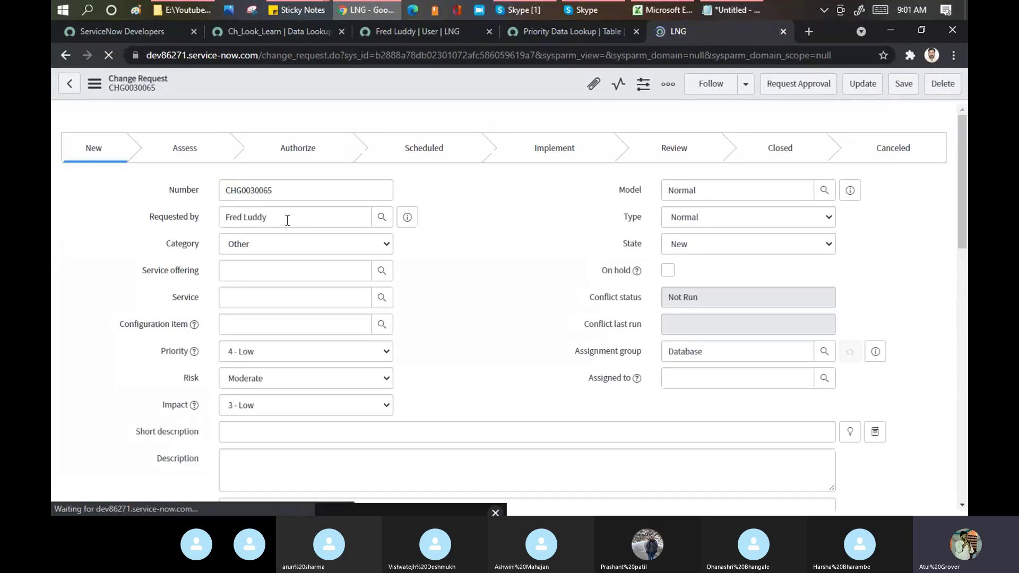
# - Set Requested by on the change request to the user labelled (architect) and save the record
pyautogui.tripleClick(287, 220)
pyautogui.write('A')
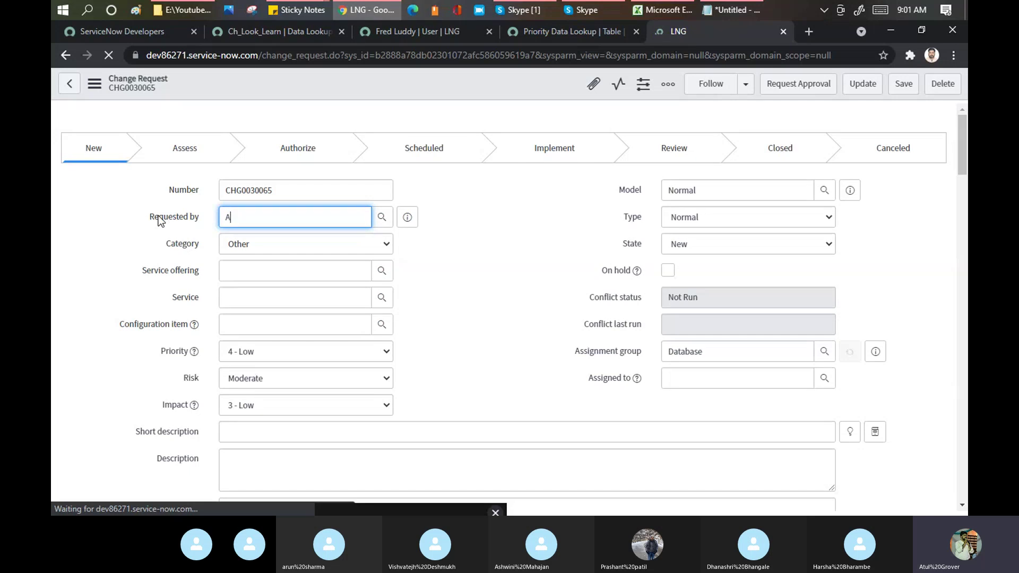
pyautogui.write('bel')
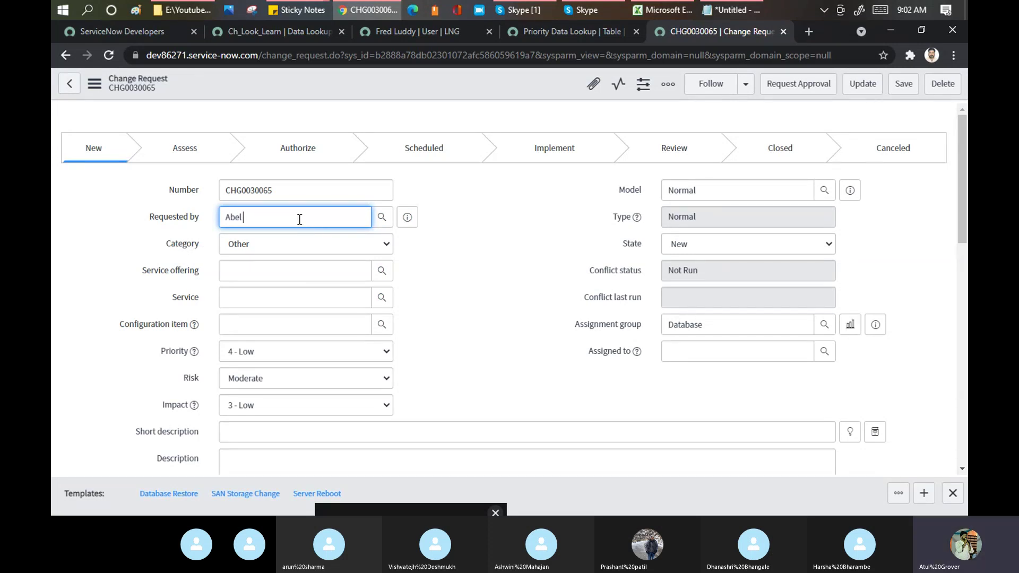
pyautogui.click(270, 246)
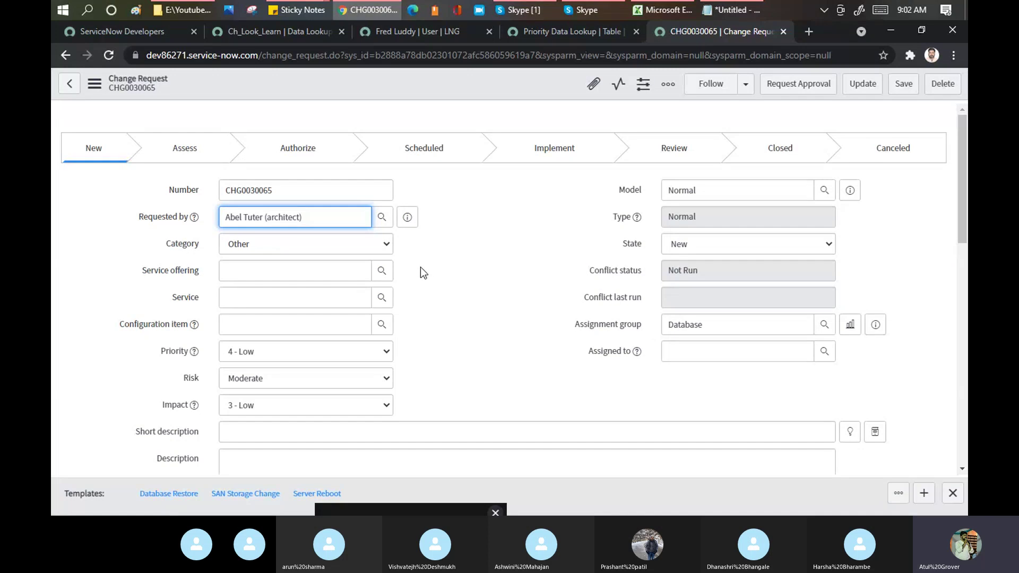
pyautogui.click(503, 290)
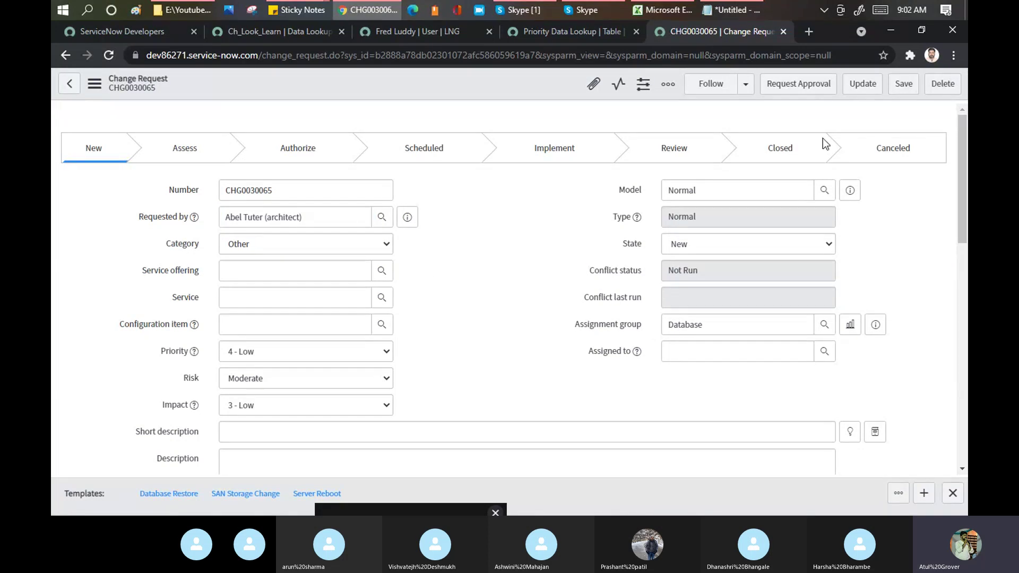
pyautogui.click(907, 93)
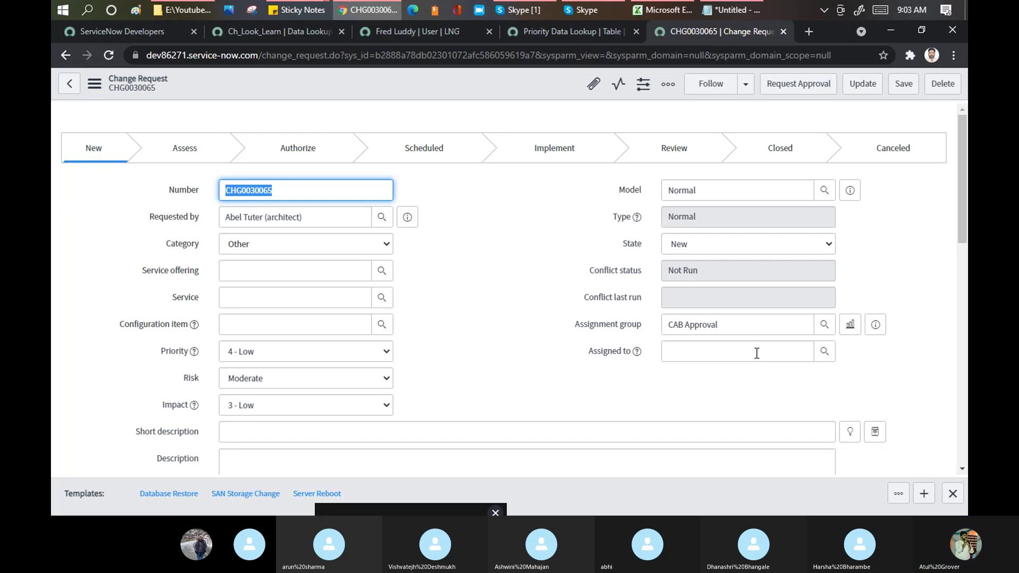
# - Open the Assignment Lookup data lookup definition and review its matcher and setter field definitions
pyautogui.click(539, 8)
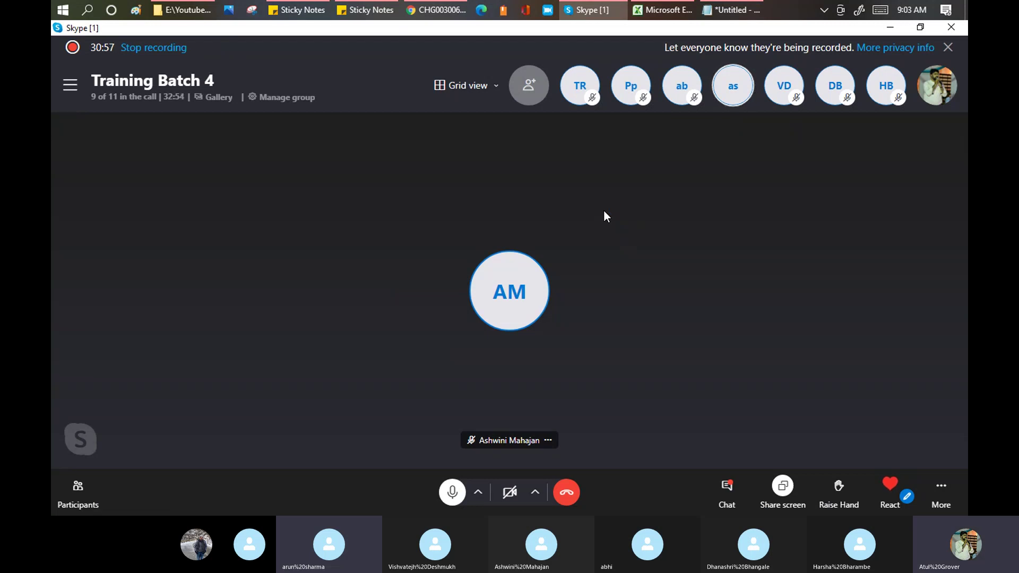
pyautogui.click(443, 11)
pyautogui.click(266, 33)
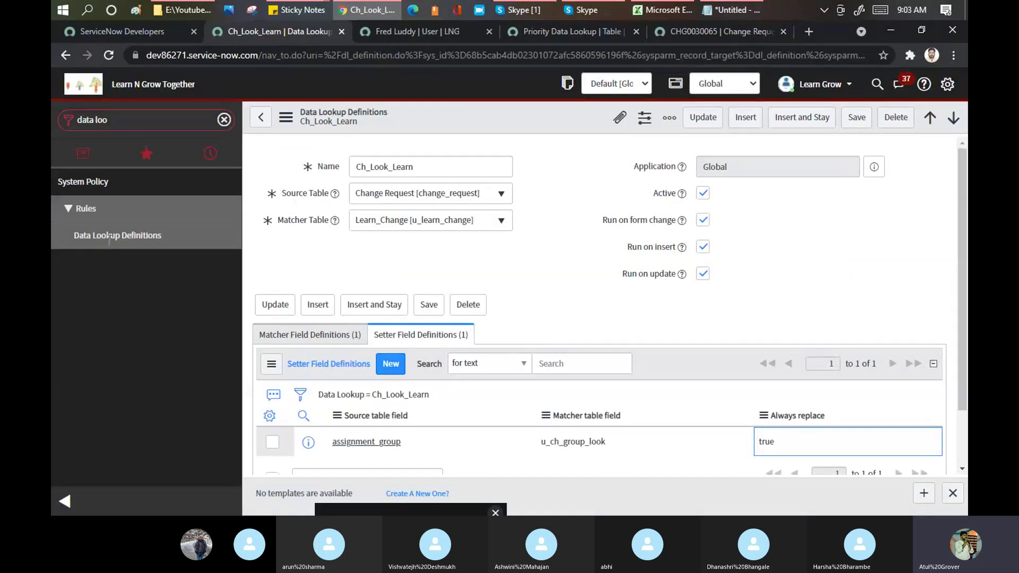
pyautogui.click(137, 240)
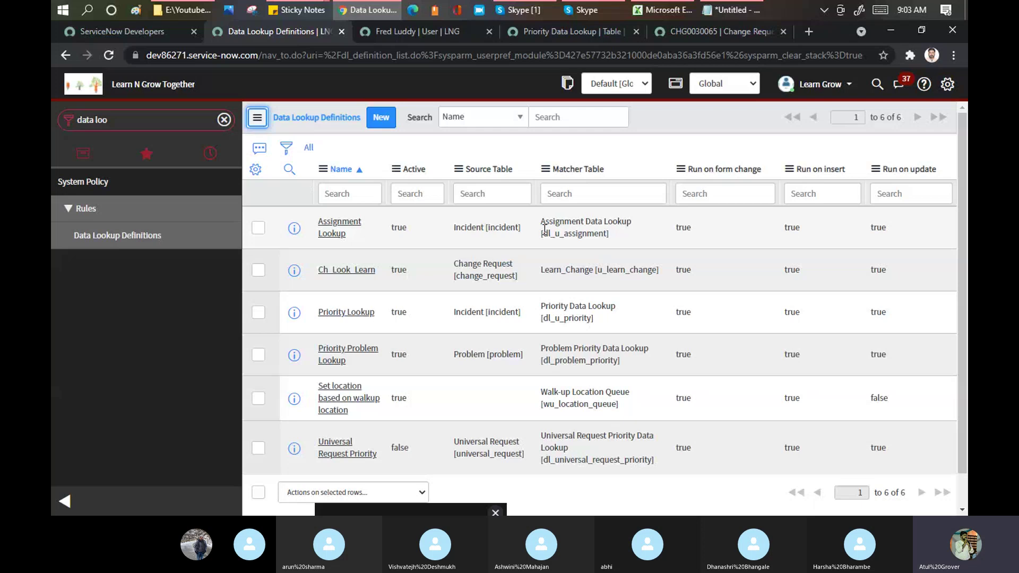
pyautogui.click(332, 237)
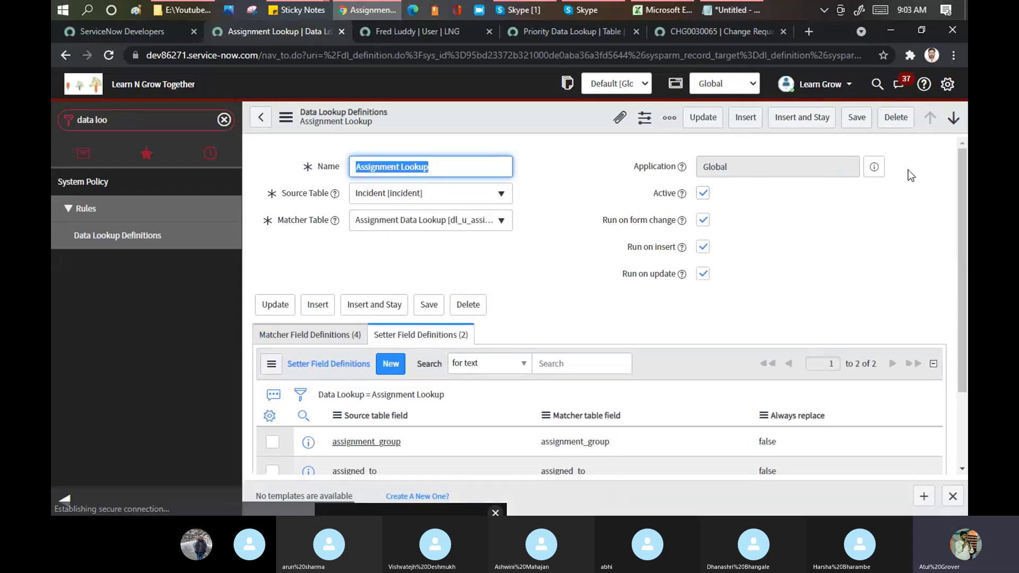
pyautogui.click(310, 336)
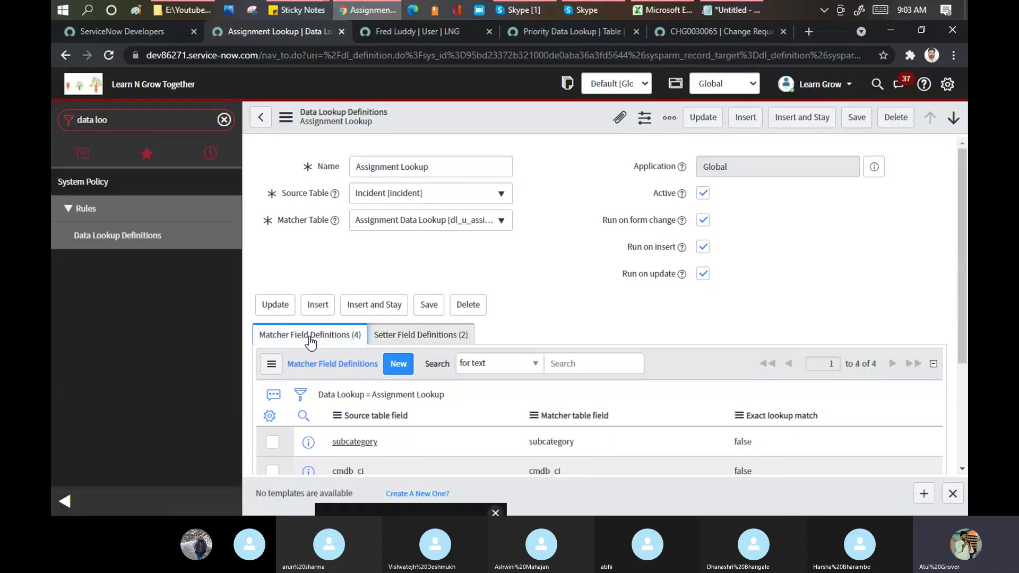
pyautogui.scroll(-1, 959, 182)
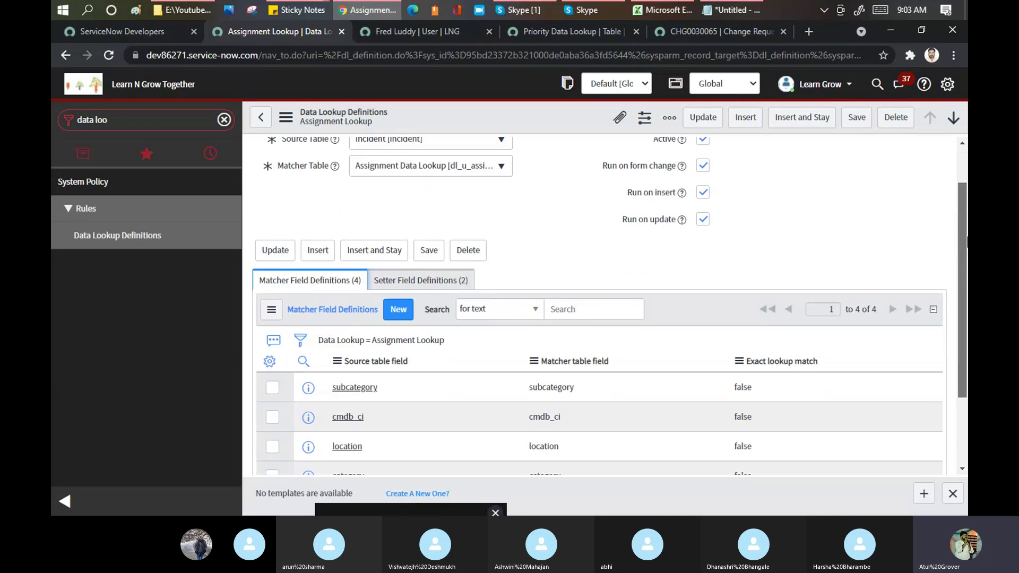
pyautogui.scroll(-2, 960, 181)
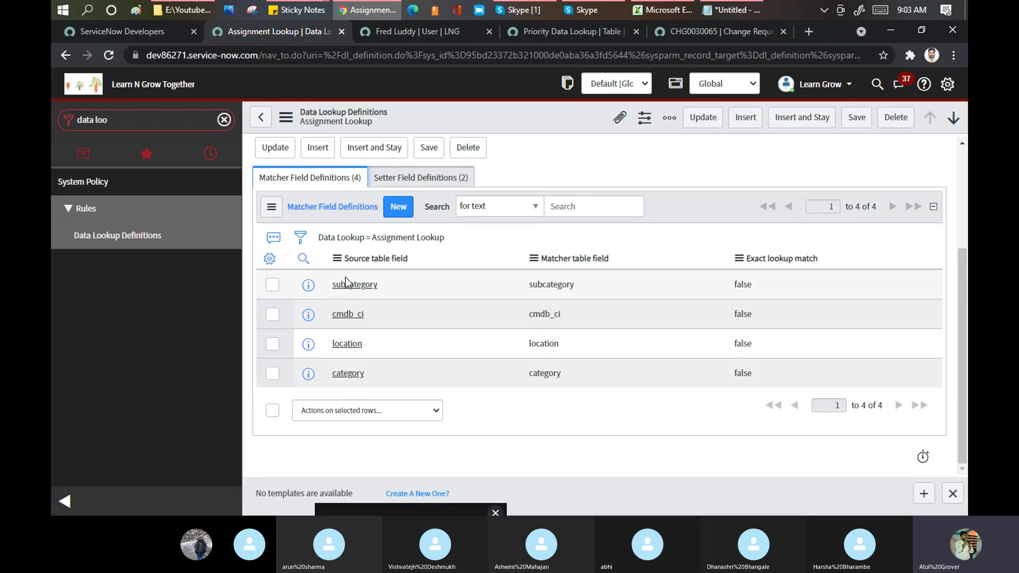
pyautogui.click(411, 182)
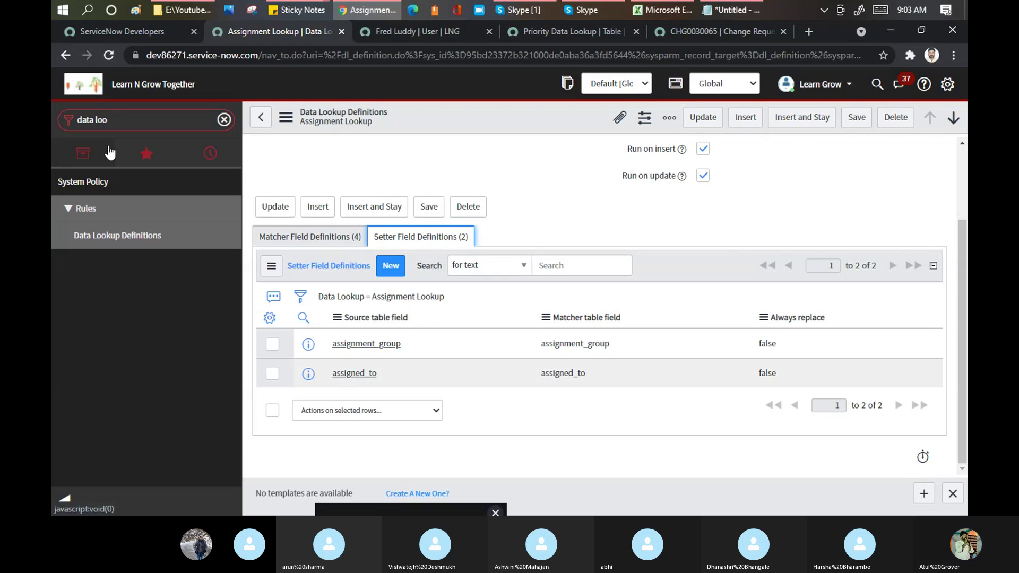
# - Open the record list of the dl_u_assignment matcher table by entering dl_u_assignment.list in the navigator filter
pyautogui.click(148, 122)
pyautogui.write('dl')
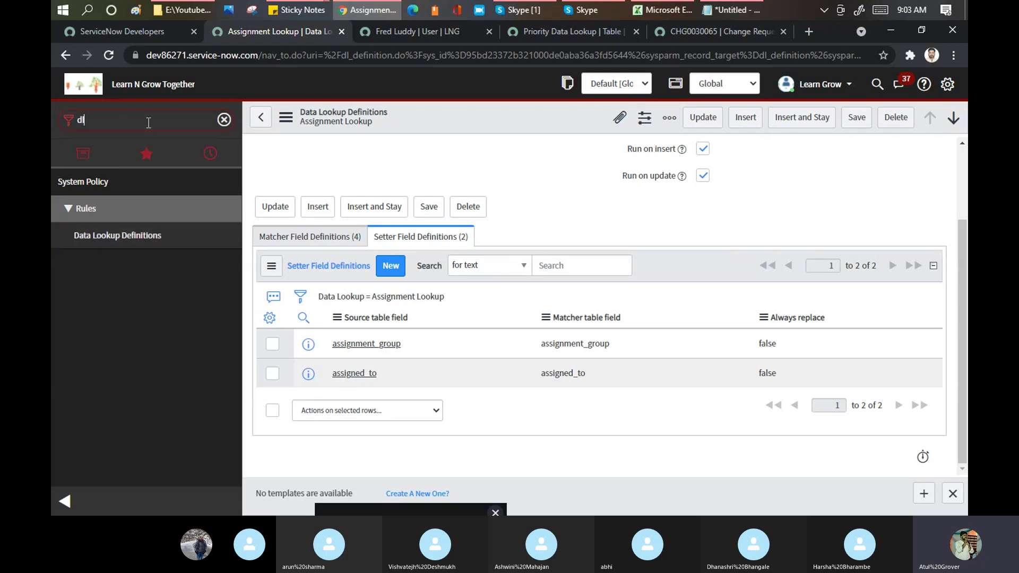
pyautogui.write('_u_assign')
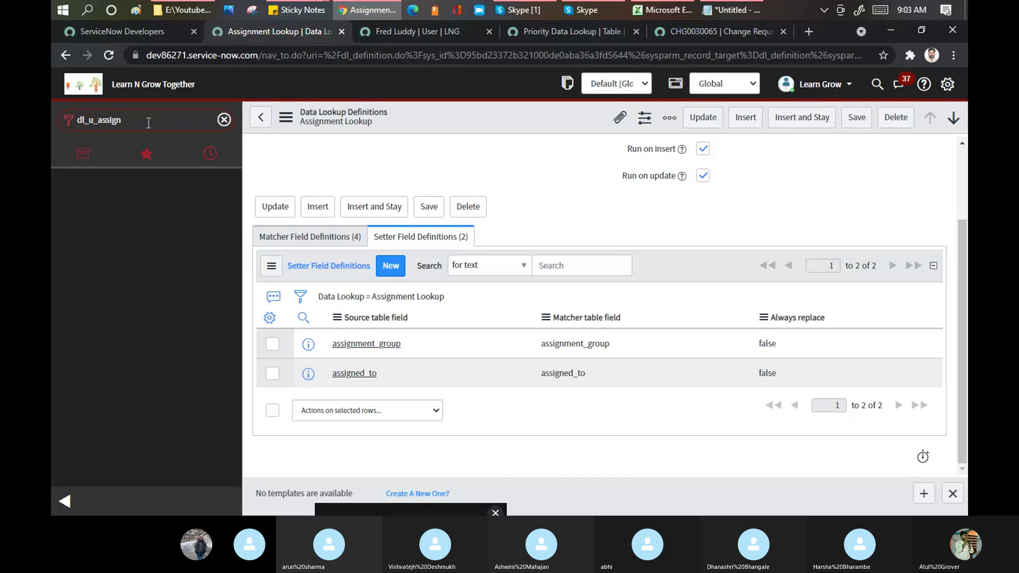
pyautogui.write('ment.list')
pyautogui.press('Return')
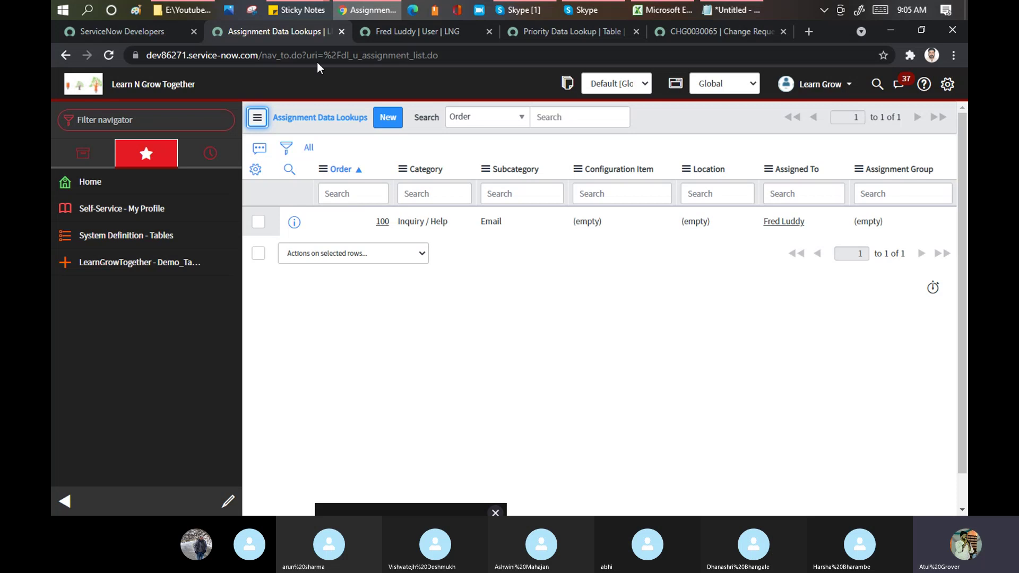
# - Examine where actions appear: the change request's header, context menu and related links, and the row actions of the Assignment Data Lookups list
pyautogui.click(686, 31)
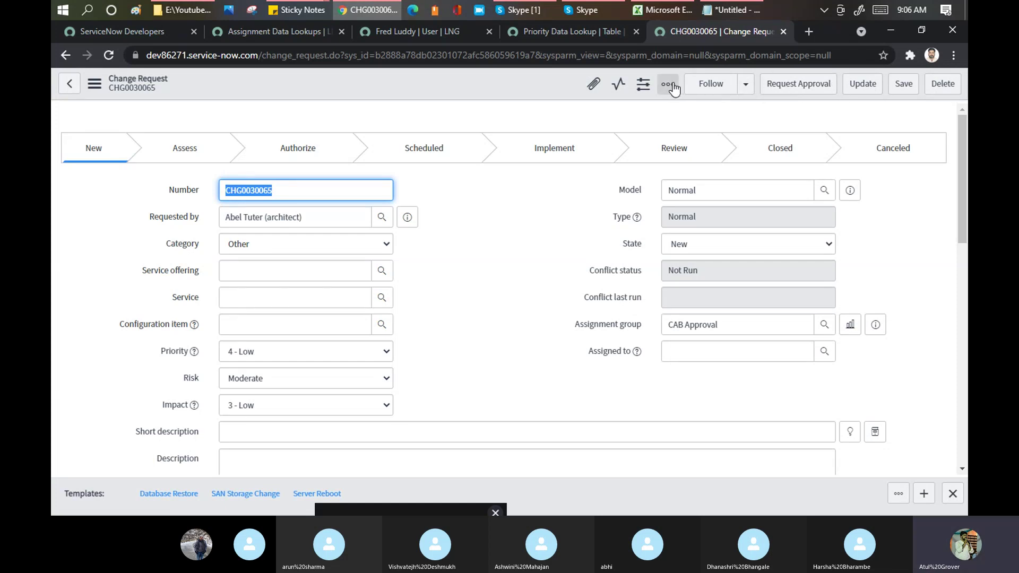
pyautogui.rightClick(483, 81)
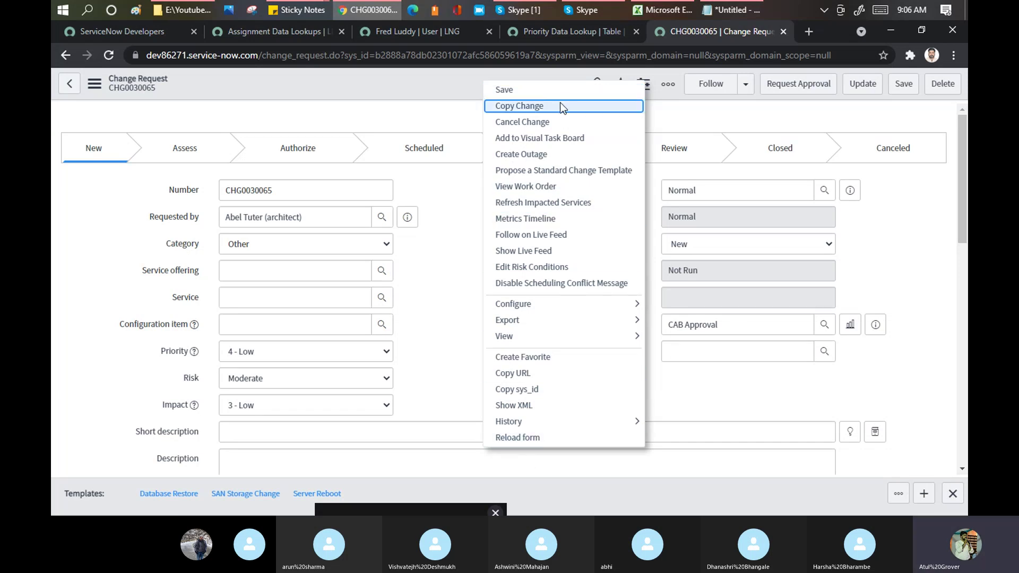
pyautogui.click(95, 85)
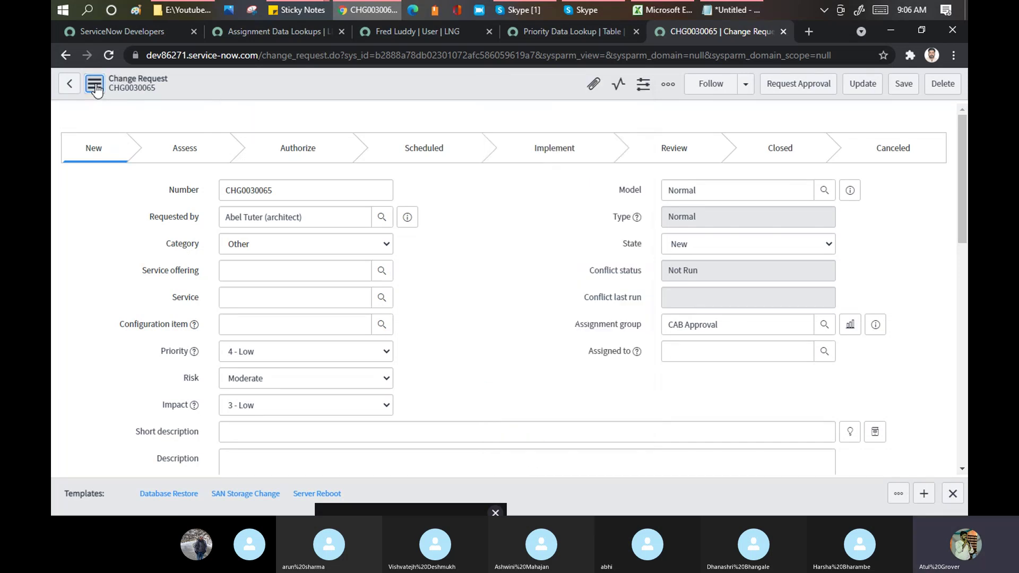
pyautogui.click(94, 85)
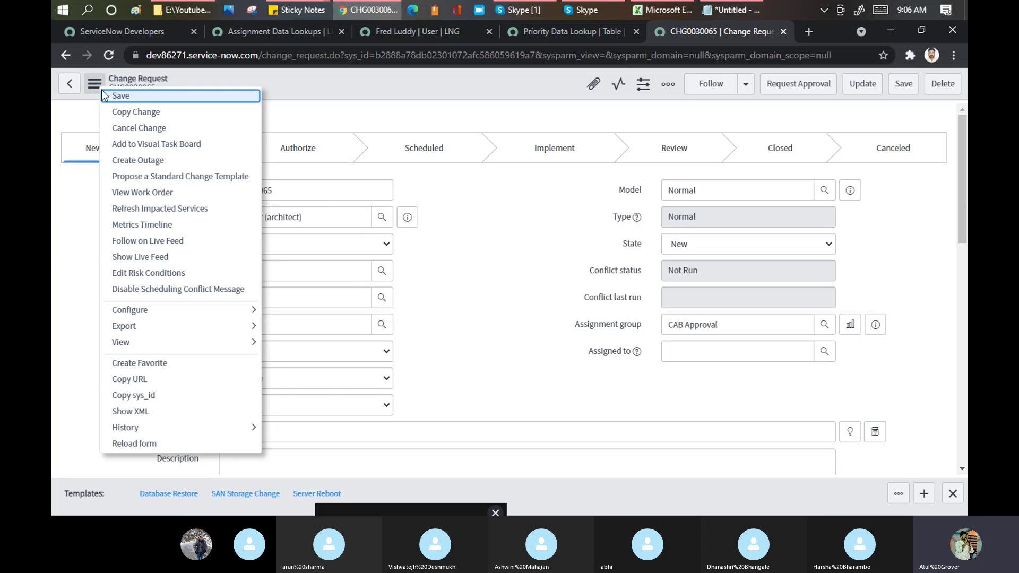
pyautogui.click(542, 303)
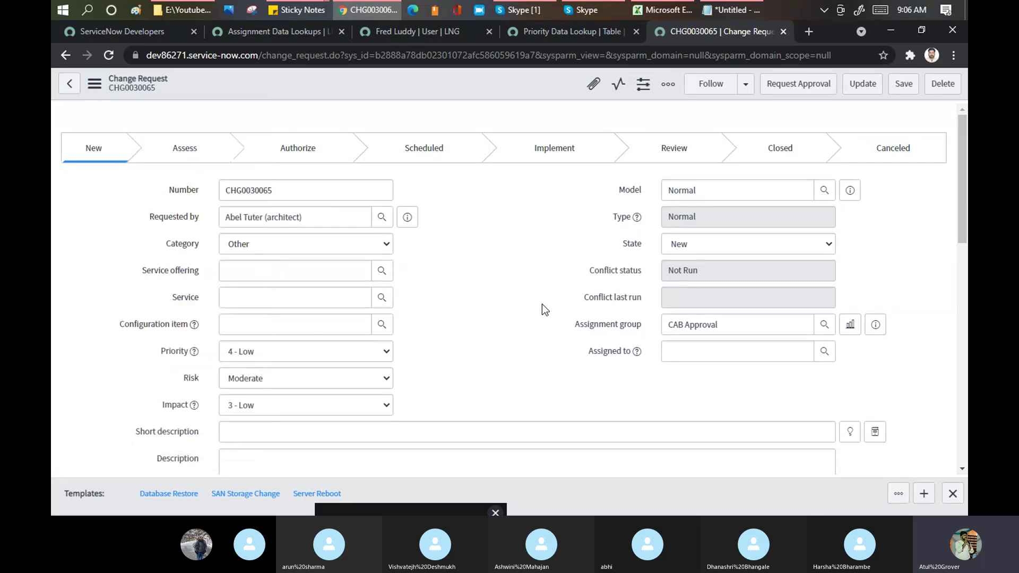
pyautogui.scroll(-10, 542, 304)
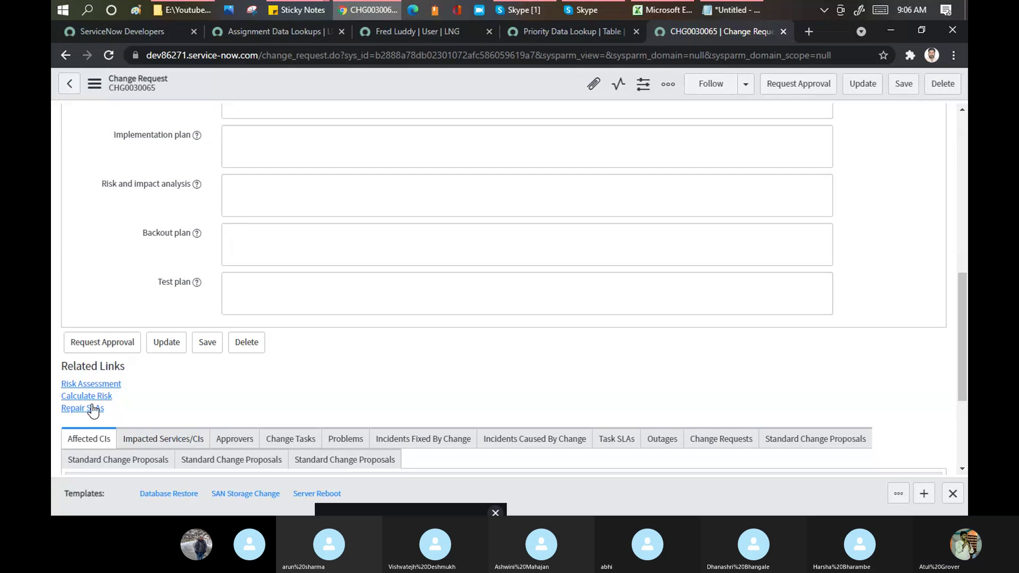
pyautogui.scroll(-3, 105, 406)
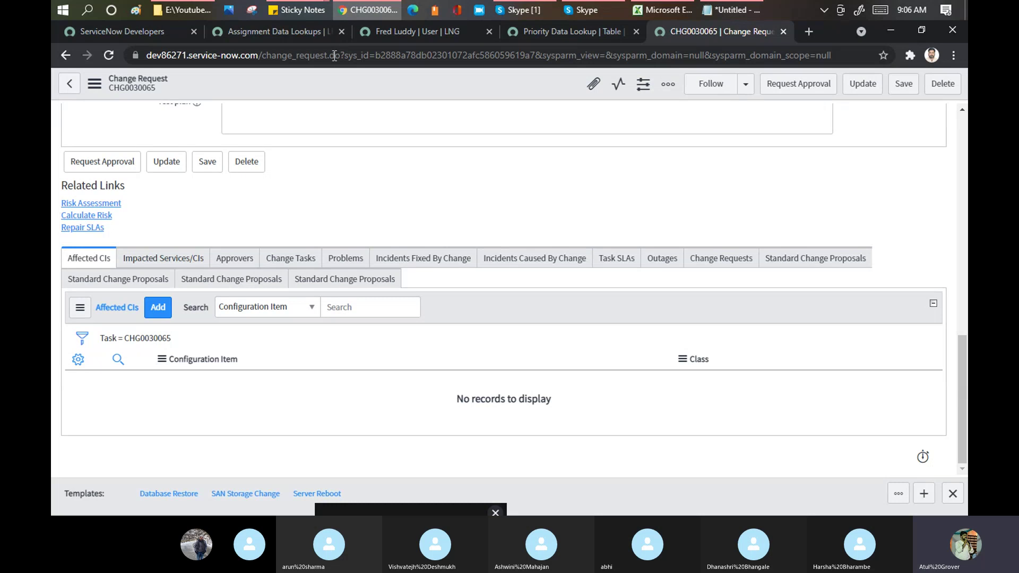
pyautogui.click(298, 32)
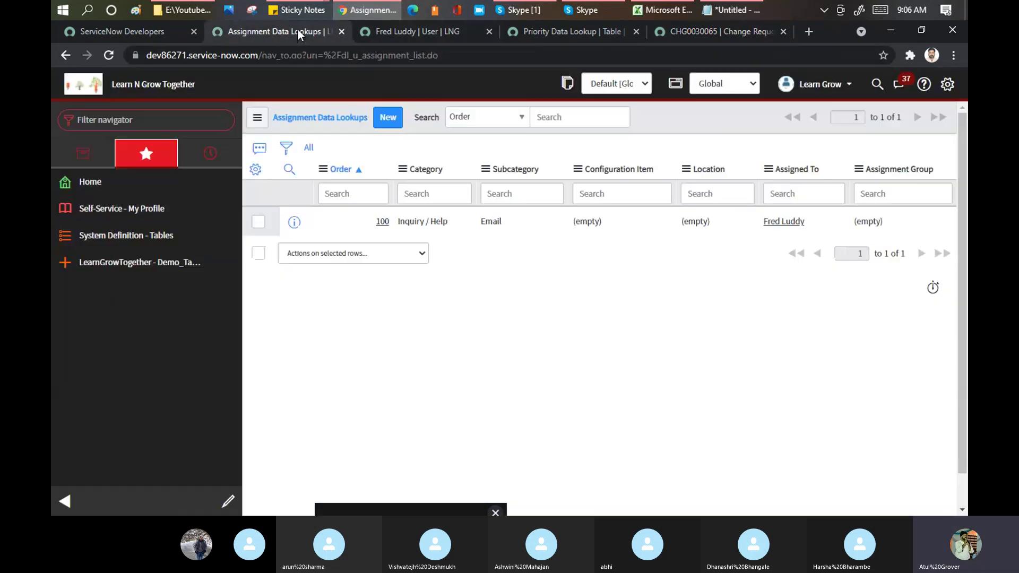
pyautogui.click(425, 254)
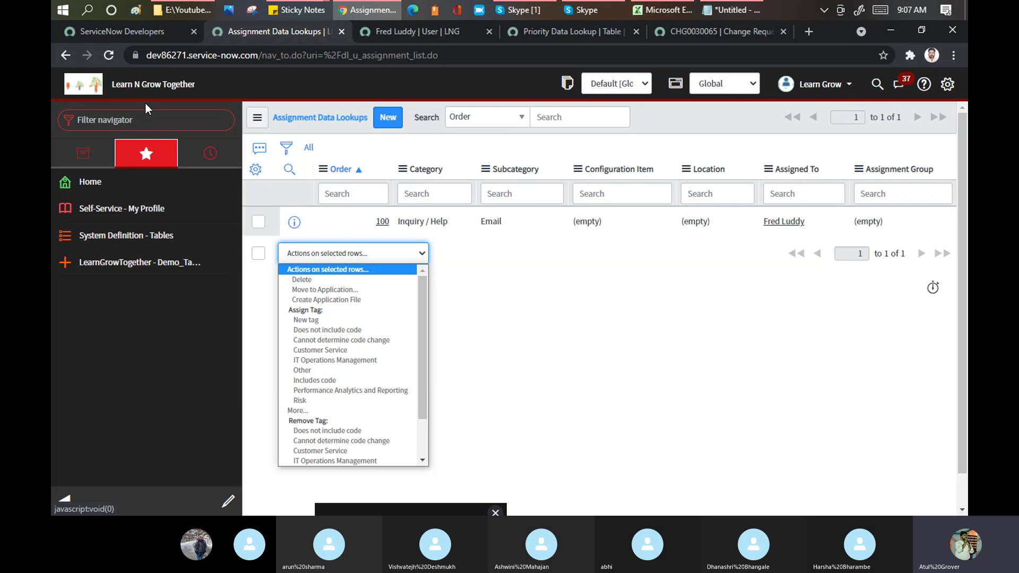
# - Find the System Definition UI Actions list and filter it to the actions named Save
pyautogui.click(147, 119)
pyautogui.write('UI')
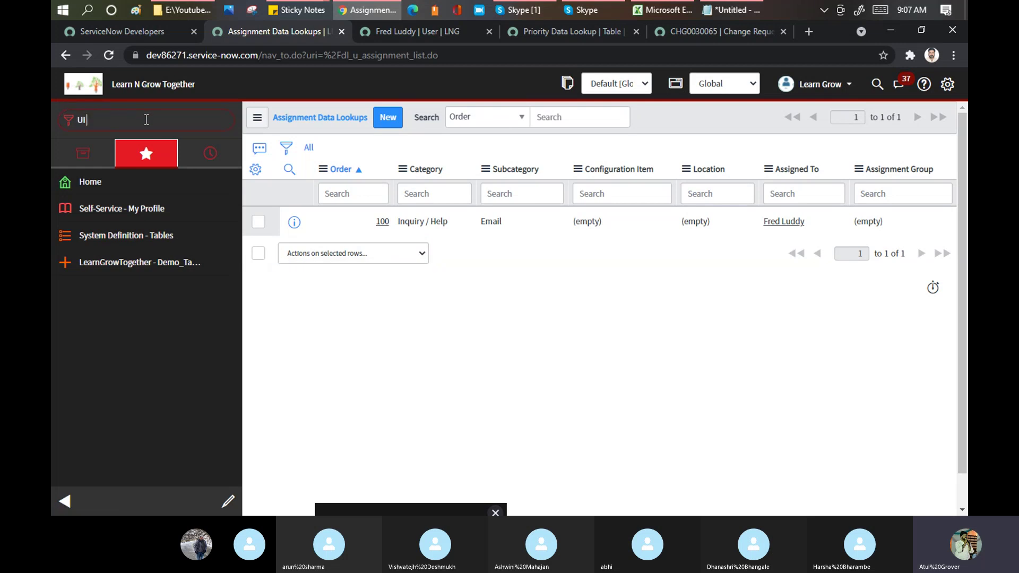
pyautogui.write(' Action')
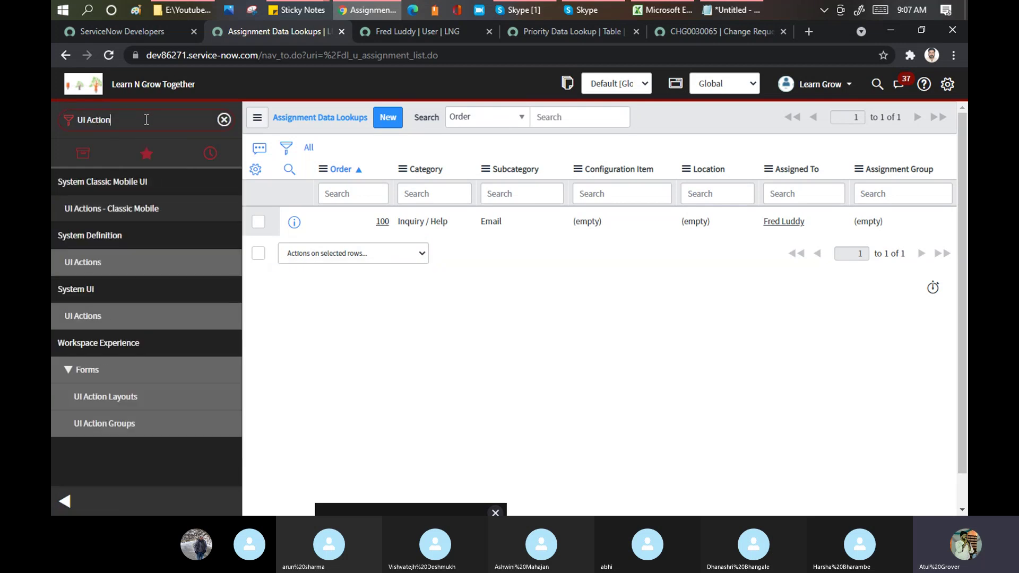
pyautogui.click(79, 269)
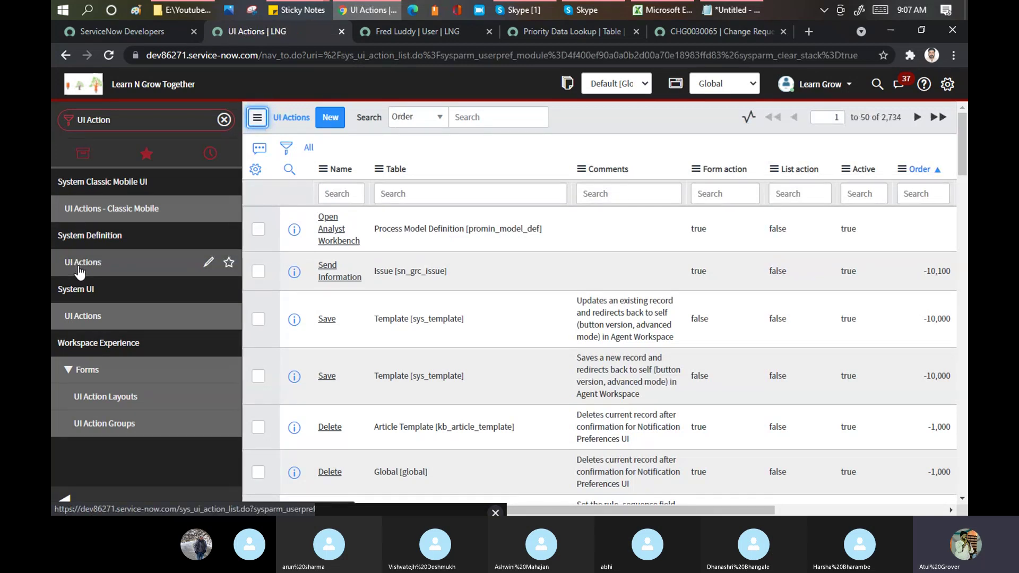
pyautogui.rightClick(329, 378)
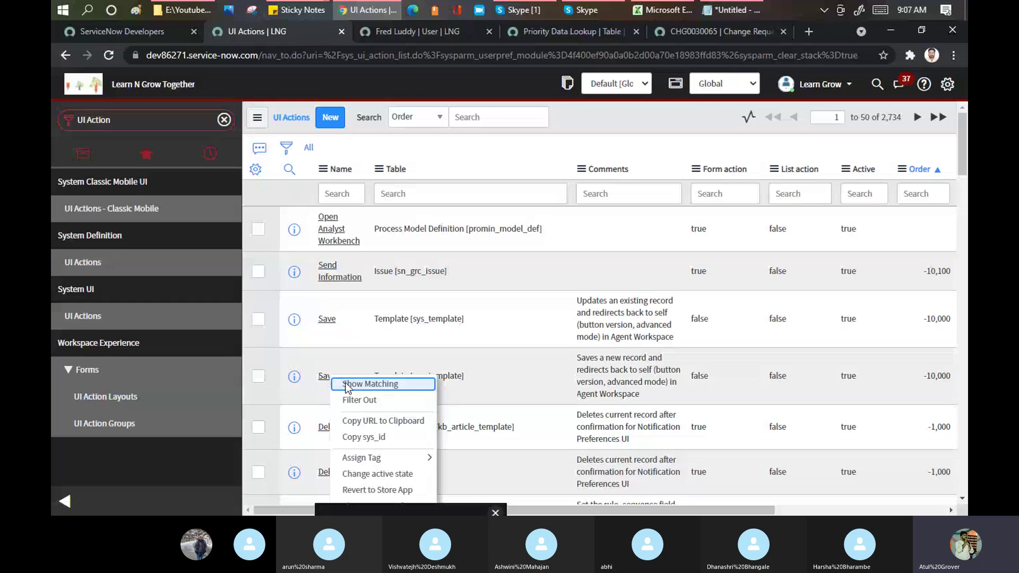
pyautogui.click(346, 383)
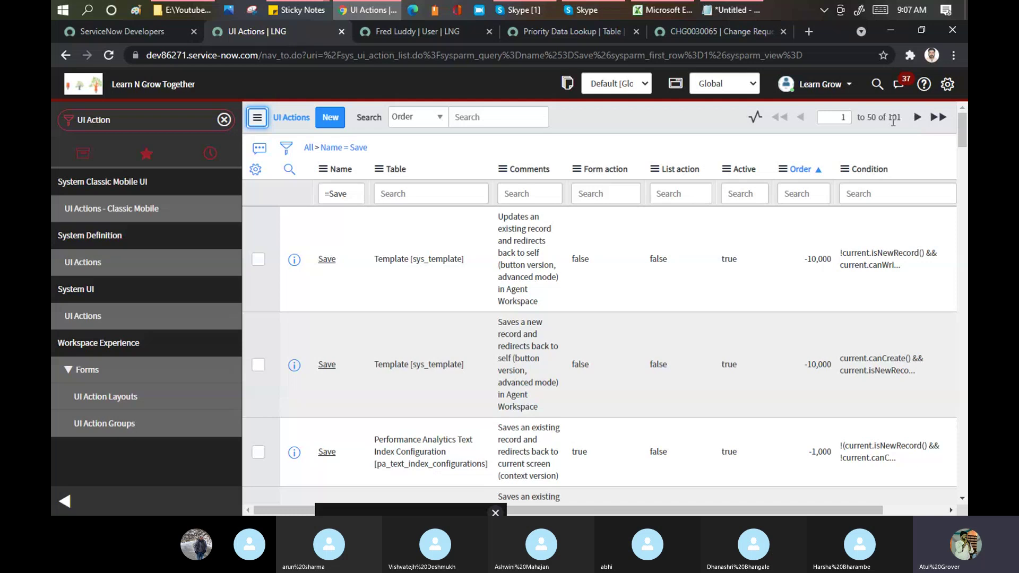
# - Try narrowing the Save UI actions to tables containing "change"
pyautogui.click(449, 193)
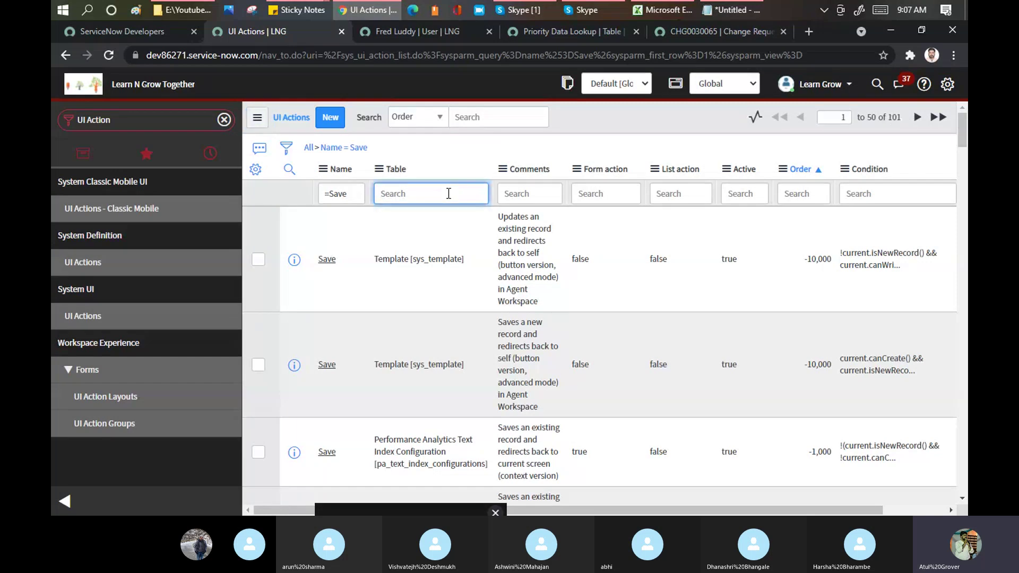
pyautogui.write('*change')
pyautogui.press('Return')
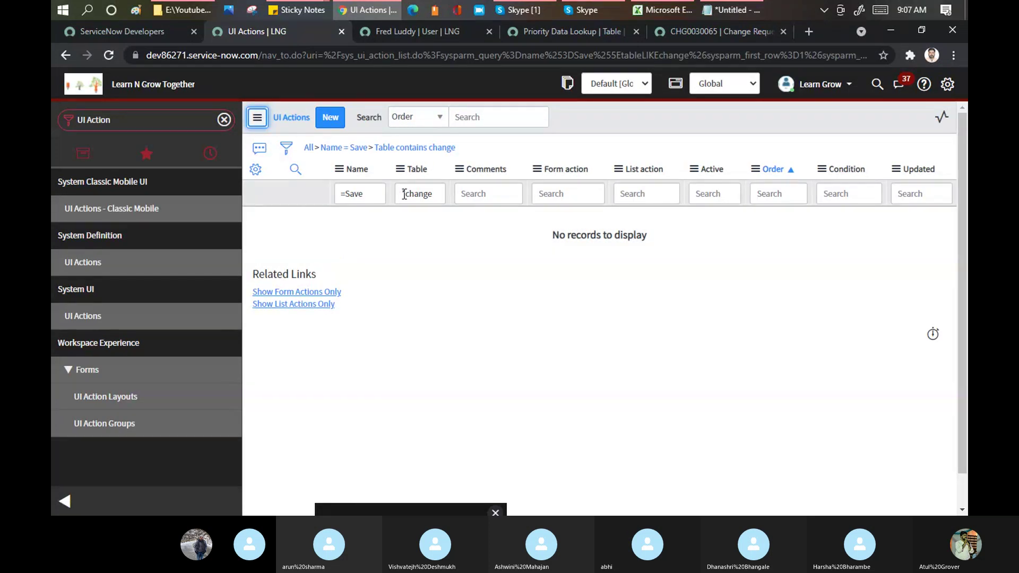
# - Filter the Save UI actions to tables containing "global" with the search value *global
pyautogui.click(404, 194)
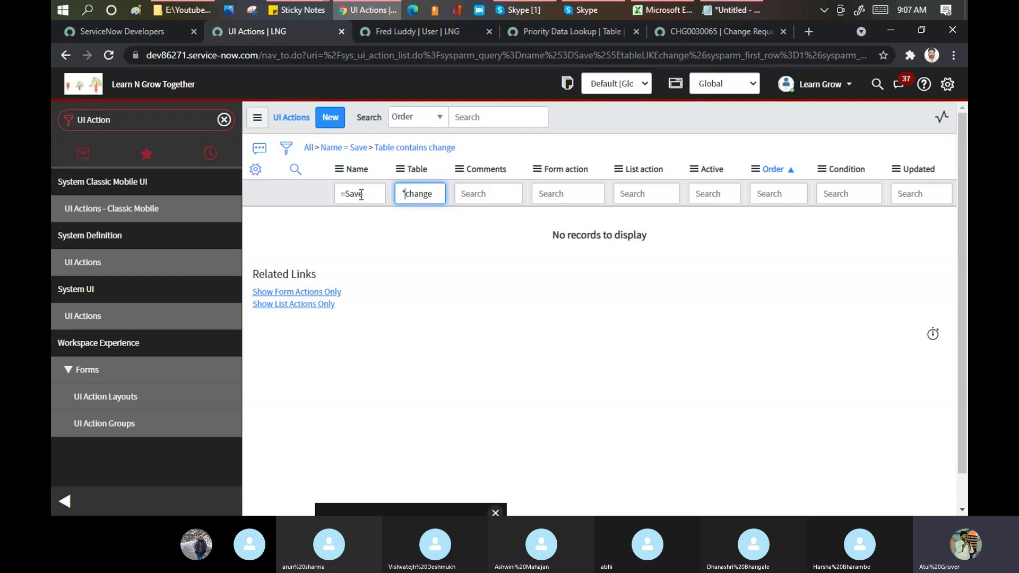
pyautogui.moveTo(396, 194); pyautogui.dragTo(460, 201)
pyautogui.press('BackSpace')
pyautogui.write('*global')
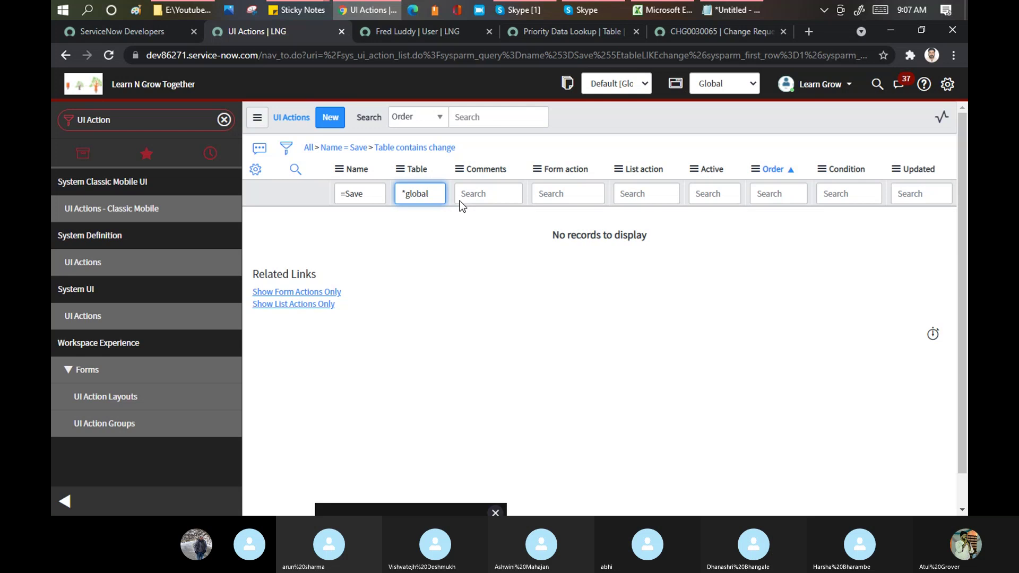
pyautogui.press('Return')
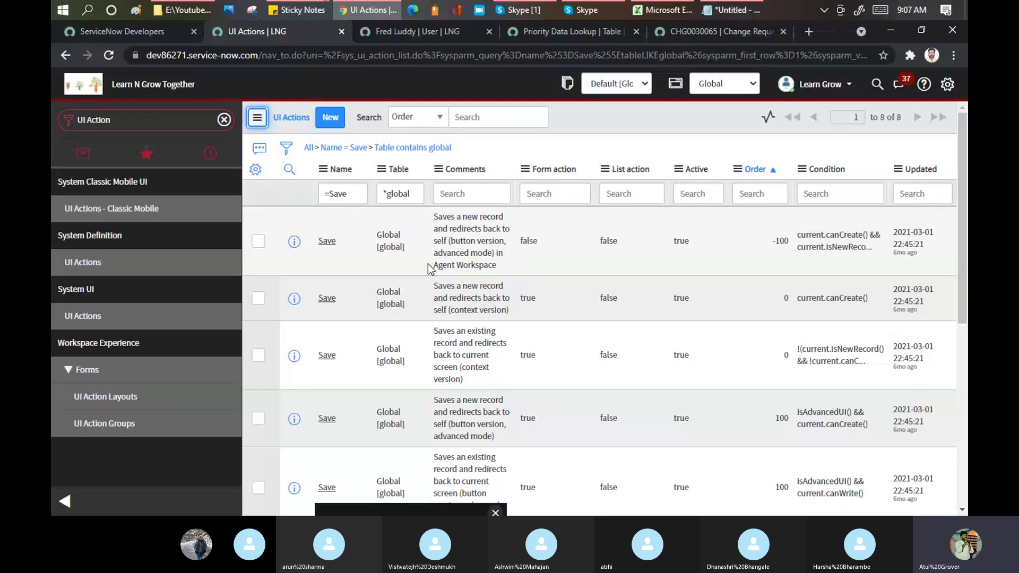
# - Filter the global UI actions to those named exactly new, using the name search value =new
pyautogui.click(345, 198)
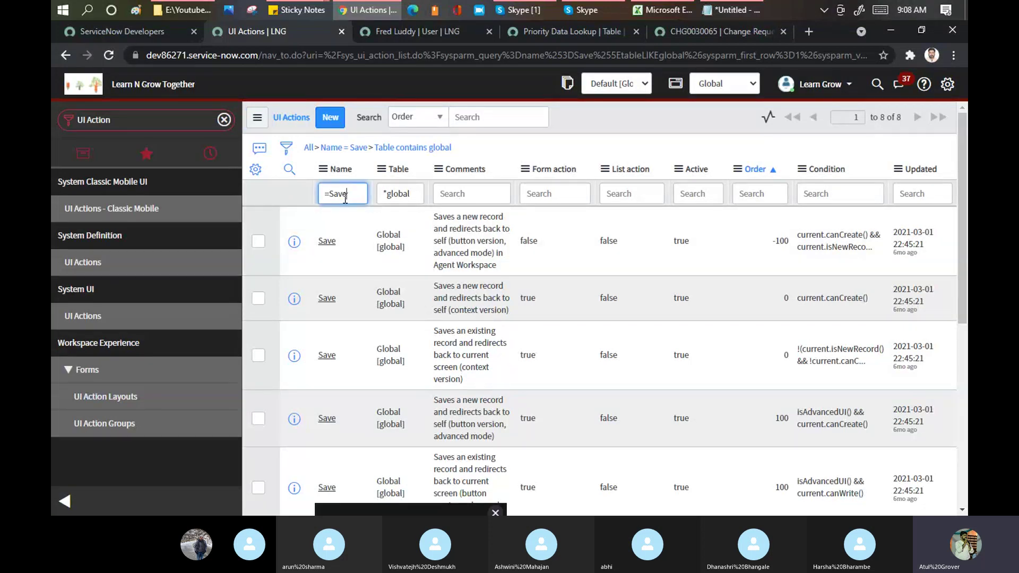
pyautogui.press('BackSpace')
pyautogui.press('BackSpace')
pyautogui.press('BackSpace')
pyautogui.press('BackSpace')
pyautogui.write('new')
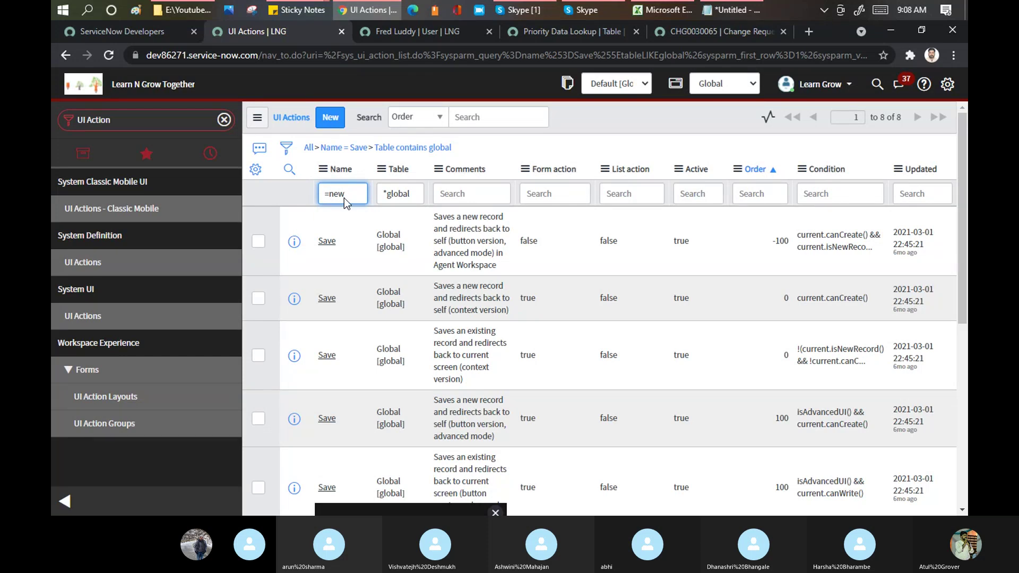
pyautogui.press('Return')
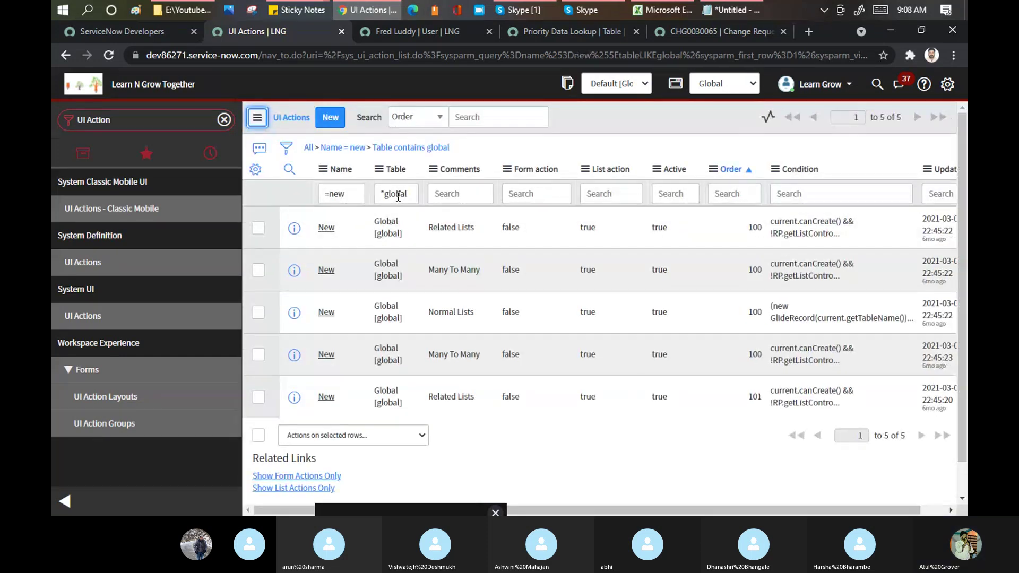
# - Change the table filter of the UI actions list to incident, keeping the name filter for new
pyautogui.click(398, 197)
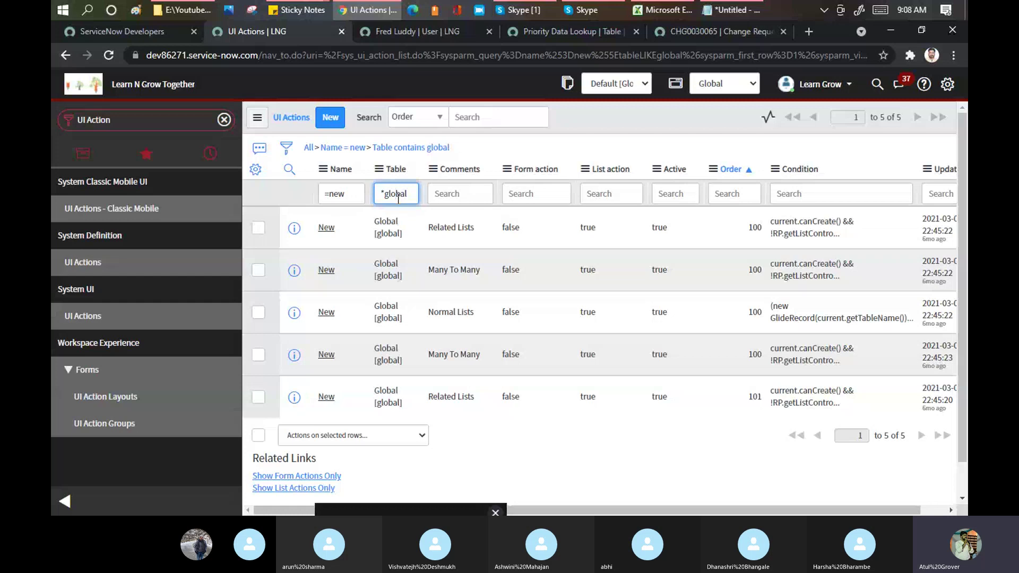
pyautogui.doubleClick(398, 198)
pyautogui.write('incident')
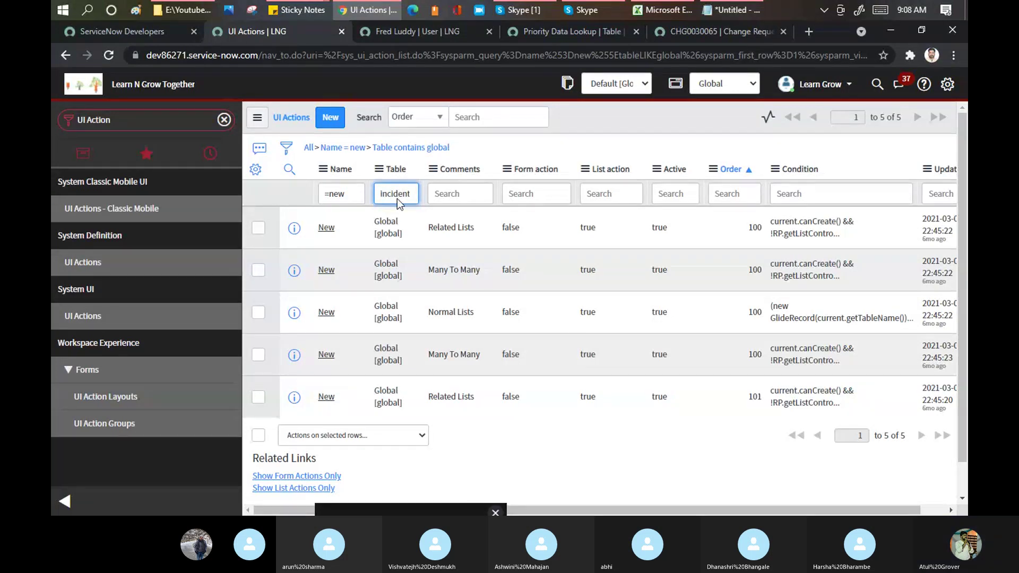
pyautogui.press('Return')
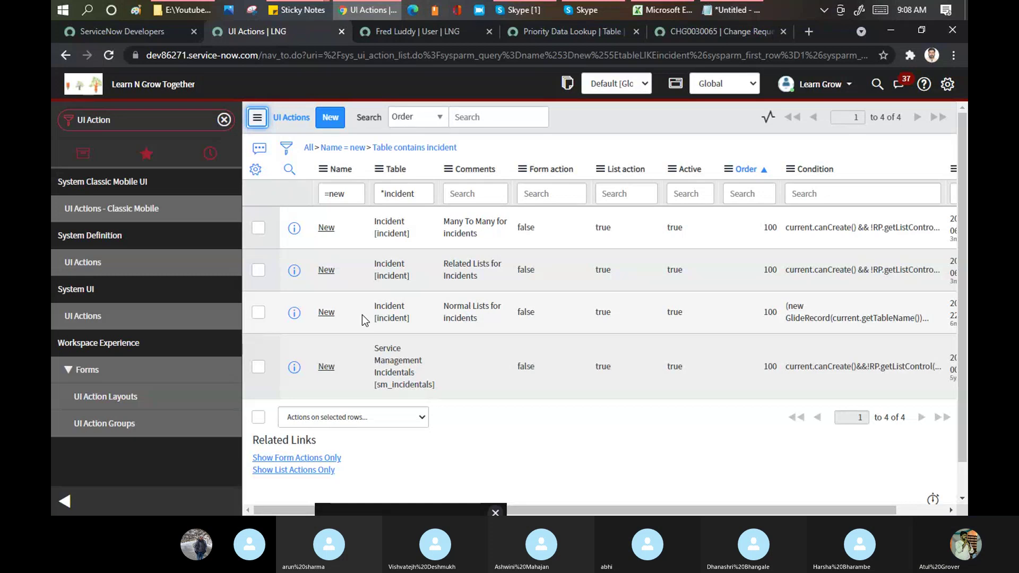
# - Load incident.do on the instance in place of the user record and examine the blank incident form's fields and action buttons
pyautogui.click(417, 33)
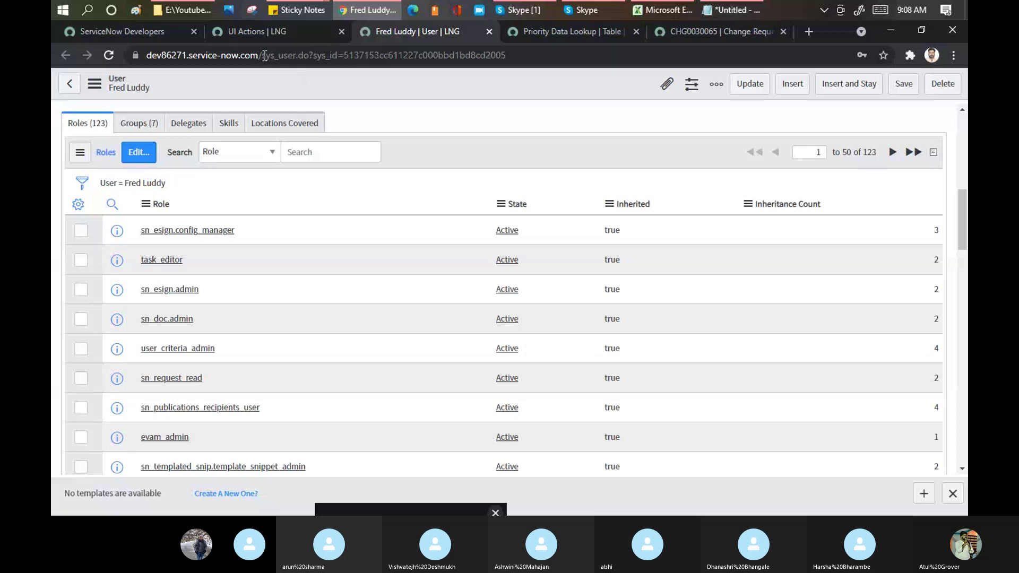
pyautogui.moveTo(265, 55); pyautogui.dragTo(782, 123)
pyautogui.write('in')
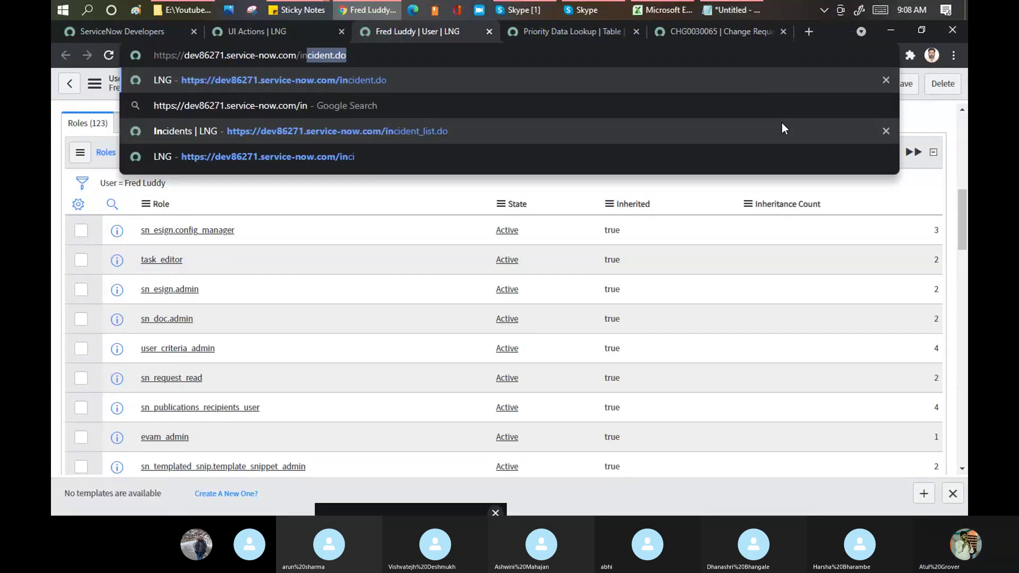
pyautogui.press('Return')
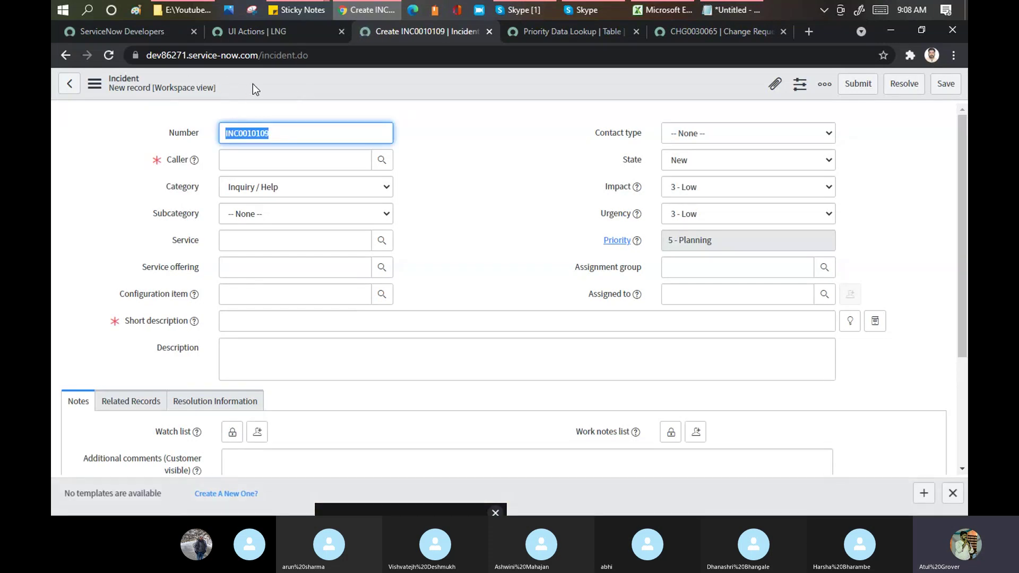
pyautogui.click(309, 30)
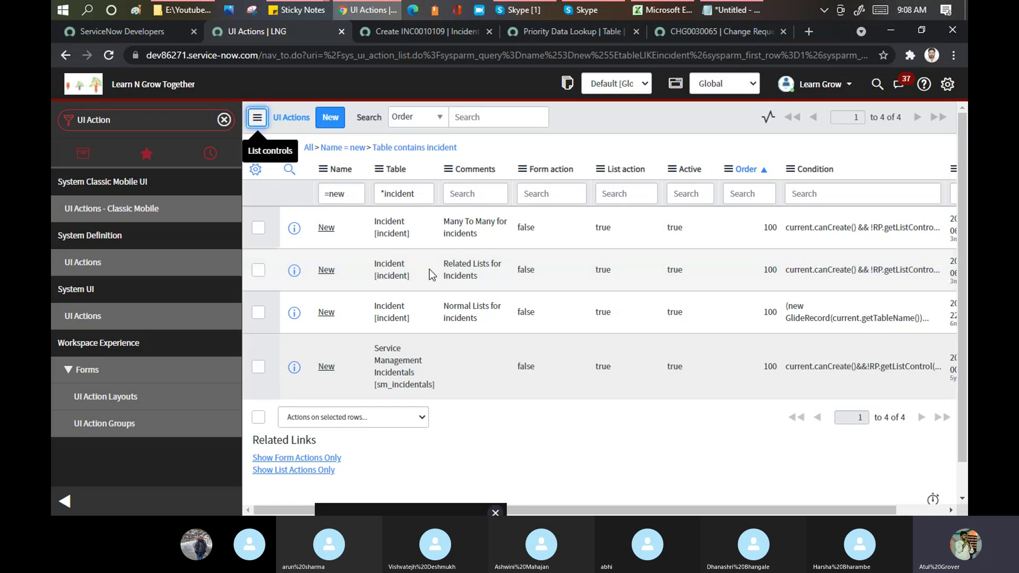
pyautogui.press('Tab')
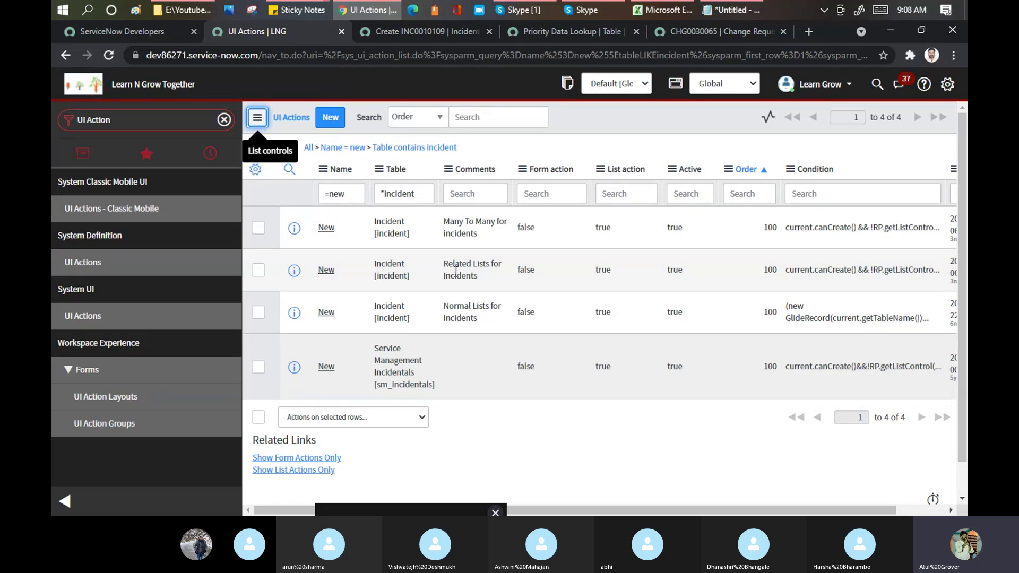
pyautogui.click(427, 33)
pyautogui.moveTo(467, 154); pyautogui.dragTo(507, 180)
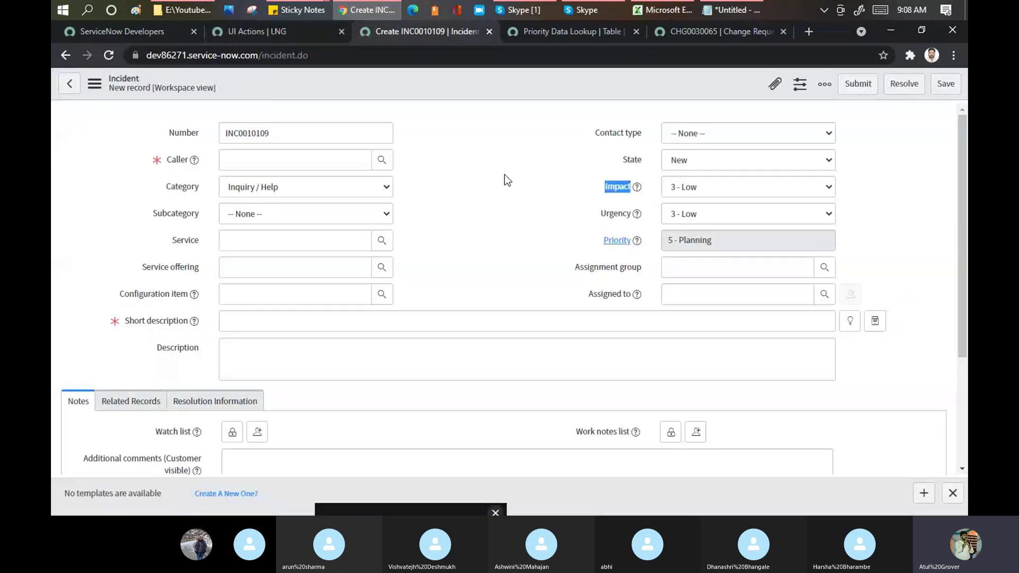
pyautogui.scroll(-3, 506, 181)
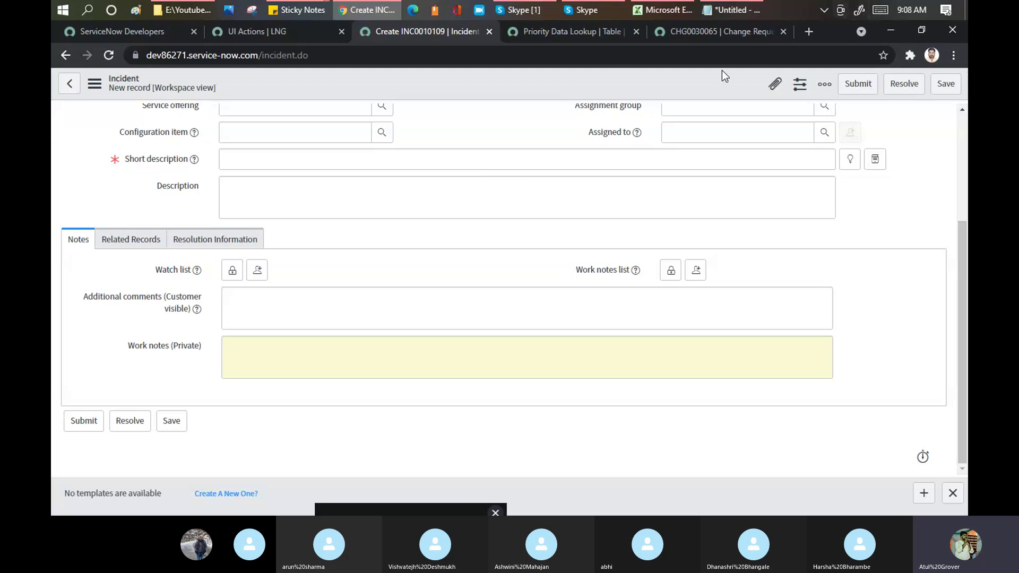
# - Examine the list buttons in the change request's Impacted Services/CIs, Approvers and Change Tasks related lists
pyautogui.click(731, 30)
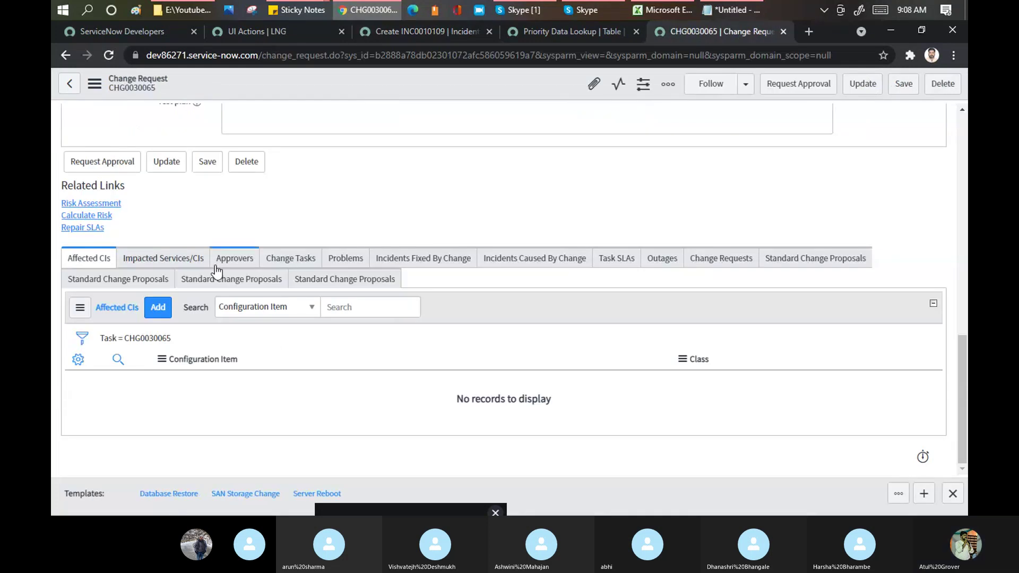
pyautogui.click(181, 263)
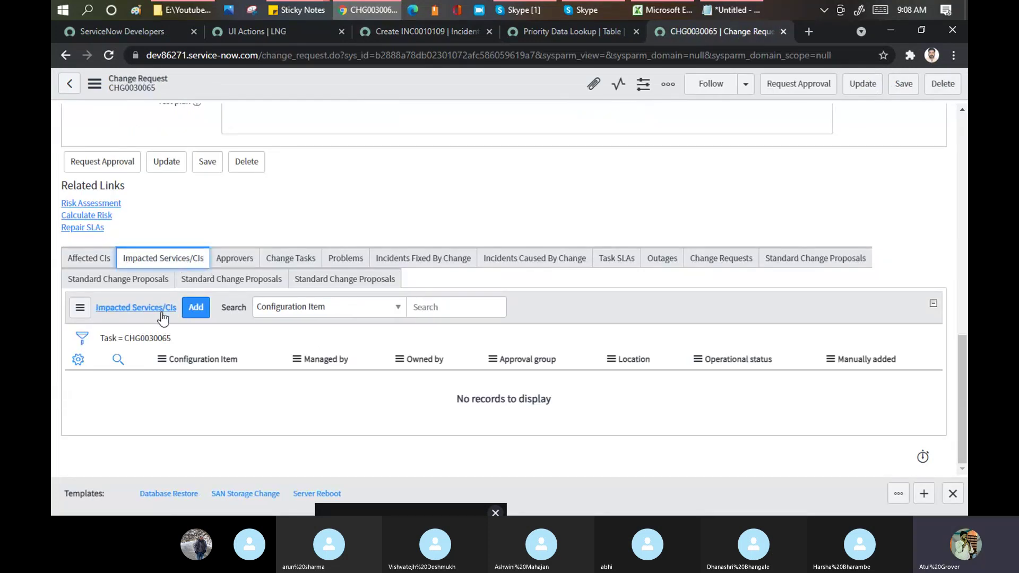
pyautogui.click(229, 262)
pyautogui.click(294, 266)
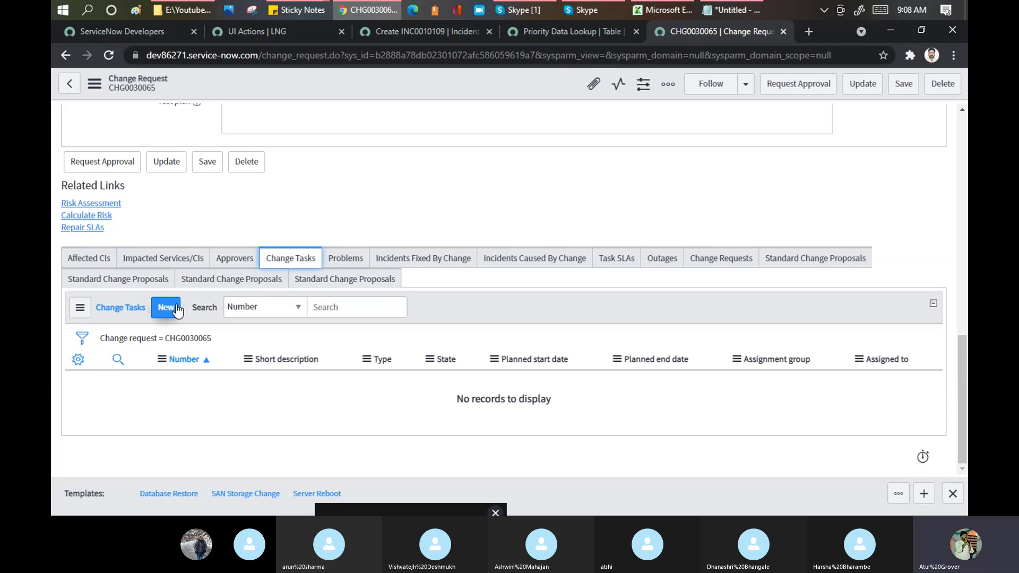
# - Start a new UI action record named LNG on the Change Request [change_request] table
pyautogui.click(272, 30)
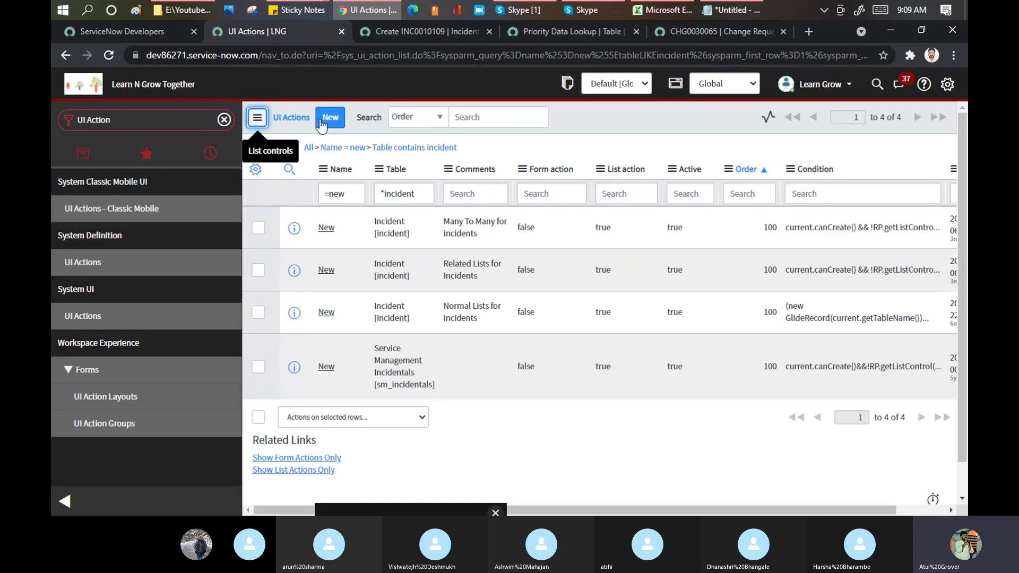
pyautogui.click(328, 133)
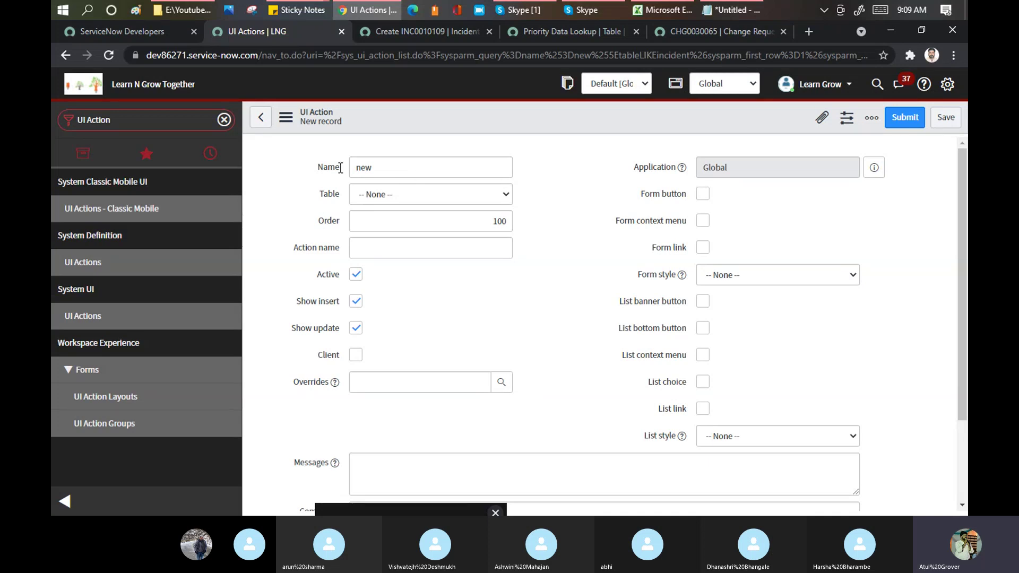
pyautogui.doubleClick(368, 168)
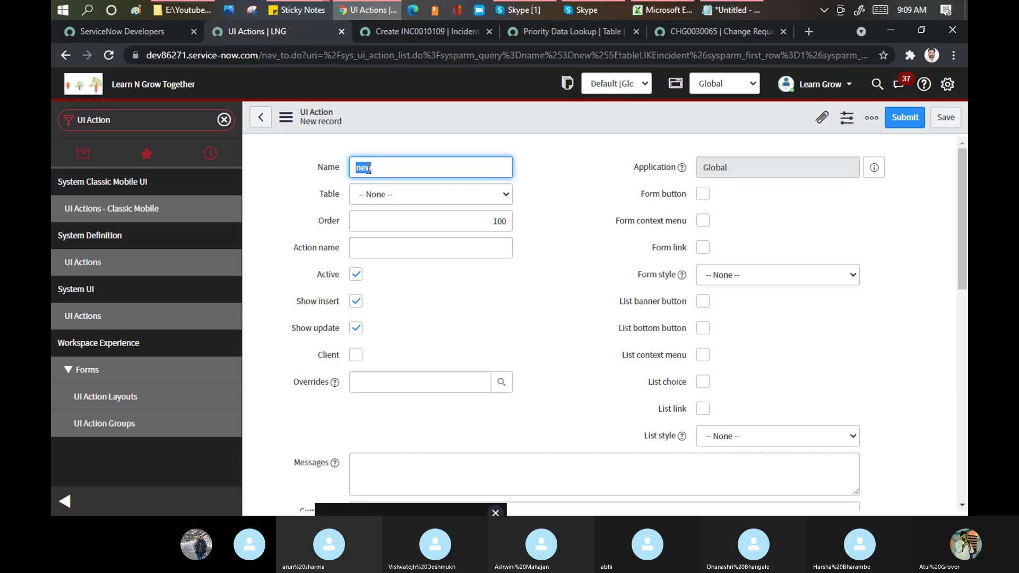
pyautogui.write('LNG')
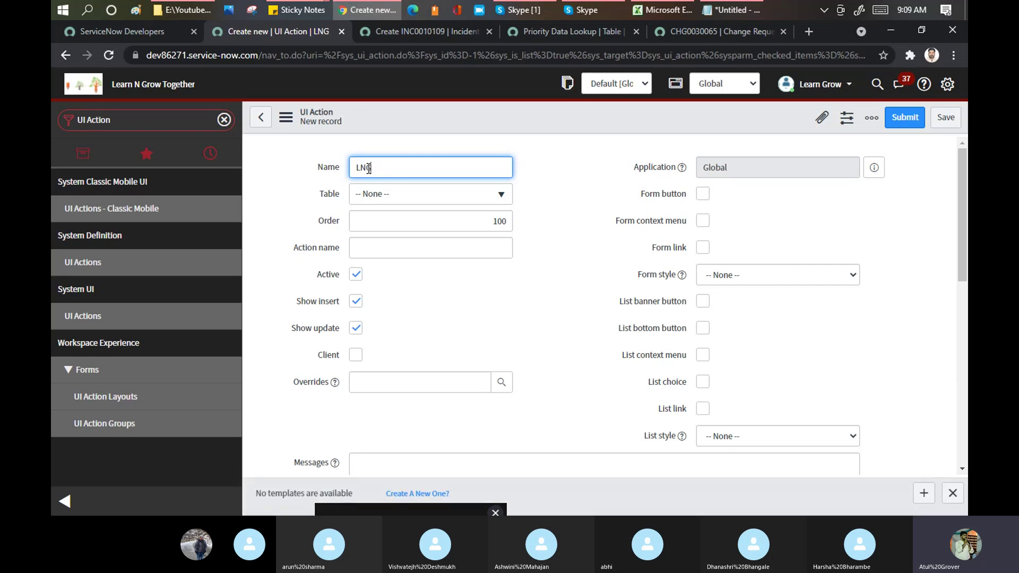
pyautogui.click(394, 197)
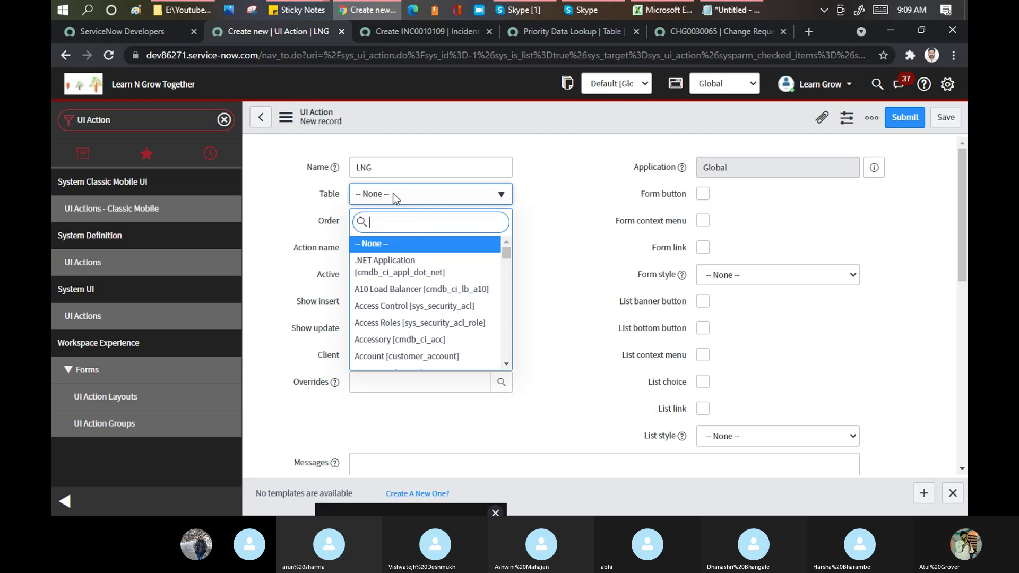
pyautogui.write('change_request')
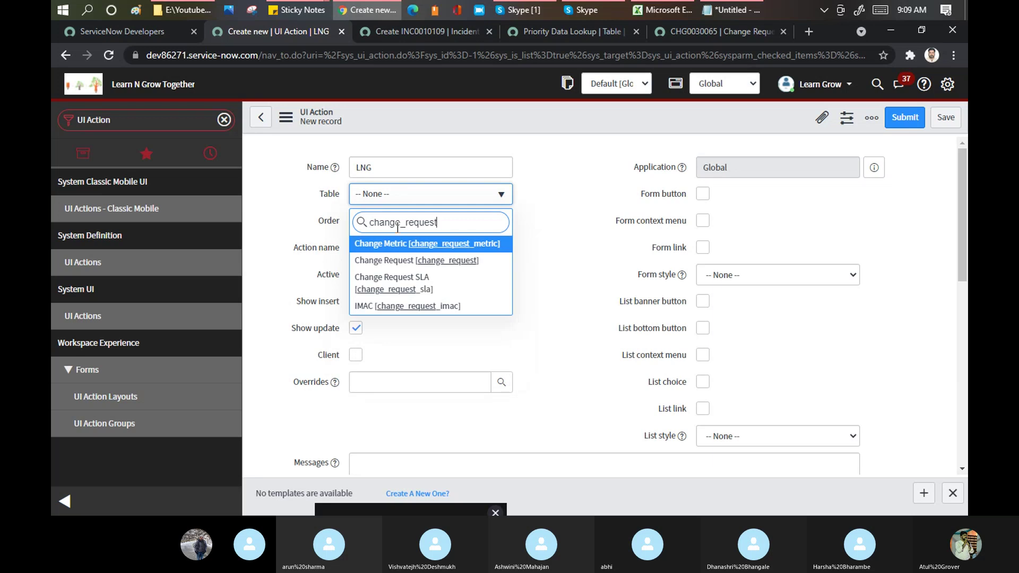
pyautogui.click(399, 258)
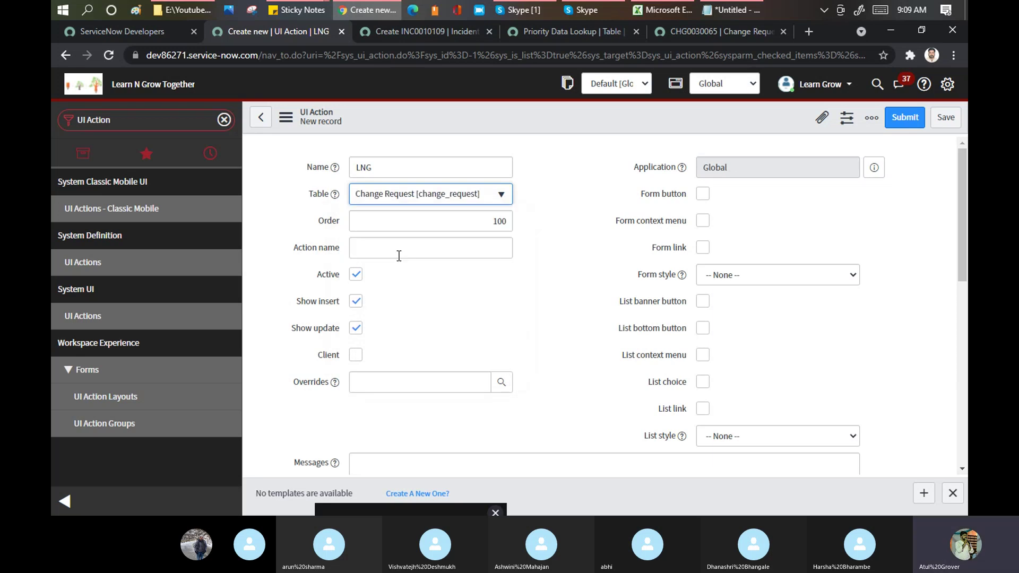
# - Set the UI action's action name to LearnGrow and save the record
pyautogui.click(399, 256)
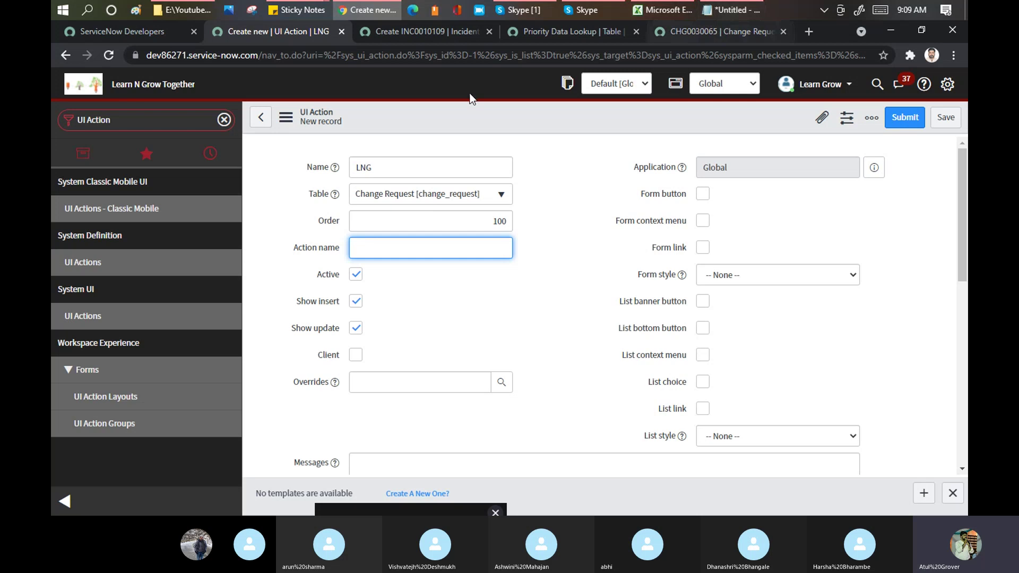
pyautogui.write('Learn')
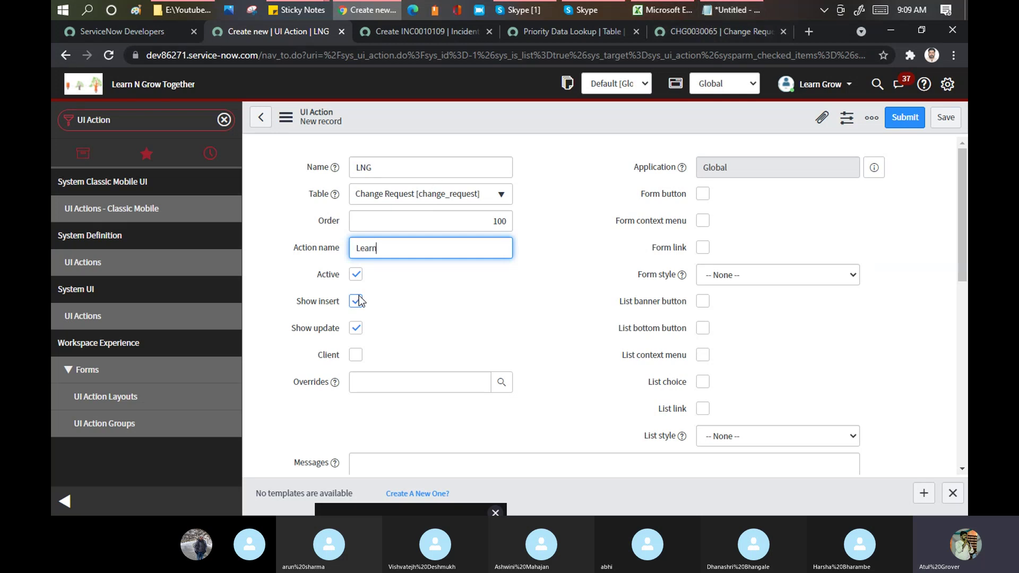
pyautogui.write('Grow')
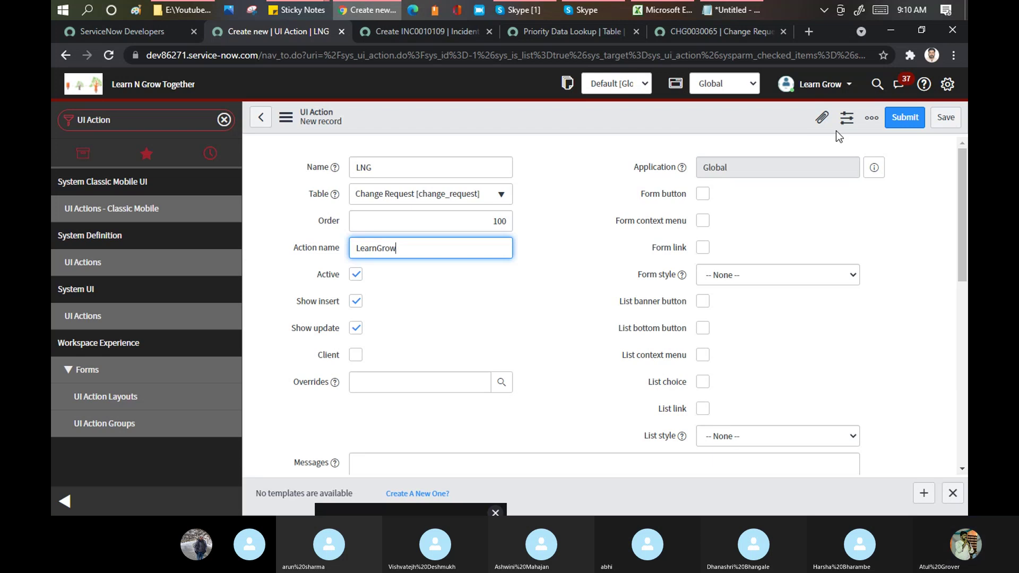
pyautogui.click(946, 119)
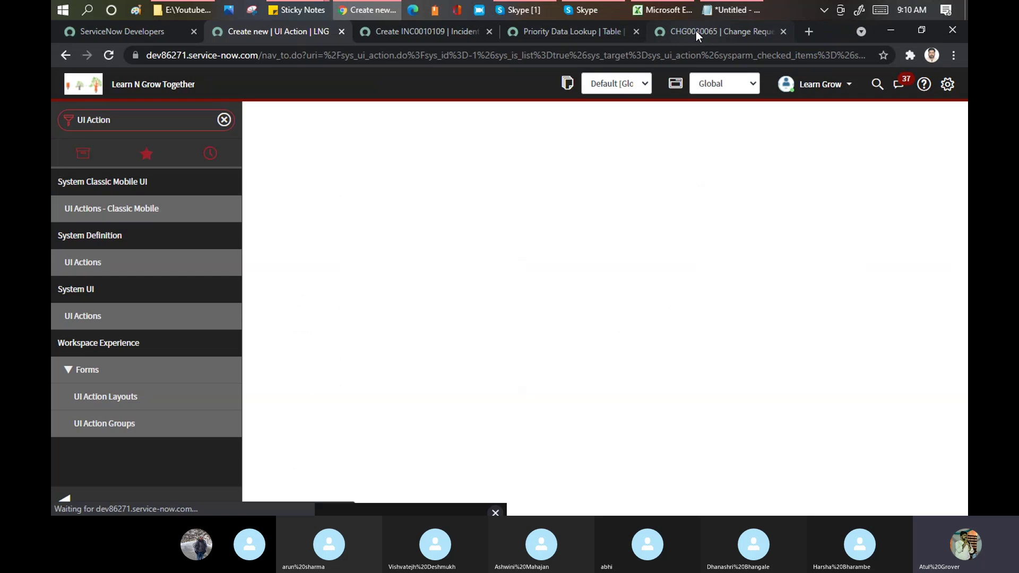
# - Load change_request.do without the record parameters to check a blank change request's header actions, and return to the LNG UI action
pyautogui.click(696, 30)
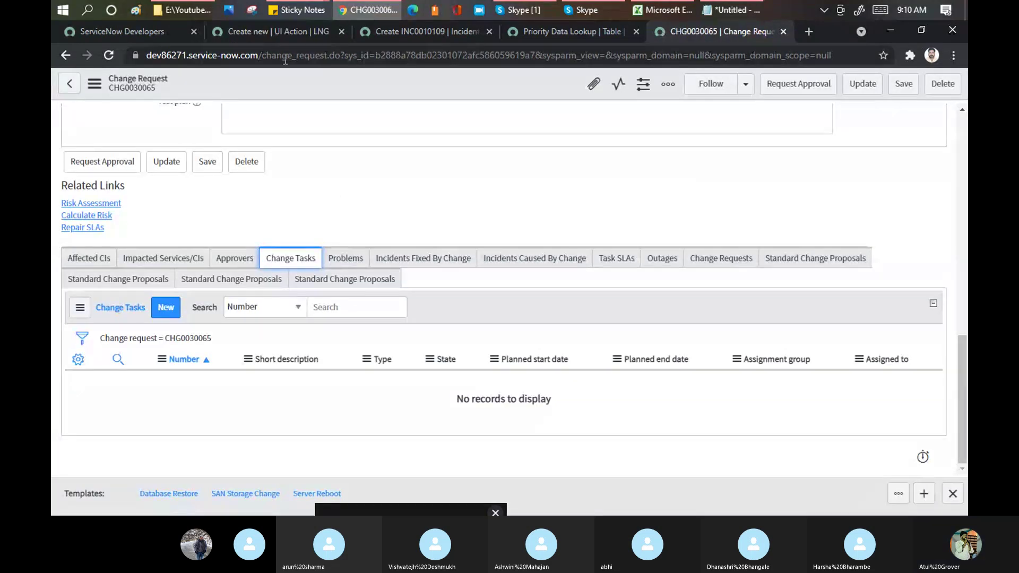
pyautogui.moveTo(336, 55); pyautogui.dragTo(890, 152)
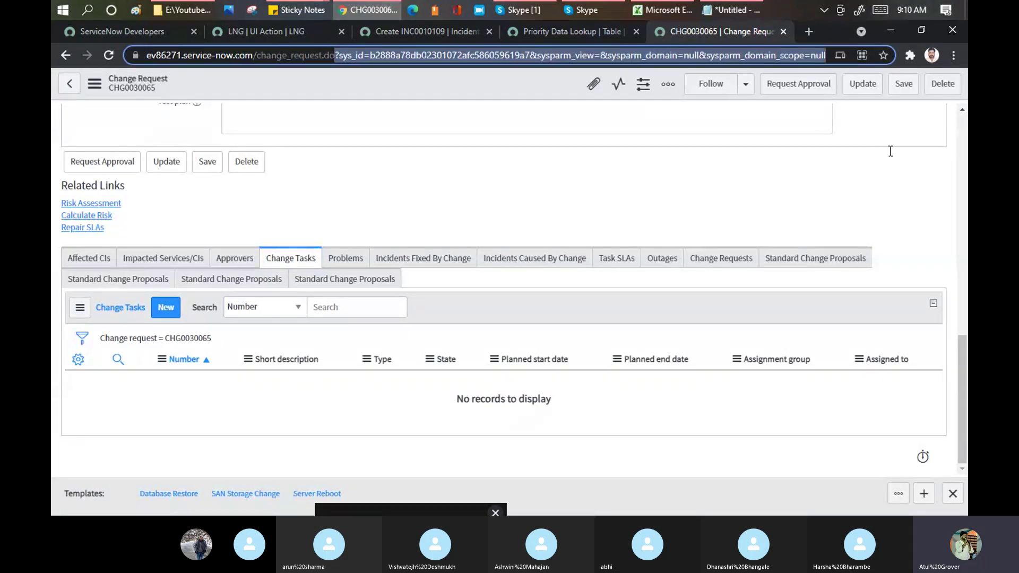
pyautogui.press('BackSpace')
pyautogui.press('Return')
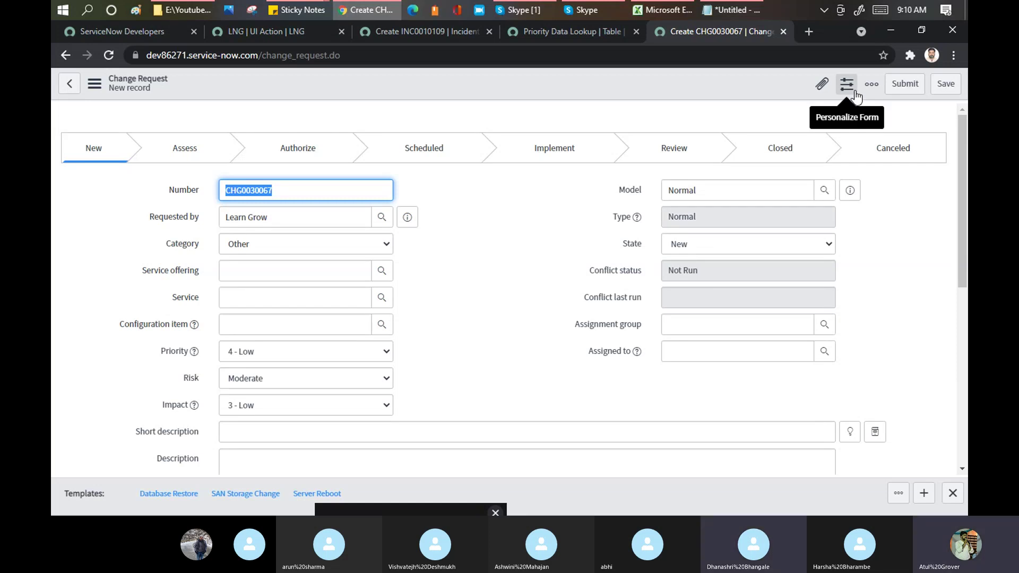
pyautogui.click(269, 31)
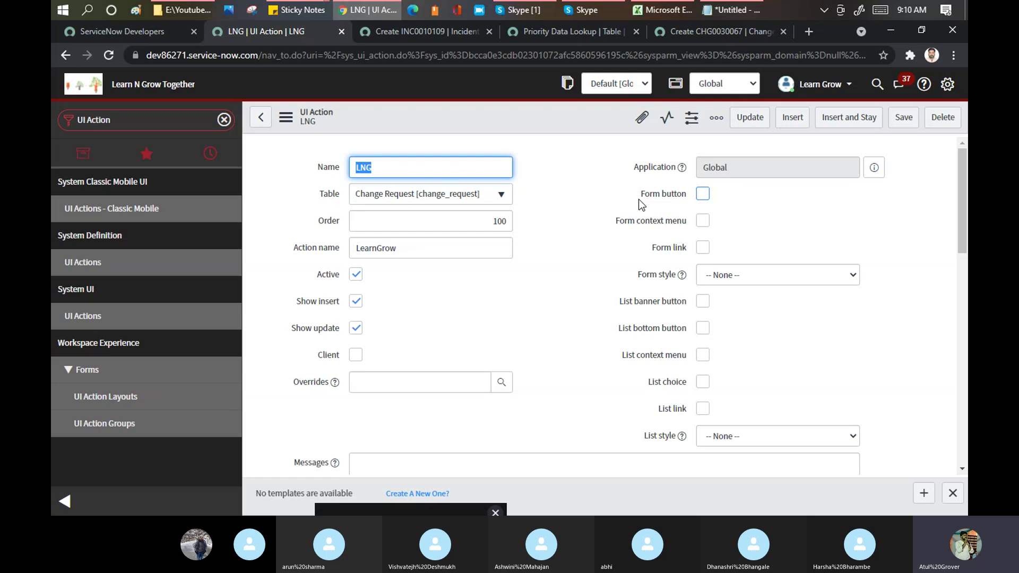
# - Switch to the Skype call, toggle the microphone mute, and return to the LNG UI action in the browser
pyautogui.click(518, 9)
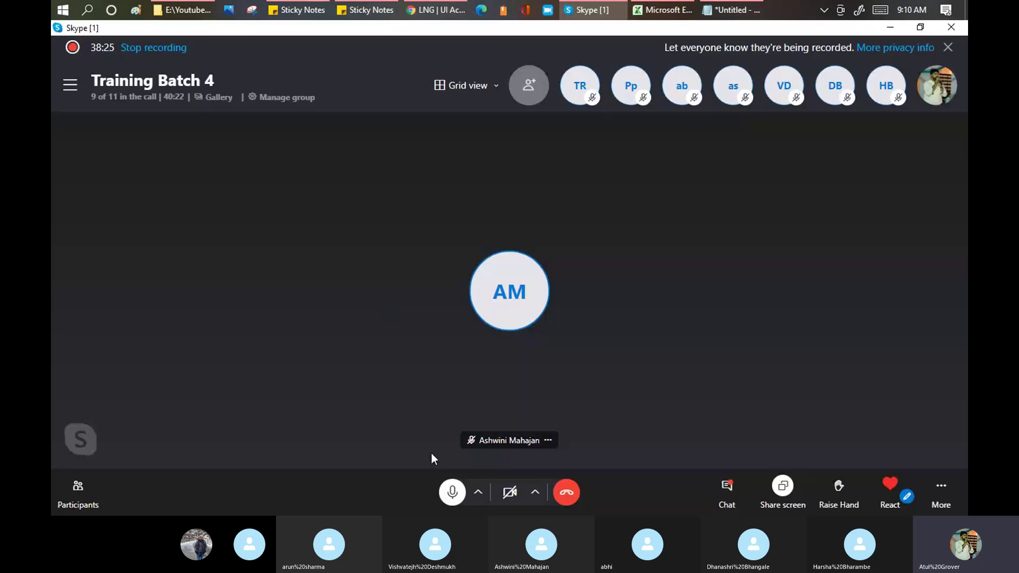
pyautogui.click(452, 494)
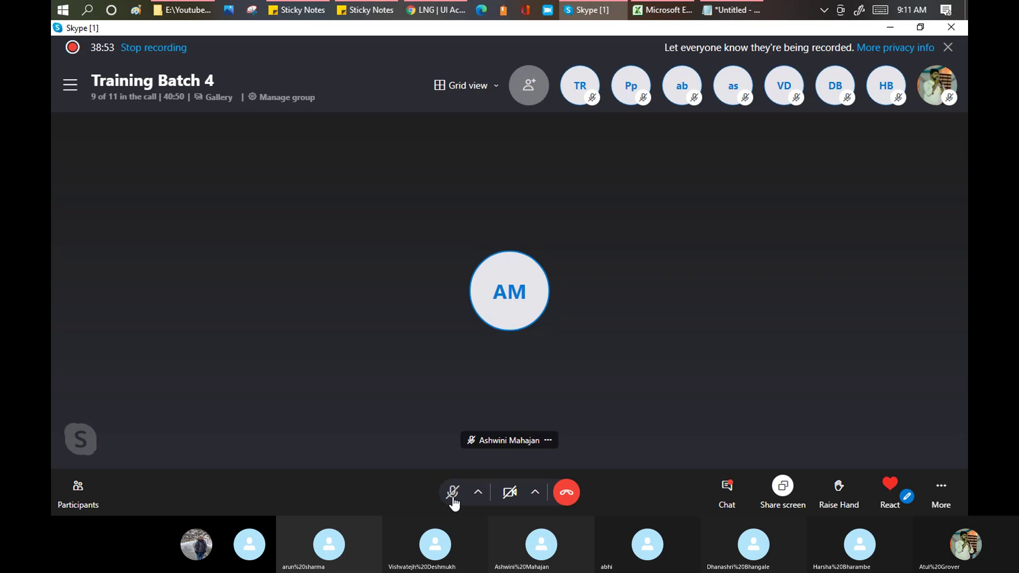
pyautogui.click(453, 493)
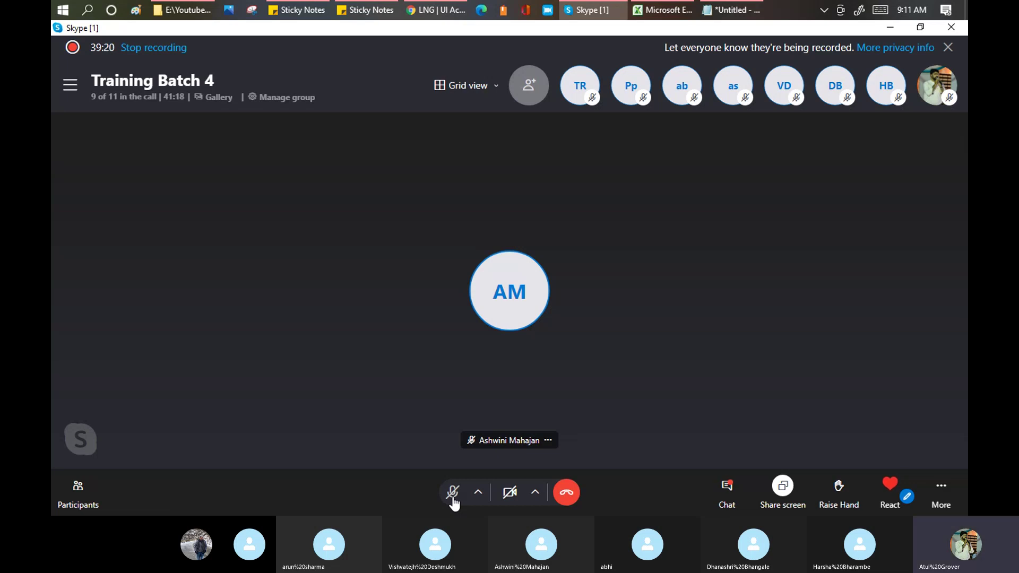
pyautogui.click(453, 498)
pyautogui.hotkey('alt', 'Tab')
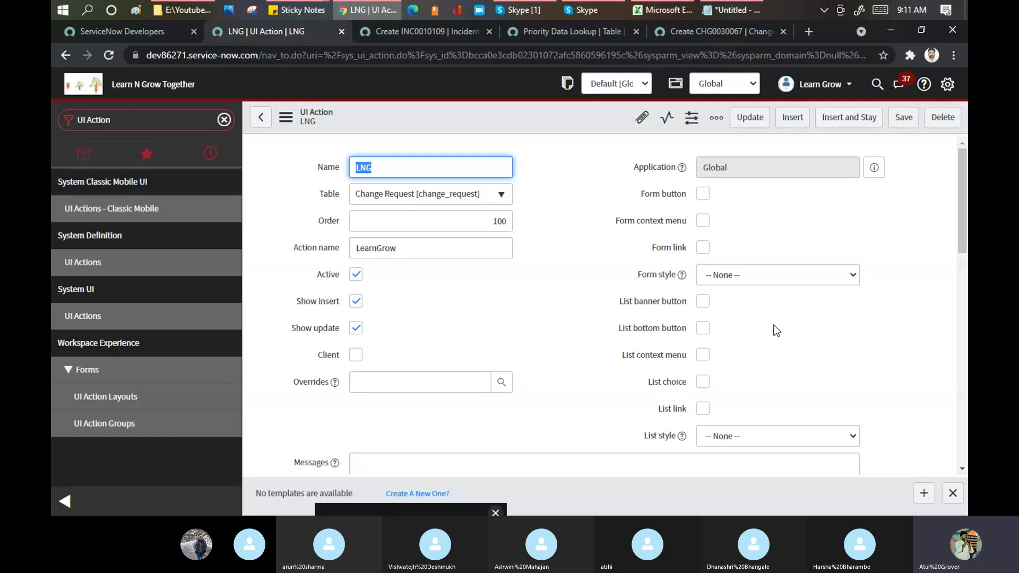
# - Enable Form button, Form context menu and Form link on the LNG UI action and save the record
pyautogui.click(702, 195)
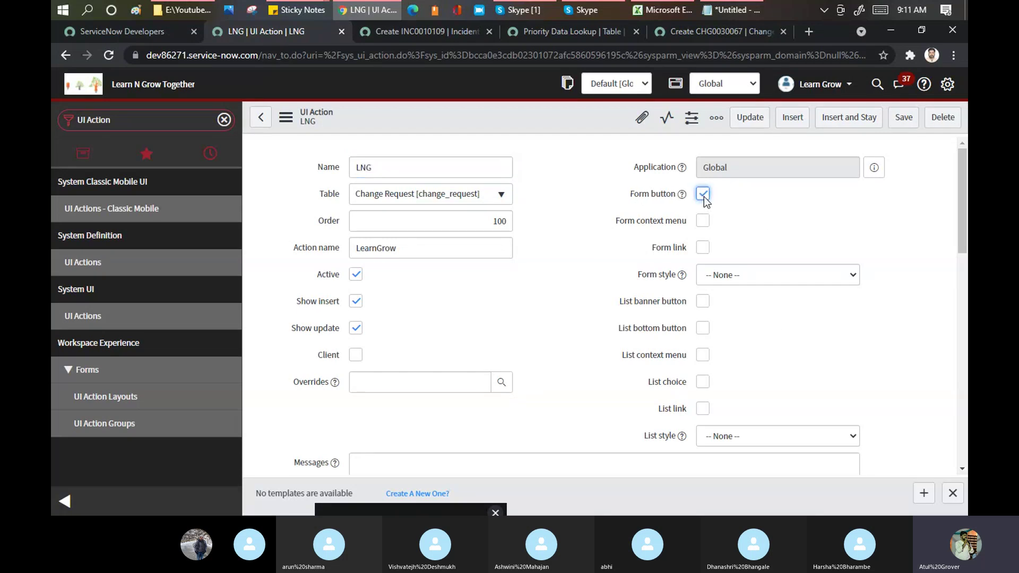
pyautogui.click(703, 221)
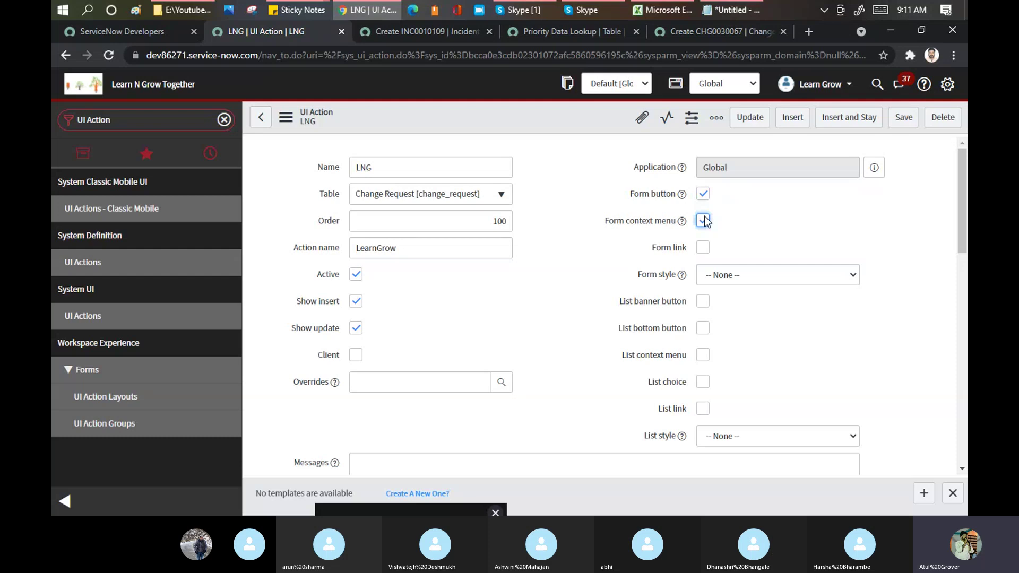
pyautogui.click(703, 247)
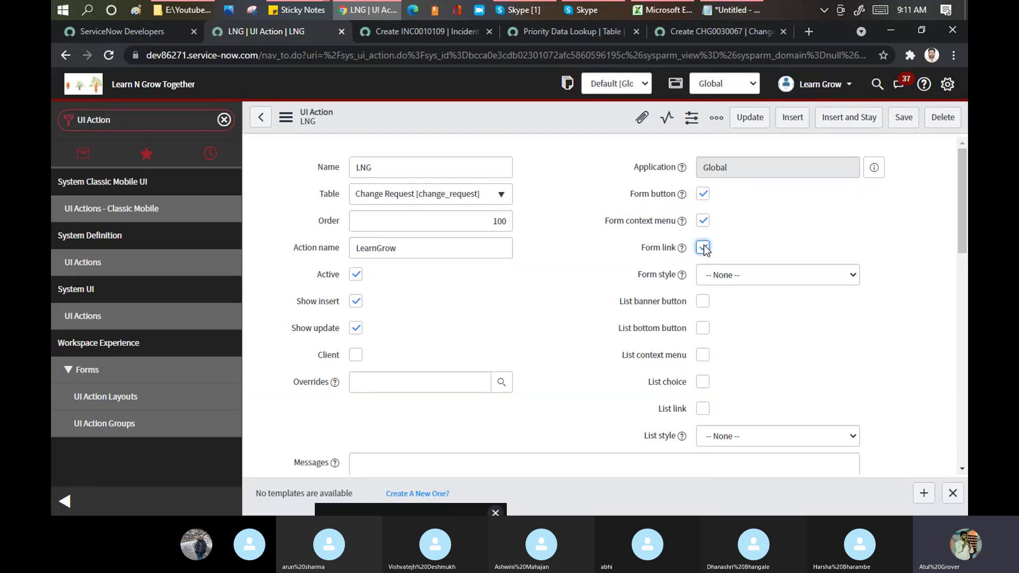
pyautogui.click(904, 126)
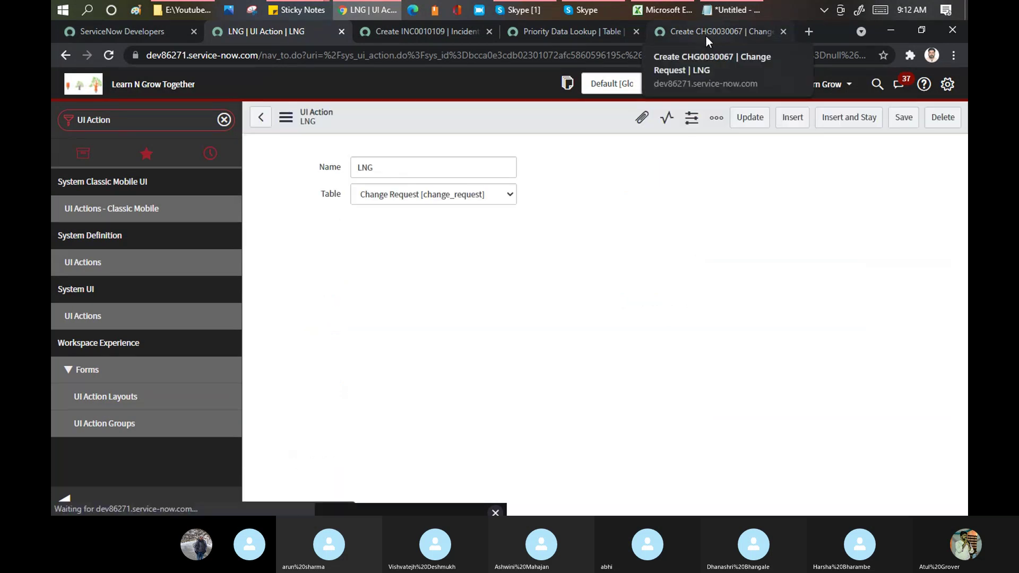
# - Reload the blank change request form and check its header, context menu and related links for the LNG action
pyautogui.click(706, 33)
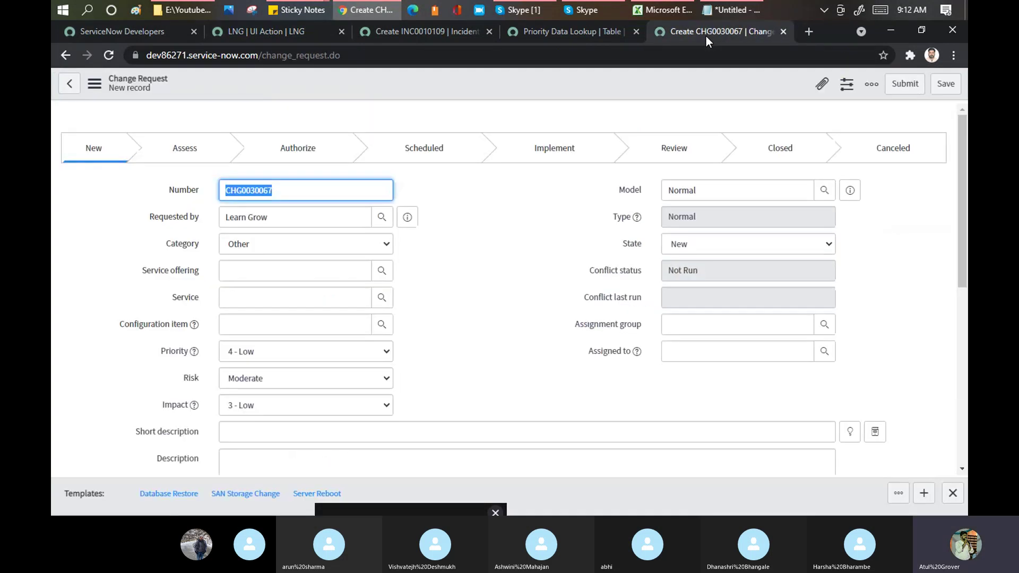
pyautogui.click(385, 51)
pyautogui.press('Return')
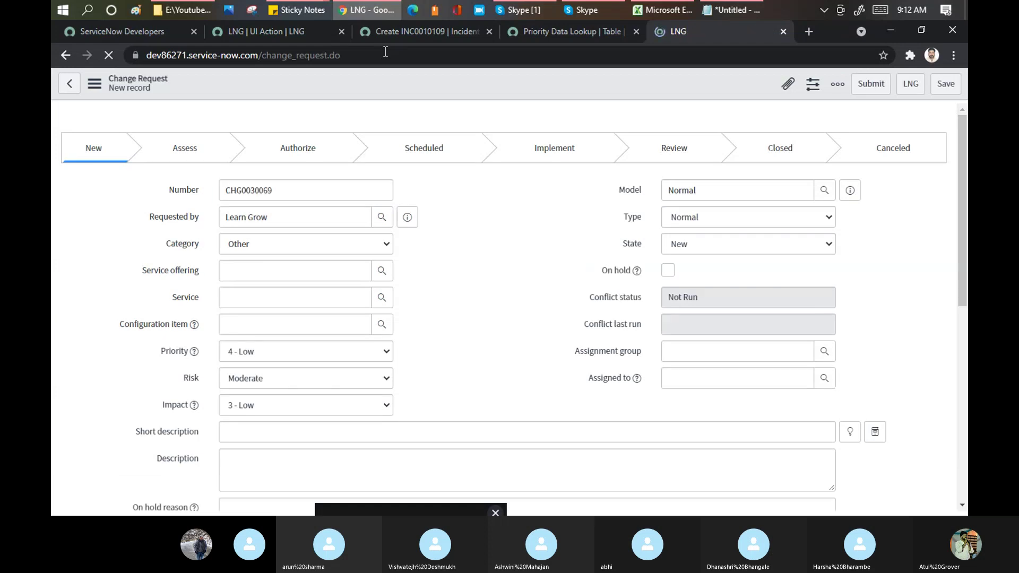
pyautogui.click(912, 86)
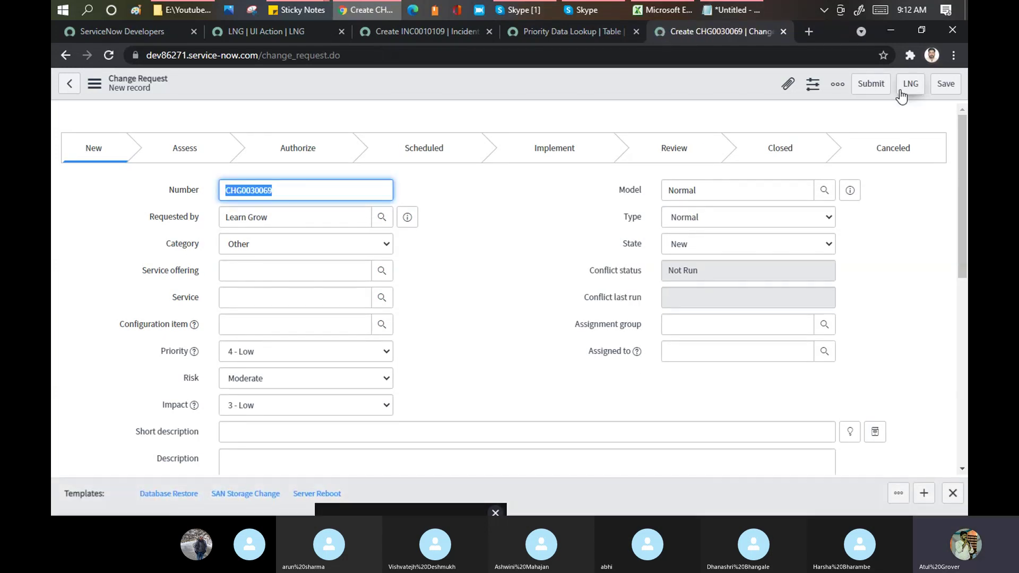
pyautogui.rightClick(488, 82)
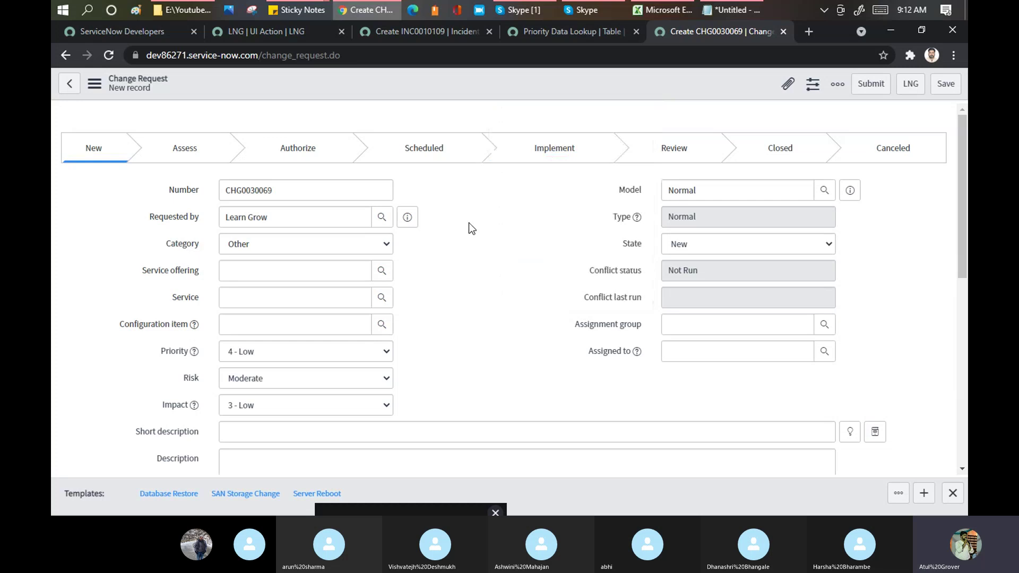
pyautogui.scroll(-6, 469, 223)
pyautogui.scroll(-2, 469, 223)
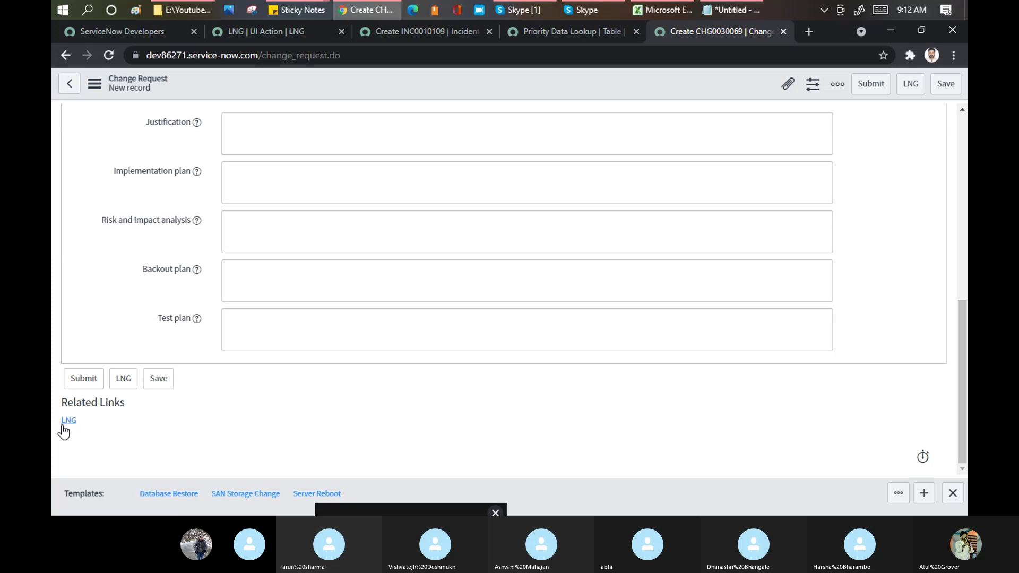
# - Return to the LNG UI action record and set its Form style to Destructive
pyautogui.click(273, 36)
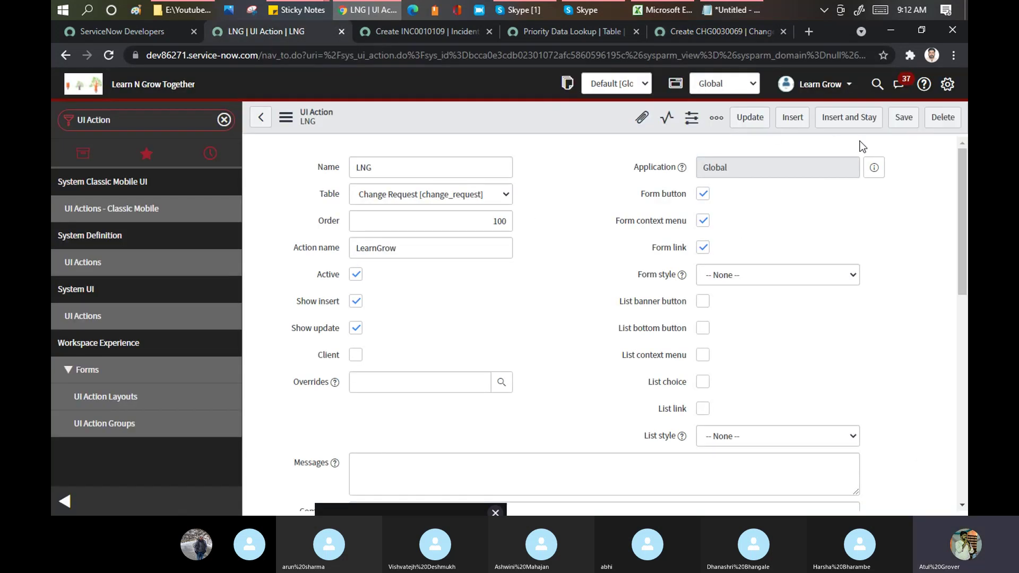
pyautogui.click(771, 276)
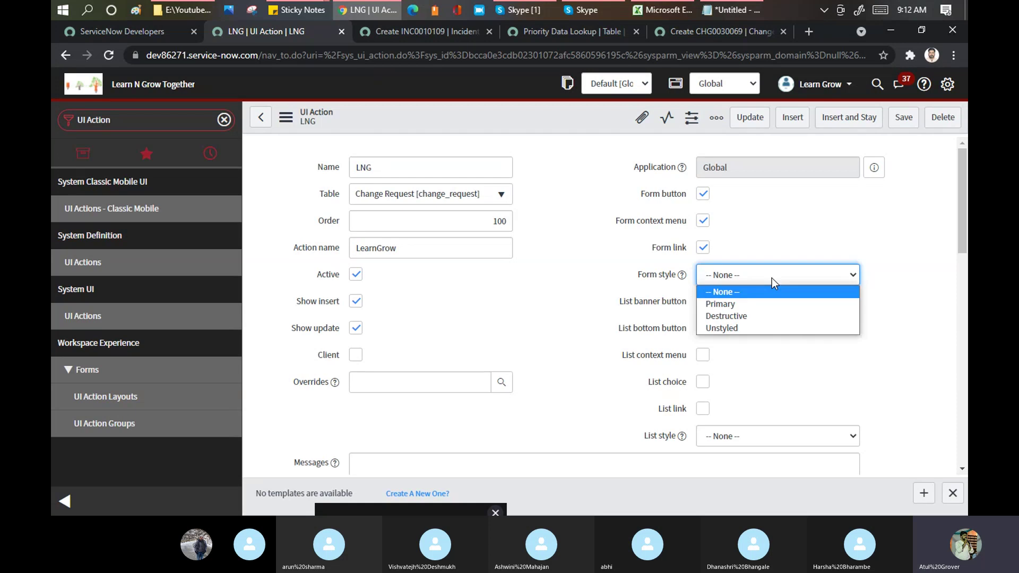
pyautogui.click(742, 316)
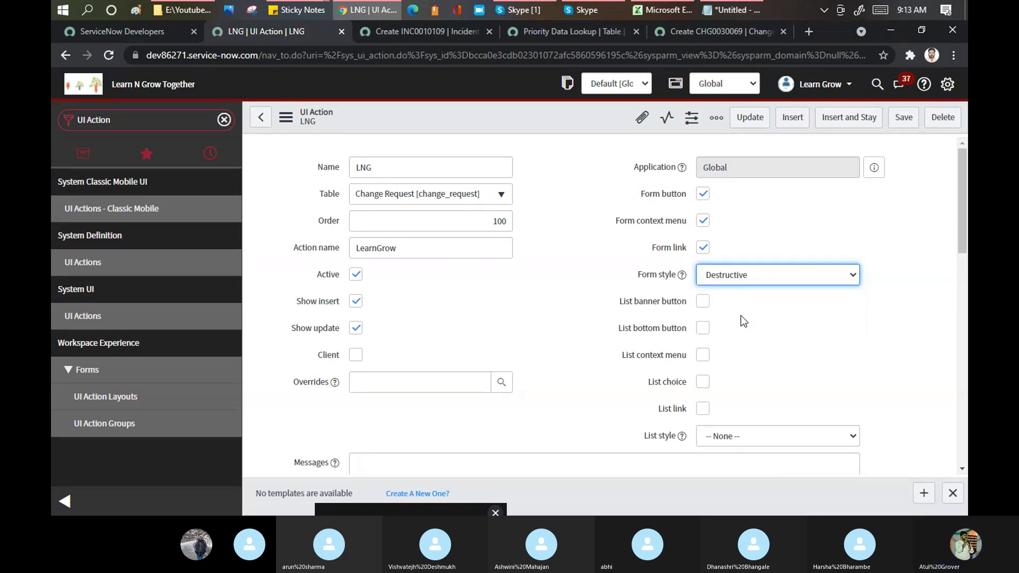
# - Enable List banner button, List bottom button, List context menu, List choice and List link on the LNG UI action, and save it
pyautogui.click(701, 301)
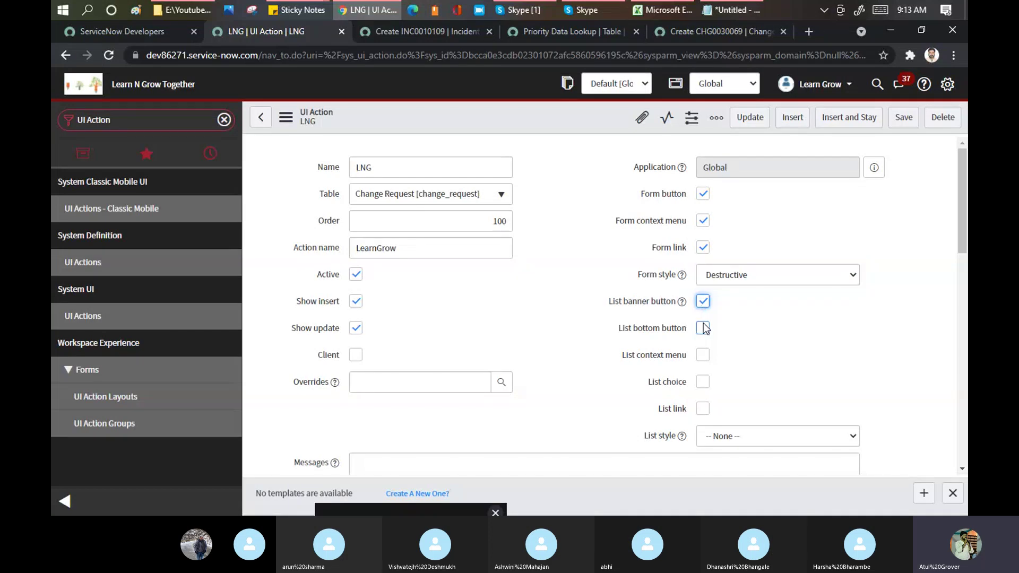
pyautogui.click(704, 329)
pyautogui.click(704, 355)
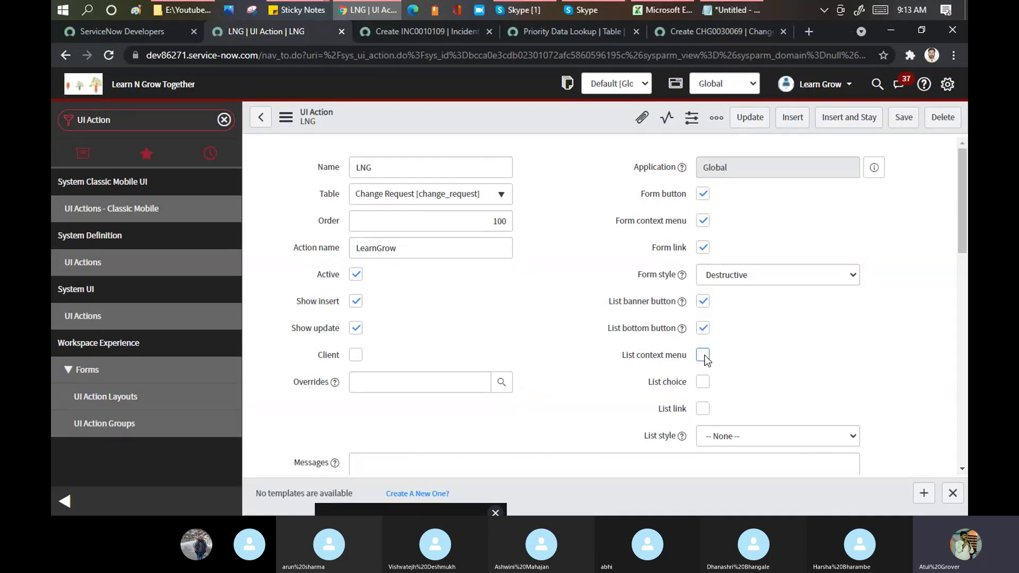
pyautogui.click(704, 381)
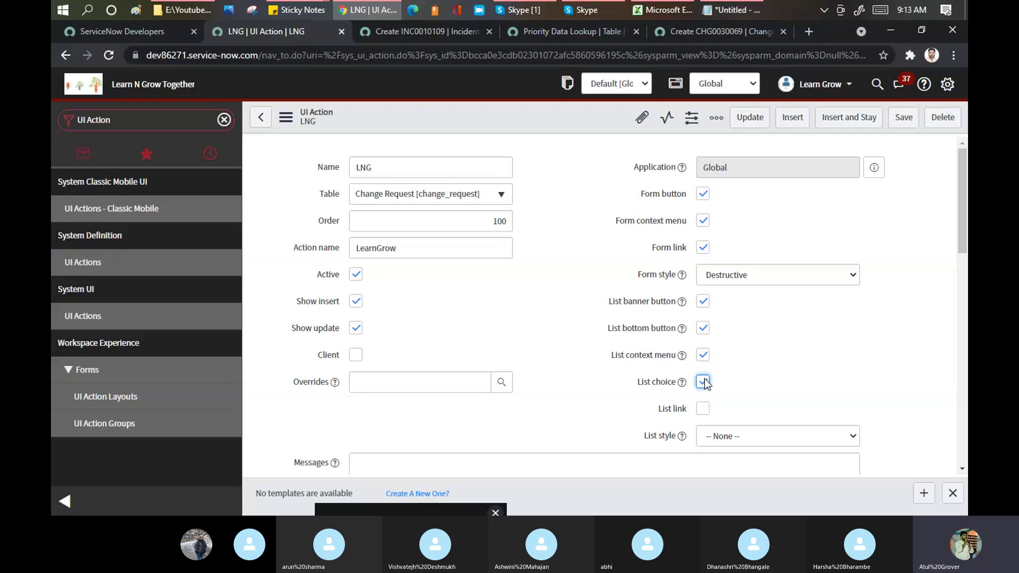
pyautogui.click(703, 409)
pyautogui.click(904, 122)
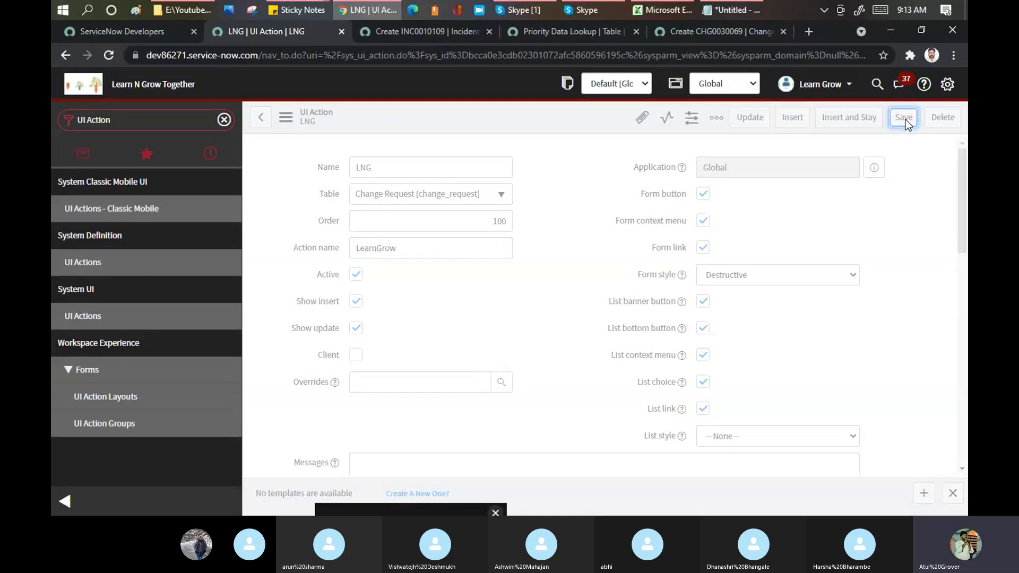
# - Reload the blank change request form and examine the LNG action's styling in the header, form context menu, form footer and related links
pyautogui.click(686, 31)
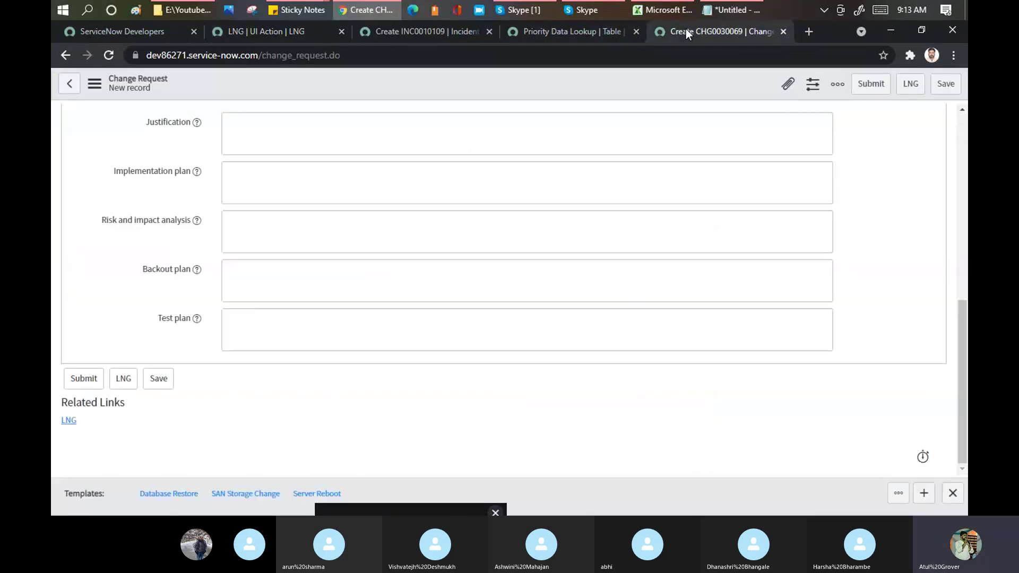
pyautogui.click(368, 53)
pyautogui.press('Return')
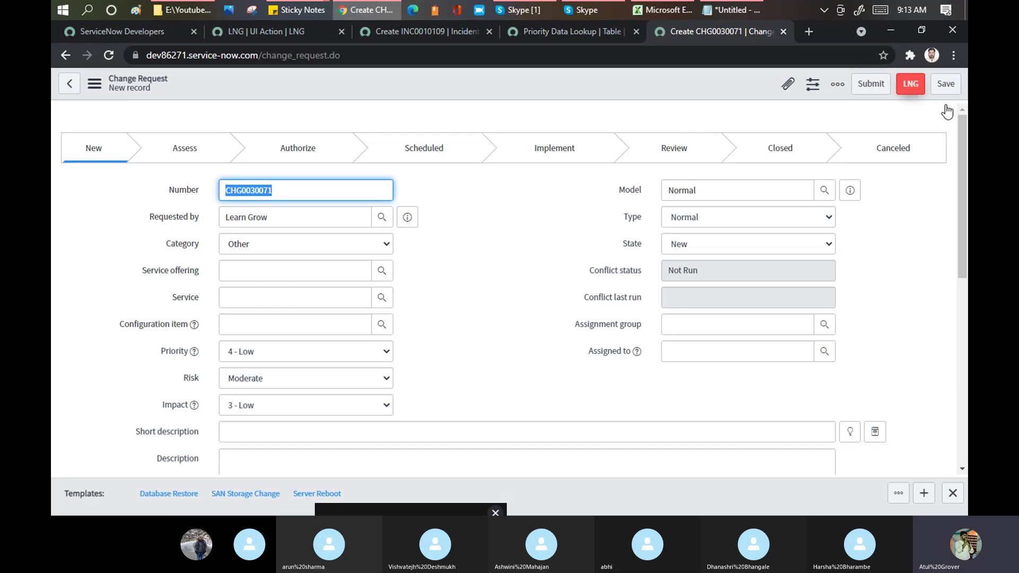
pyautogui.rightClick(597, 89)
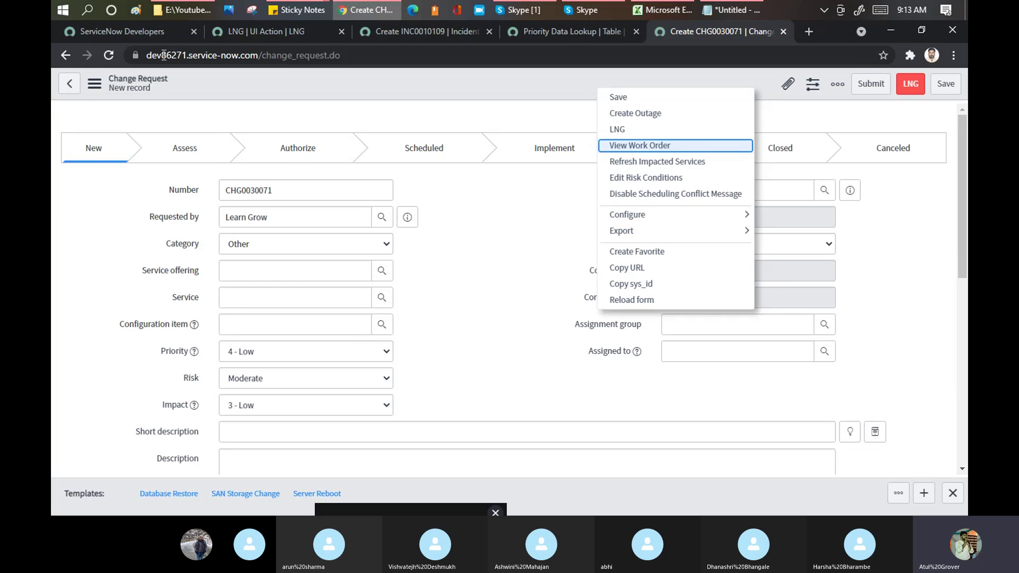
pyautogui.click(88, 91)
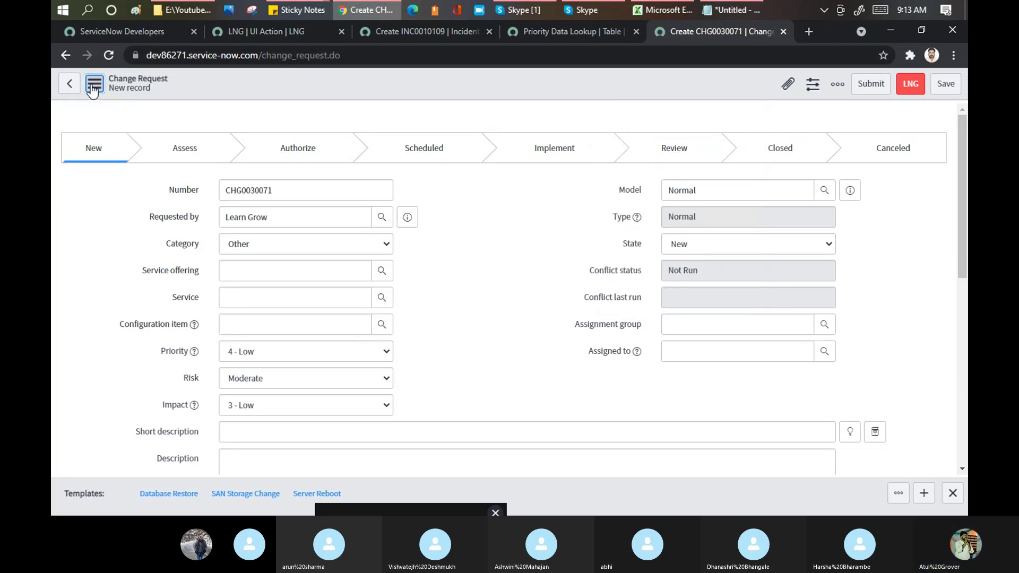
pyautogui.click(91, 86)
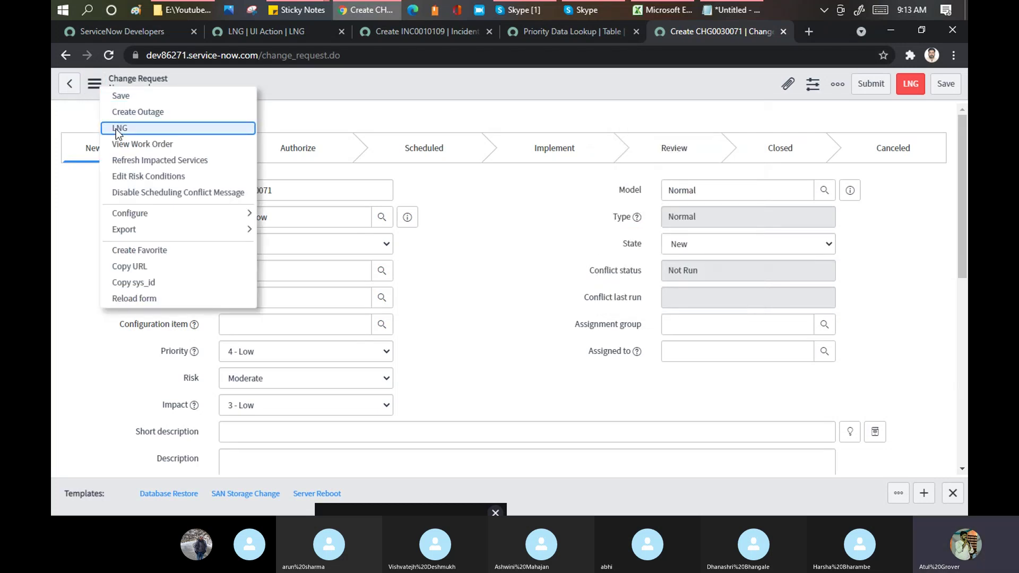
pyautogui.press('Escape')
pyautogui.scroll(-6, 547, 224)
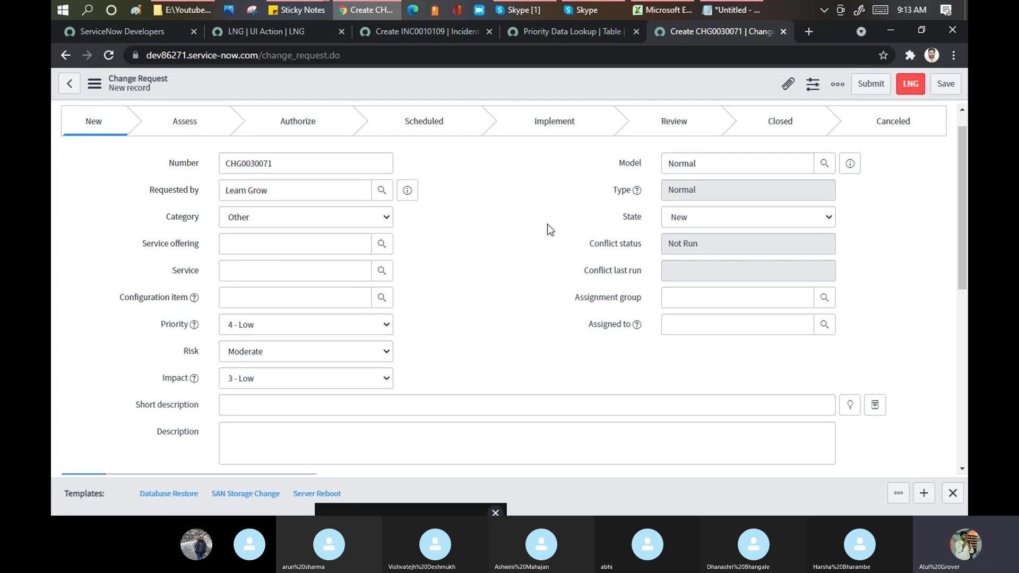
pyautogui.scroll(-2, 546, 224)
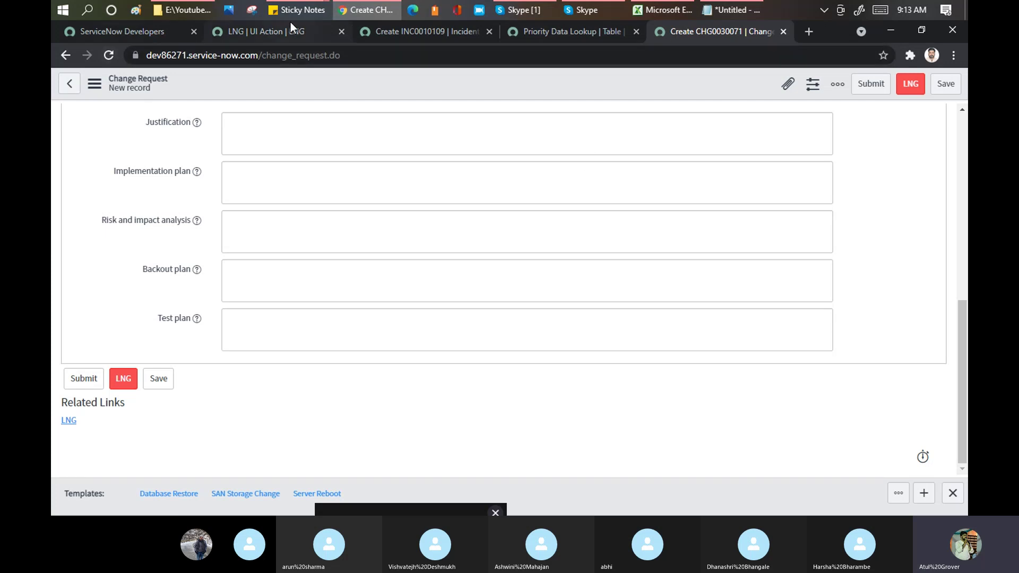
# - Filter the navigator by "change" from the UI action page and open the list of all change requests in a new tab
pyautogui.click(267, 32)
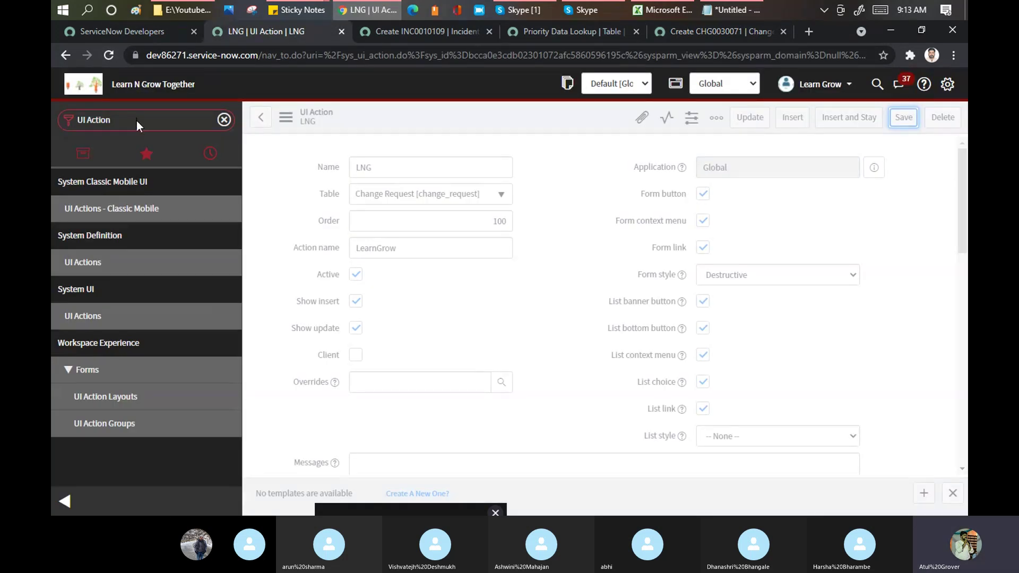
pyautogui.hotkey('ctrl', 'a')
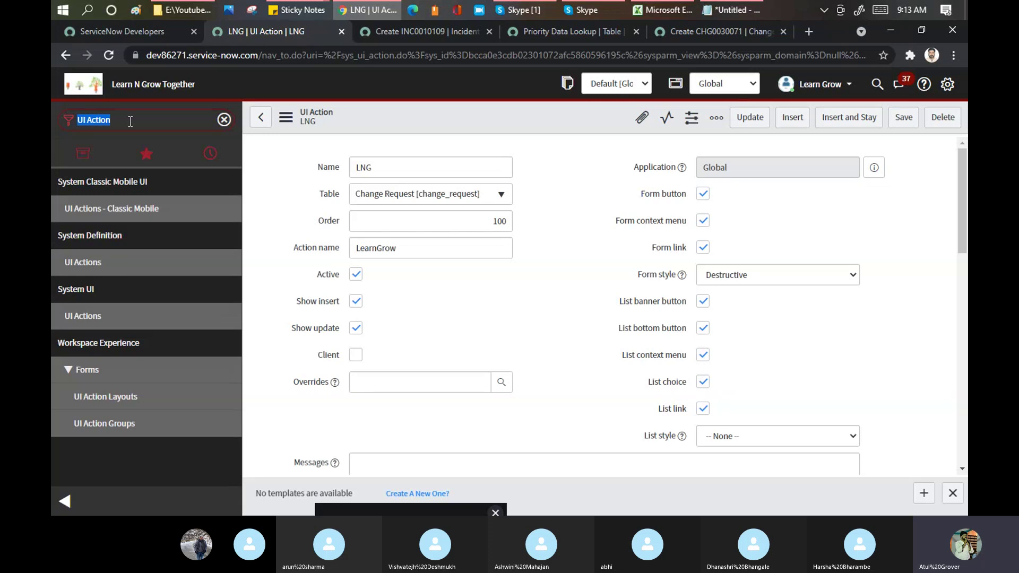
pyautogui.write('change')
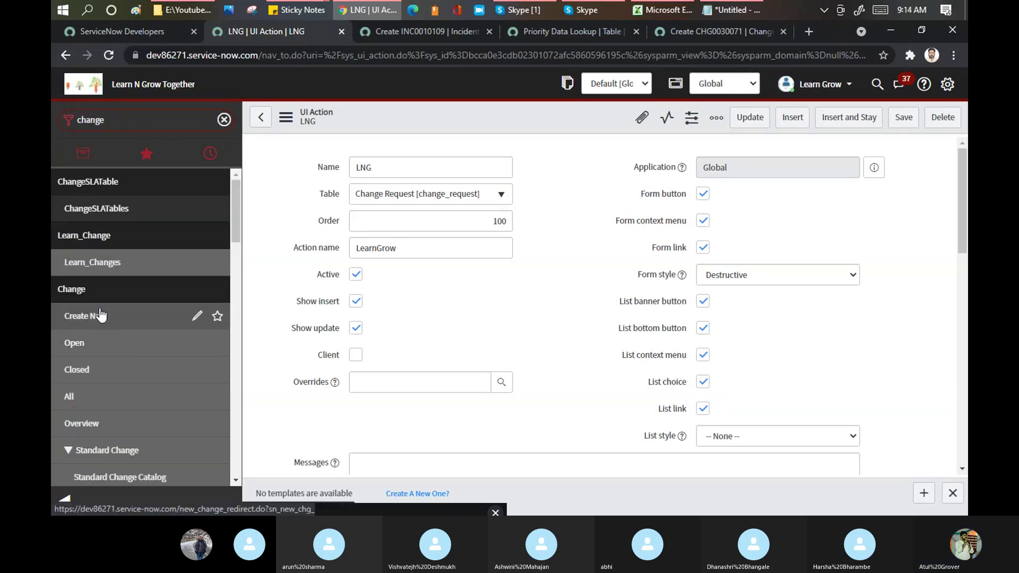
pyautogui.middleClick(72, 398)
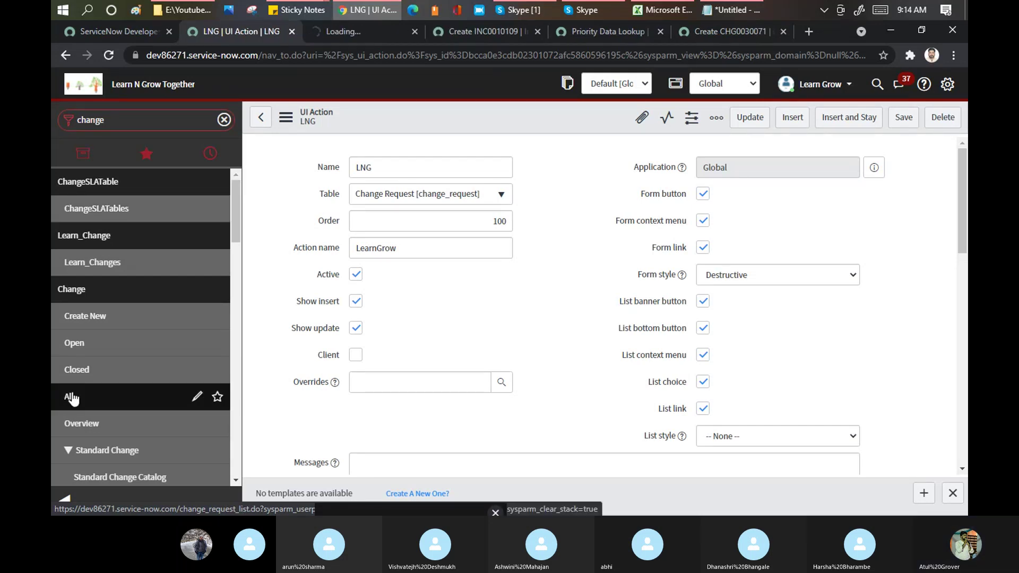
pyautogui.click(360, 34)
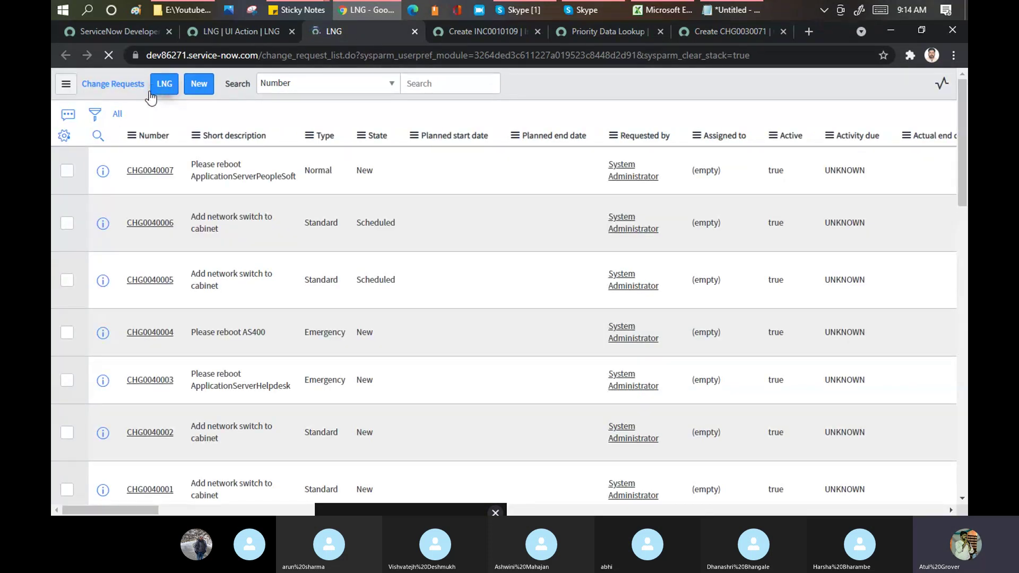
# - Check where LNG appears on the change request list: the banner, list footer, related links and choices for selected rows
pyautogui.click(66, 87)
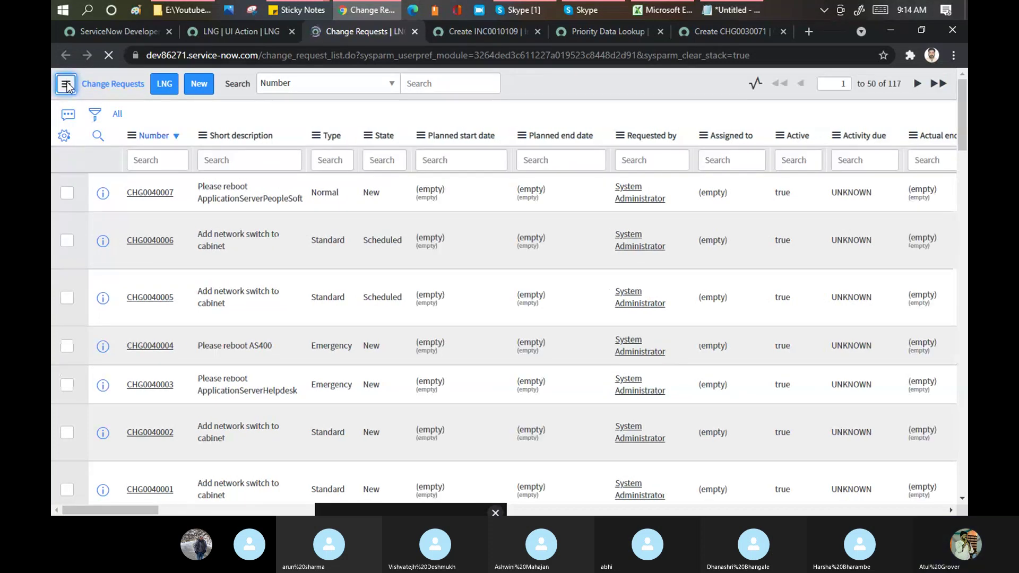
pyautogui.click(66, 86)
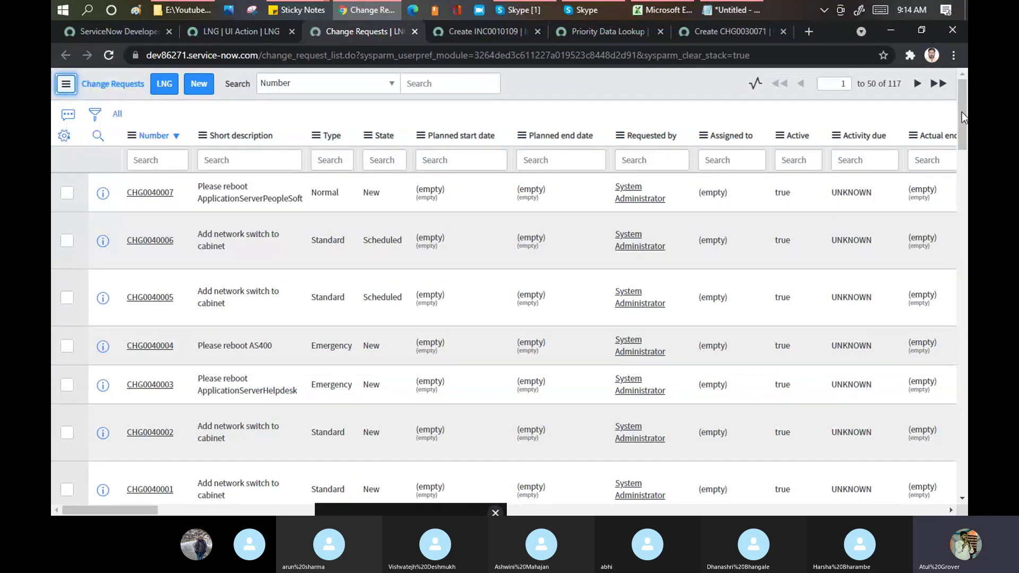
pyautogui.moveTo(962, 113); pyautogui.dragTo(965, 469)
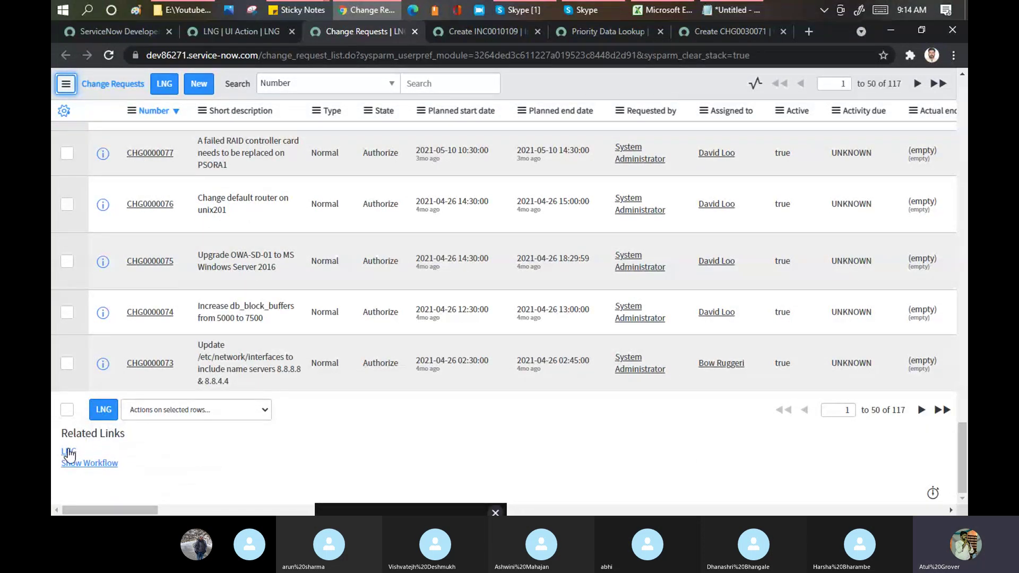
pyautogui.click(207, 409)
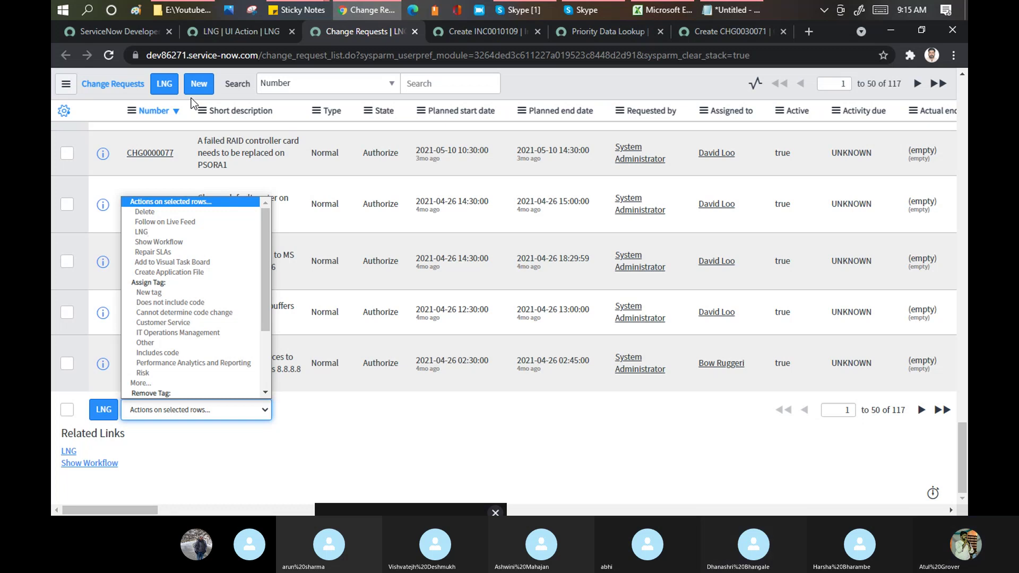
# - Try running the LNG banner action on the change request list with no records selected, and dismiss the alert
pyautogui.click(161, 90)
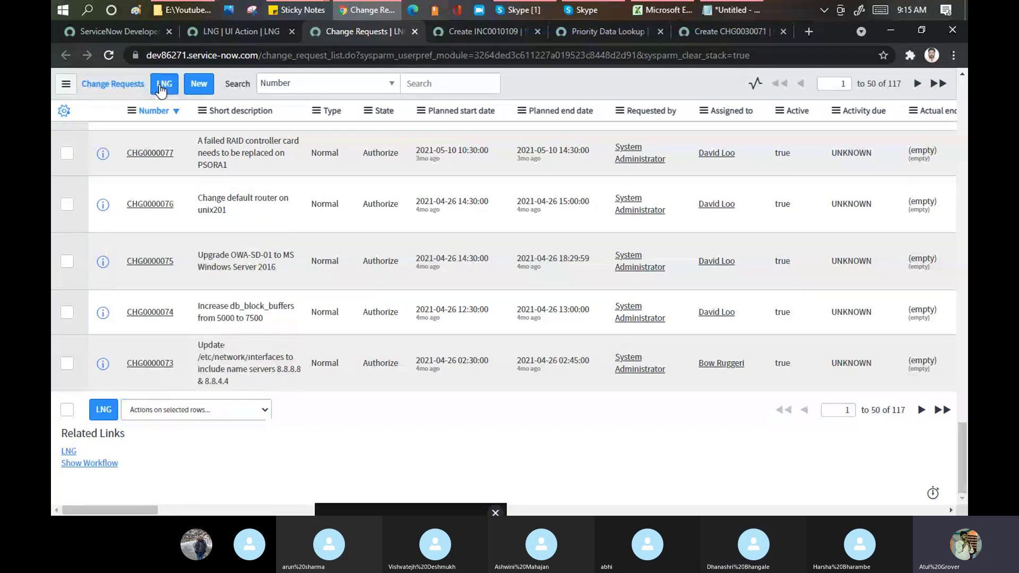
pyautogui.click(161, 89)
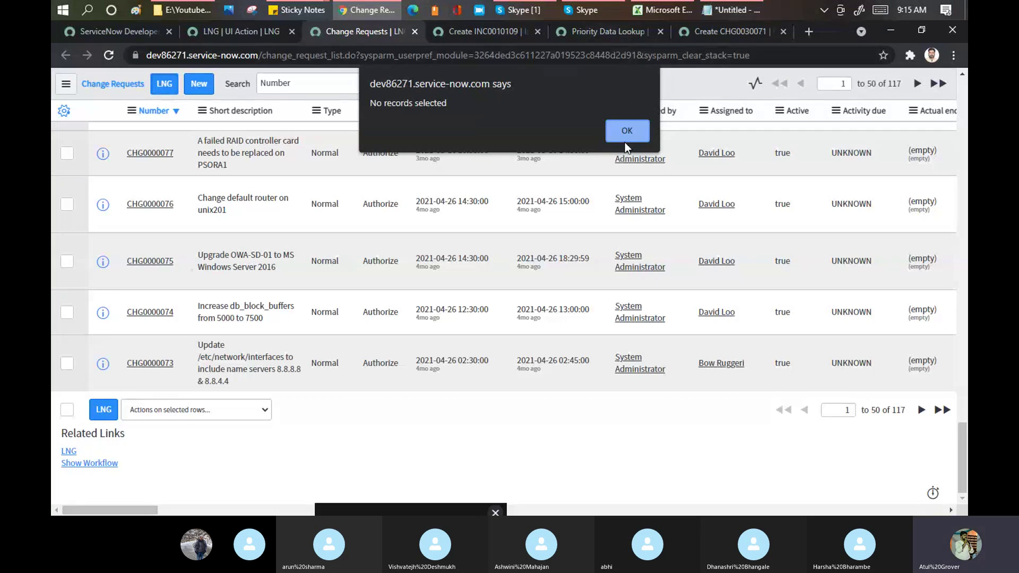
pyautogui.click(617, 127)
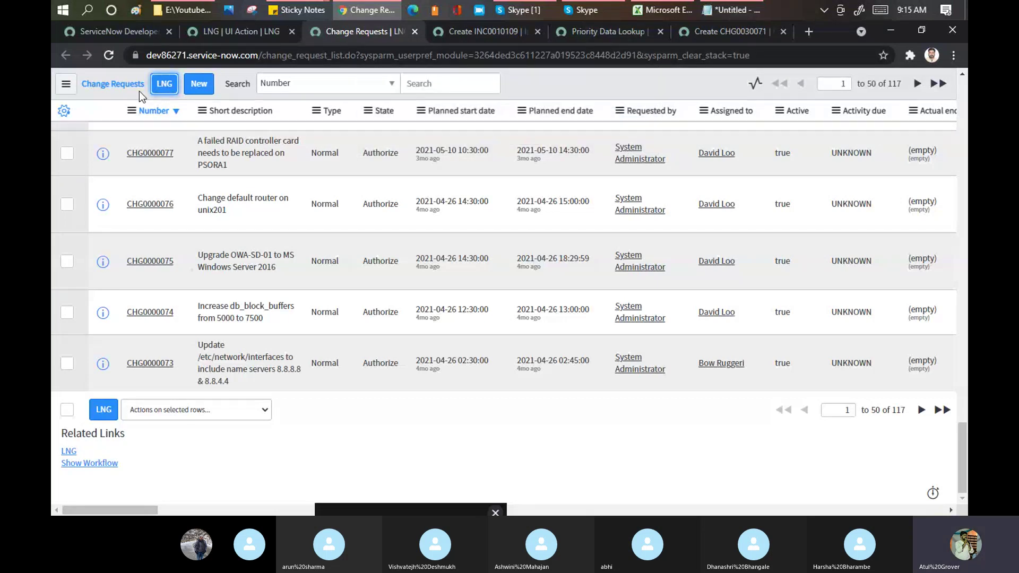
# - Start a new Cloud Infrastructure change request from the list and try the LNG action on the blank form
pyautogui.click(197, 89)
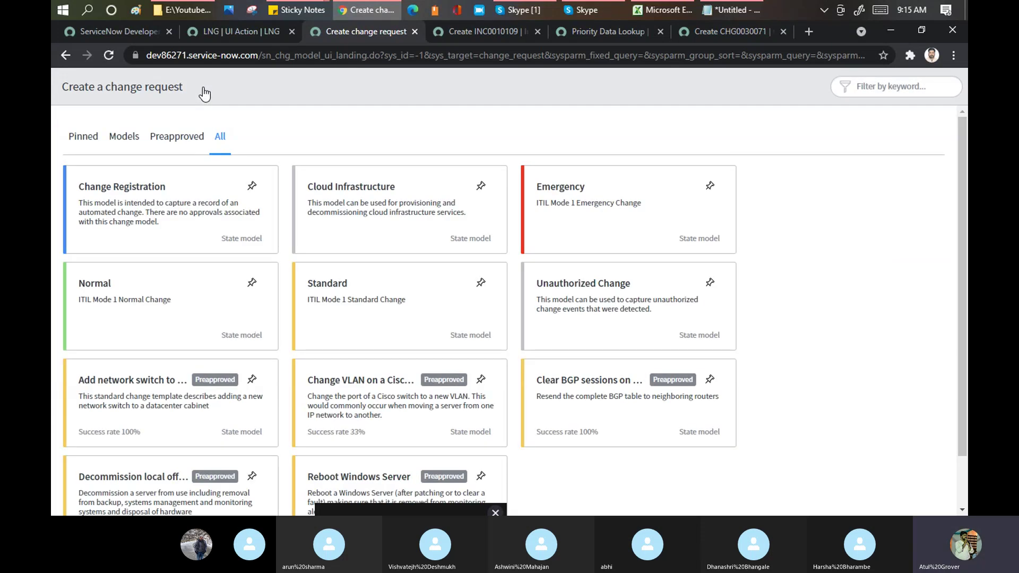
pyautogui.click(379, 210)
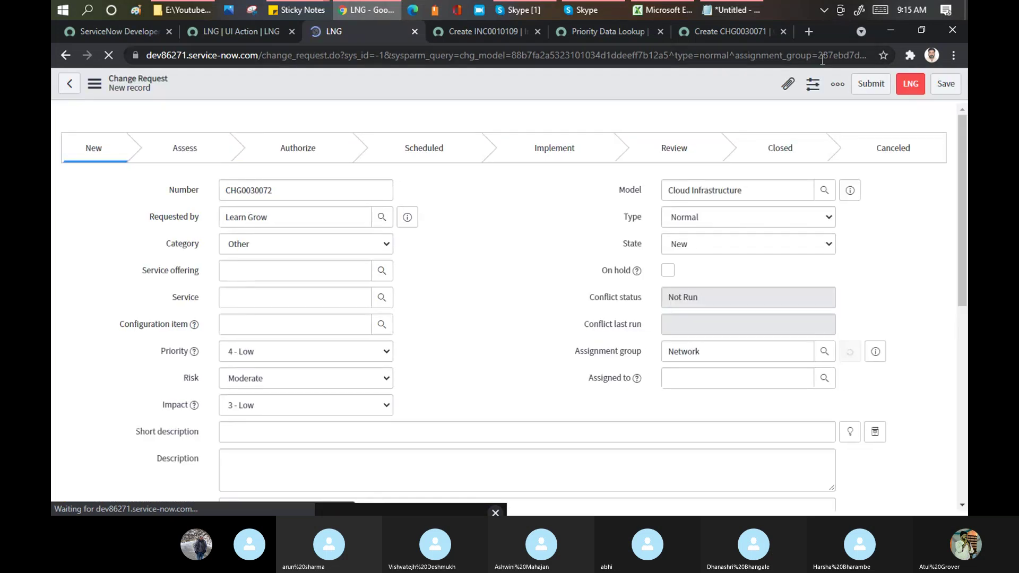
pyautogui.click(908, 87)
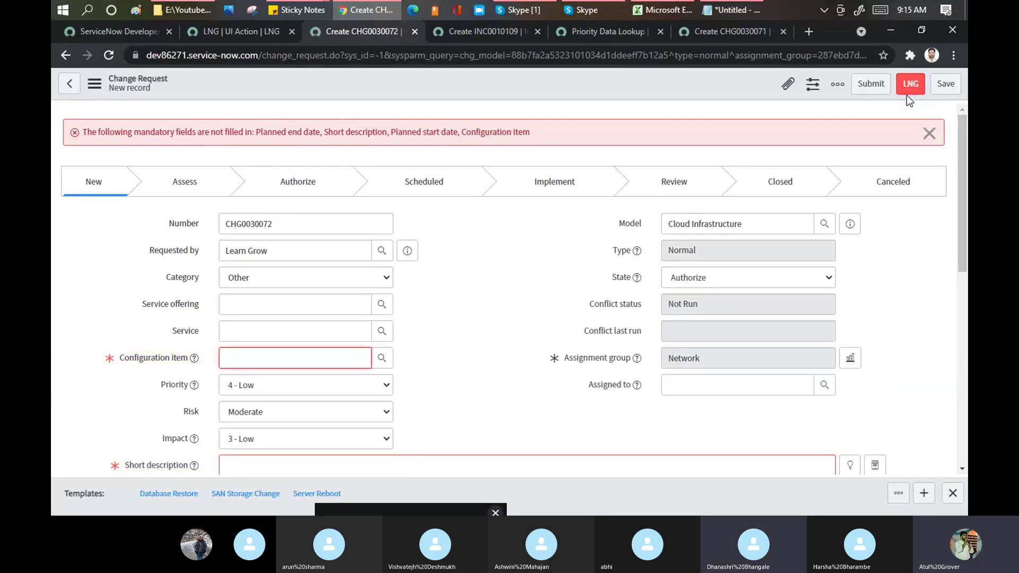
# - Set the List style of the LNG UI action to Unstyled
pyautogui.click(238, 33)
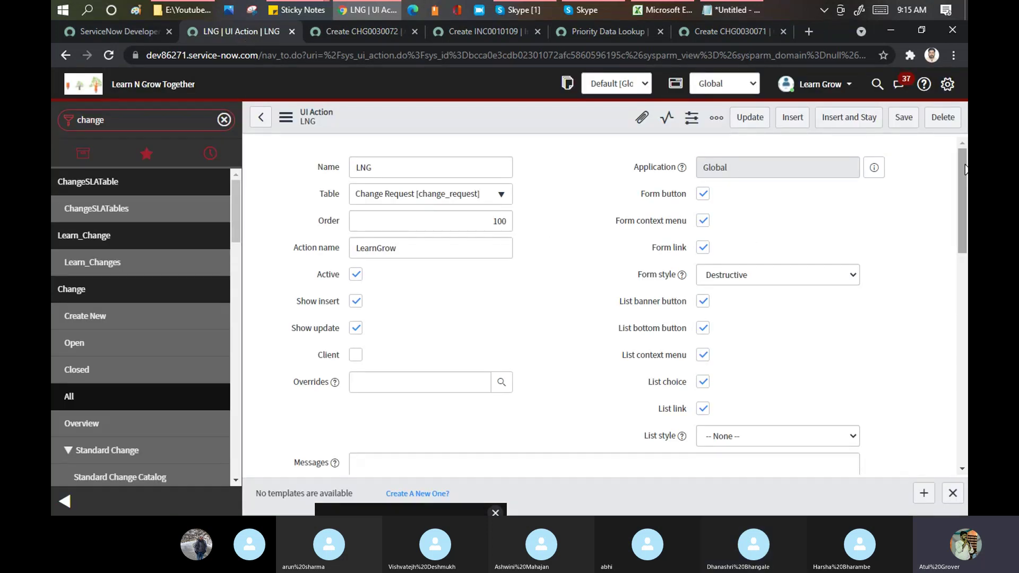
pyautogui.moveTo(958, 164); pyautogui.dragTo(965, 217)
pyautogui.click(749, 262)
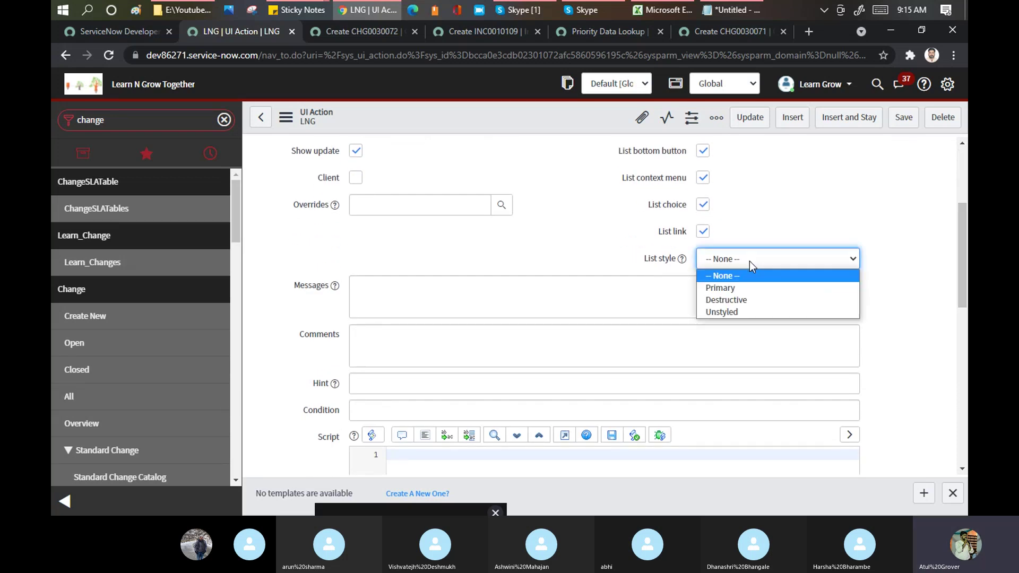
pyautogui.click(733, 312)
pyautogui.click(513, 247)
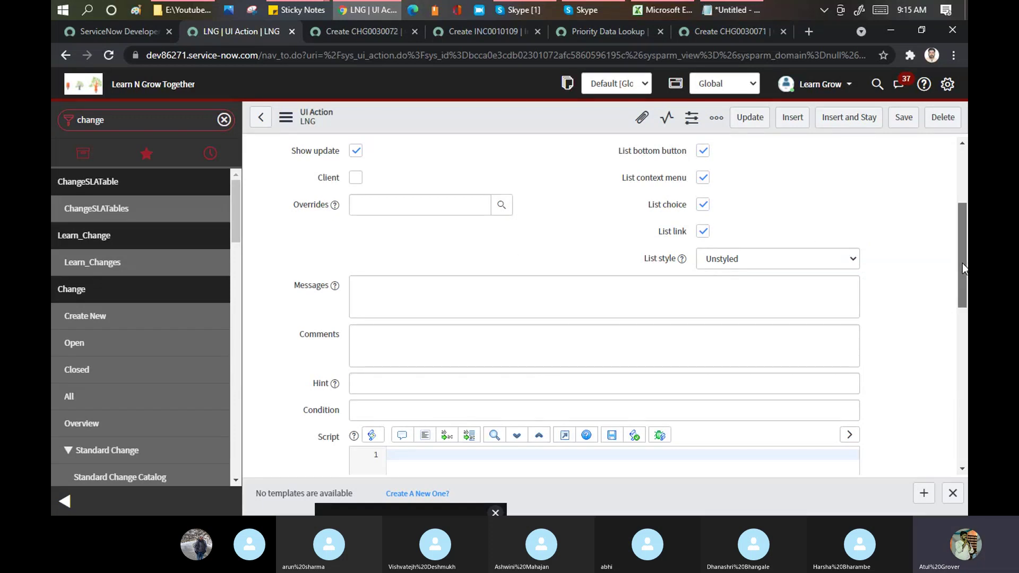
# - Disable Show insert on the LNG UI action and save the record
pyautogui.moveTo(962, 263); pyautogui.dragTo(954, 202)
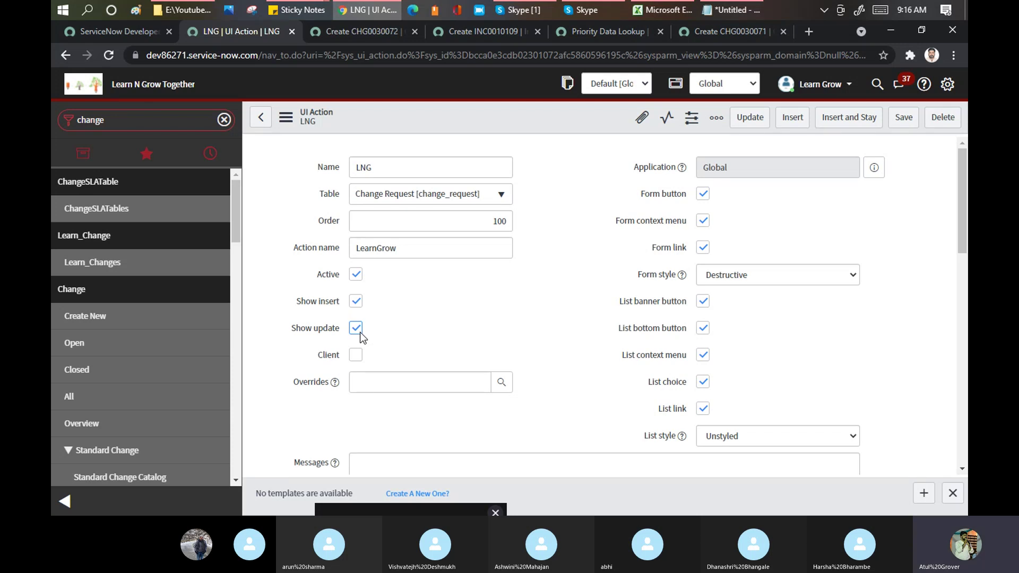
pyautogui.click(355, 302)
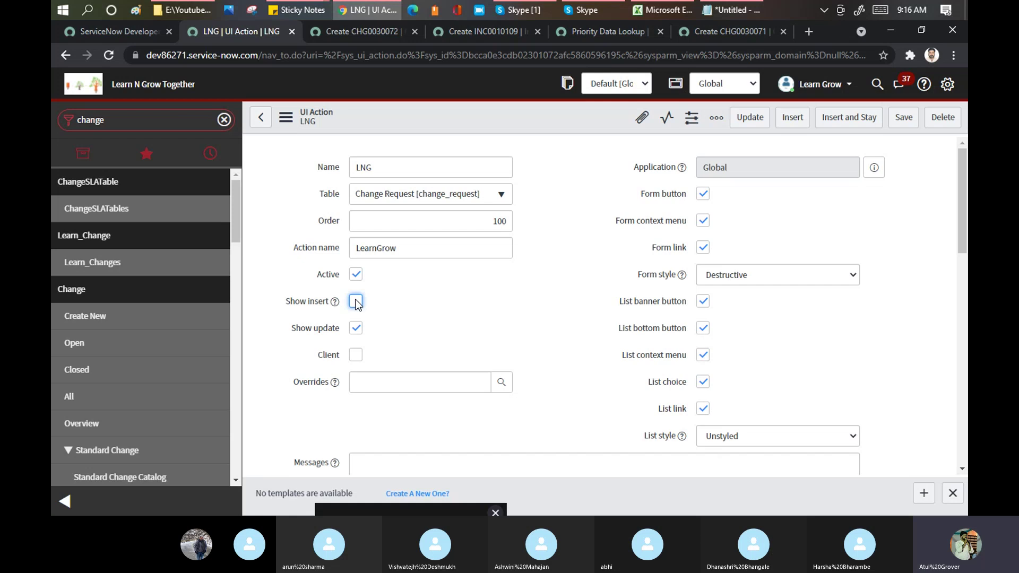
pyautogui.click(901, 125)
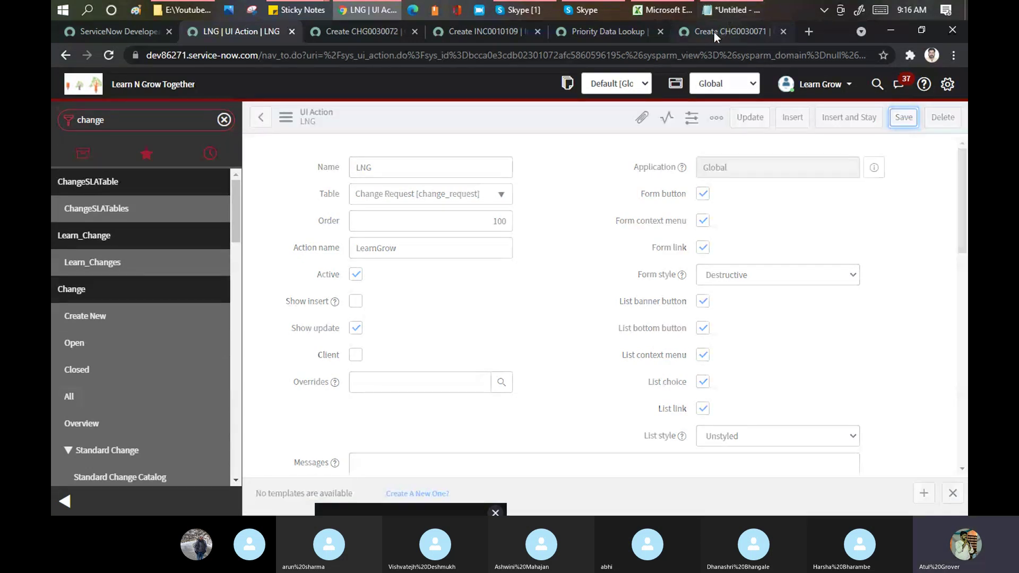
# - Reload the blank change request form and check it for the LNG action against the Show insert setting
pyautogui.click(714, 31)
pyautogui.click(383, 57)
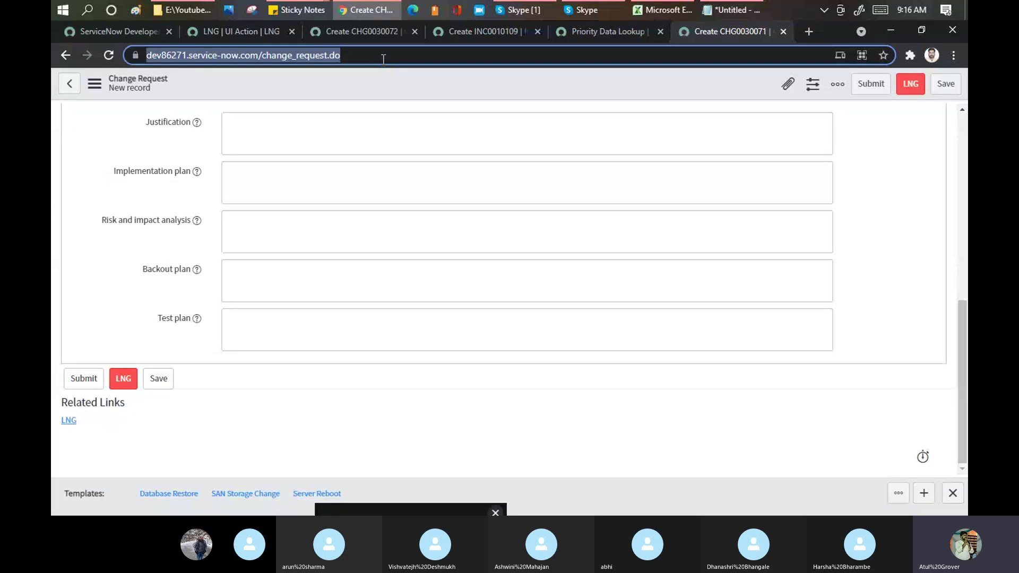
pyautogui.press('Return')
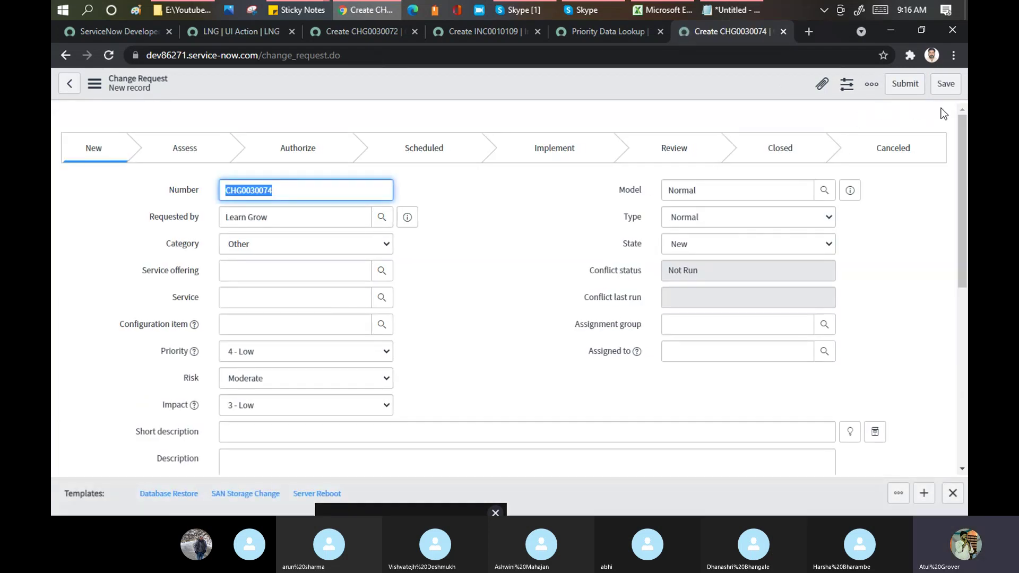
pyautogui.click(256, 31)
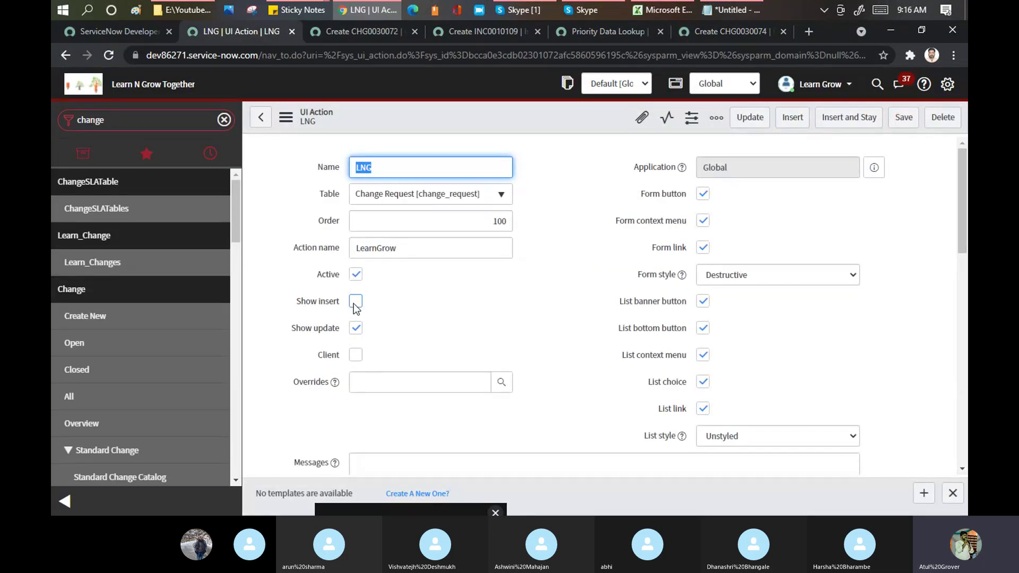
pyautogui.click(715, 32)
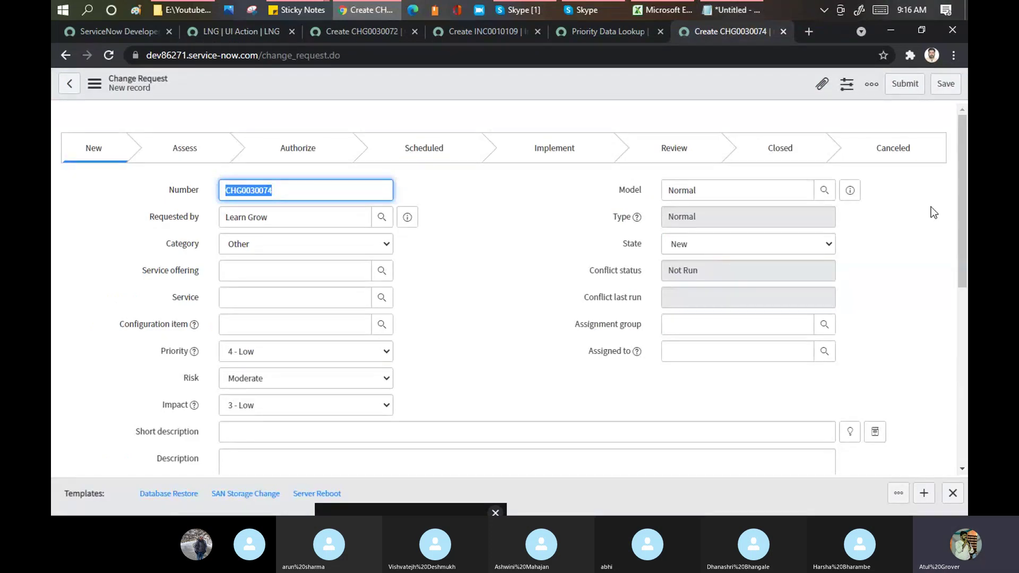
# - Enter "gdsg" as the short description and "ksdjksdh" as the description of the new change request, and save it
pyautogui.click(953, 493)
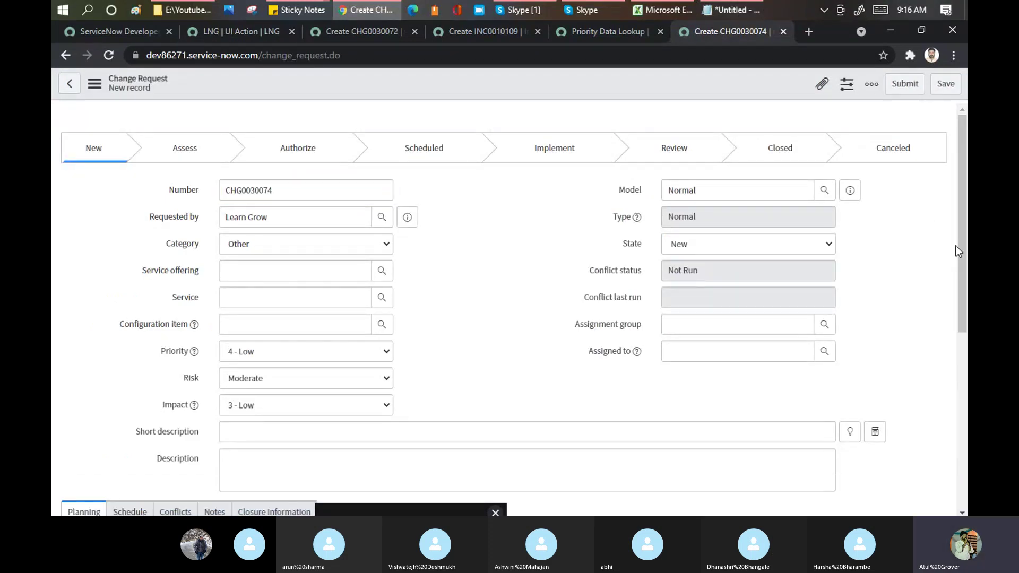
pyautogui.scroll(-3, 959, 247)
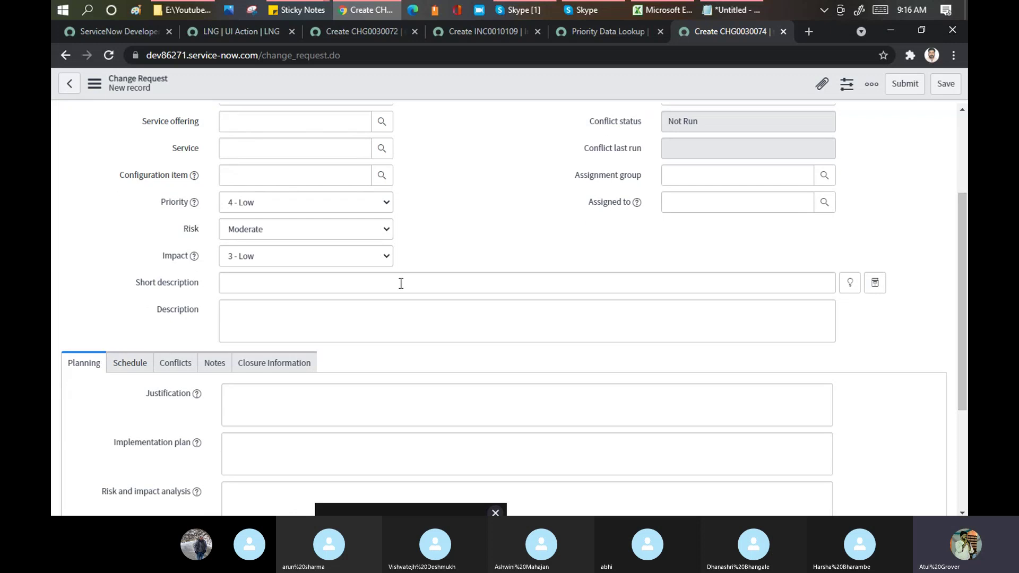
pyautogui.click(381, 291)
pyautogui.write('g')
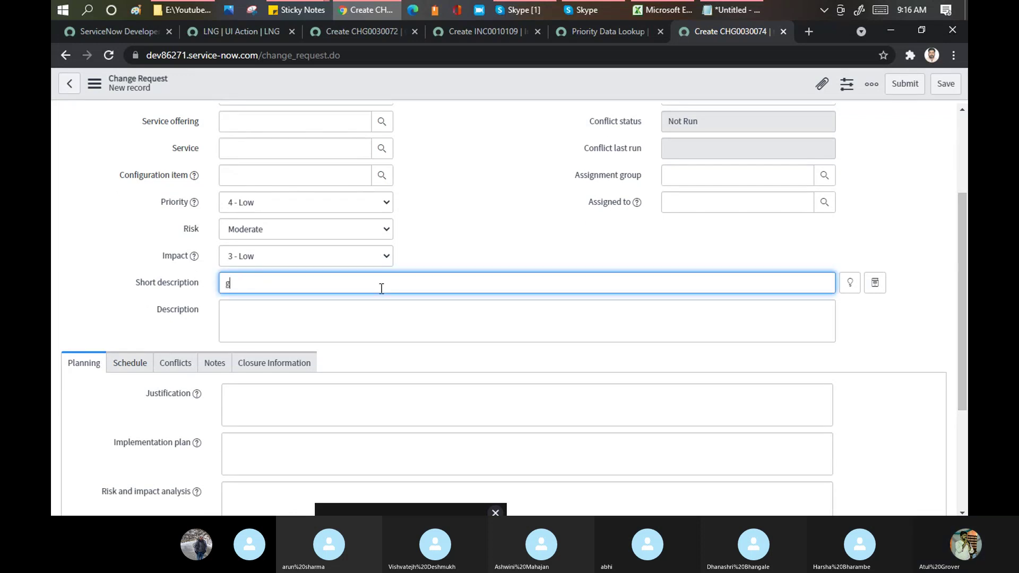
pyautogui.write('dsg')
pyautogui.click(326, 312)
pyautogui.write('ksdjksdh')
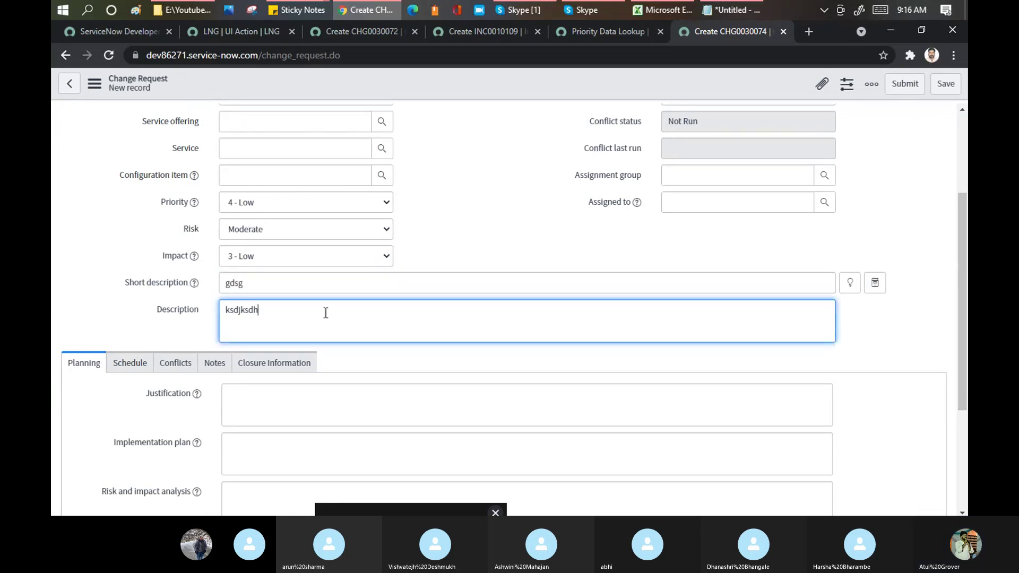
pyautogui.click(945, 90)
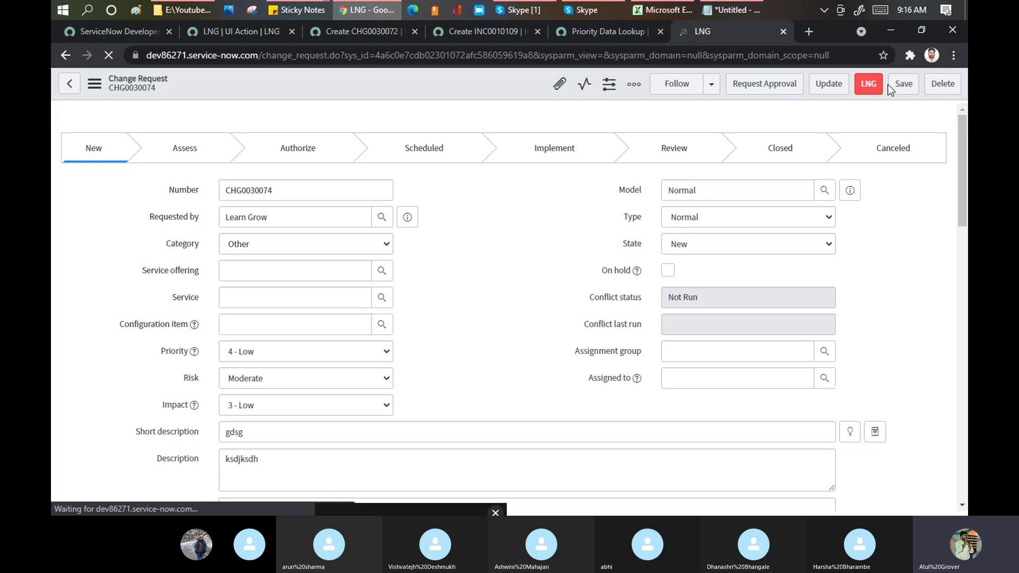
# - Enable the Client option on the LNG UI action and view its help text
pyautogui.click(230, 30)
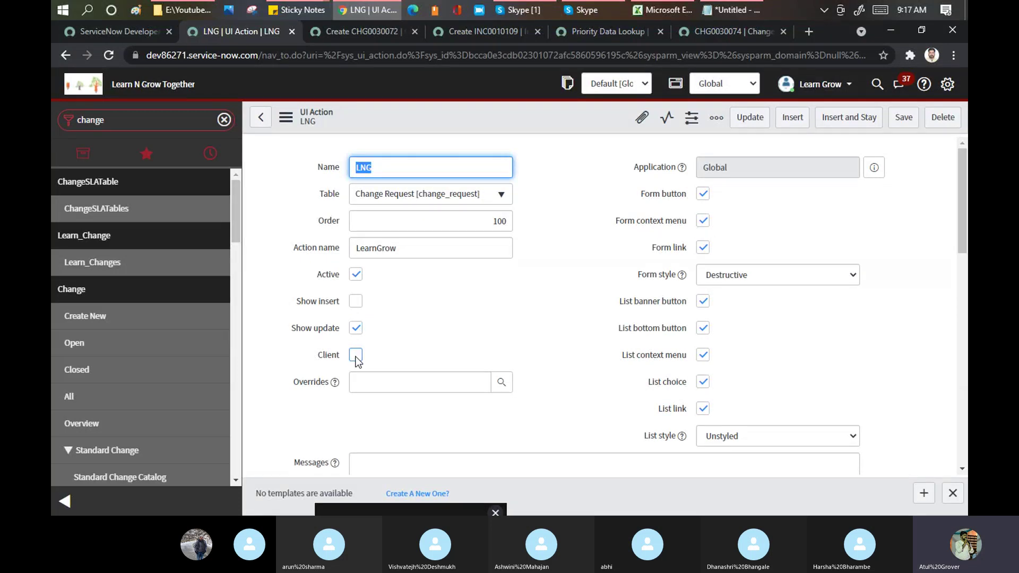
pyautogui.click(356, 357)
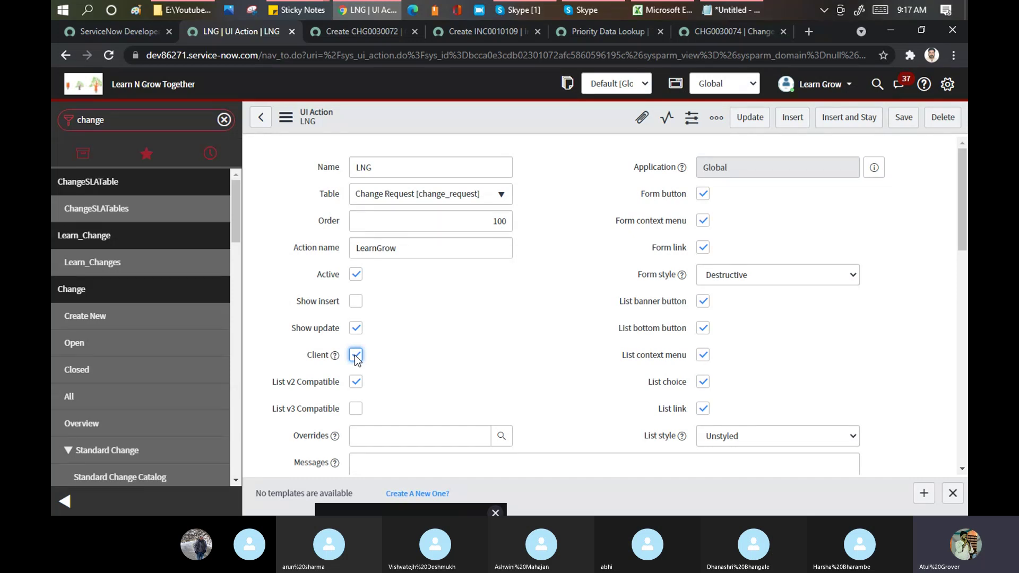
pyautogui.moveTo(335, 362)
# - Search Overrides for "*Update" on the LNG UI action and look at the corresponding header button on the saved change request
pyautogui.click(387, 442)
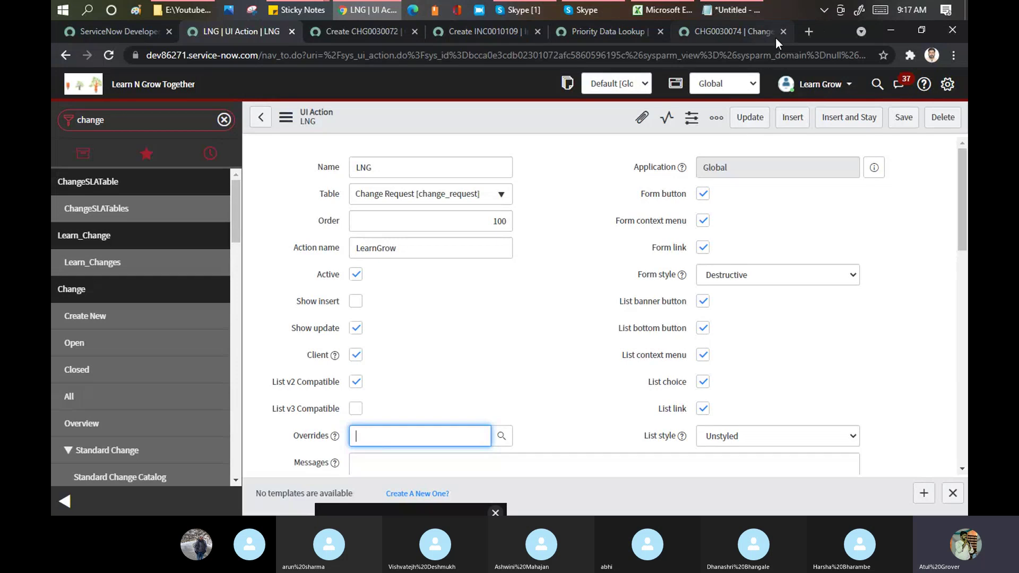
pyautogui.click(730, 30)
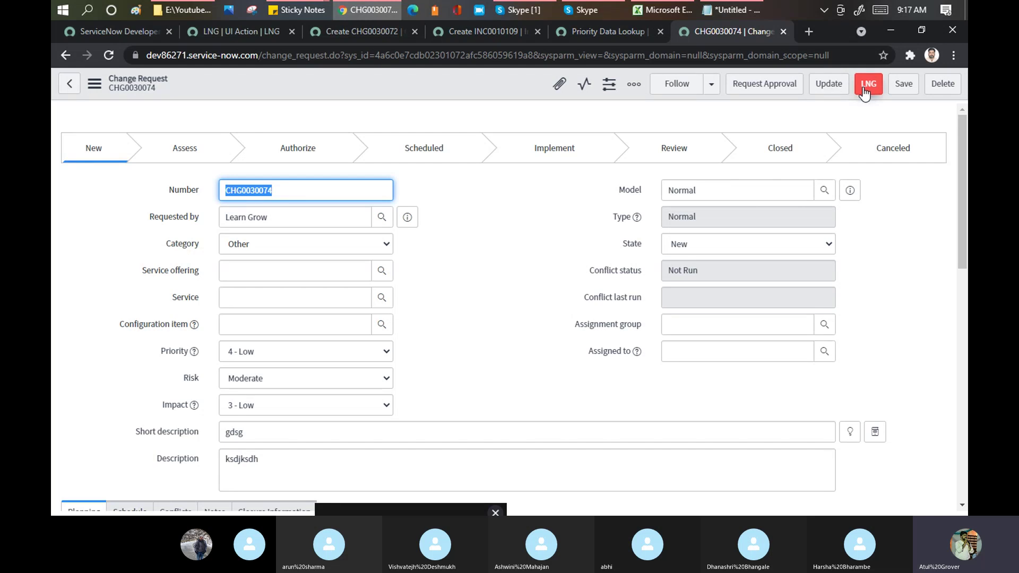
pyautogui.click(247, 32)
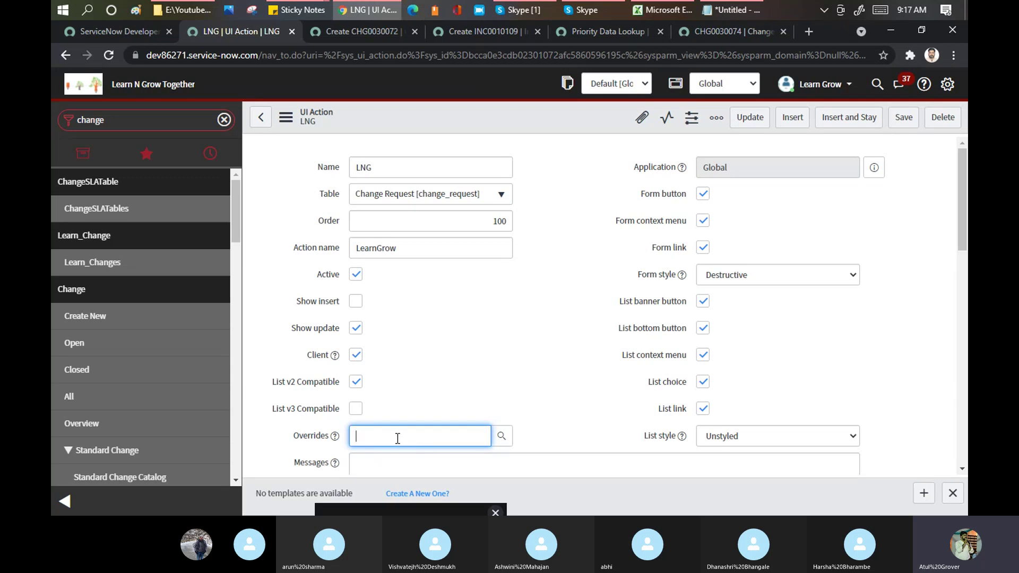
pyautogui.write('1')
pyautogui.write('Update')
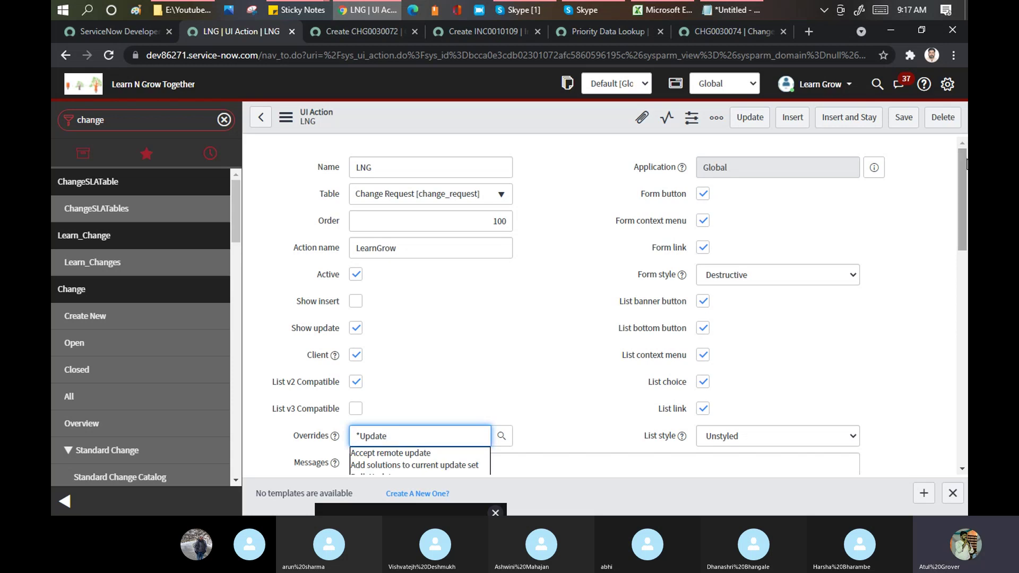
pyautogui.moveTo(965, 169); pyautogui.dragTo(966, 258)
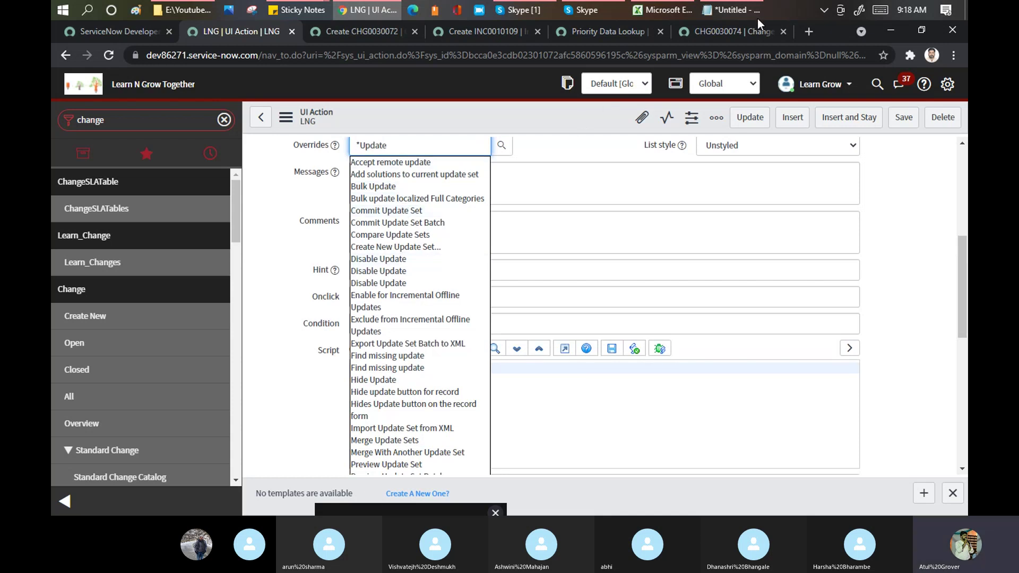
pyautogui.moveTo(756, 18)
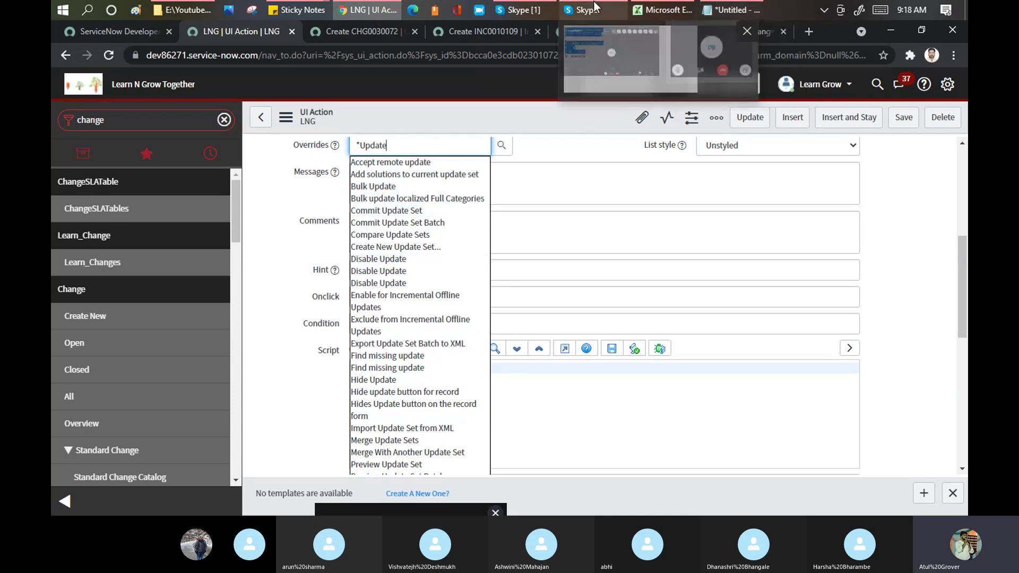
pyautogui.click(759, 26)
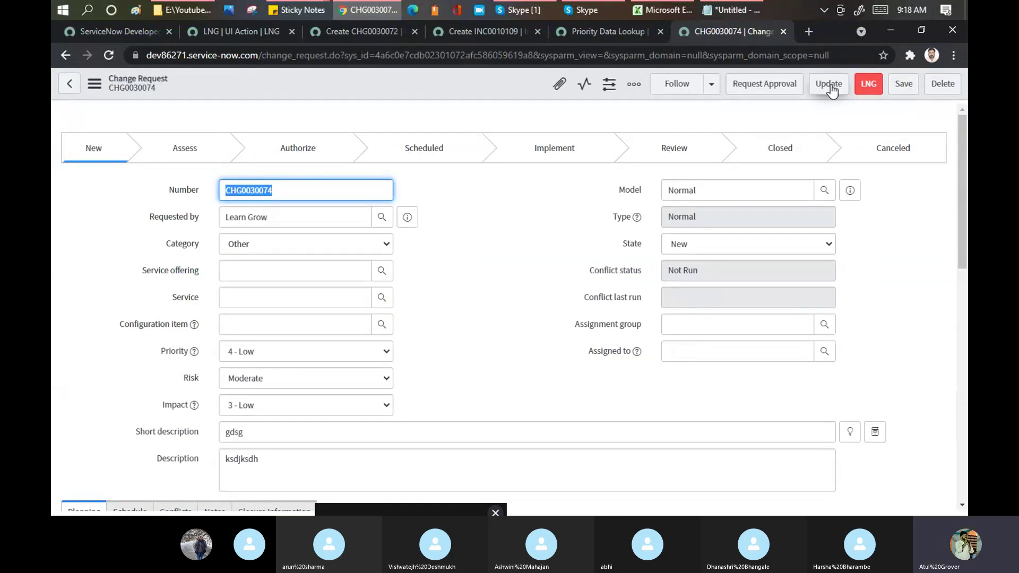
# - Replace the Overrides search on the LNG UI action with "*dele"
pyautogui.click(238, 32)
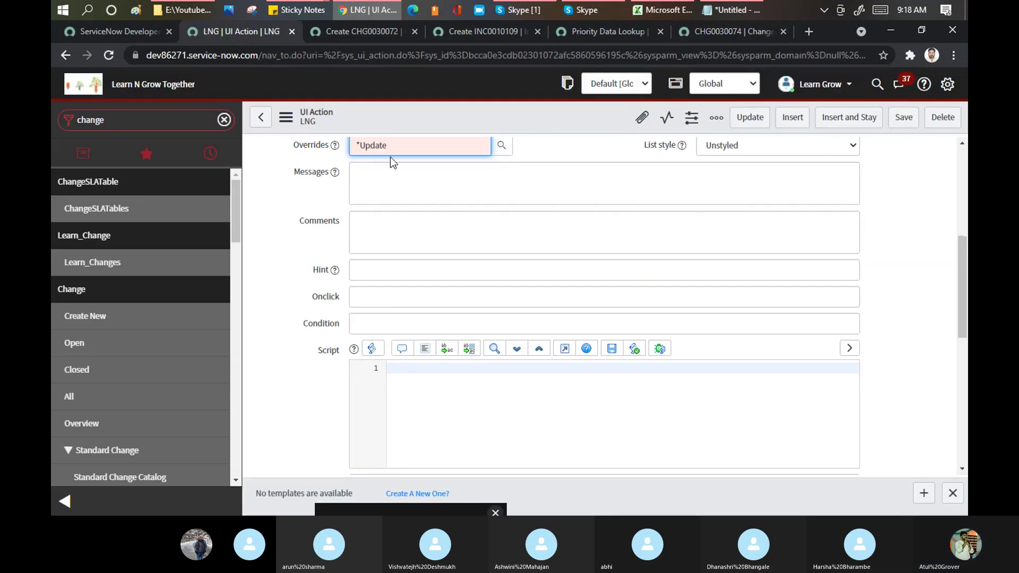
pyautogui.click(407, 149)
pyautogui.press('BackSpace')
pyautogui.press('BackSpace')
pyautogui.press('BackSpace')
pyautogui.press('BackSpace')
pyautogui.press('BackSpace')
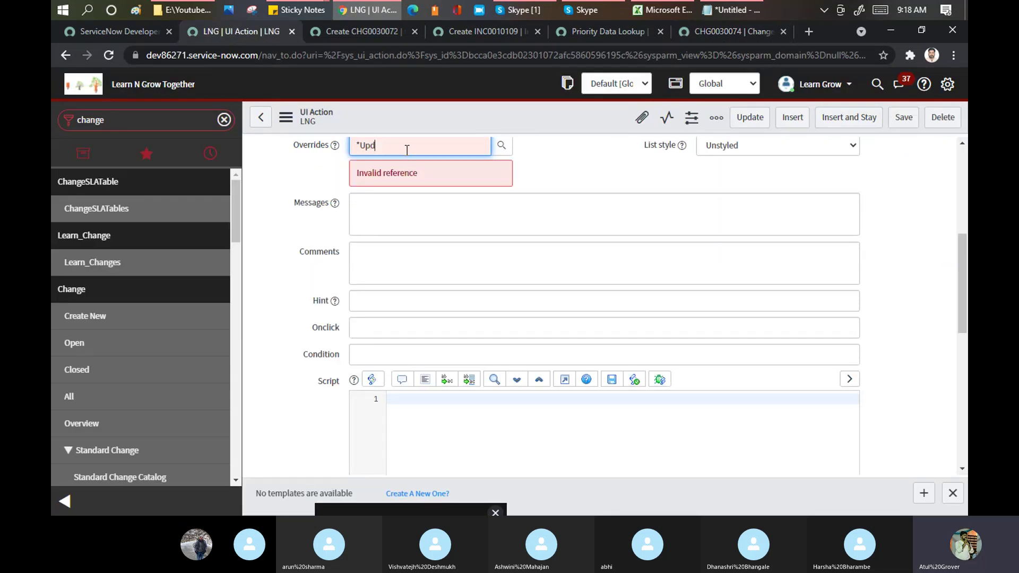
pyautogui.press('BackSpace')
pyautogui.write('dele')
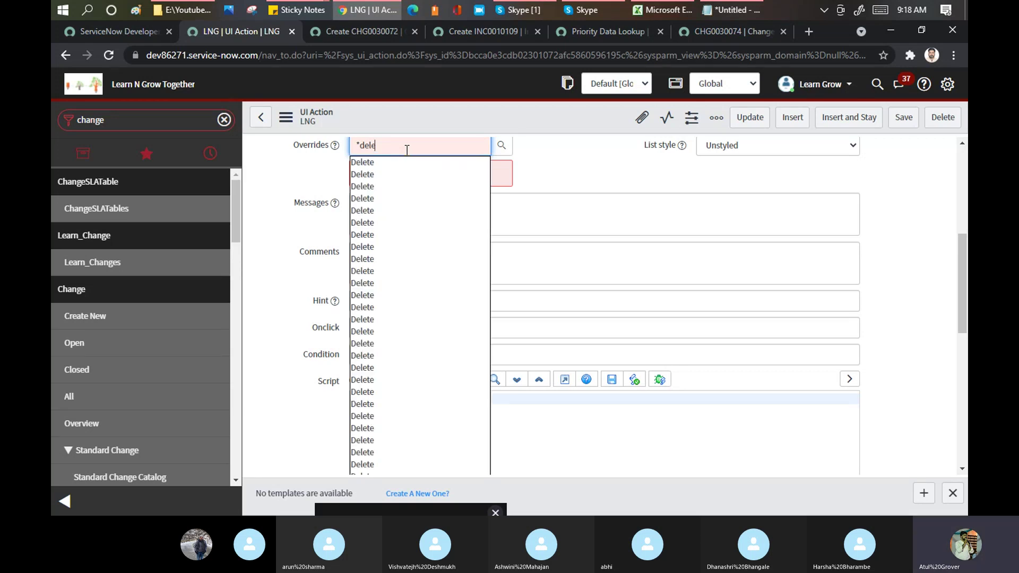
# - Clear the Overrides field so the LNG UI action overrides nothing
pyautogui.press('BackSpace')
pyautogui.press('BackSpace')
pyautogui.press('BackSpace')
pyautogui.press('BackSpace')
pyautogui.press('BackSpace')
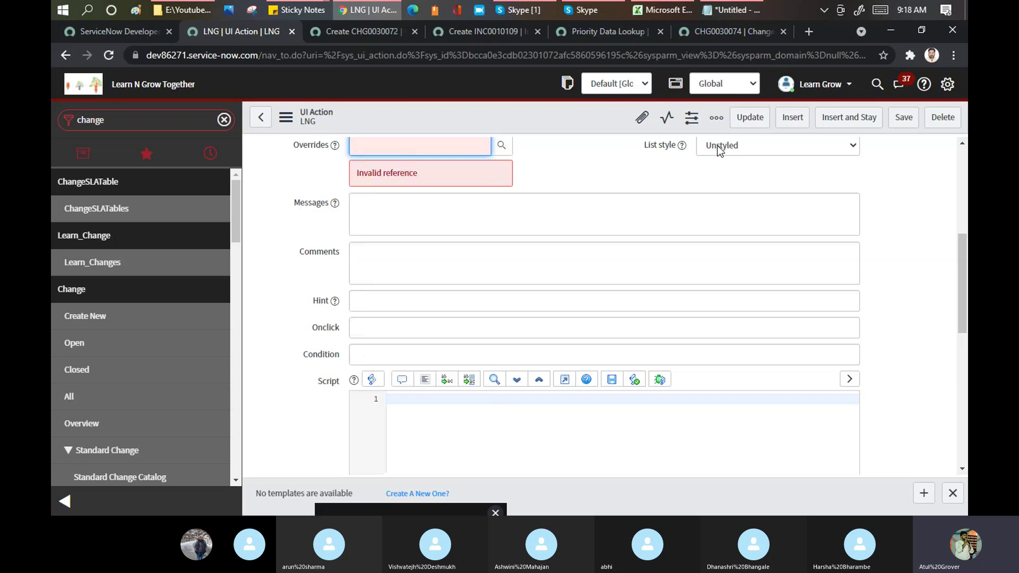
pyautogui.moveTo(963, 302); pyautogui.dragTo(965, 270)
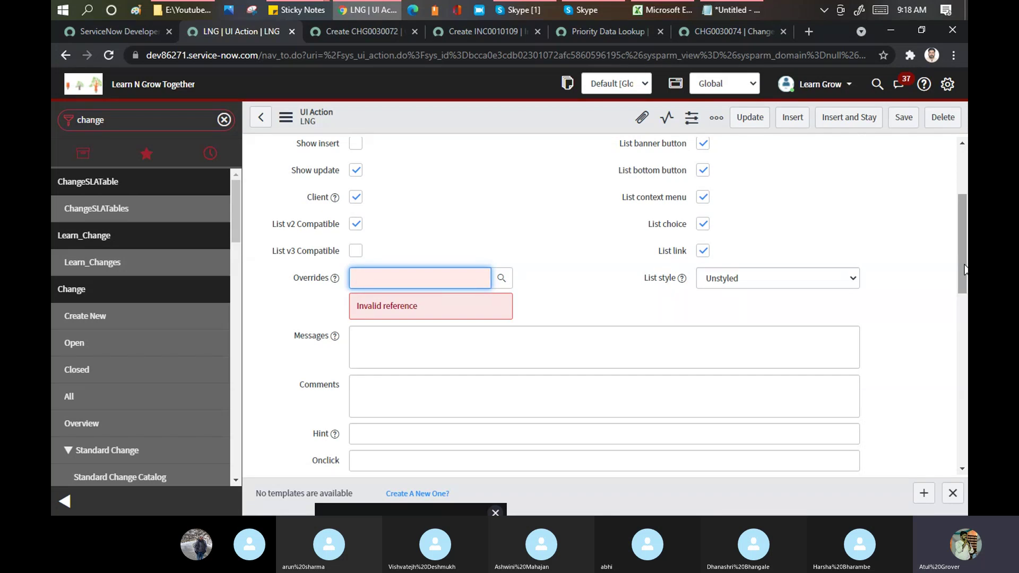
pyautogui.click(523, 190)
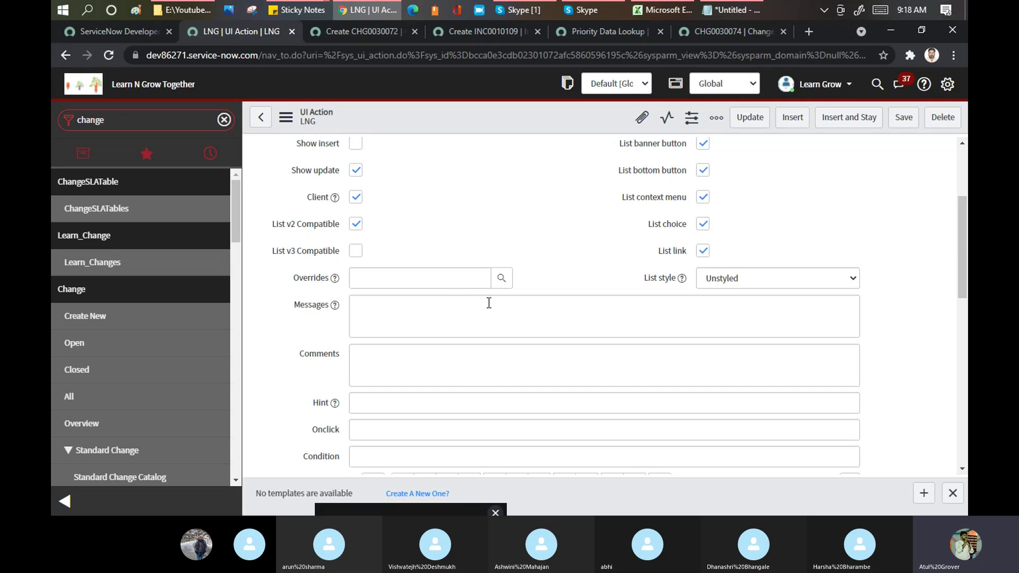
# - Check the help text of the Messages field and place the cursor in the empty Onclick field
pyautogui.click(436, 316)
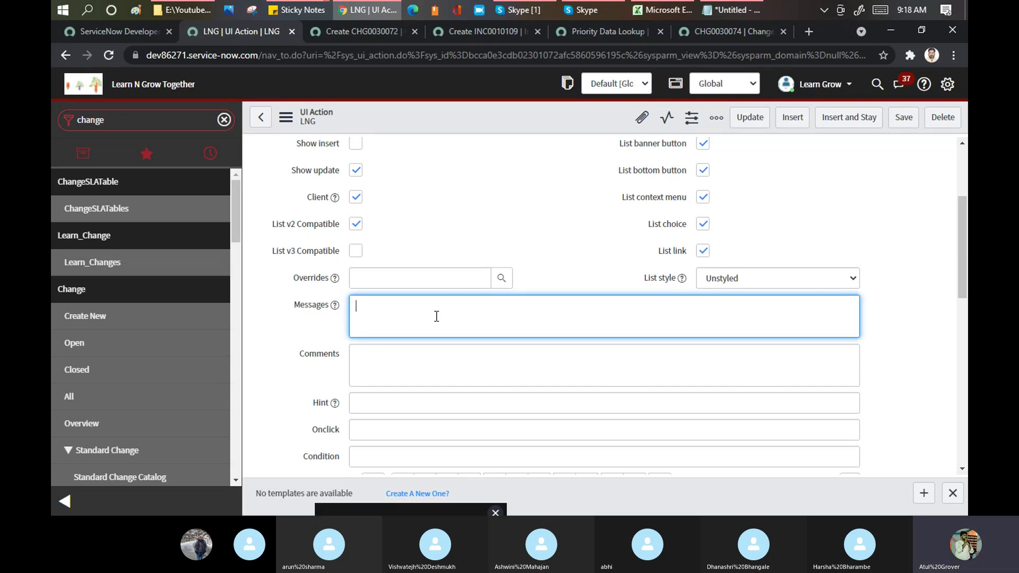
pyautogui.moveTo(334, 309)
pyautogui.click(374, 435)
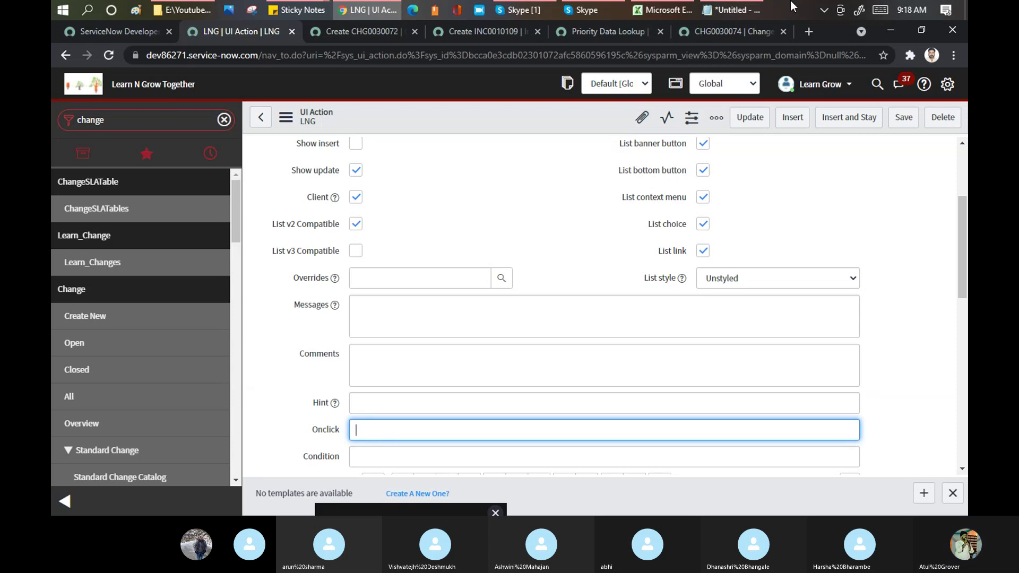
# - Check the LNG button on the saved change request CHG0030074 and return to the LNG UI action record
pyautogui.click(740, 13)
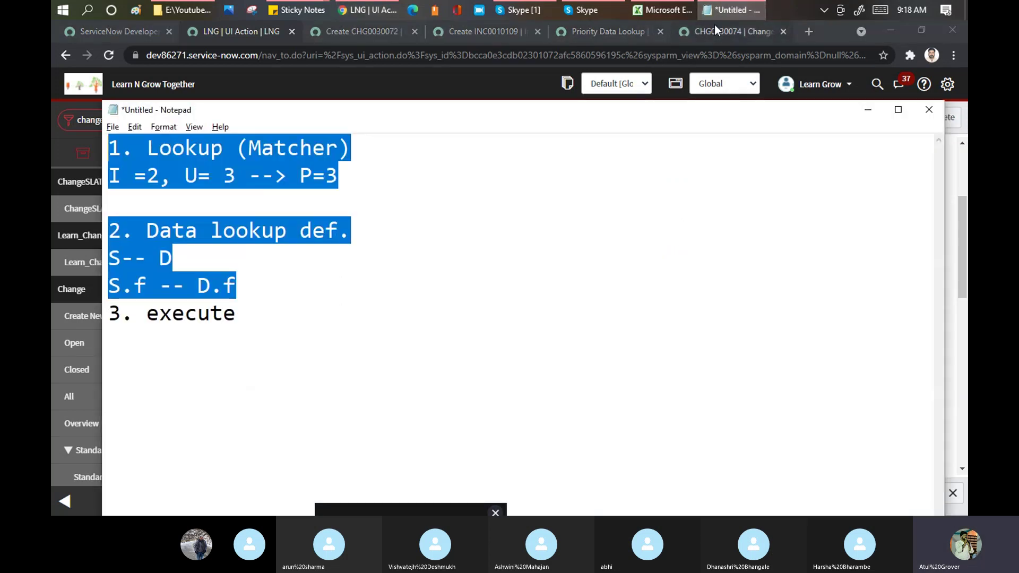
pyautogui.hotkey('alt', 'Tab')
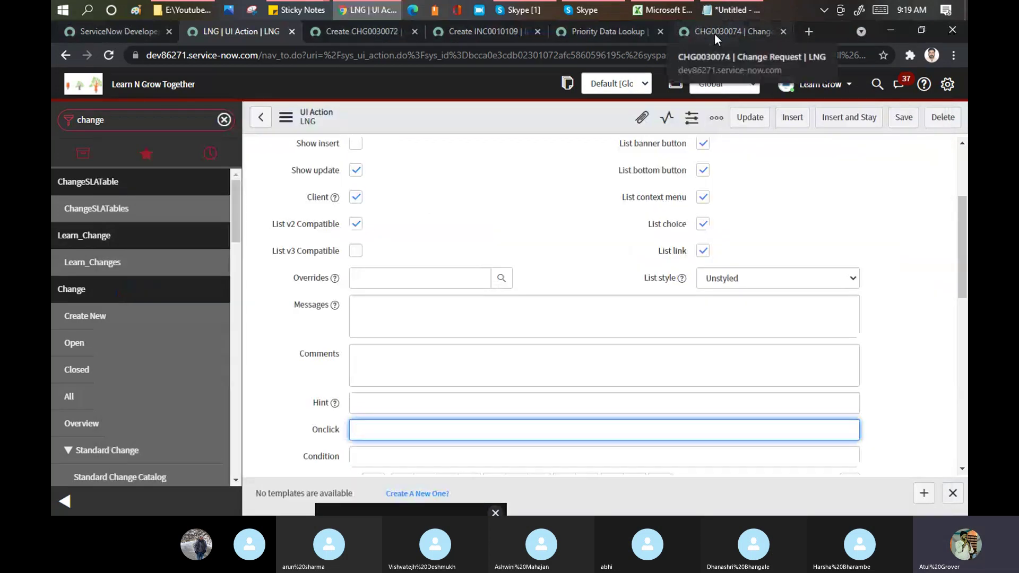
pyautogui.click(715, 33)
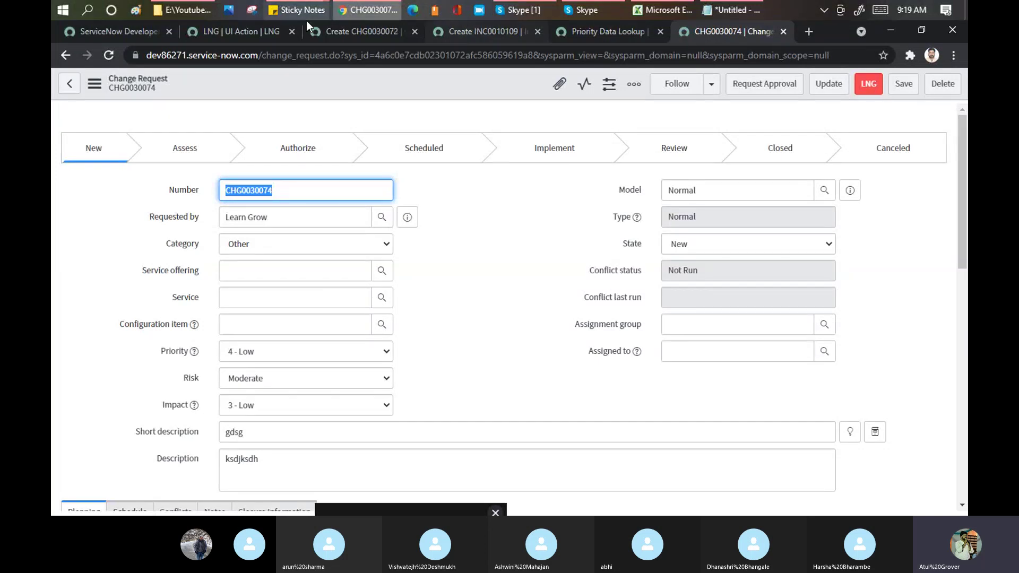
pyautogui.click(236, 34)
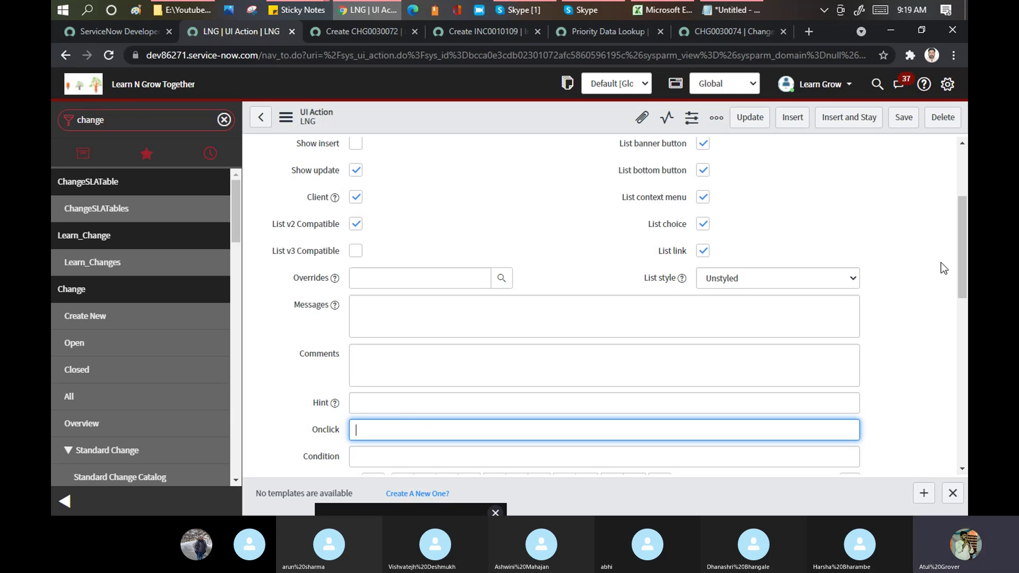
# - Place the cursor in the Script field of the LNG UI action and open its UI Action Visibility list for editing
pyautogui.moveTo(960, 202); pyautogui.dragTo(965, 269)
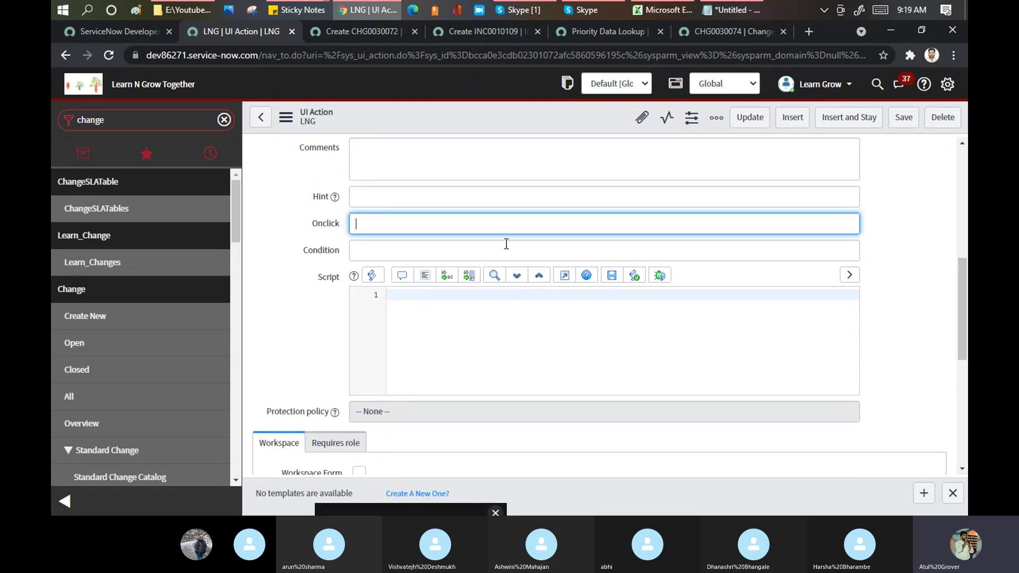
pyautogui.click(405, 315)
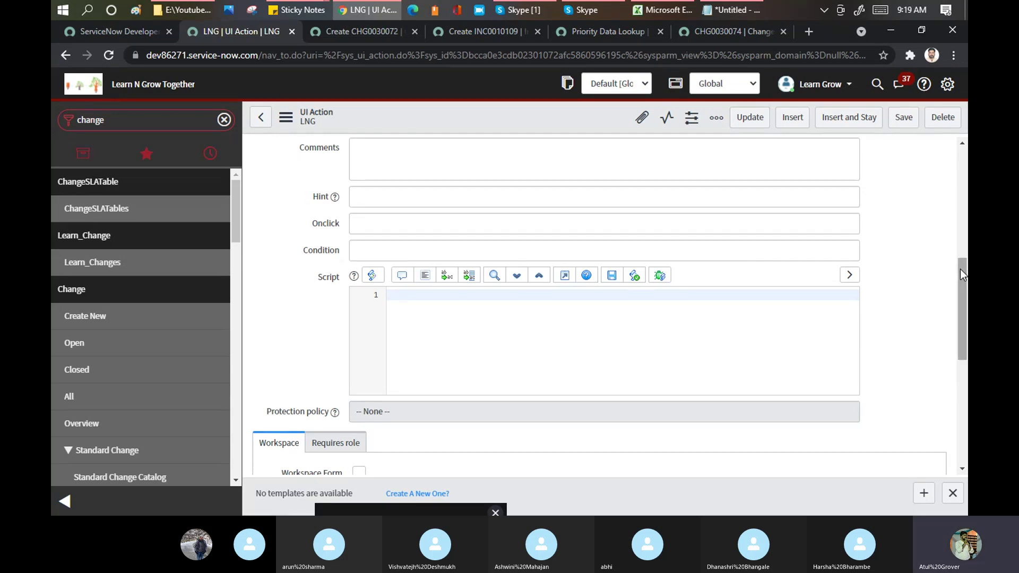
pyautogui.moveTo(960, 269); pyautogui.dragTo(963, 390)
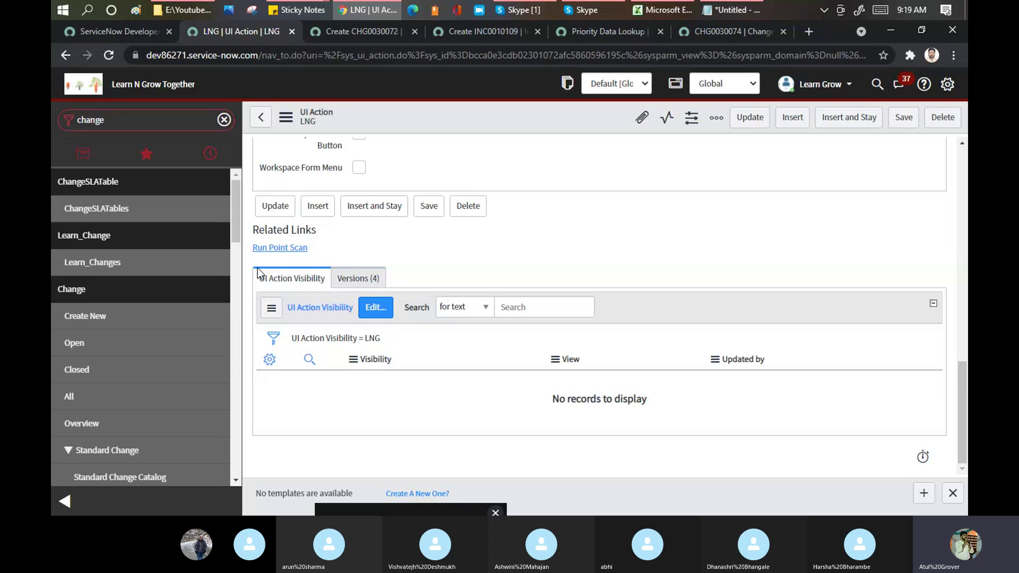
pyautogui.click(373, 313)
pyautogui.press('Escape')
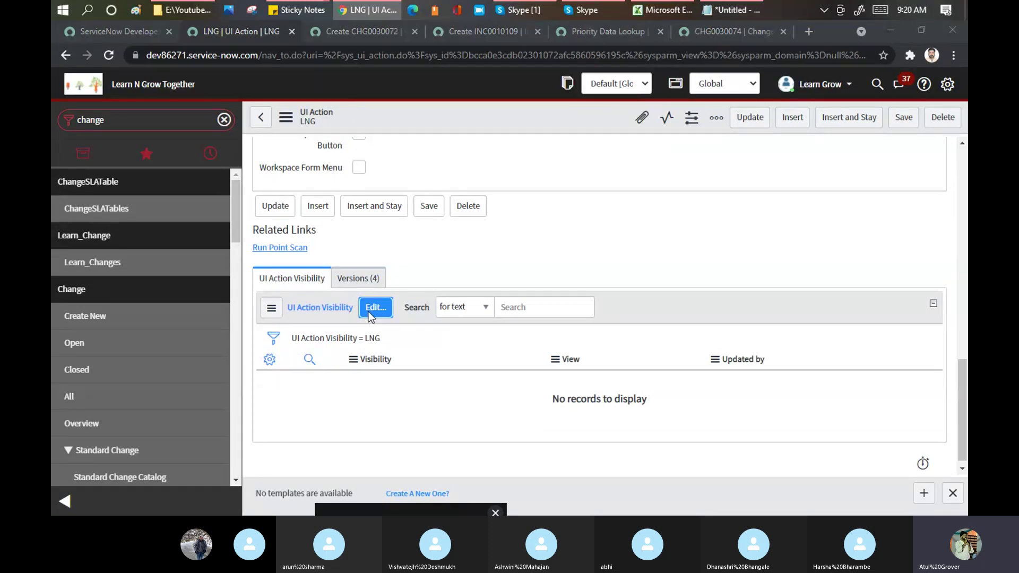
pyautogui.click(373, 307)
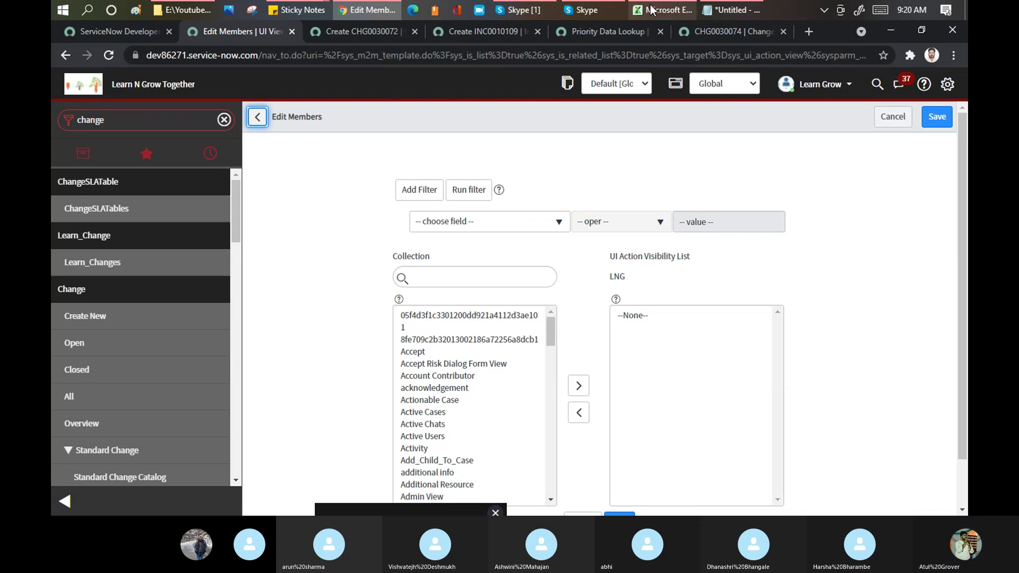
# - Switch to Excel to check the training topic list and return to the Skype call window
pyautogui.click(521, 9)
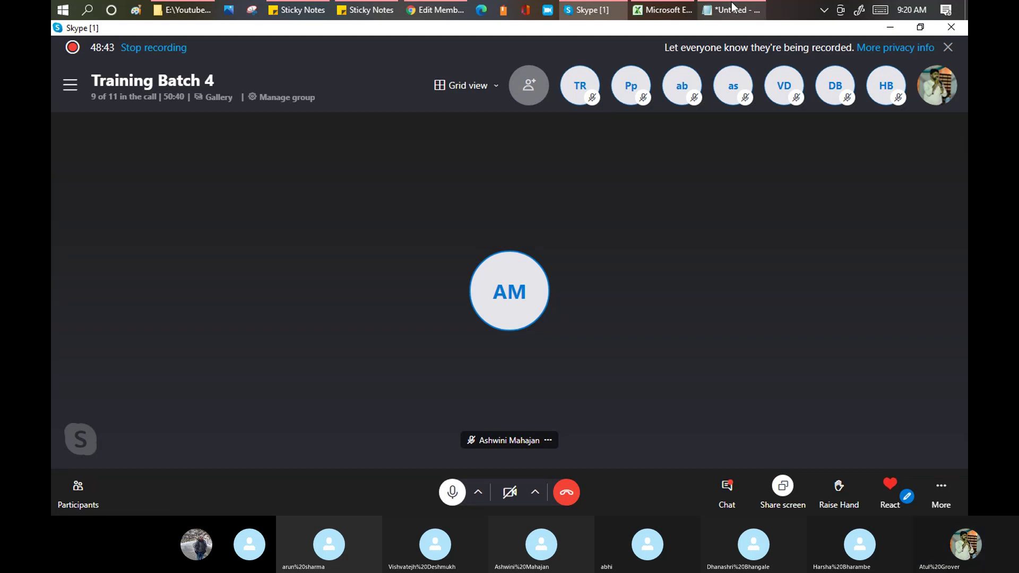
pyautogui.click(667, 10)
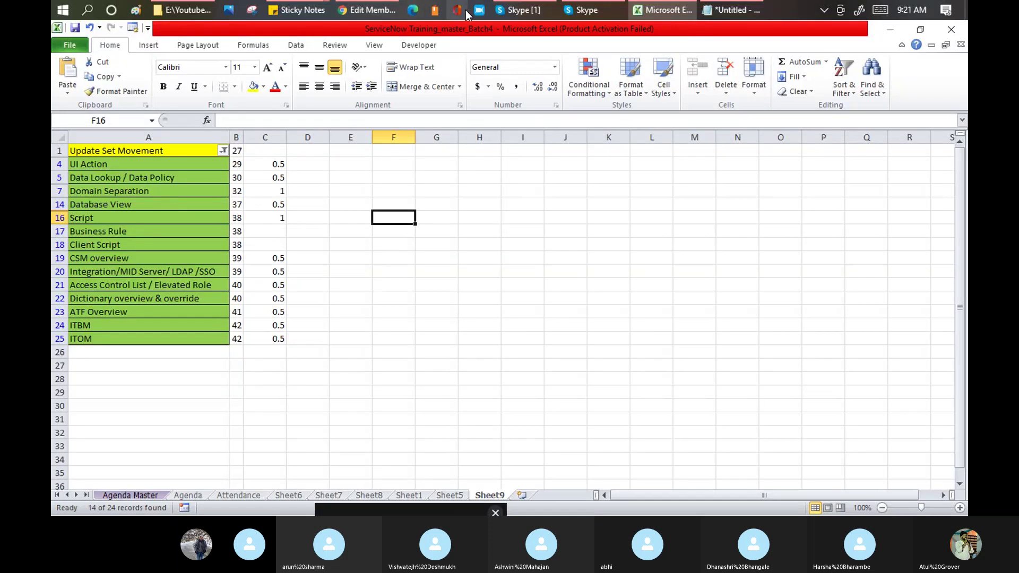
pyautogui.click(533, 13)
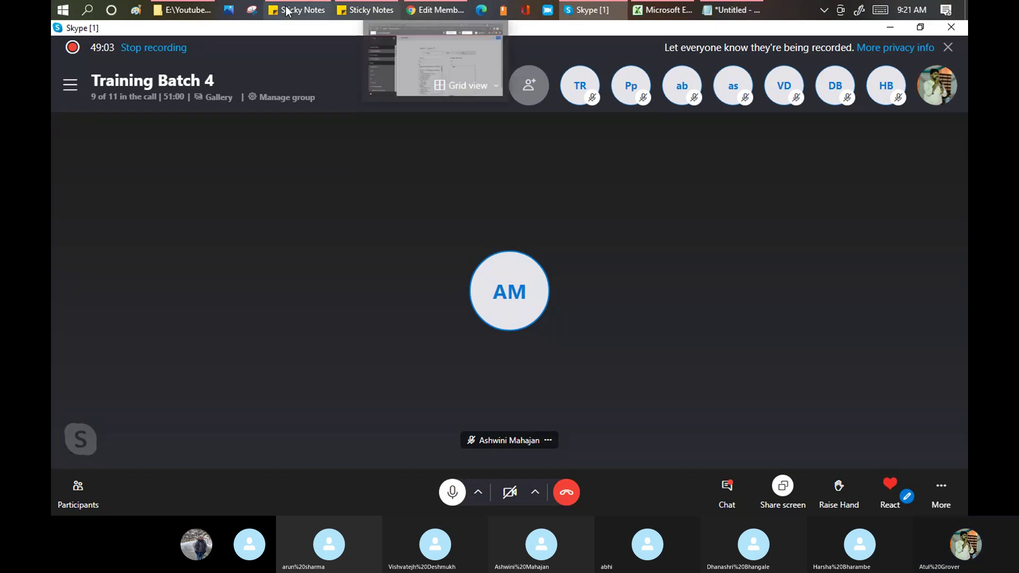
# - Switch to File Explorer, open the BA_ITIL_ServiceNow_Deck presentation from the Batch4 folder and dismiss the Office activation dialog
pyautogui.click(169, 10)
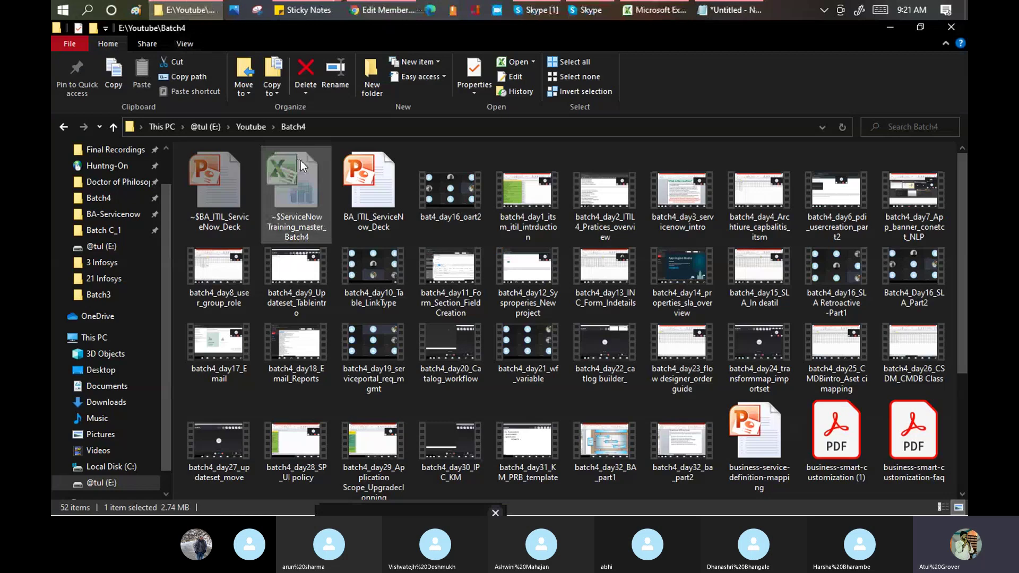
pyautogui.doubleClick(353, 175)
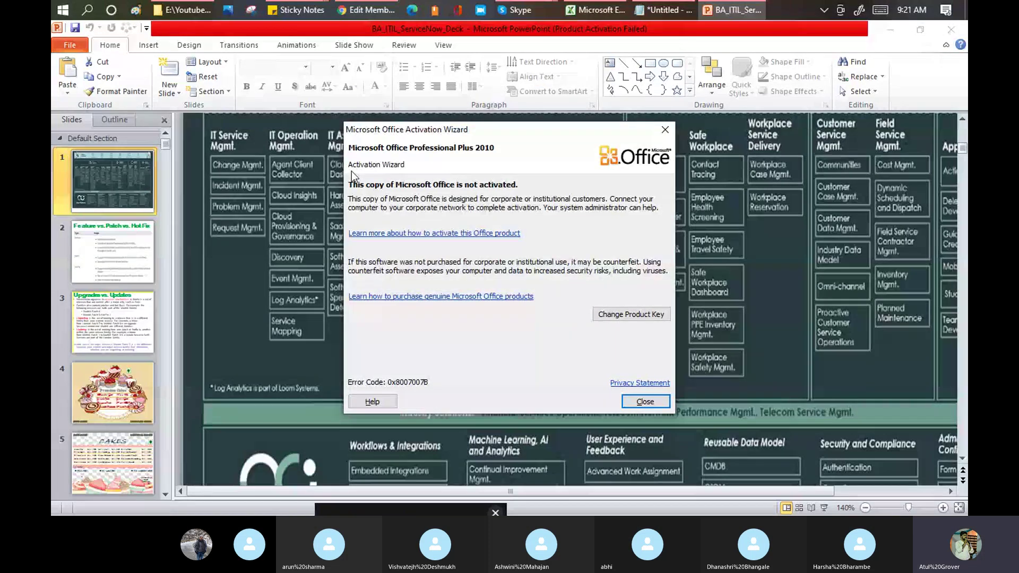
pyautogui.click(642, 401)
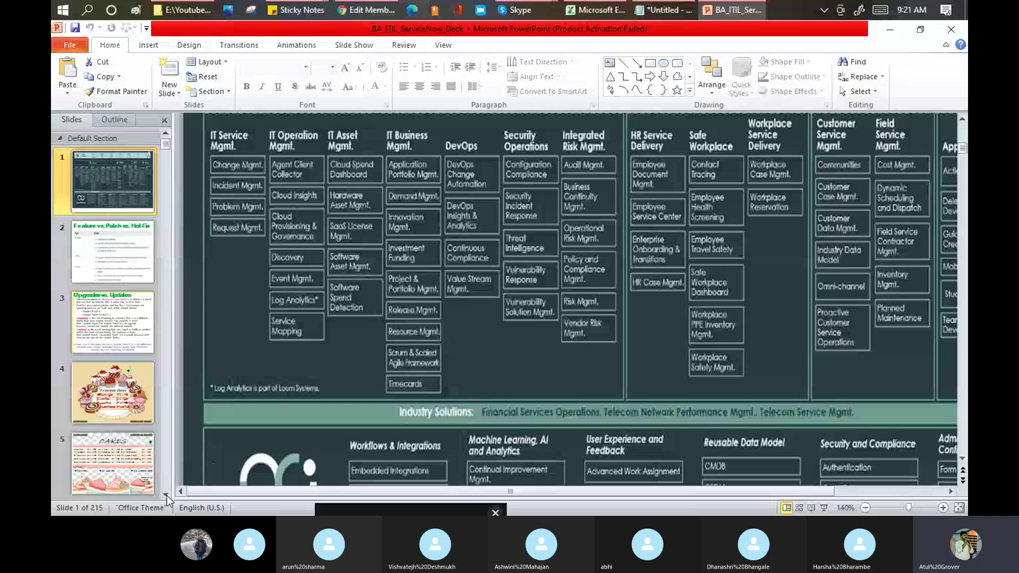
# - Show slide 8 of the deck, covering configuration and custom development, and reduce the slide zoom to 110%
pyautogui.scroll(-5, 167, 495)
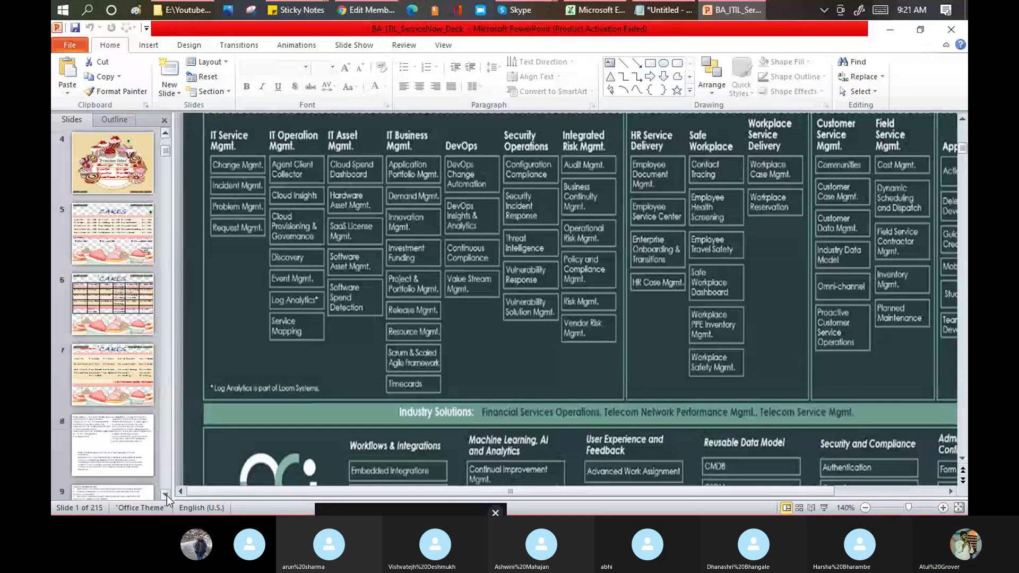
pyautogui.click(120, 463)
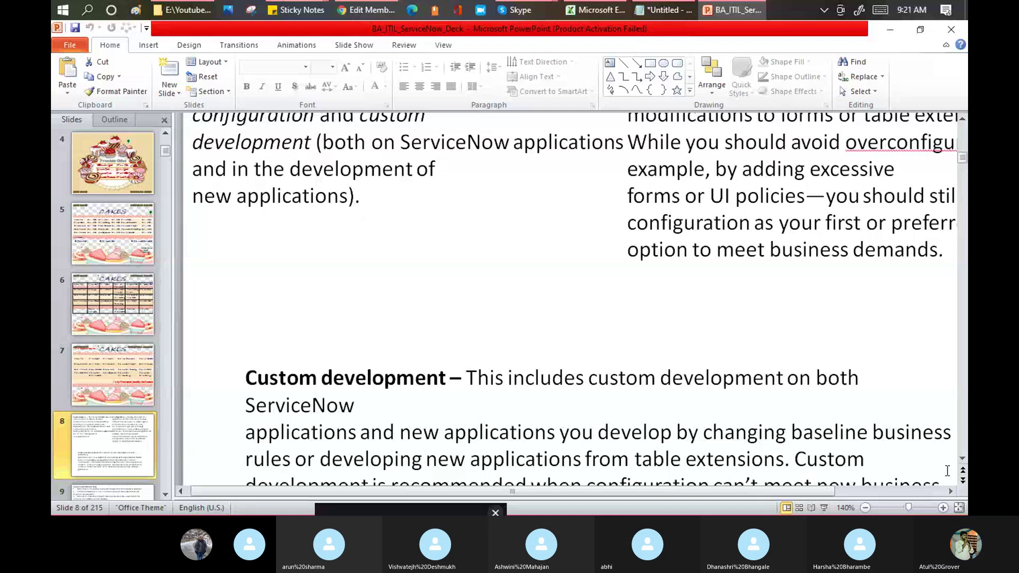
pyautogui.click(865, 508)
pyautogui.click(864, 508)
pyautogui.click(865, 508)
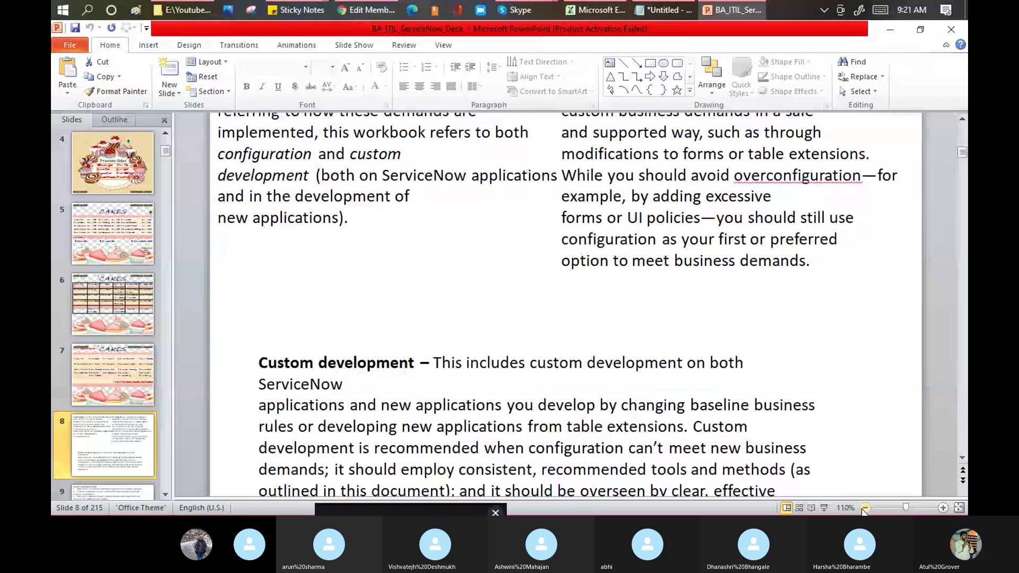